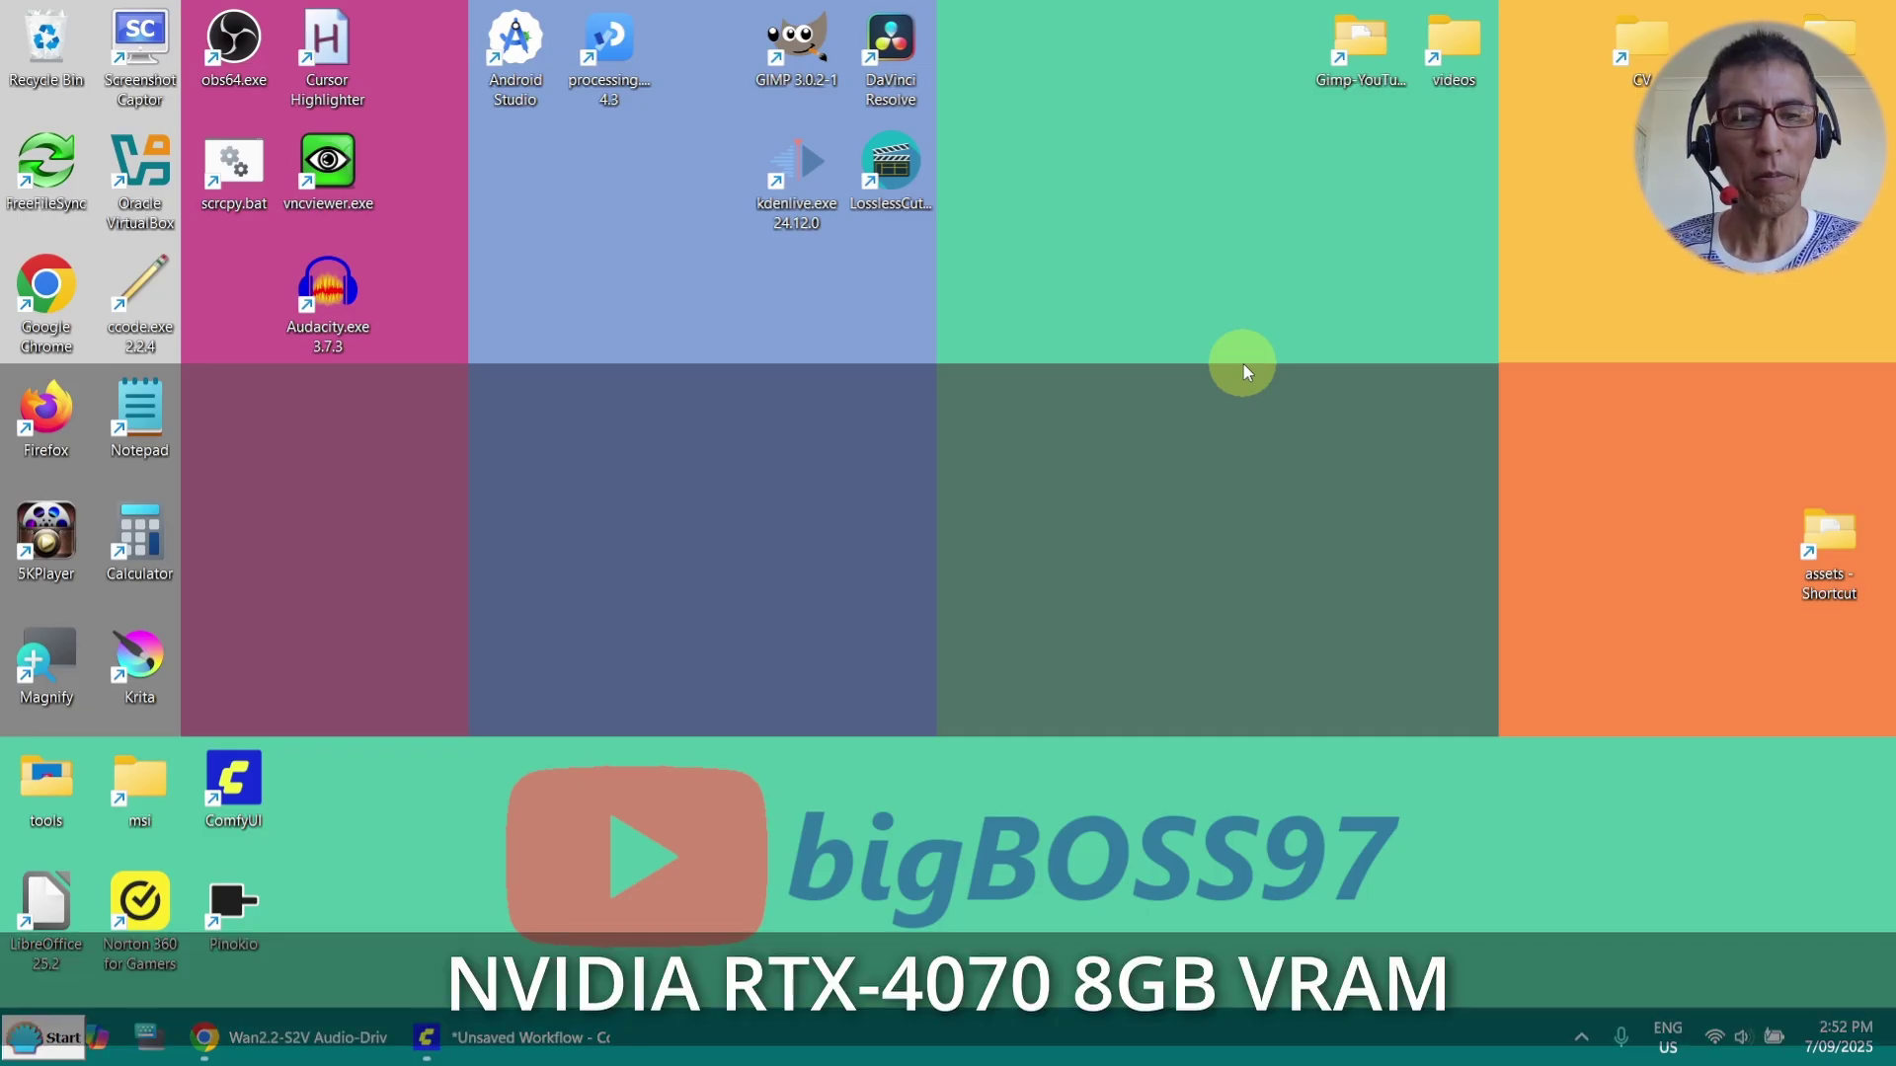
Switch to Chrome and review the required model files and folder structure on the Wan2.2-S2V tutorial page
click(326, 1039)
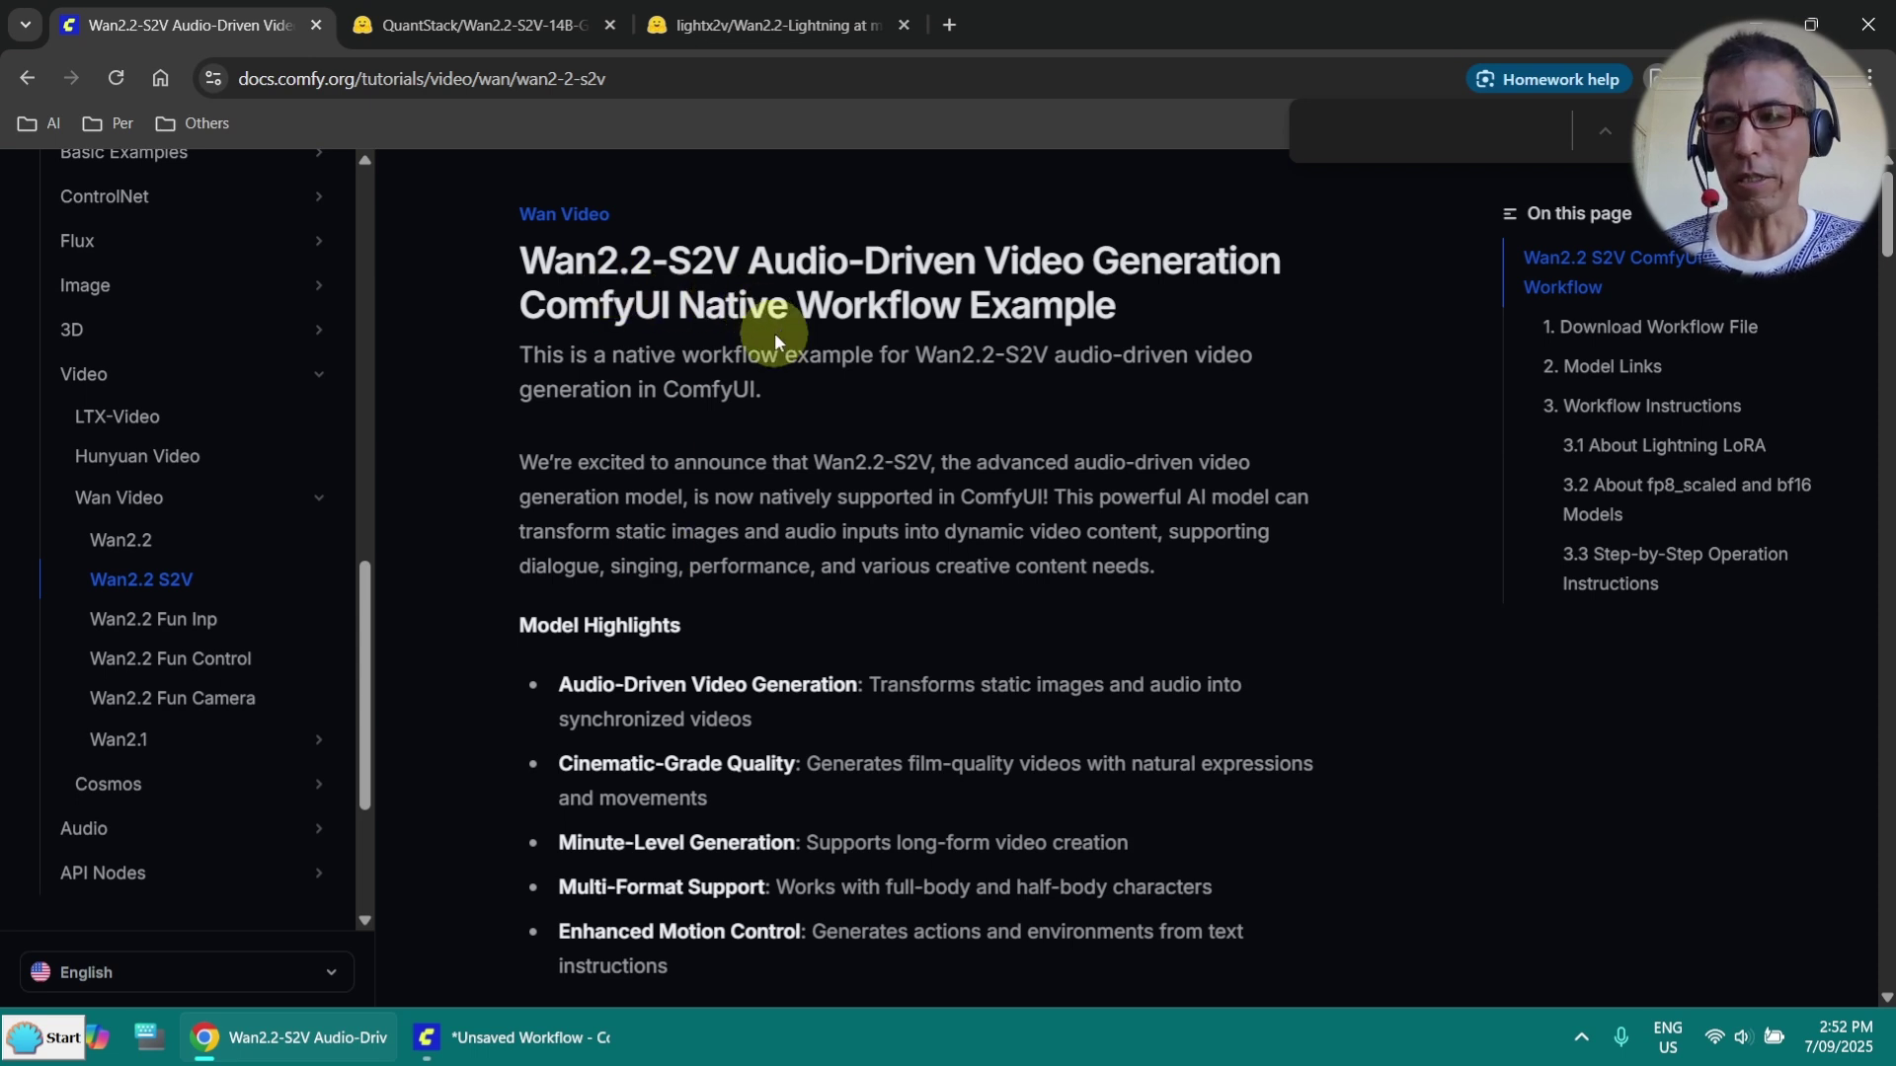
scroll(774, 334, down, 10)
scroll(775, 335, down, 15)
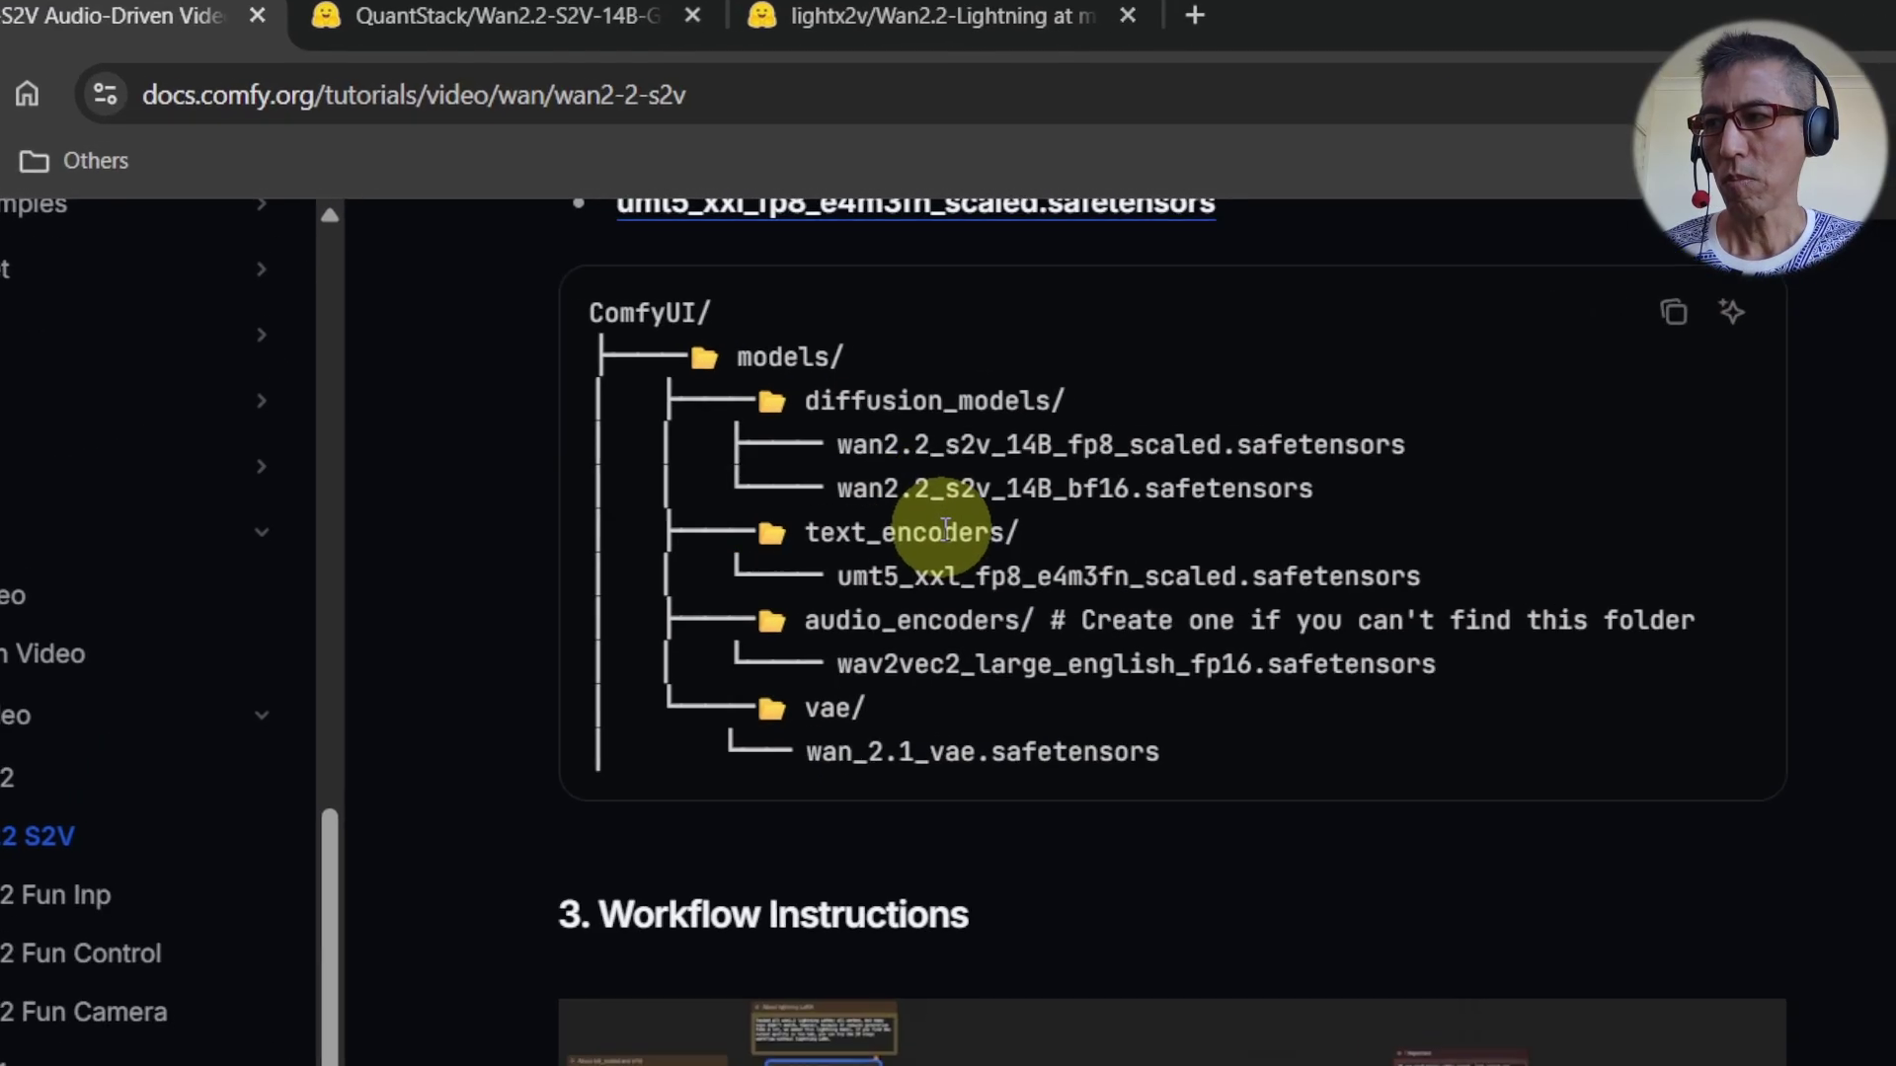
scroll(953, 536, up, 2)
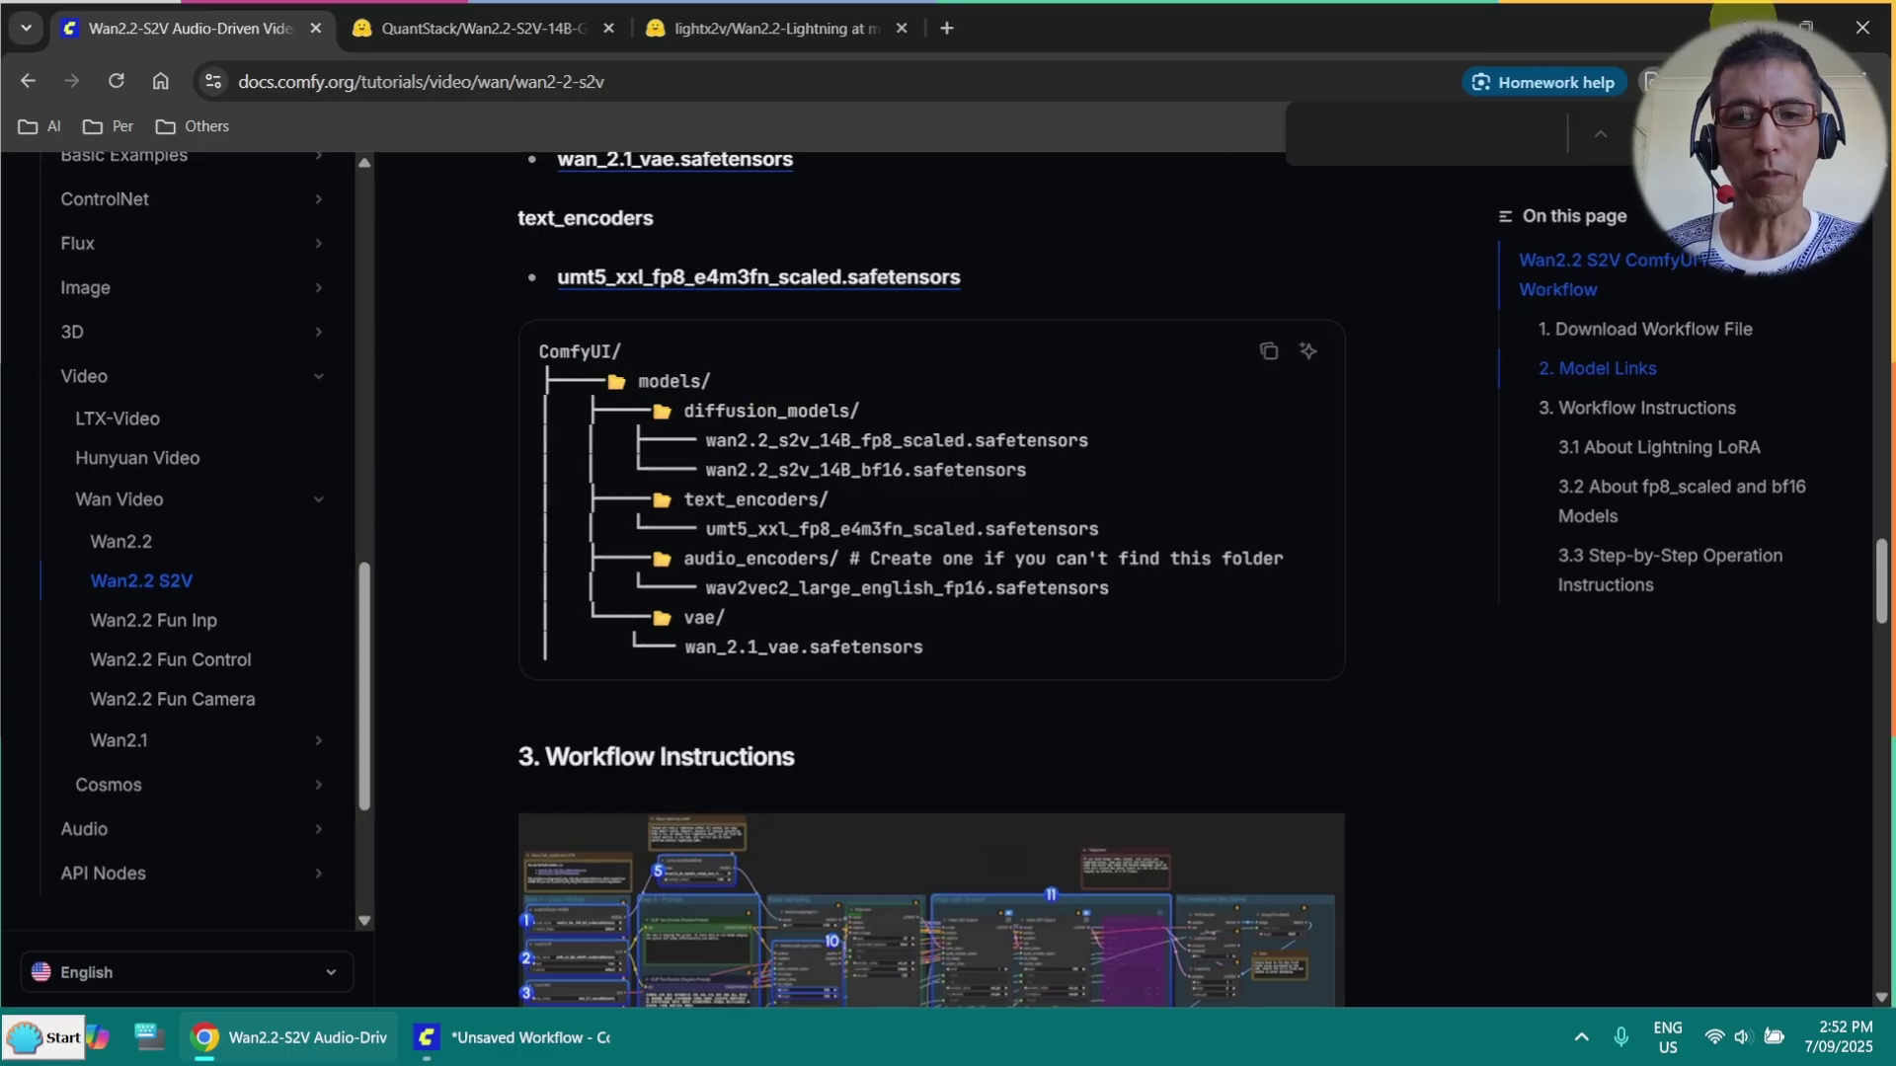
key(super+d)
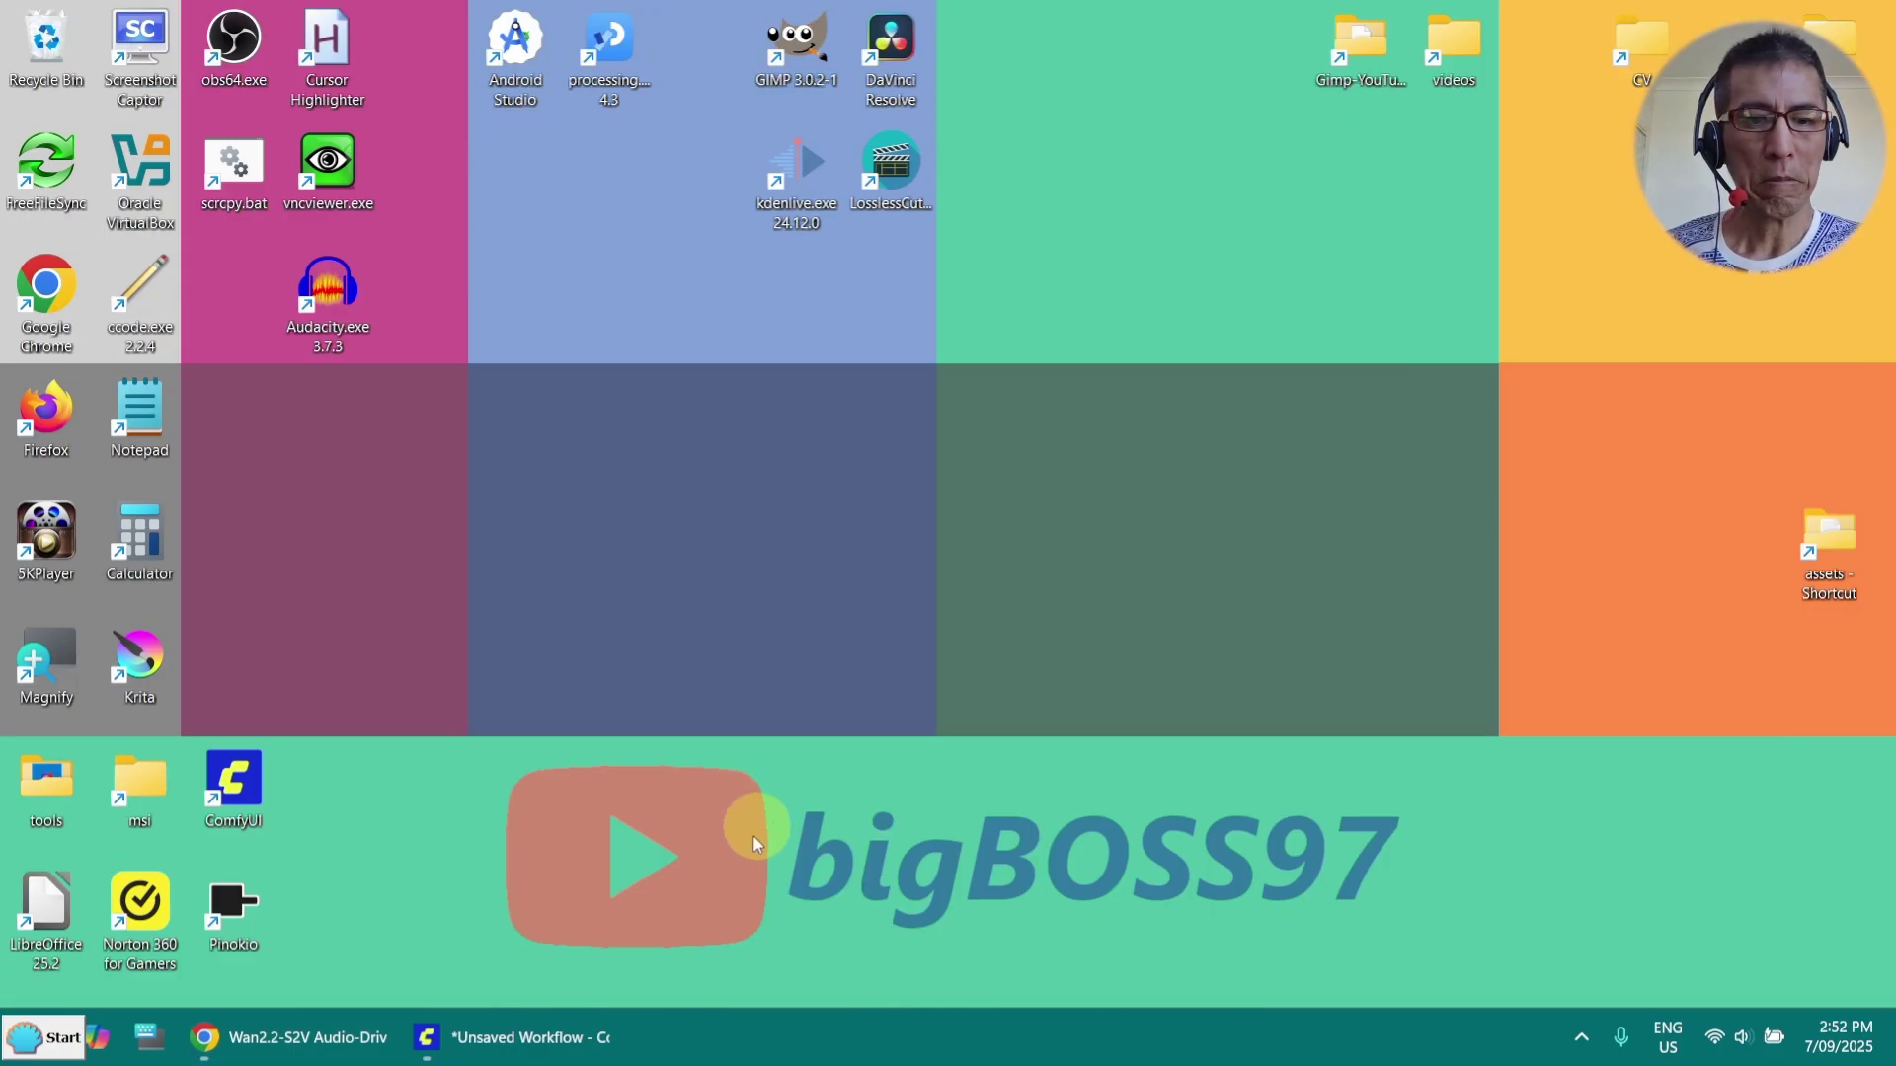
Switch to ComfyUI, view the ComfyUI Manager window, and close it again
click(561, 1037)
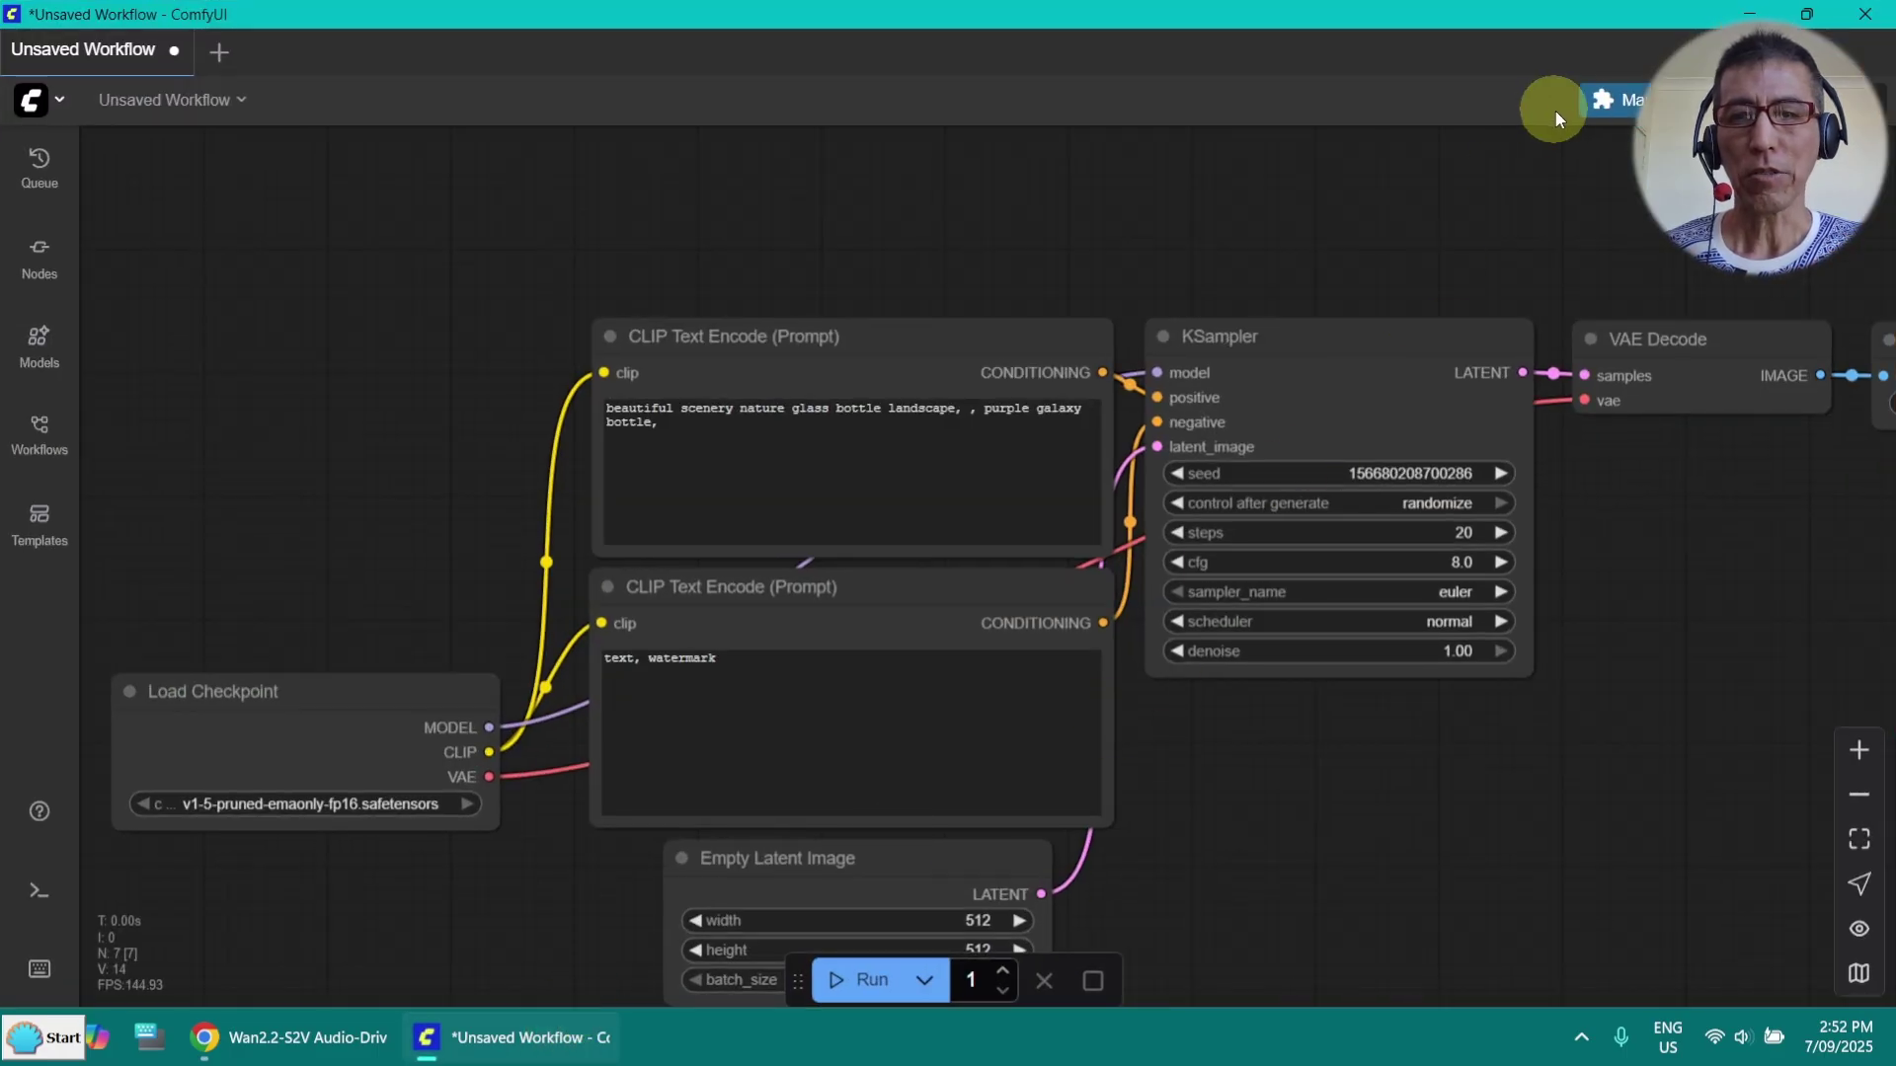
click(1610, 99)
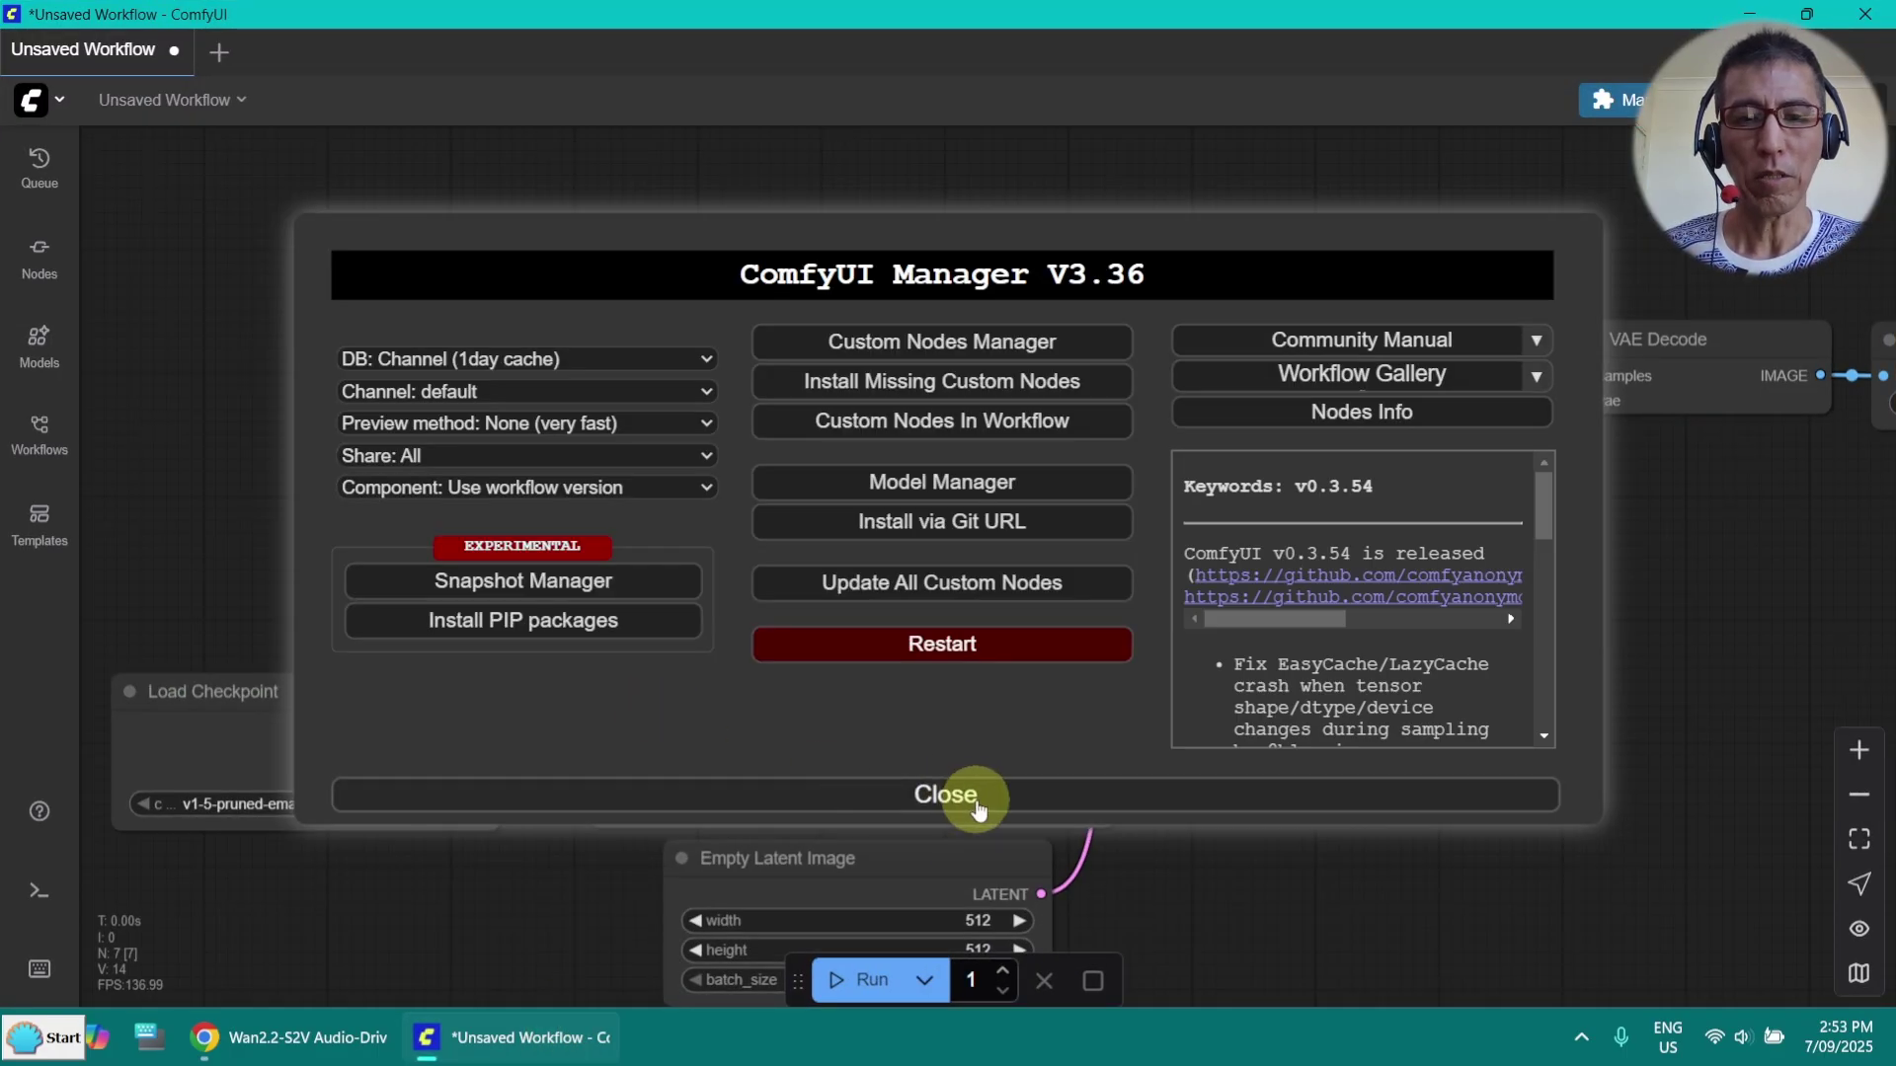
click(946, 796)
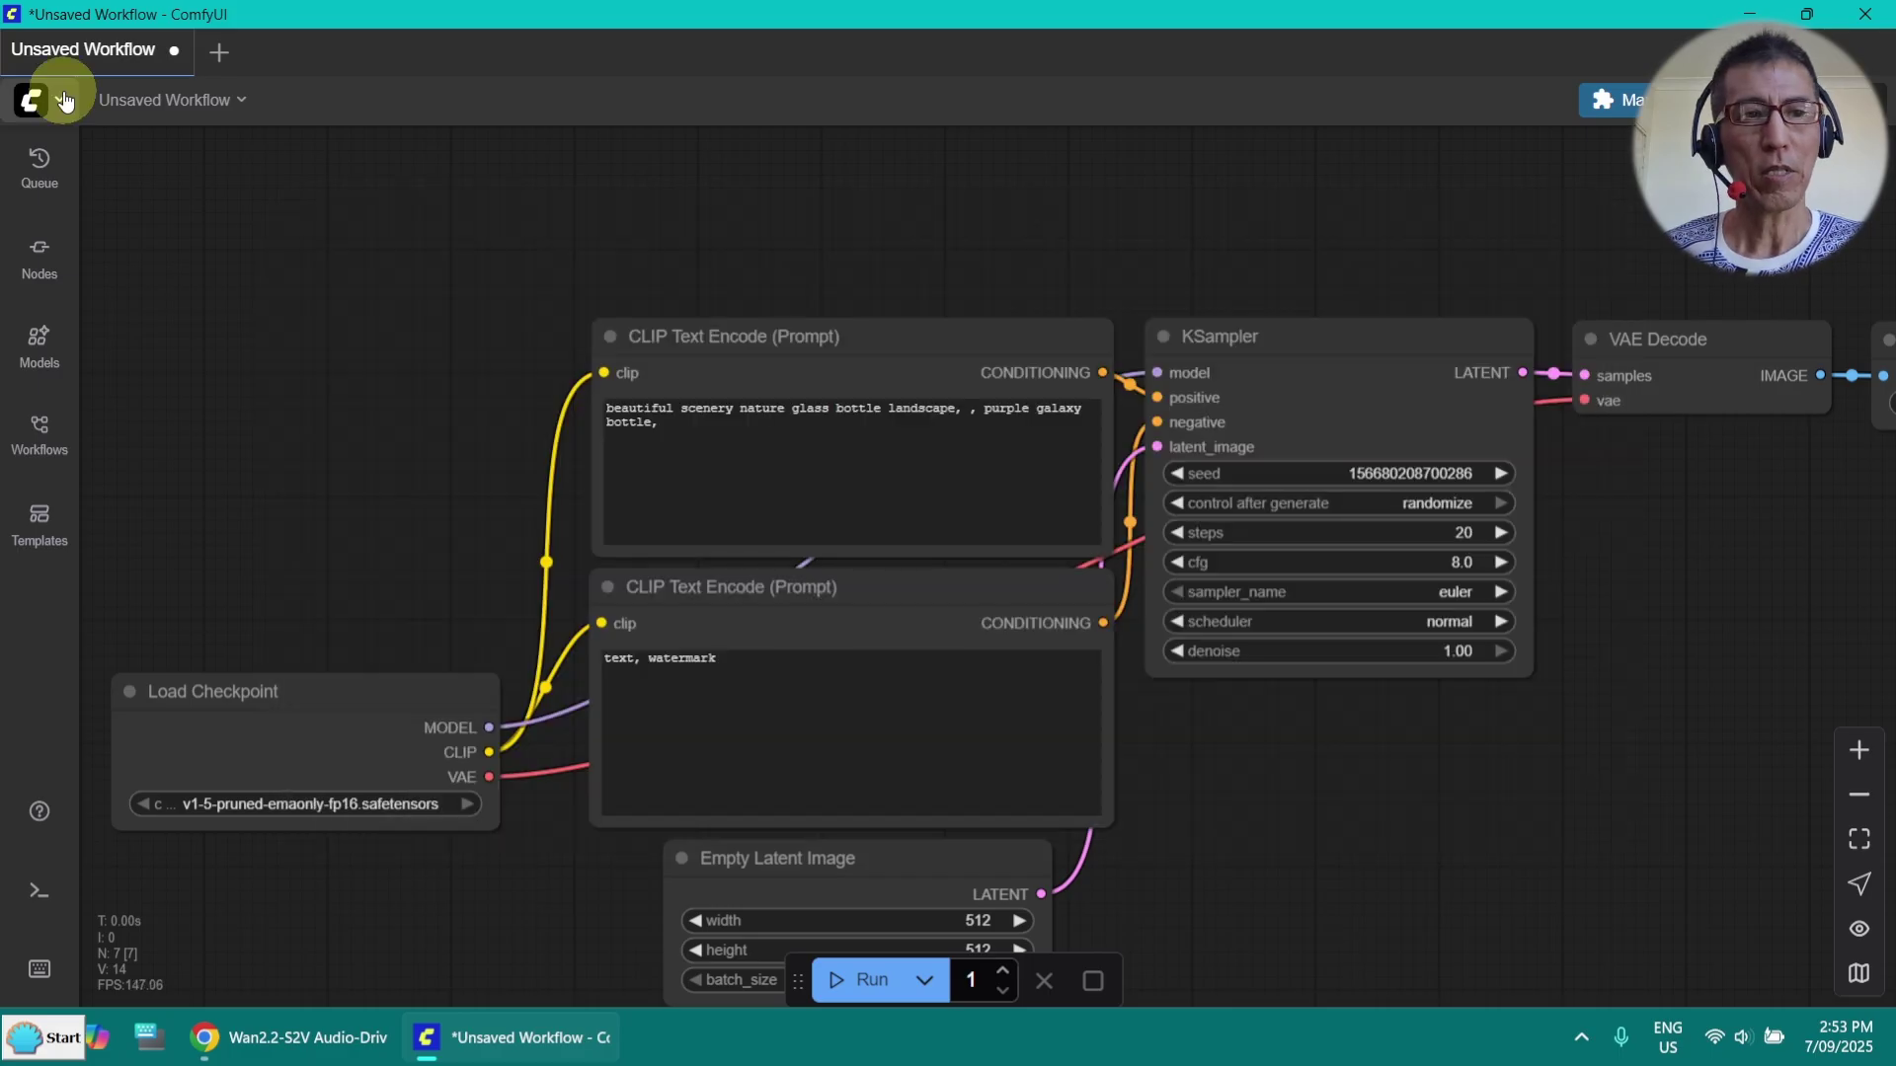
Load the Wan2.2-S2V Audio-Driven Video Generation workflow from the Video templates
click(63, 100)
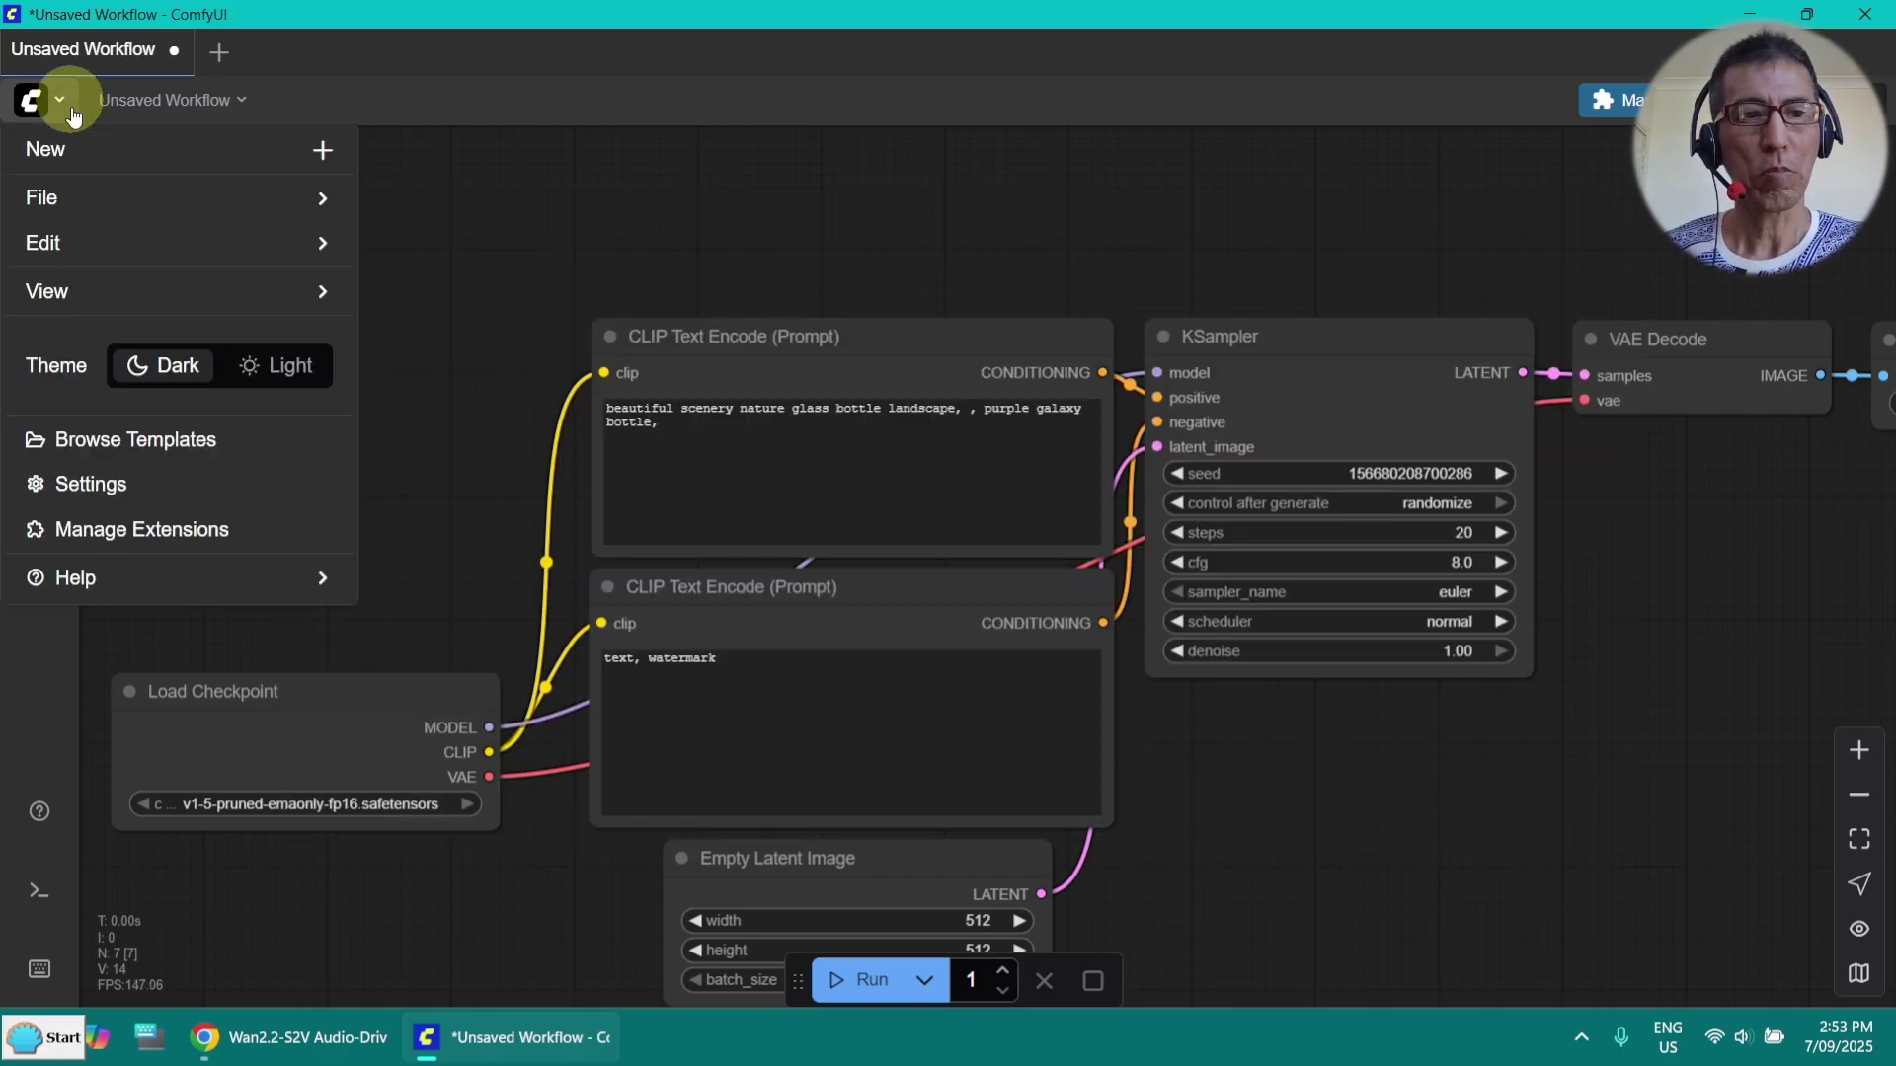
click(246, 452)
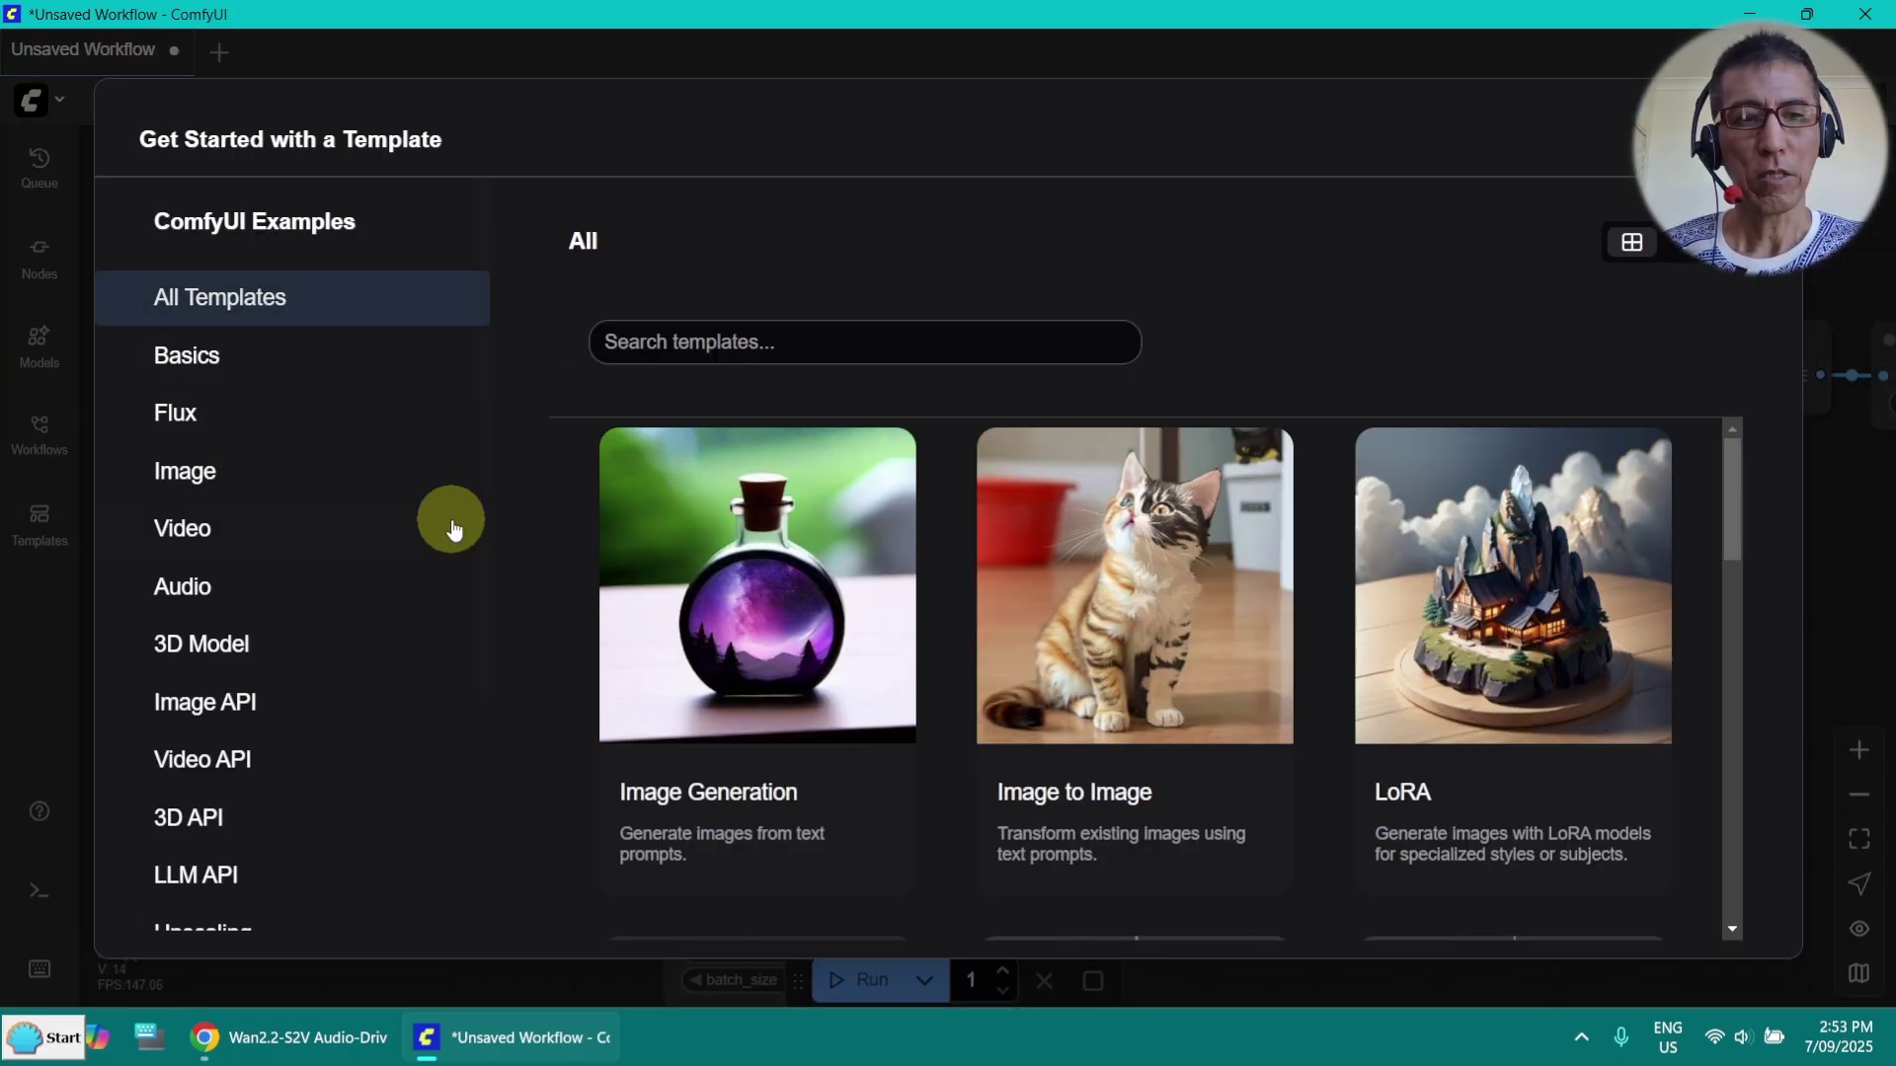
click(294, 546)
scroll(774, 528, down, 3)
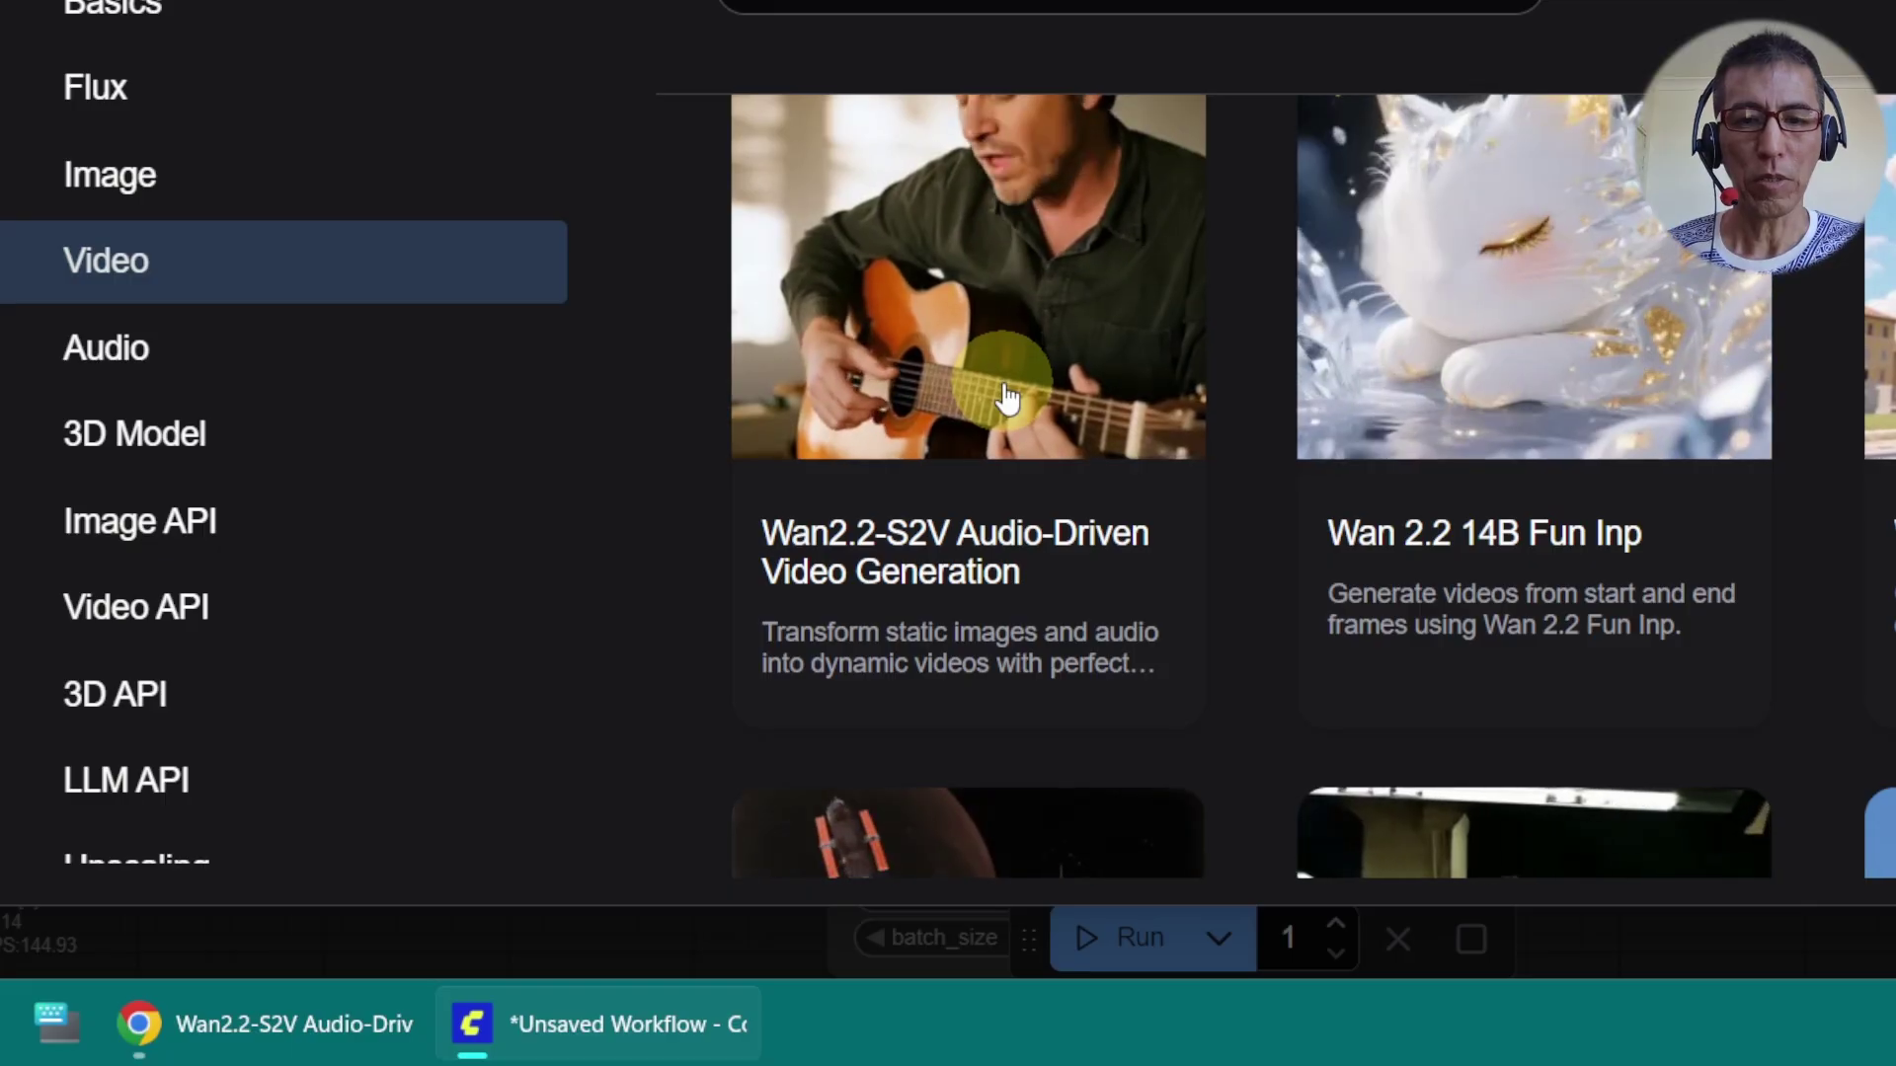
click(1007, 397)
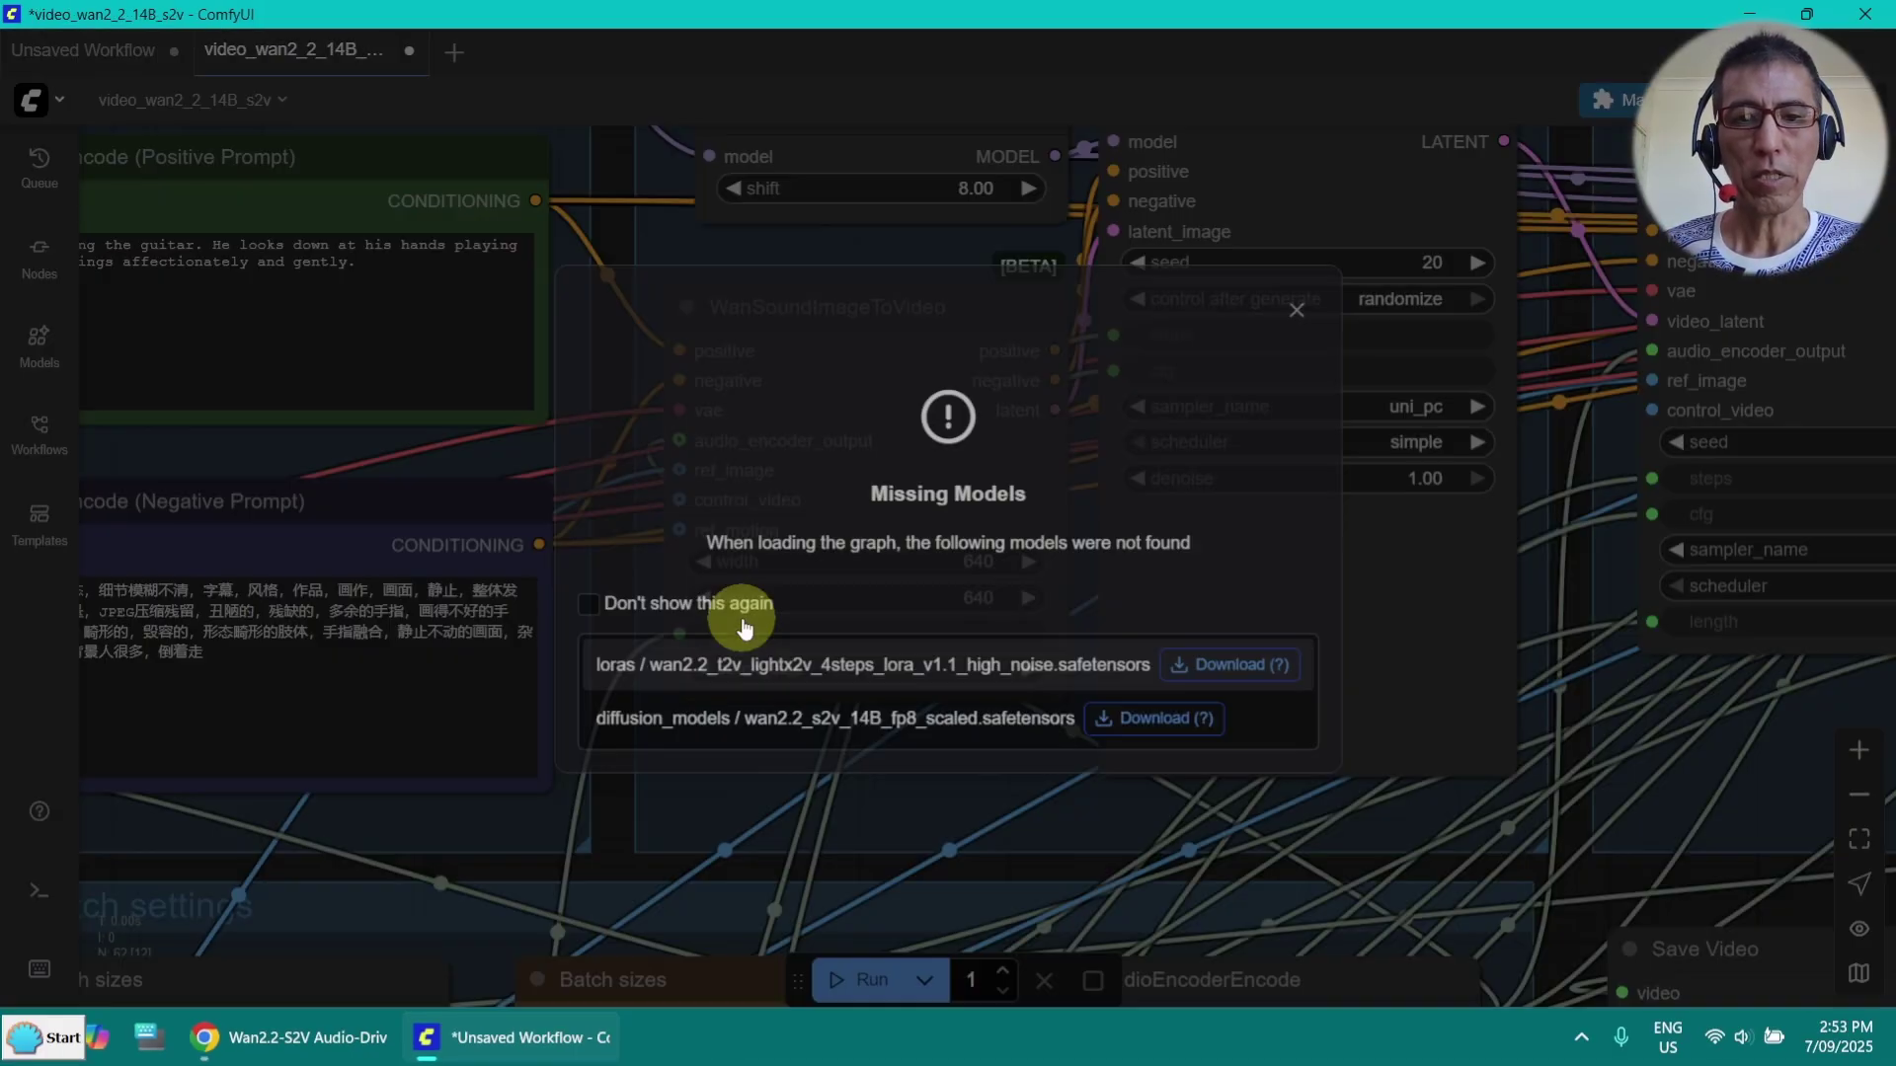
click(1359, 287)
Examine the layout of the loaded S2V workflow, including its notes and the Load models group
scroll(598, 302, down, 5)
scroll(600, 302, down, 1)
drag(612, 199, 587, 372)
scroll(781, 226, down, 2)
scroll(781, 226, up, 4)
drag(783, 229, 1502, 391)
scroll(1300, 373, up, 3)
drag(1299, 374, 1765, 341)
scroll(1067, 429, up, 3)
drag(1067, 424, 1069, 424)
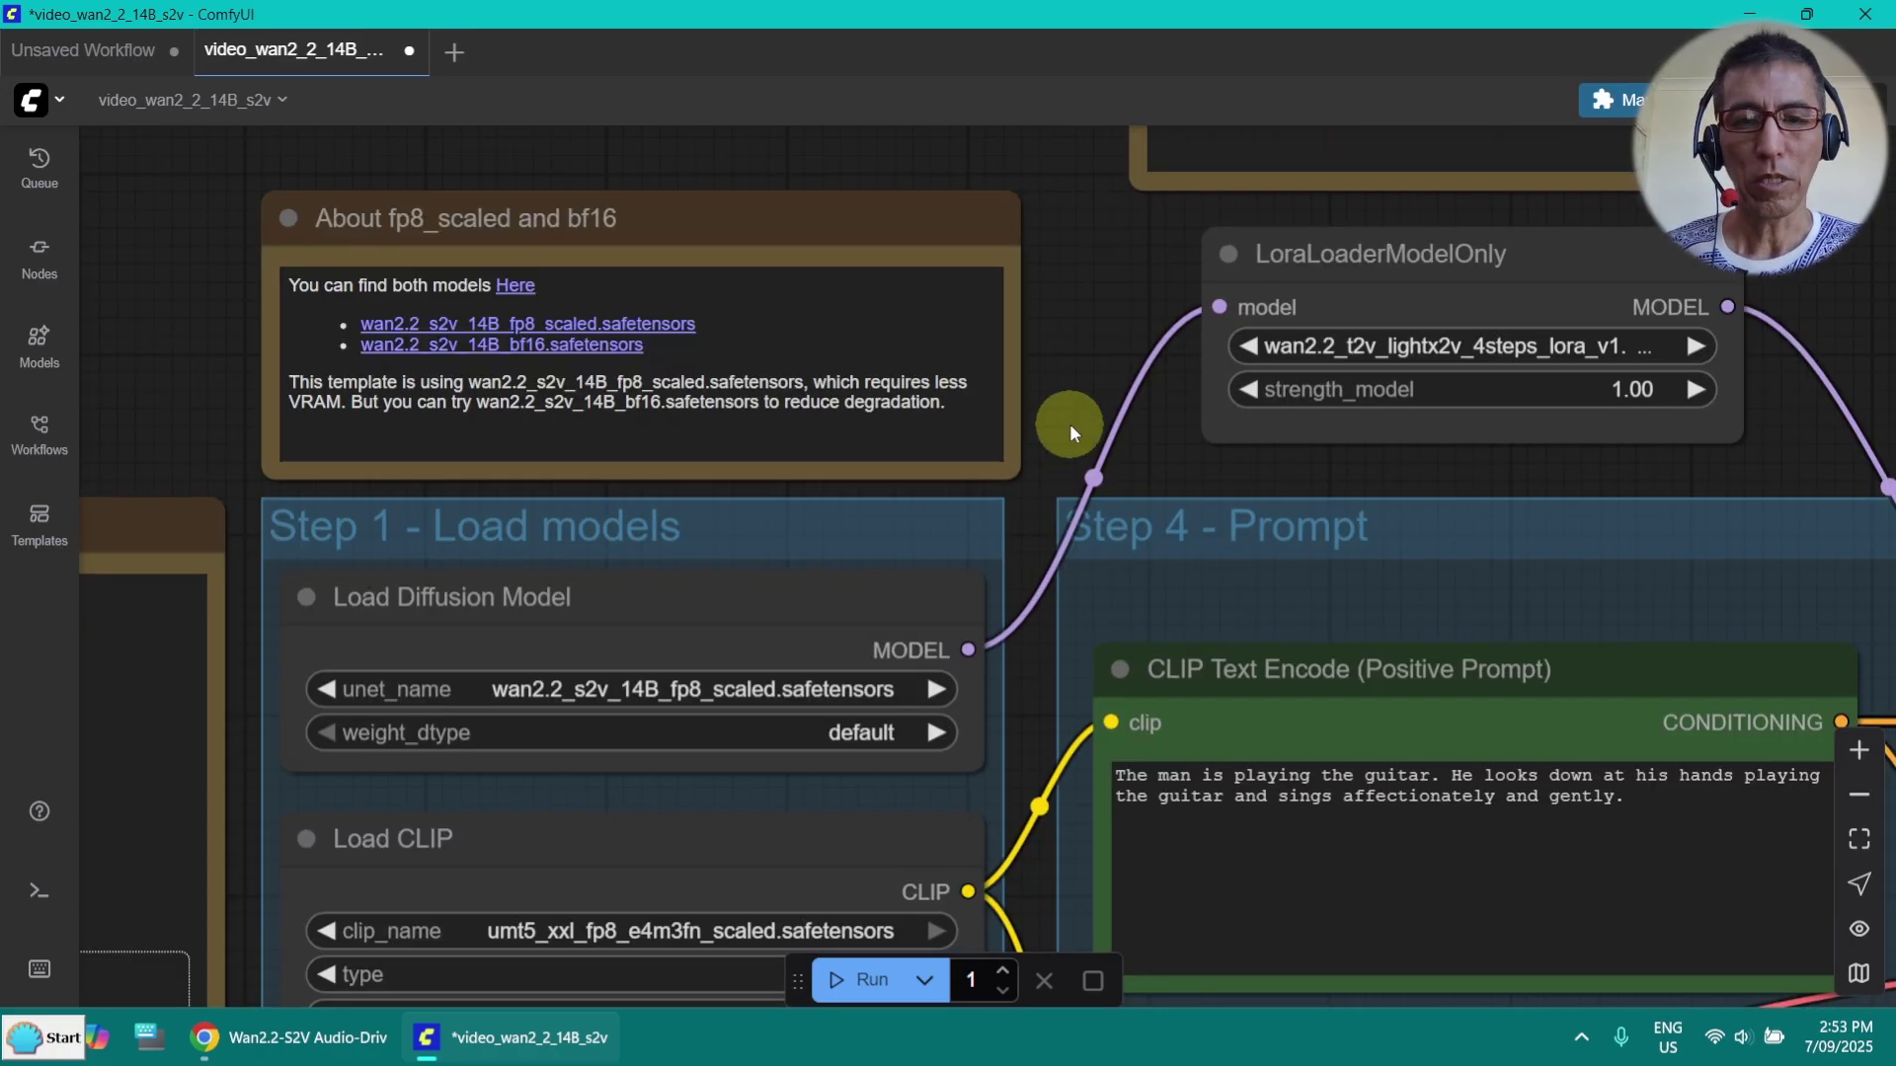
Replace the Load Diffusion Model node with a GGUF Loader node placed near the note about fp8_scaled and bf16
click(821, 604)
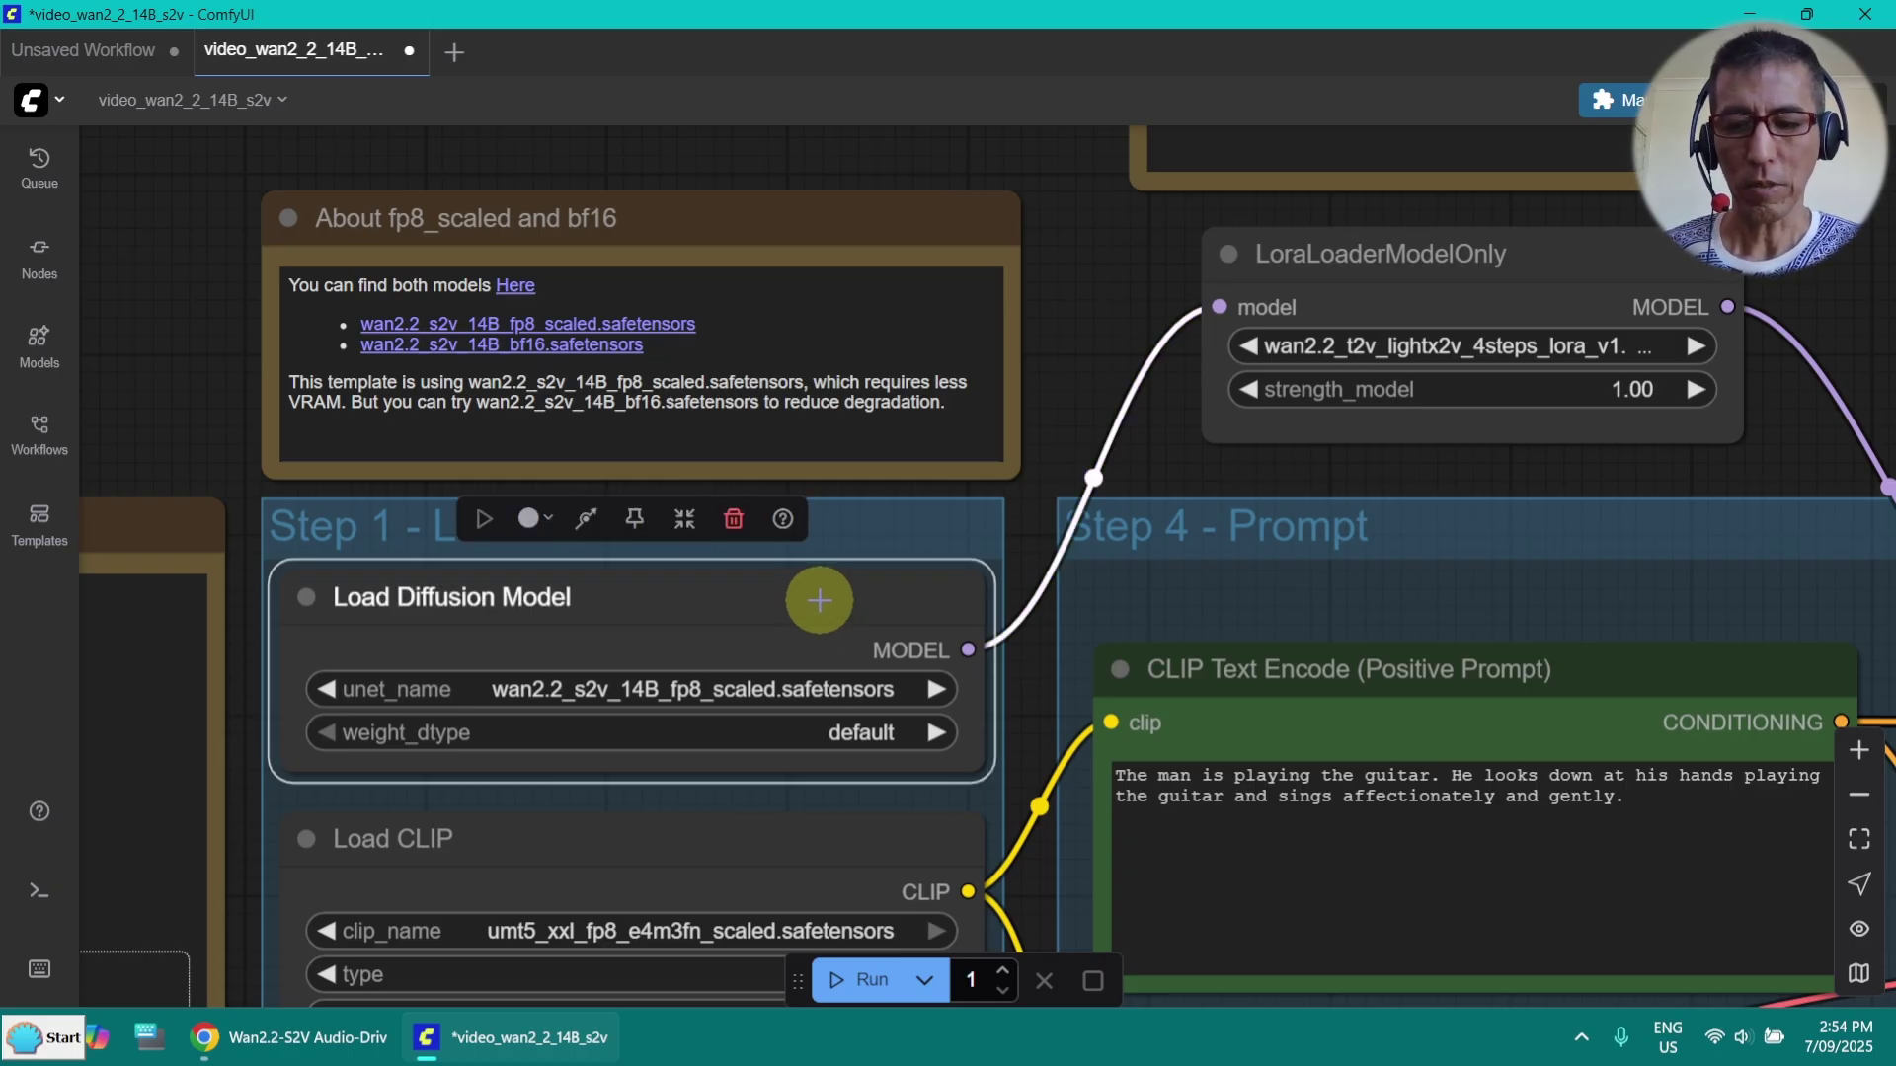
key(Delete)
double_click(1131, 198)
text(g)
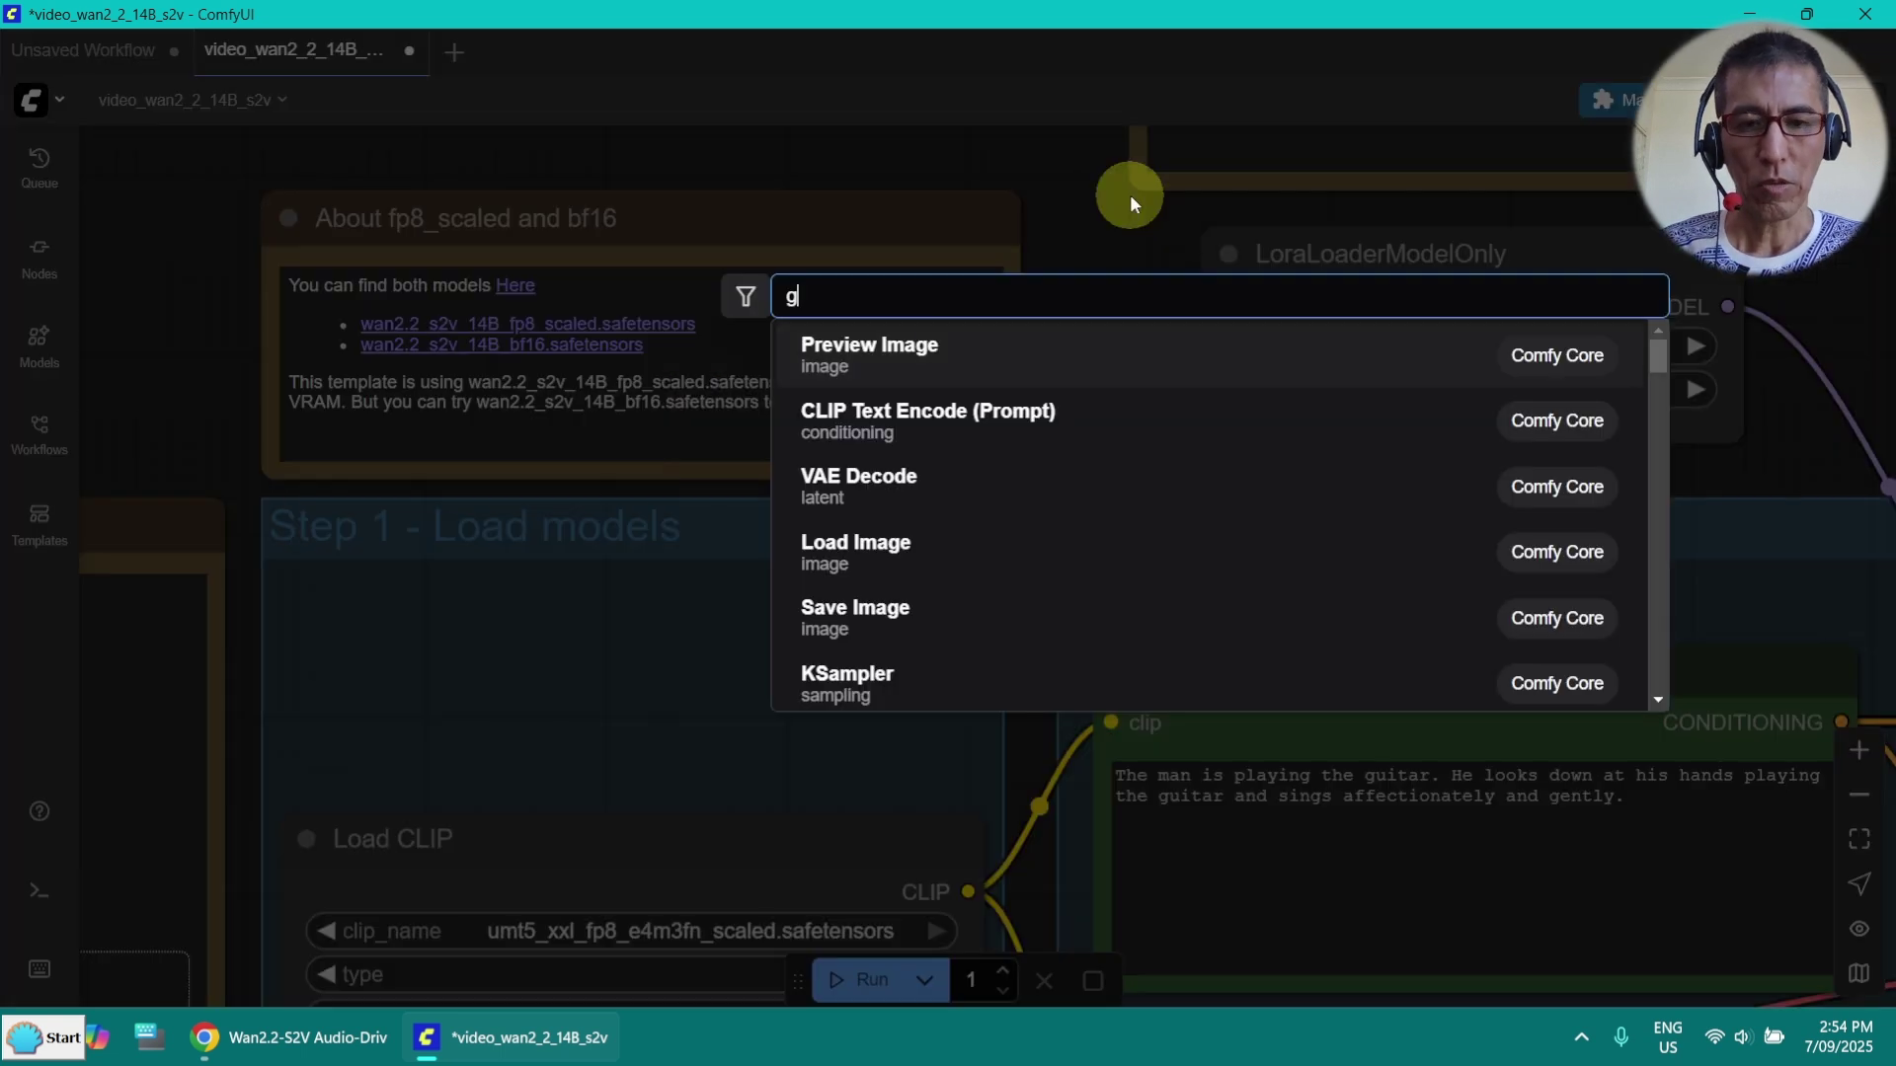
text(gu)
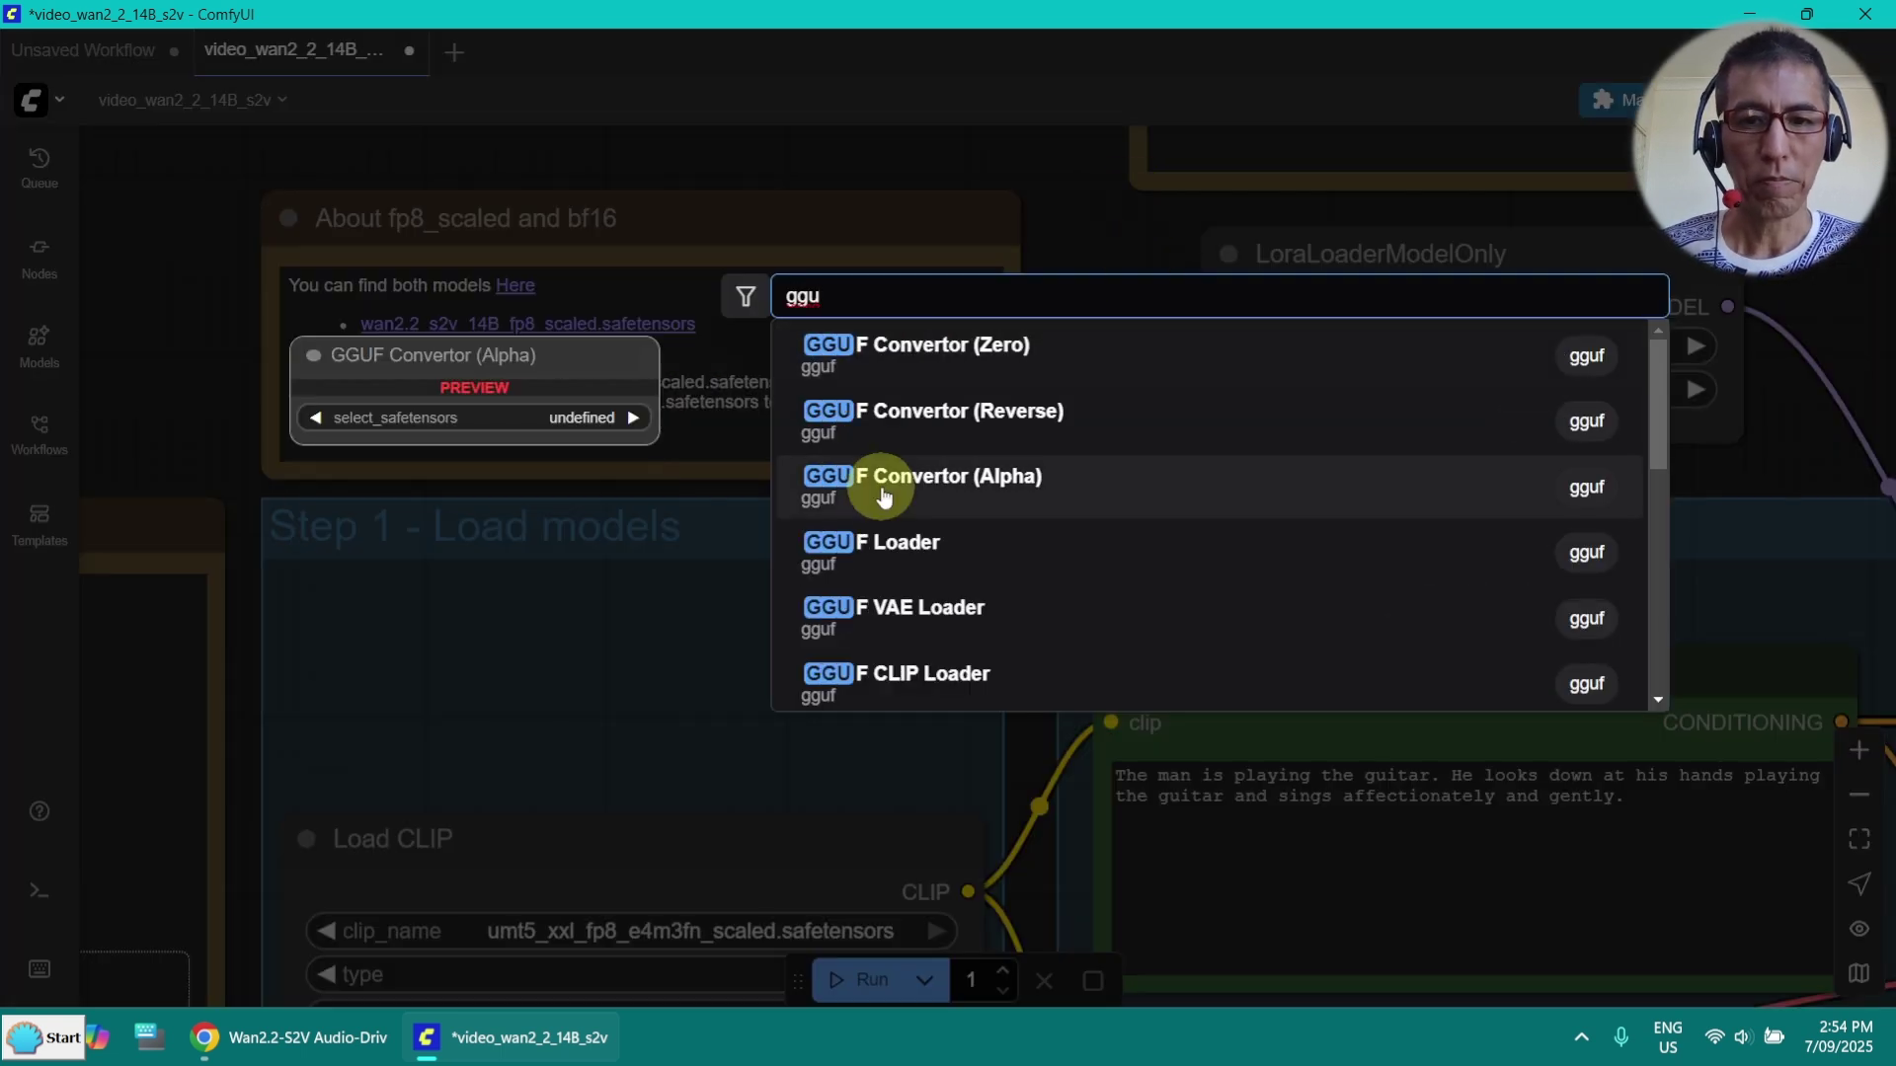
click(889, 550)
drag(1353, 229, 726, 168)
click(1037, 207)
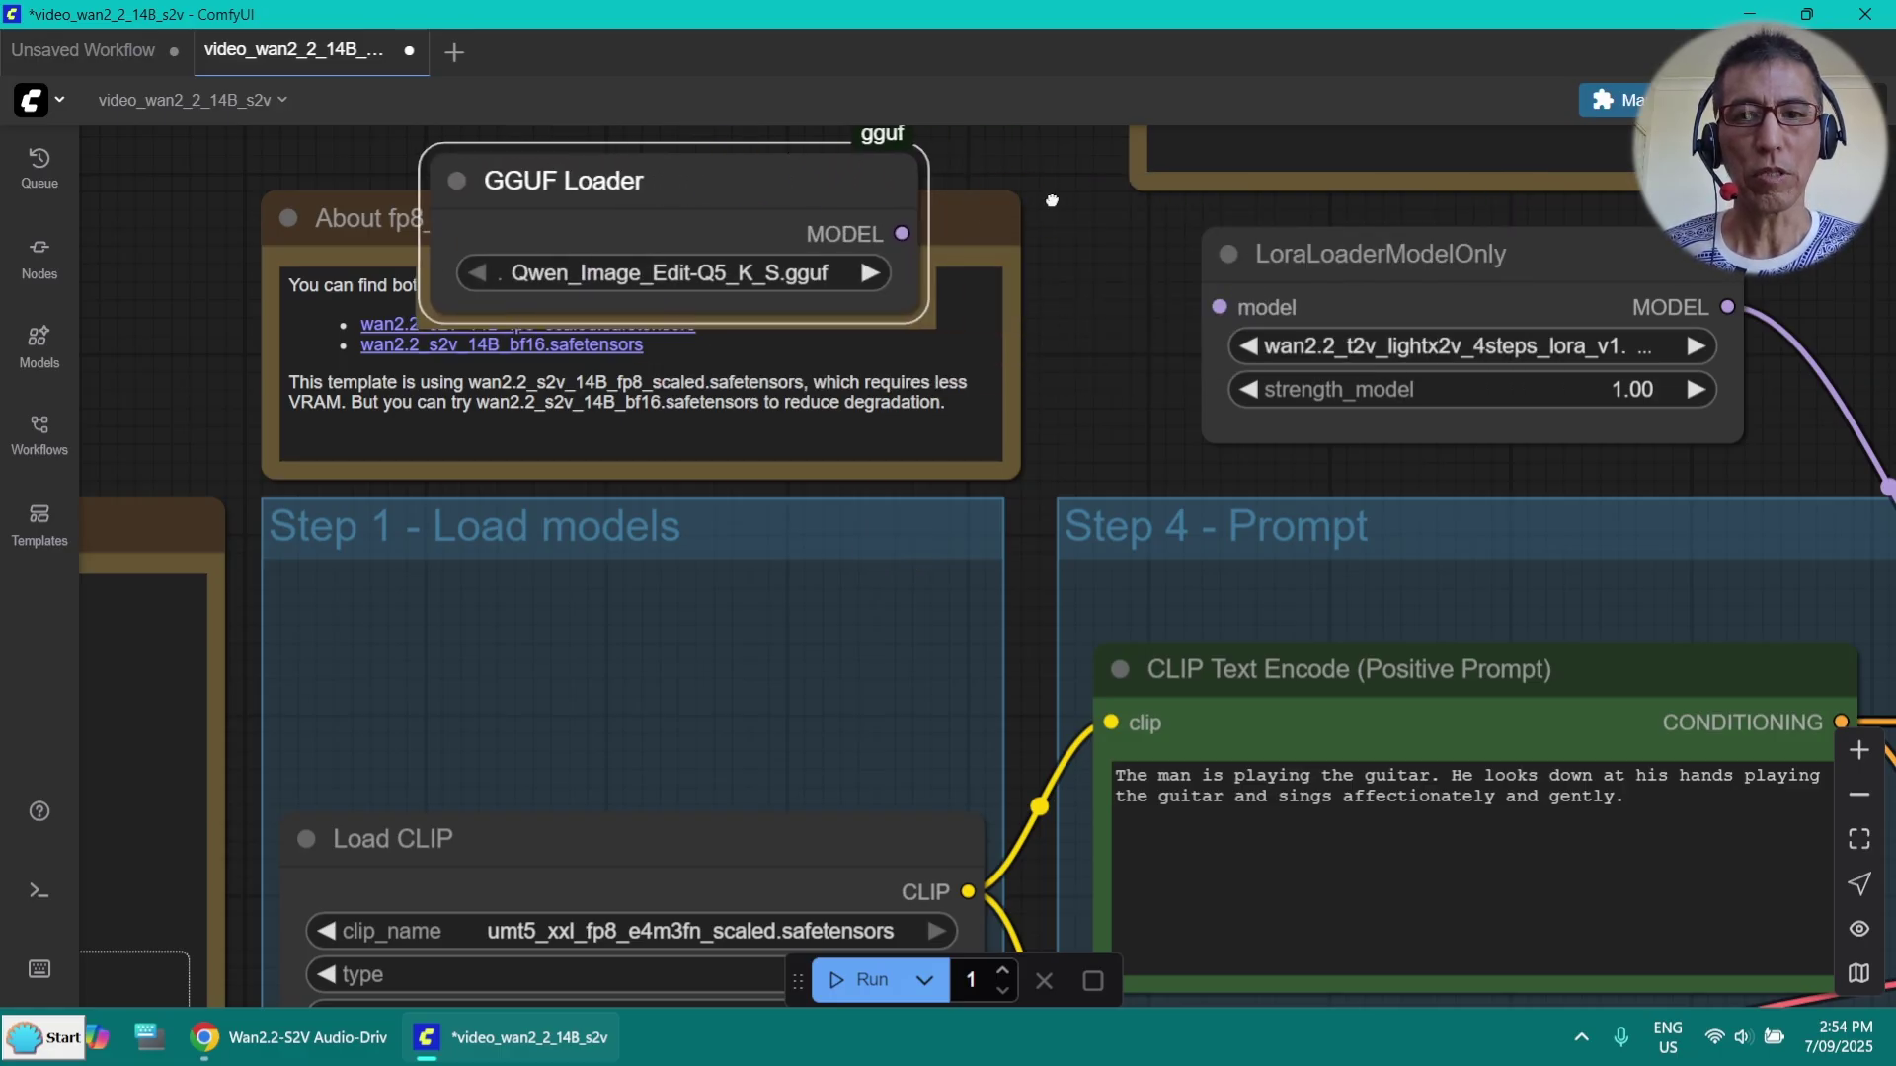
drag(1053, 206, 910, 324)
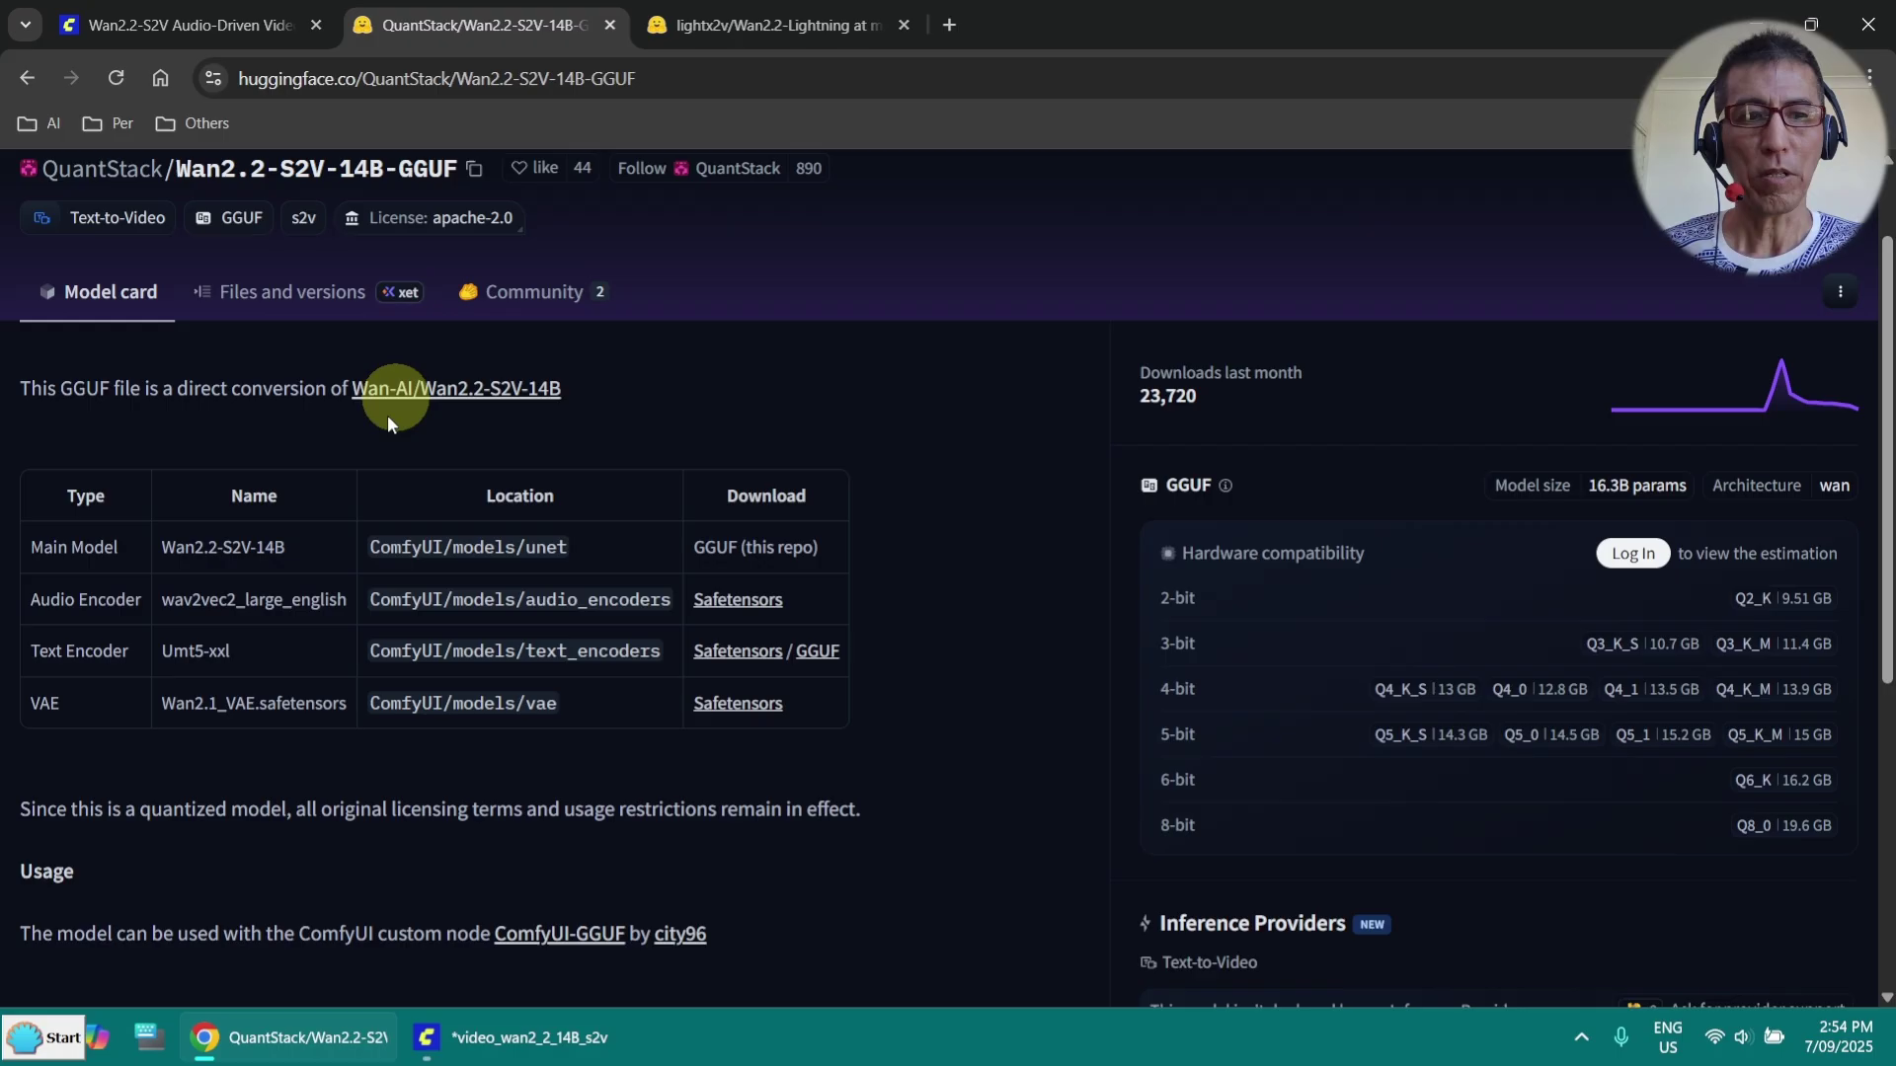
Review the QuantStack Wan2.2-S2V-14B-GGUF model page and the lightx2v Wan2.2-Lightning LoRA files in Chrome
scroll(365, 457, up, 2)
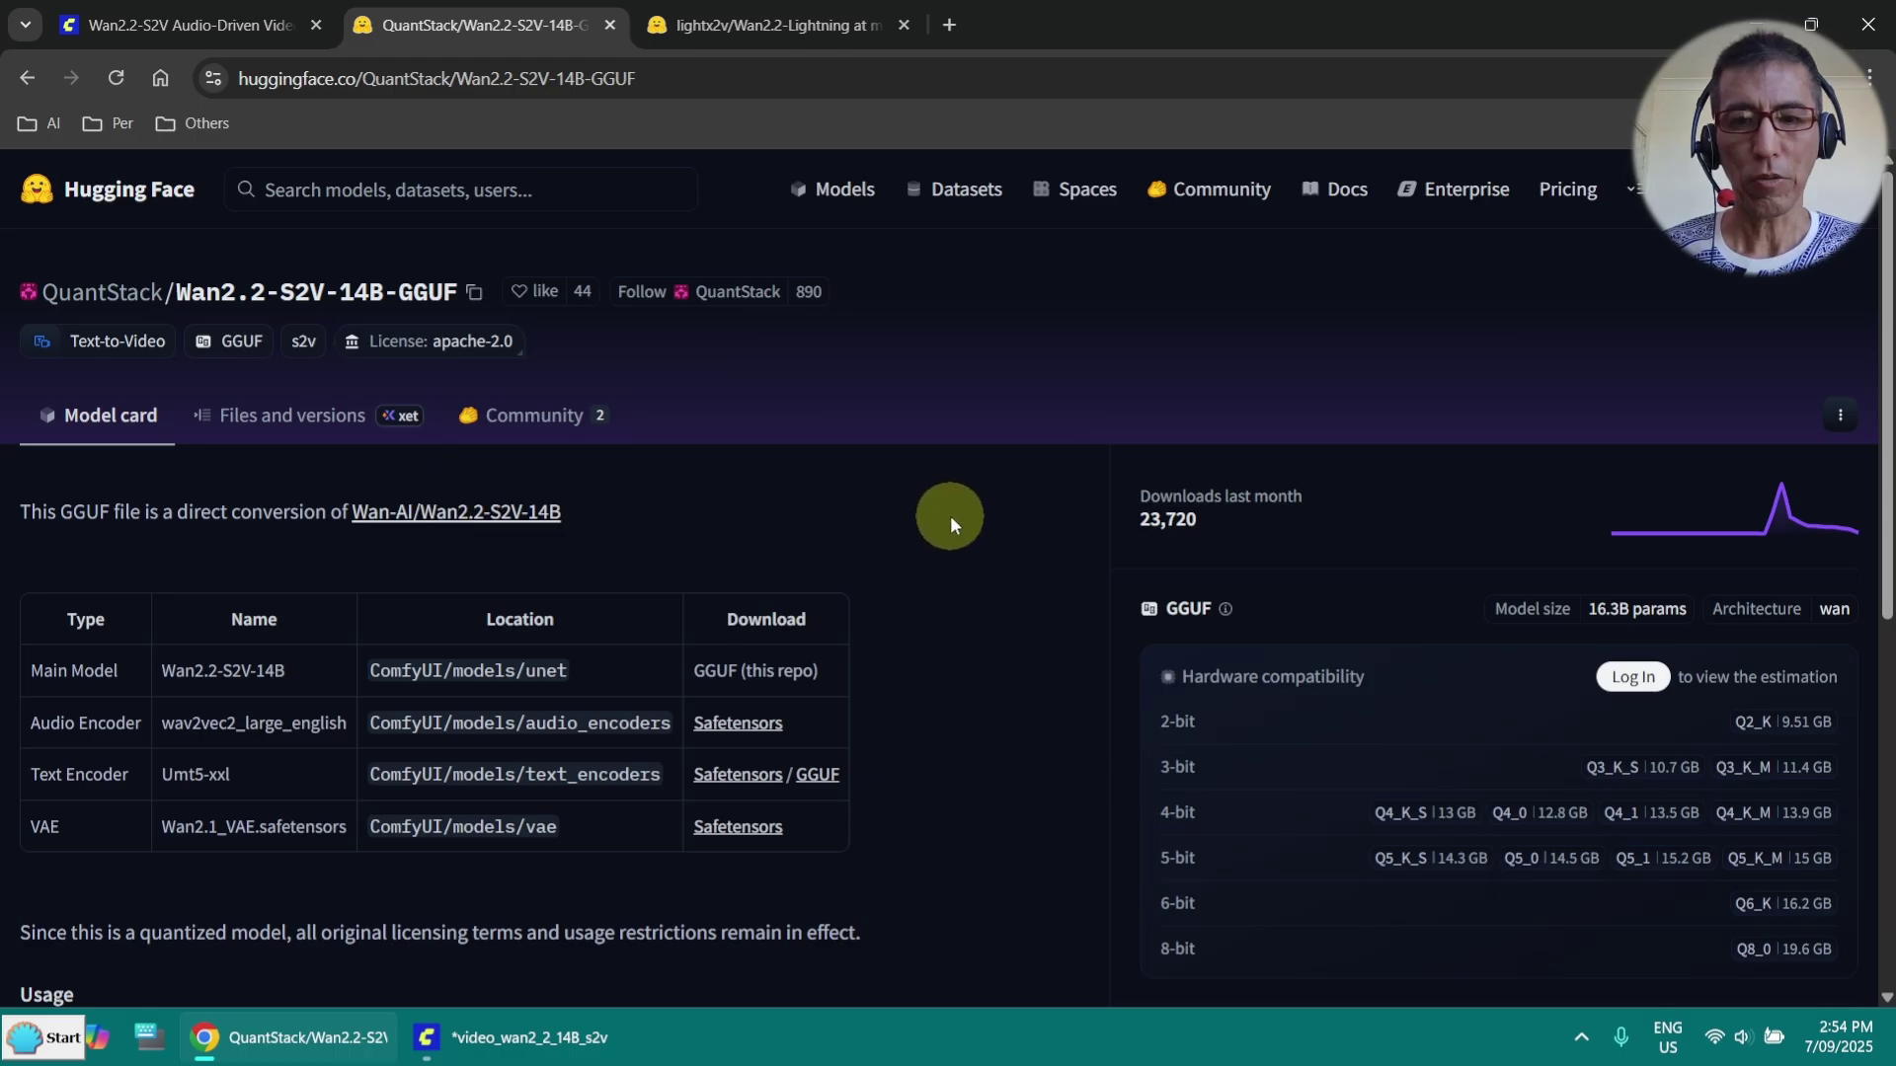
drag(1425, 627, 1232, 419)
drag(827, 385, 745, 309)
scroll(1574, 677, down, 2)
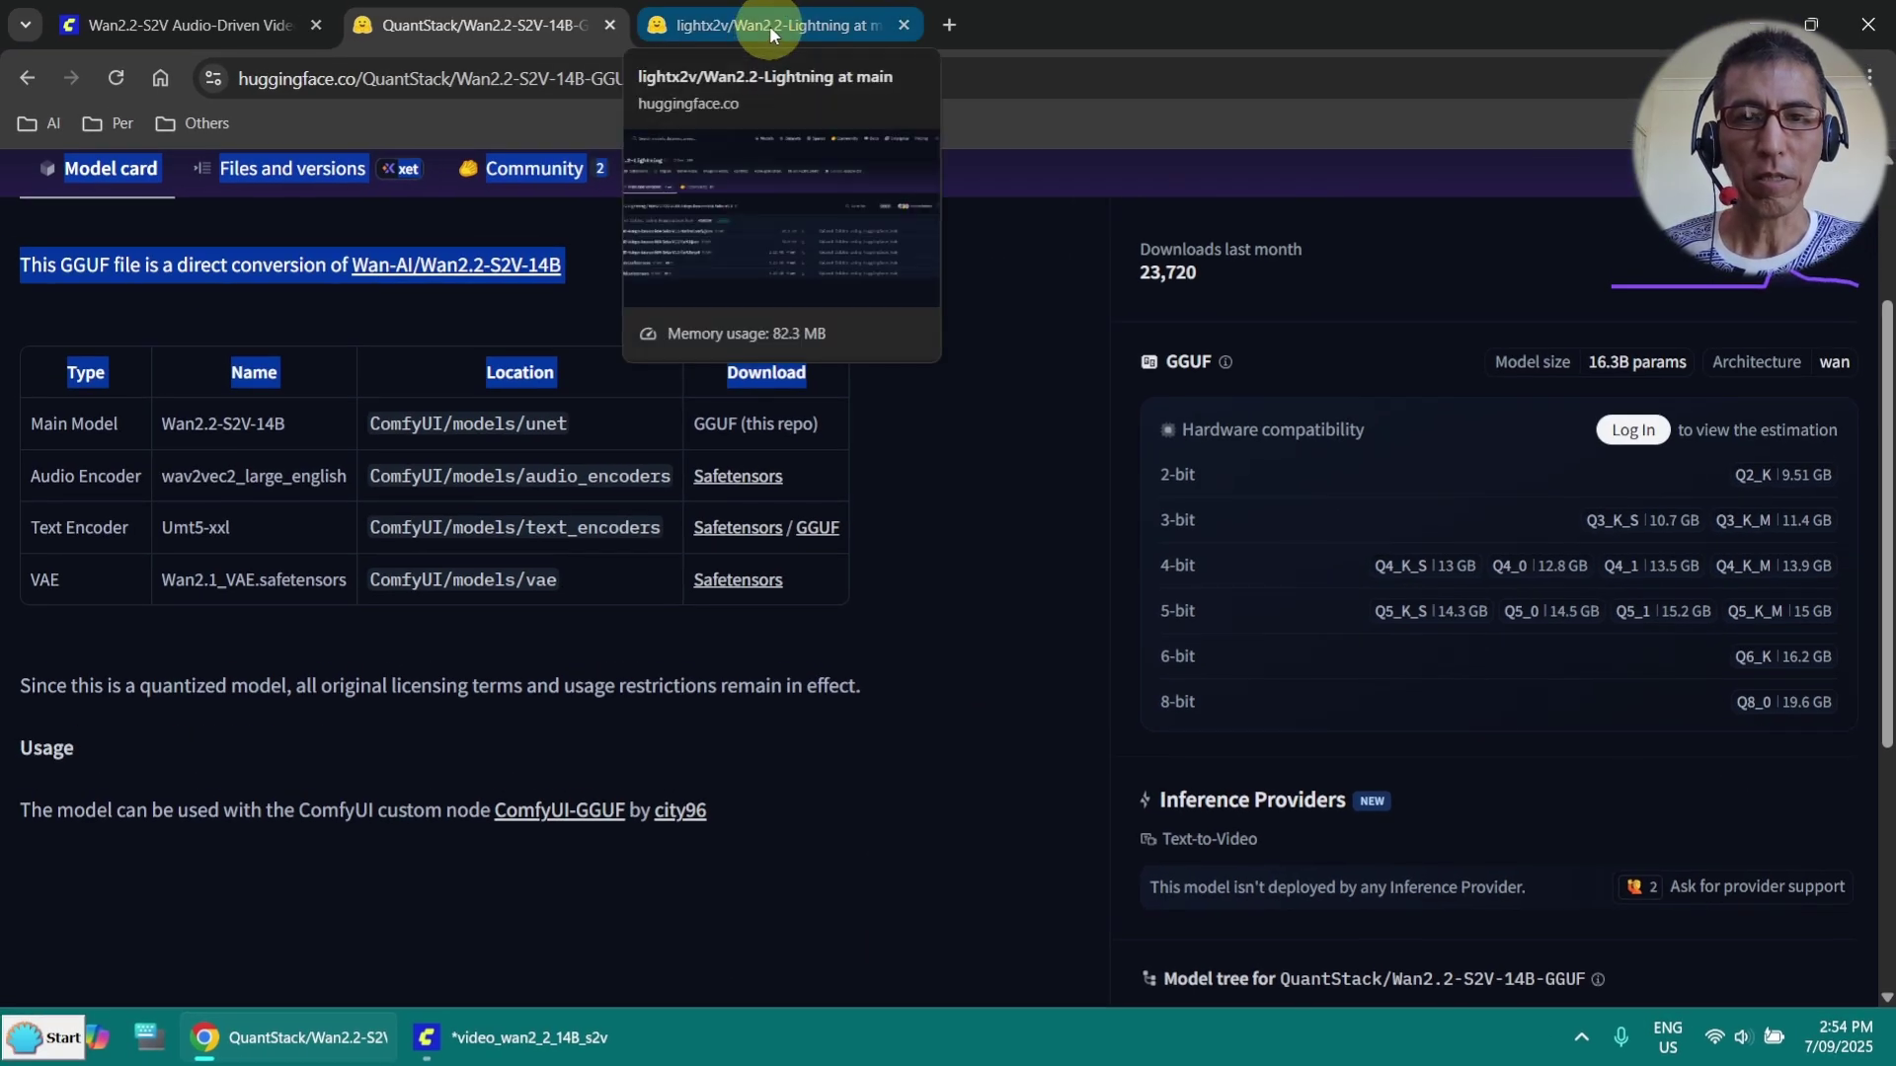
click(772, 30)
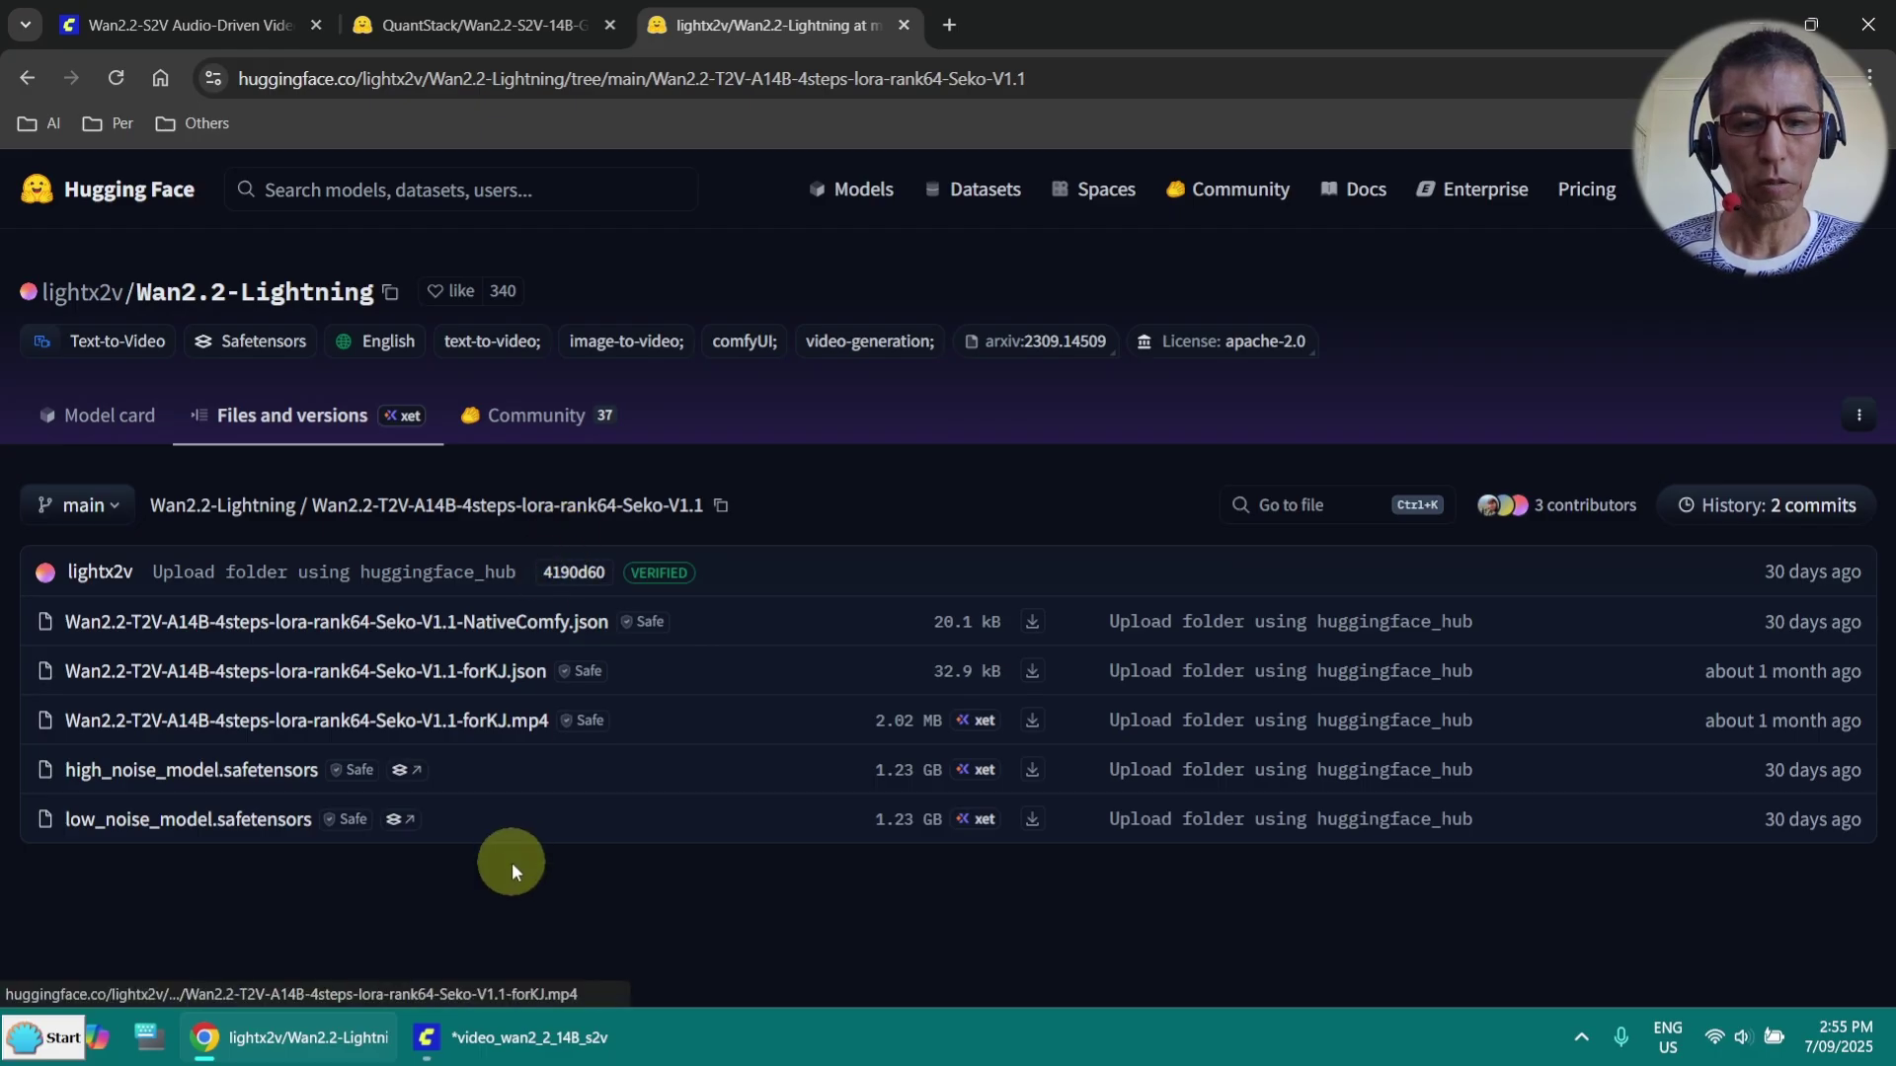
Switch to ComfyUI and set the GGUF Loader's model to Wan2.2-S2V-14B-Q8_0.gguf
click(529, 1036)
scroll(855, 290, up, 8)
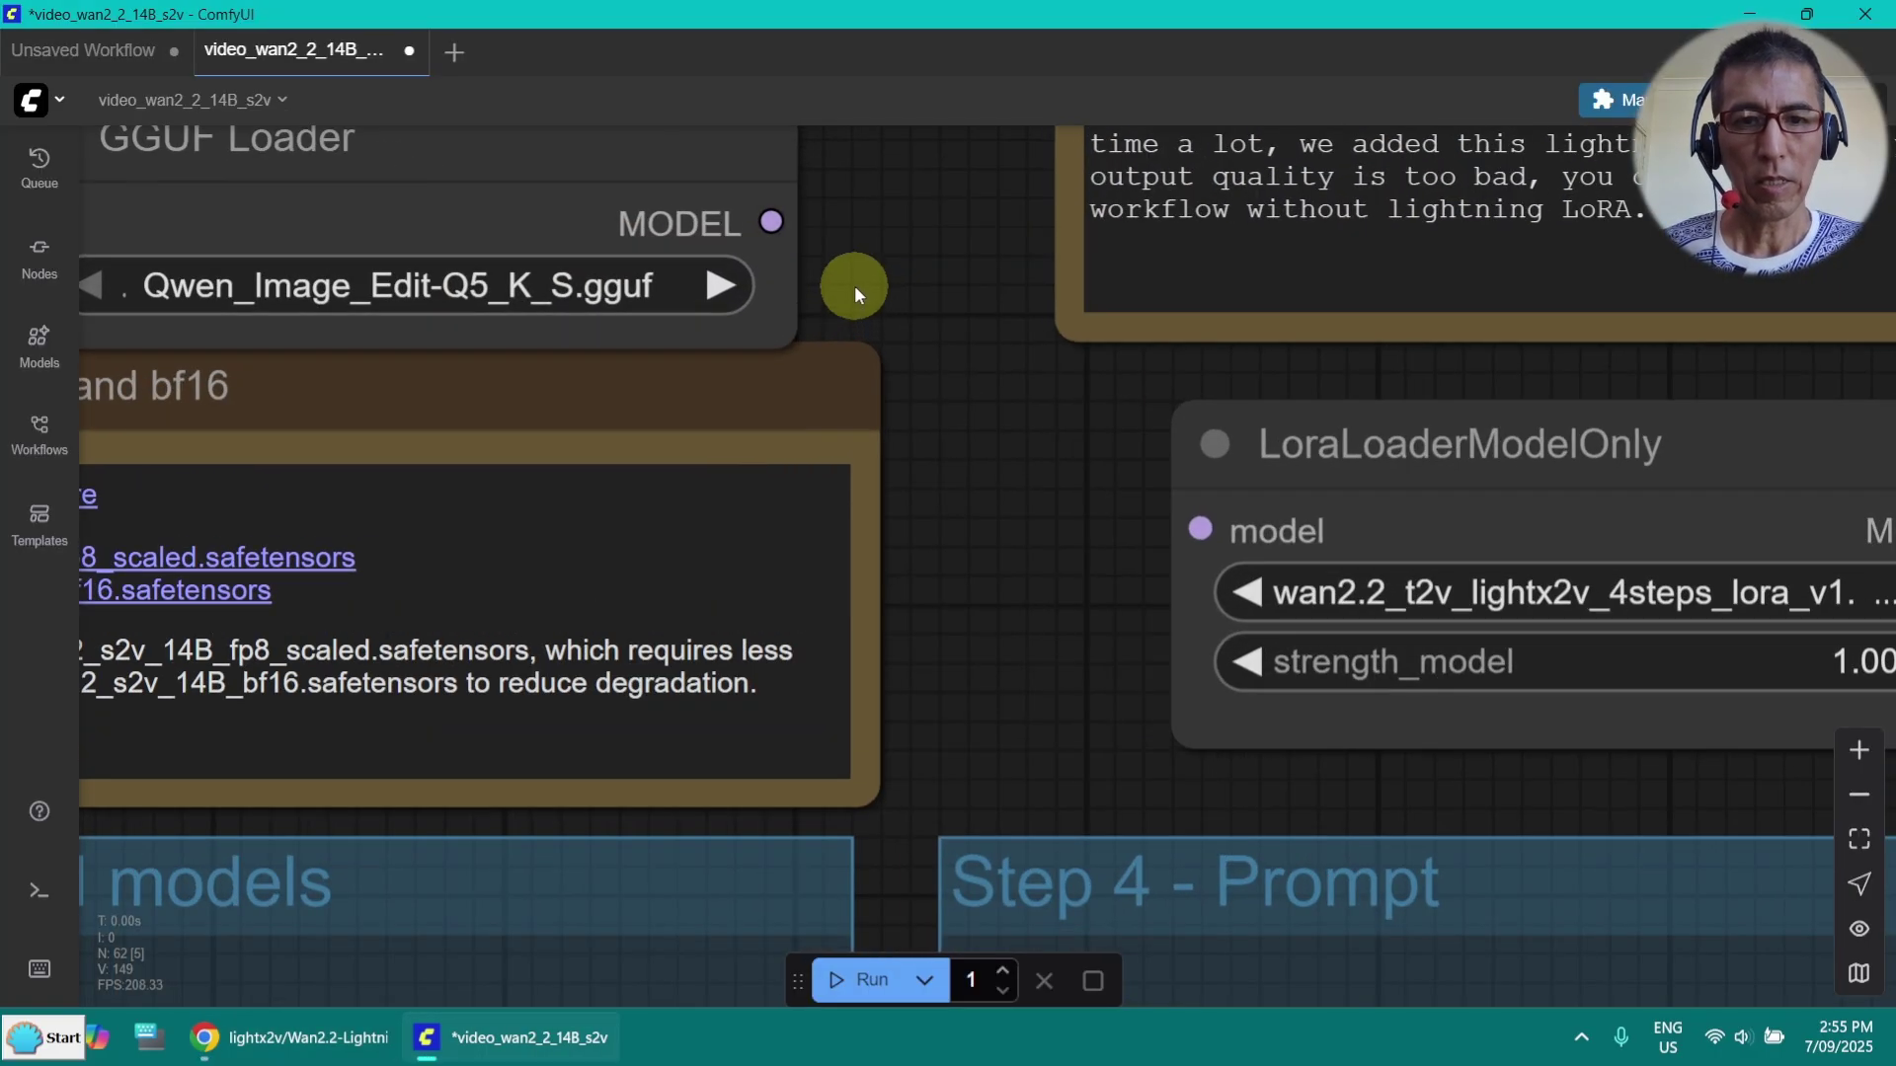
click(612, 371)
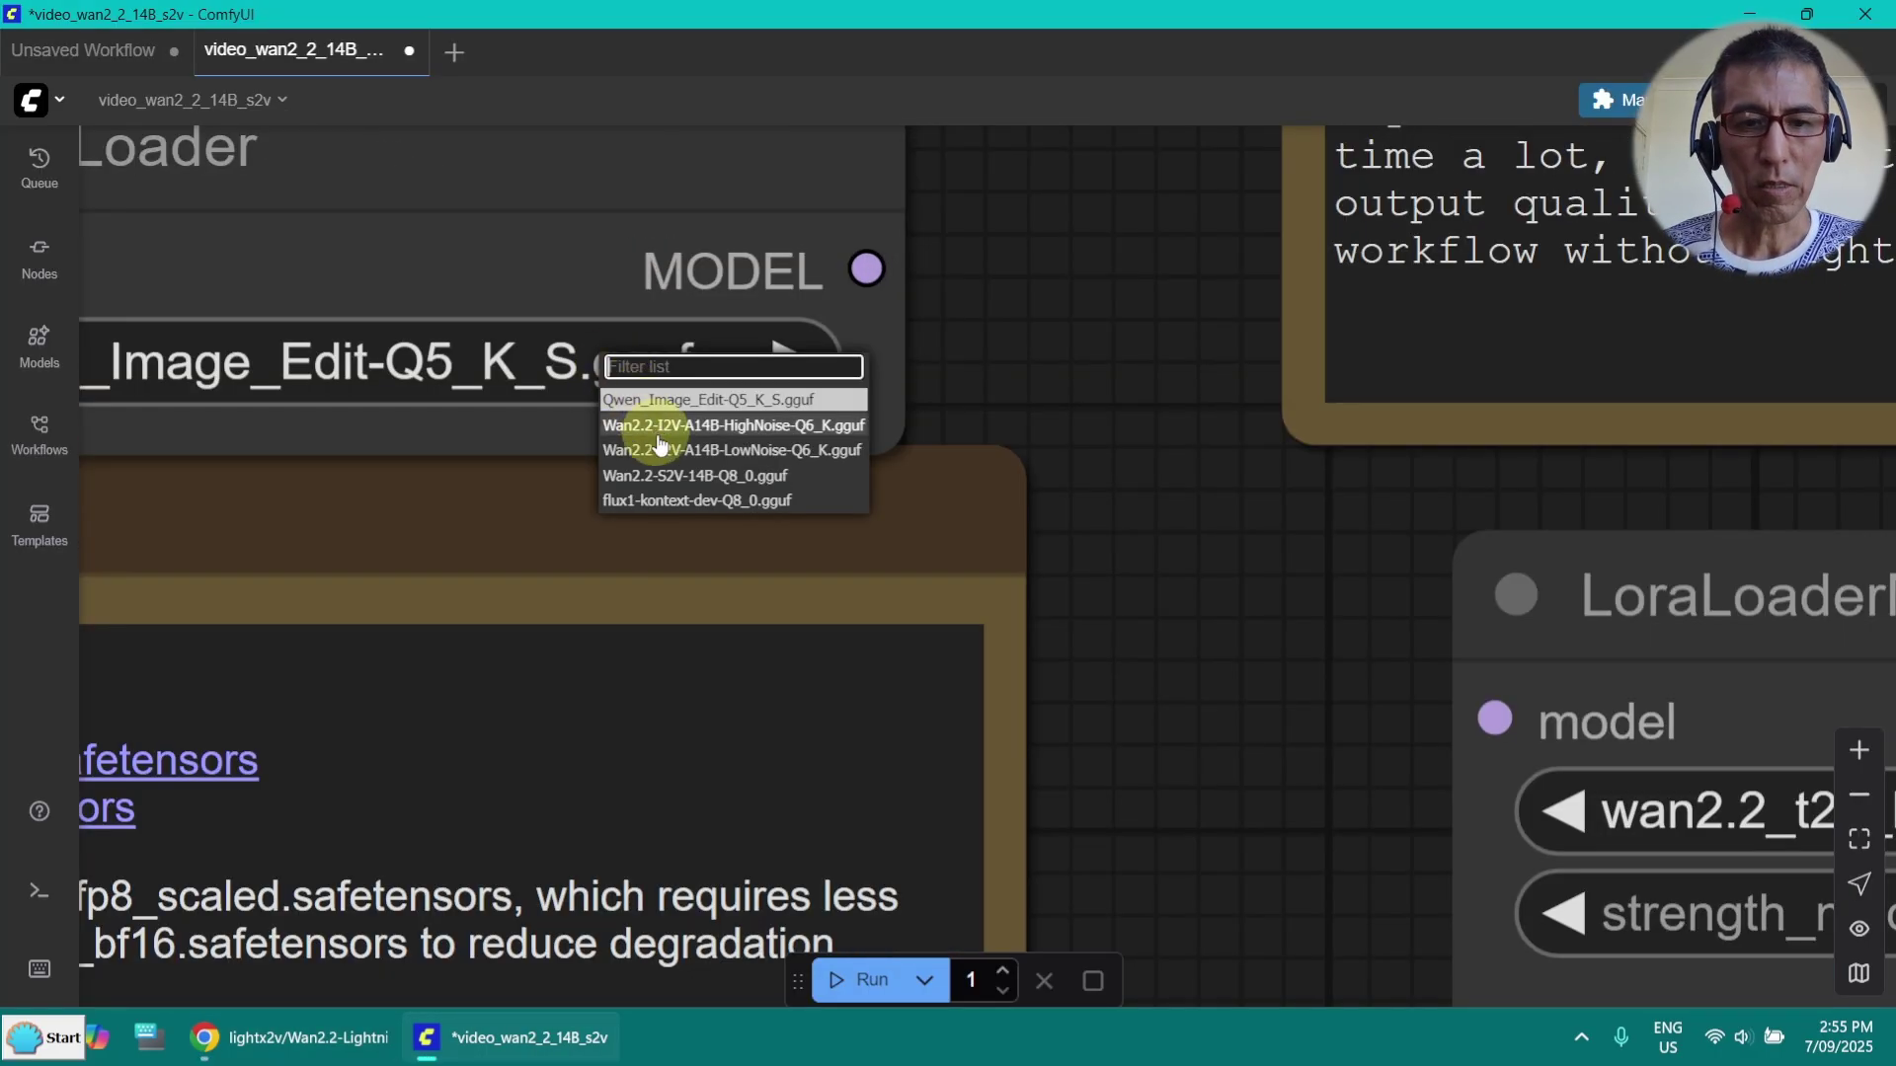
click(800, 477)
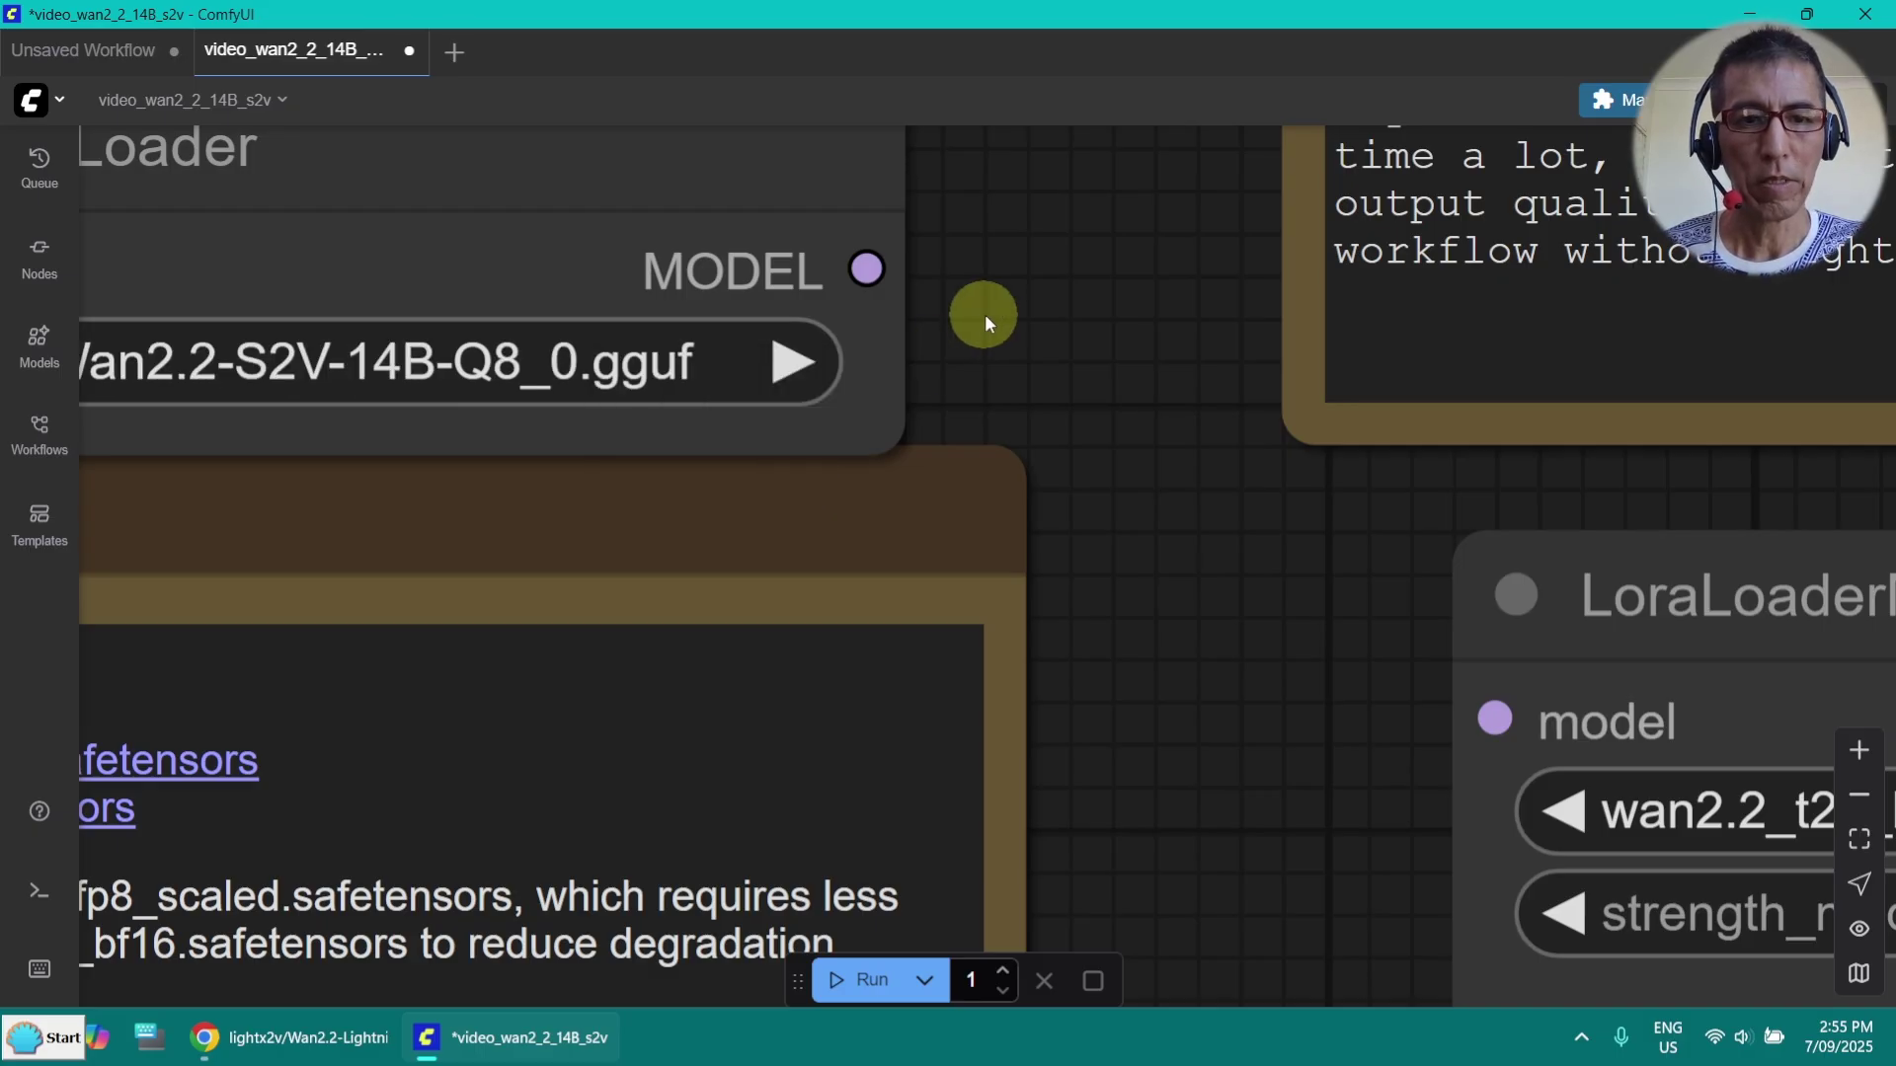
Set the LoraLoaderModelOnly LoRA to Wan2.2-T2V-A14B-4steps-lora-rank64-Seko-V1.1_high_noise_model.safetensors and connect the GGUF Loader's model output to its model input
drag(983, 313, 640, 296)
scroll(1375, 390, down, 4)
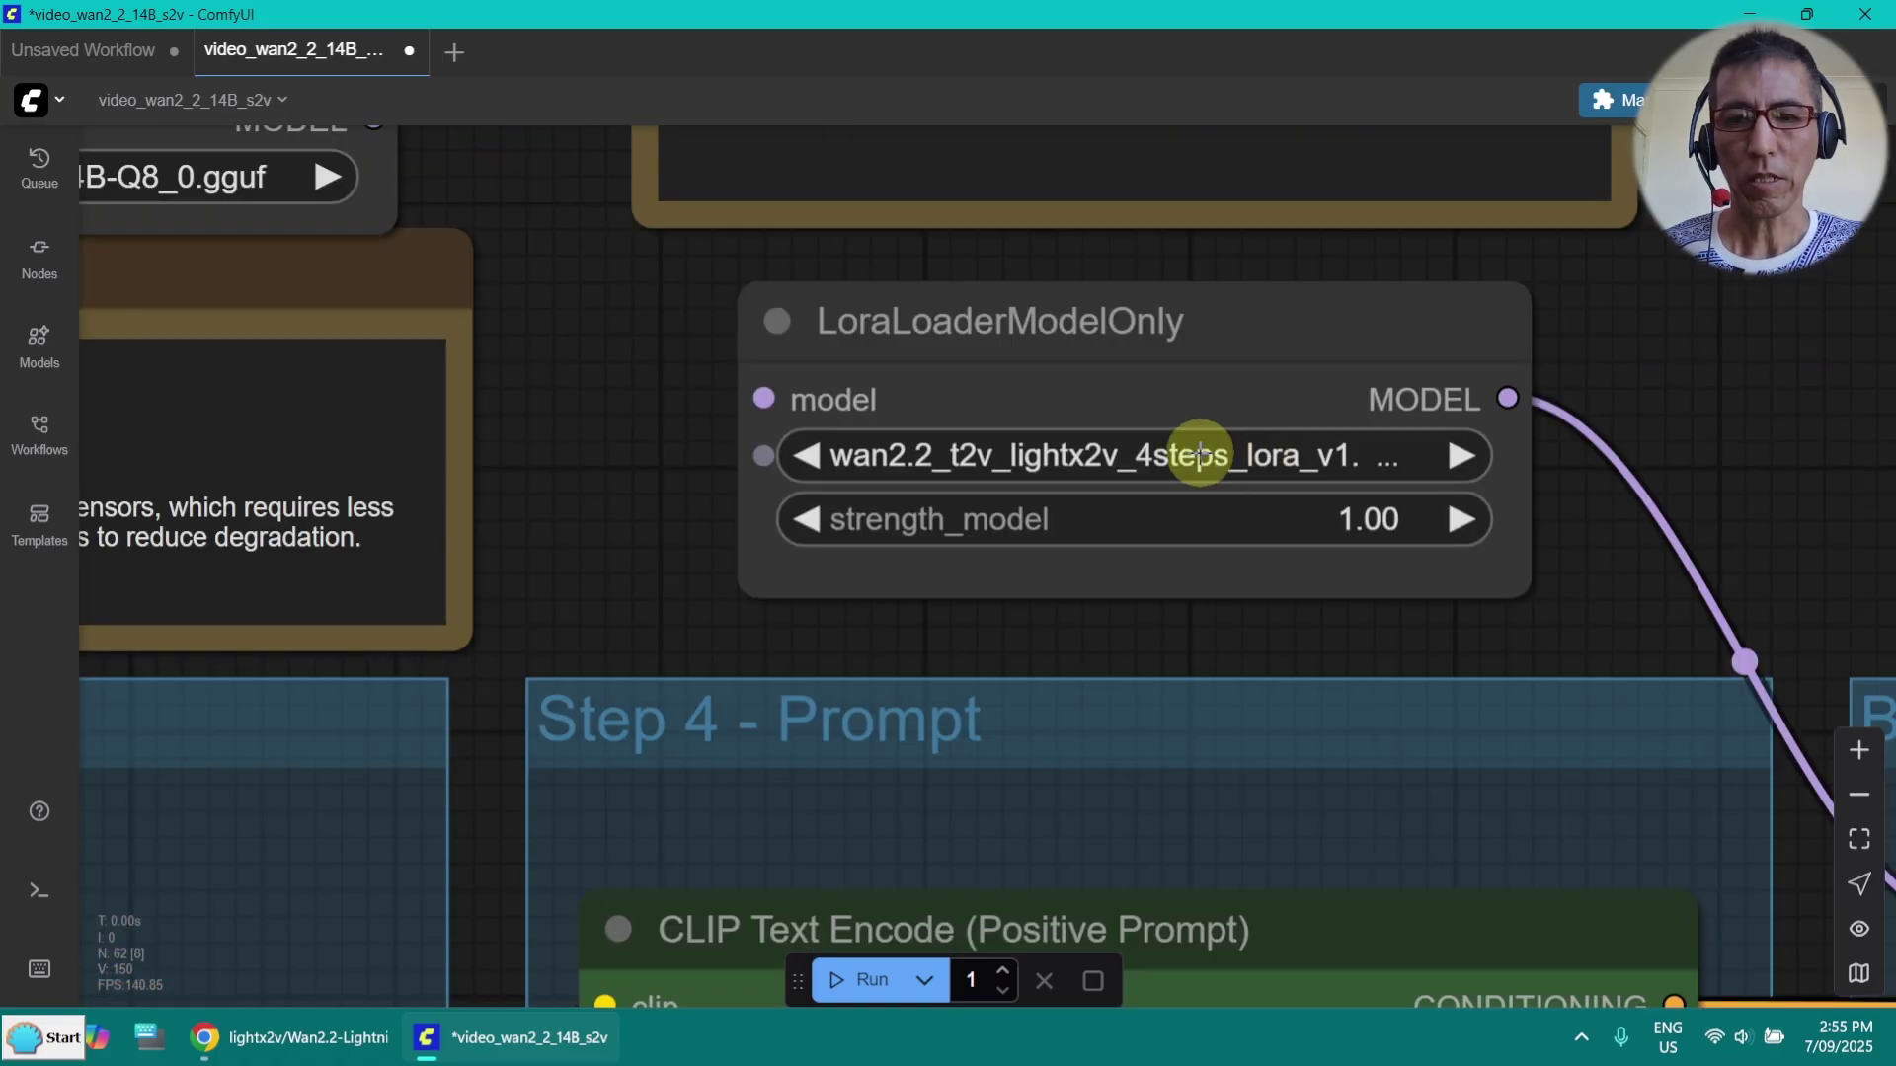
click(1199, 455)
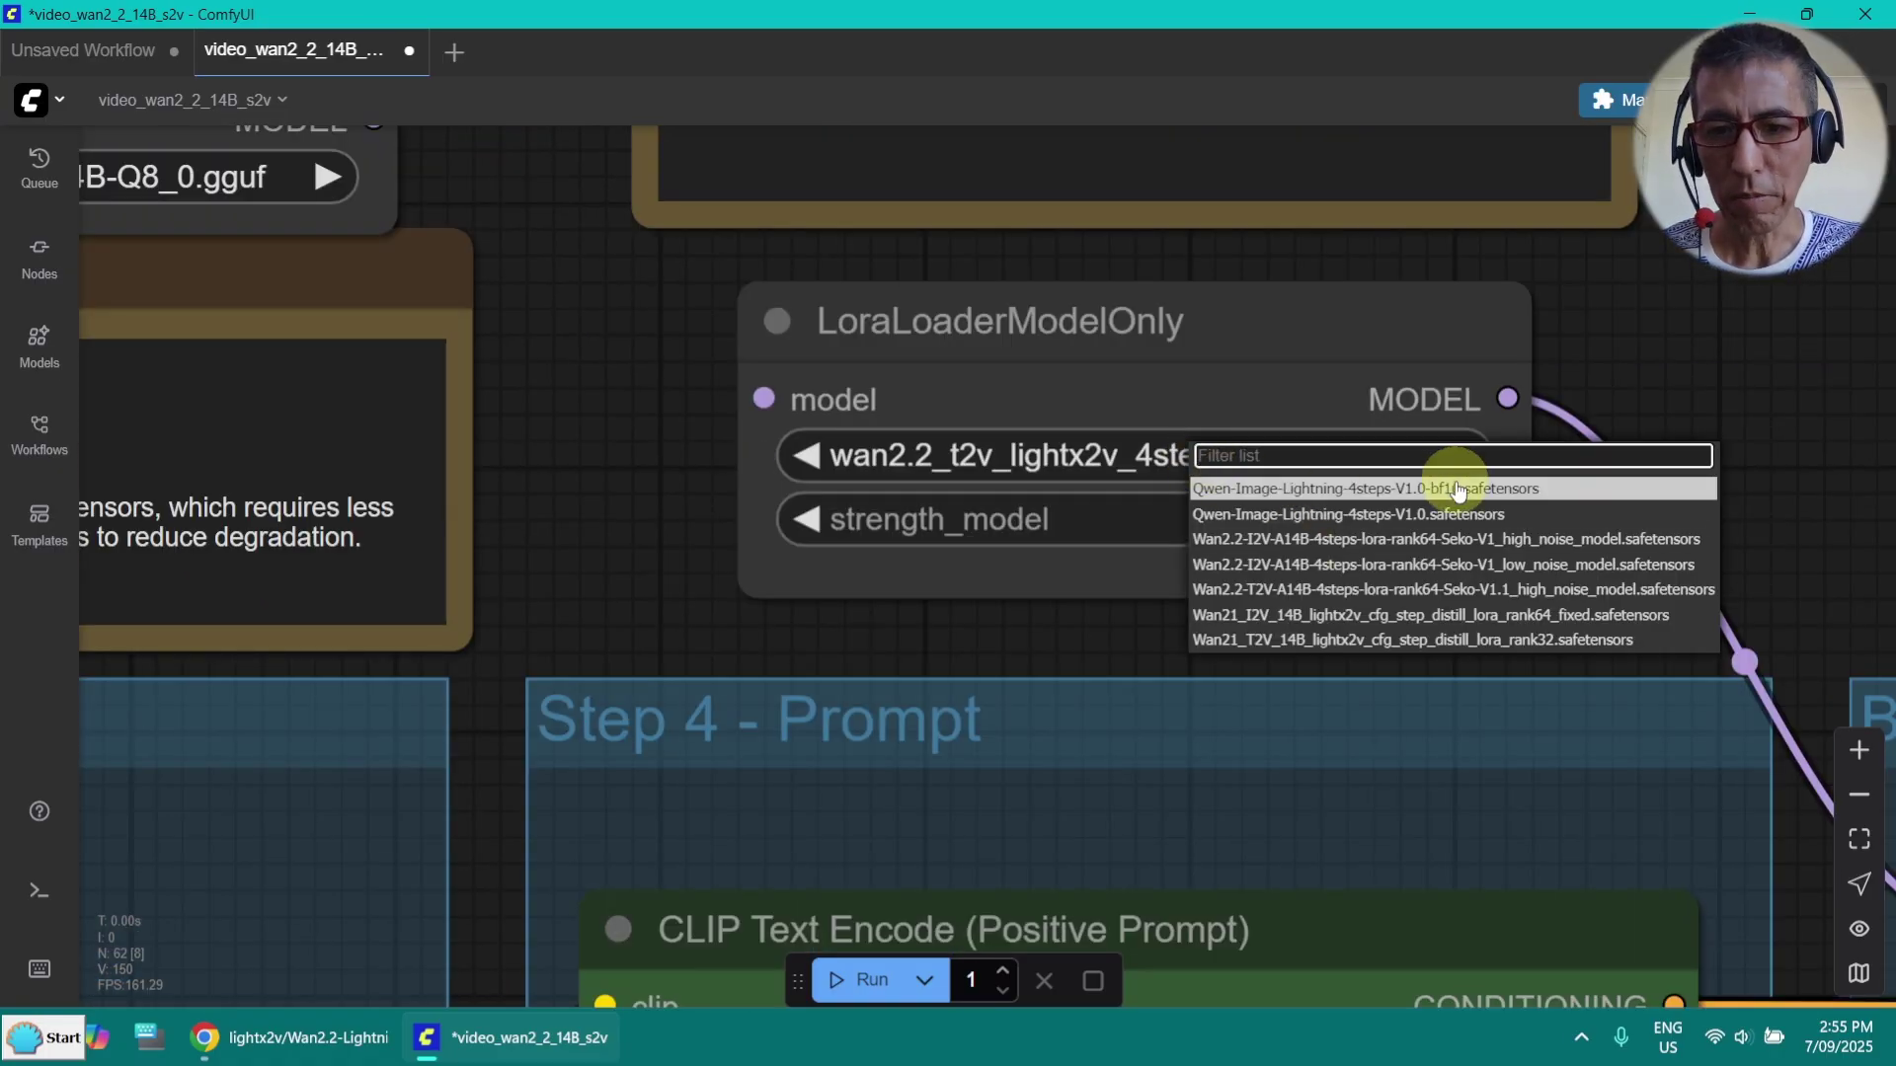
click(1401, 589)
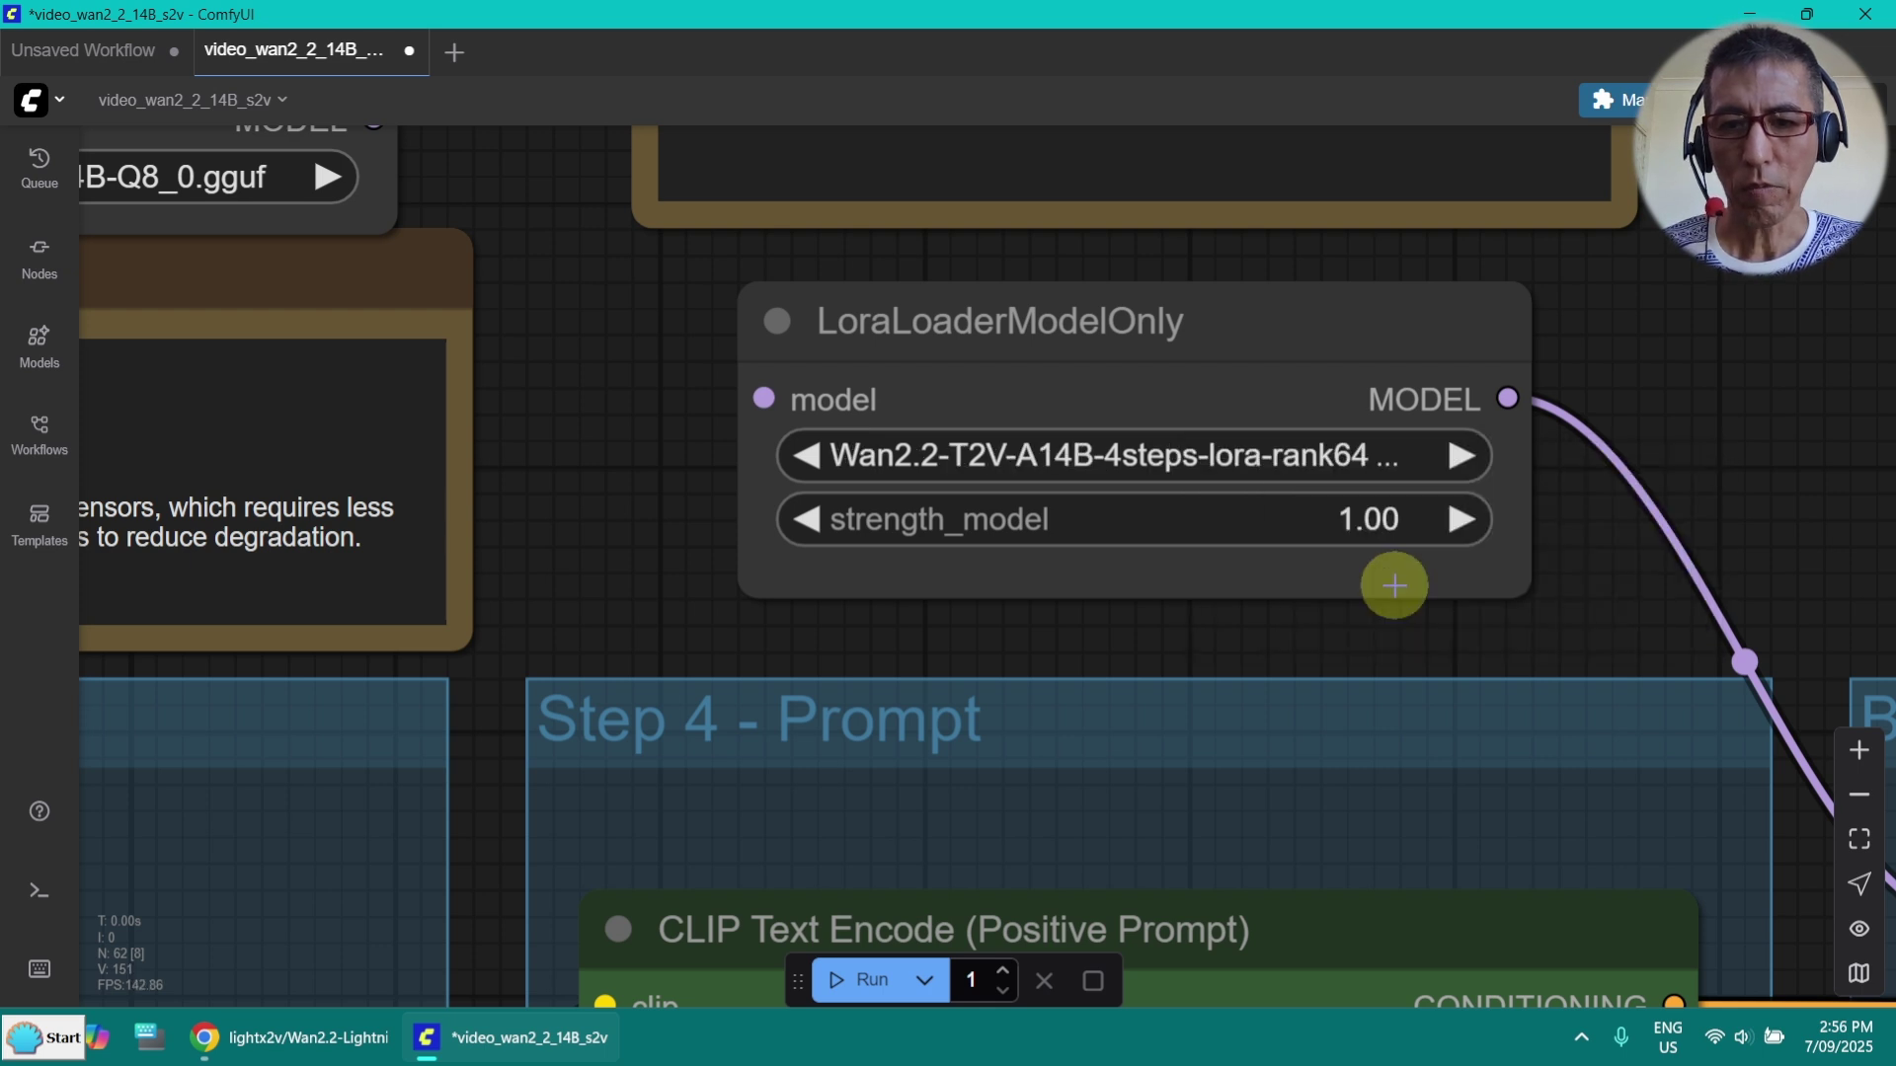
scroll(1387, 582, up, 5)
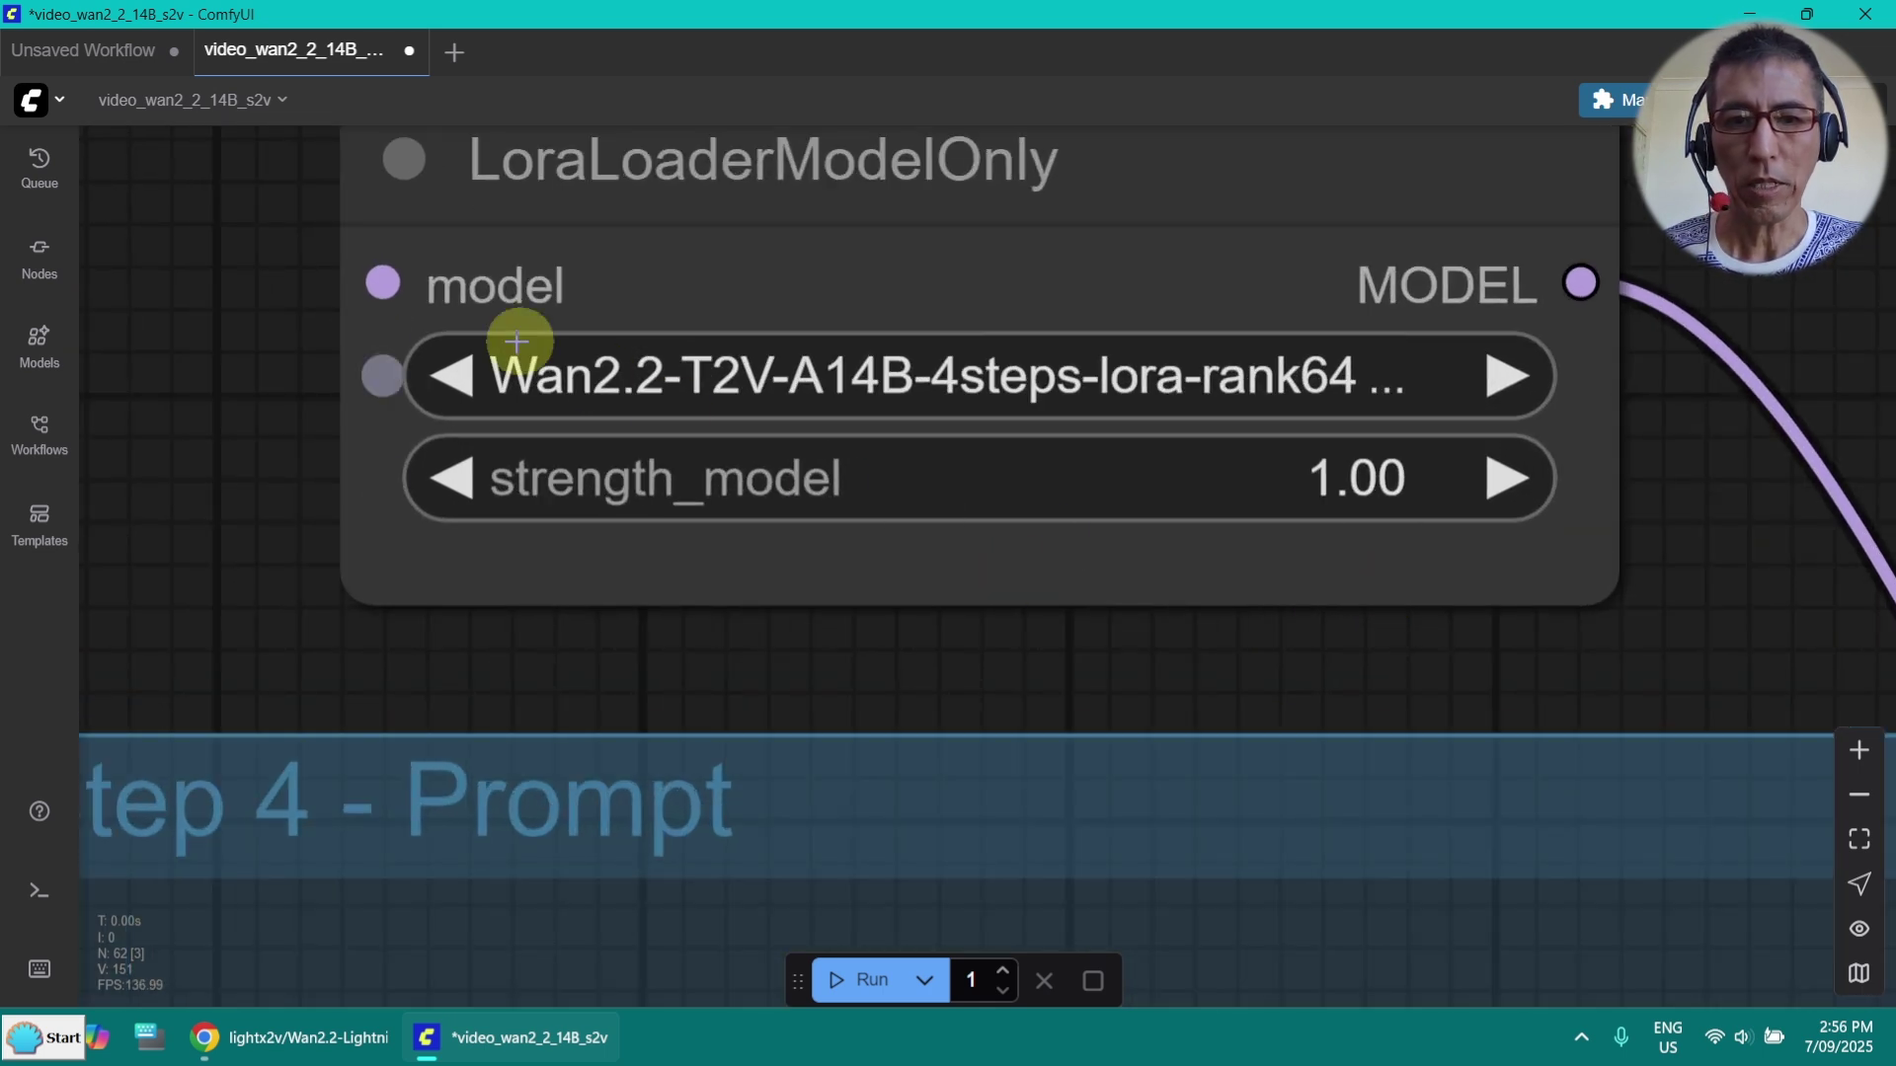
scroll(596, 452, down, 5)
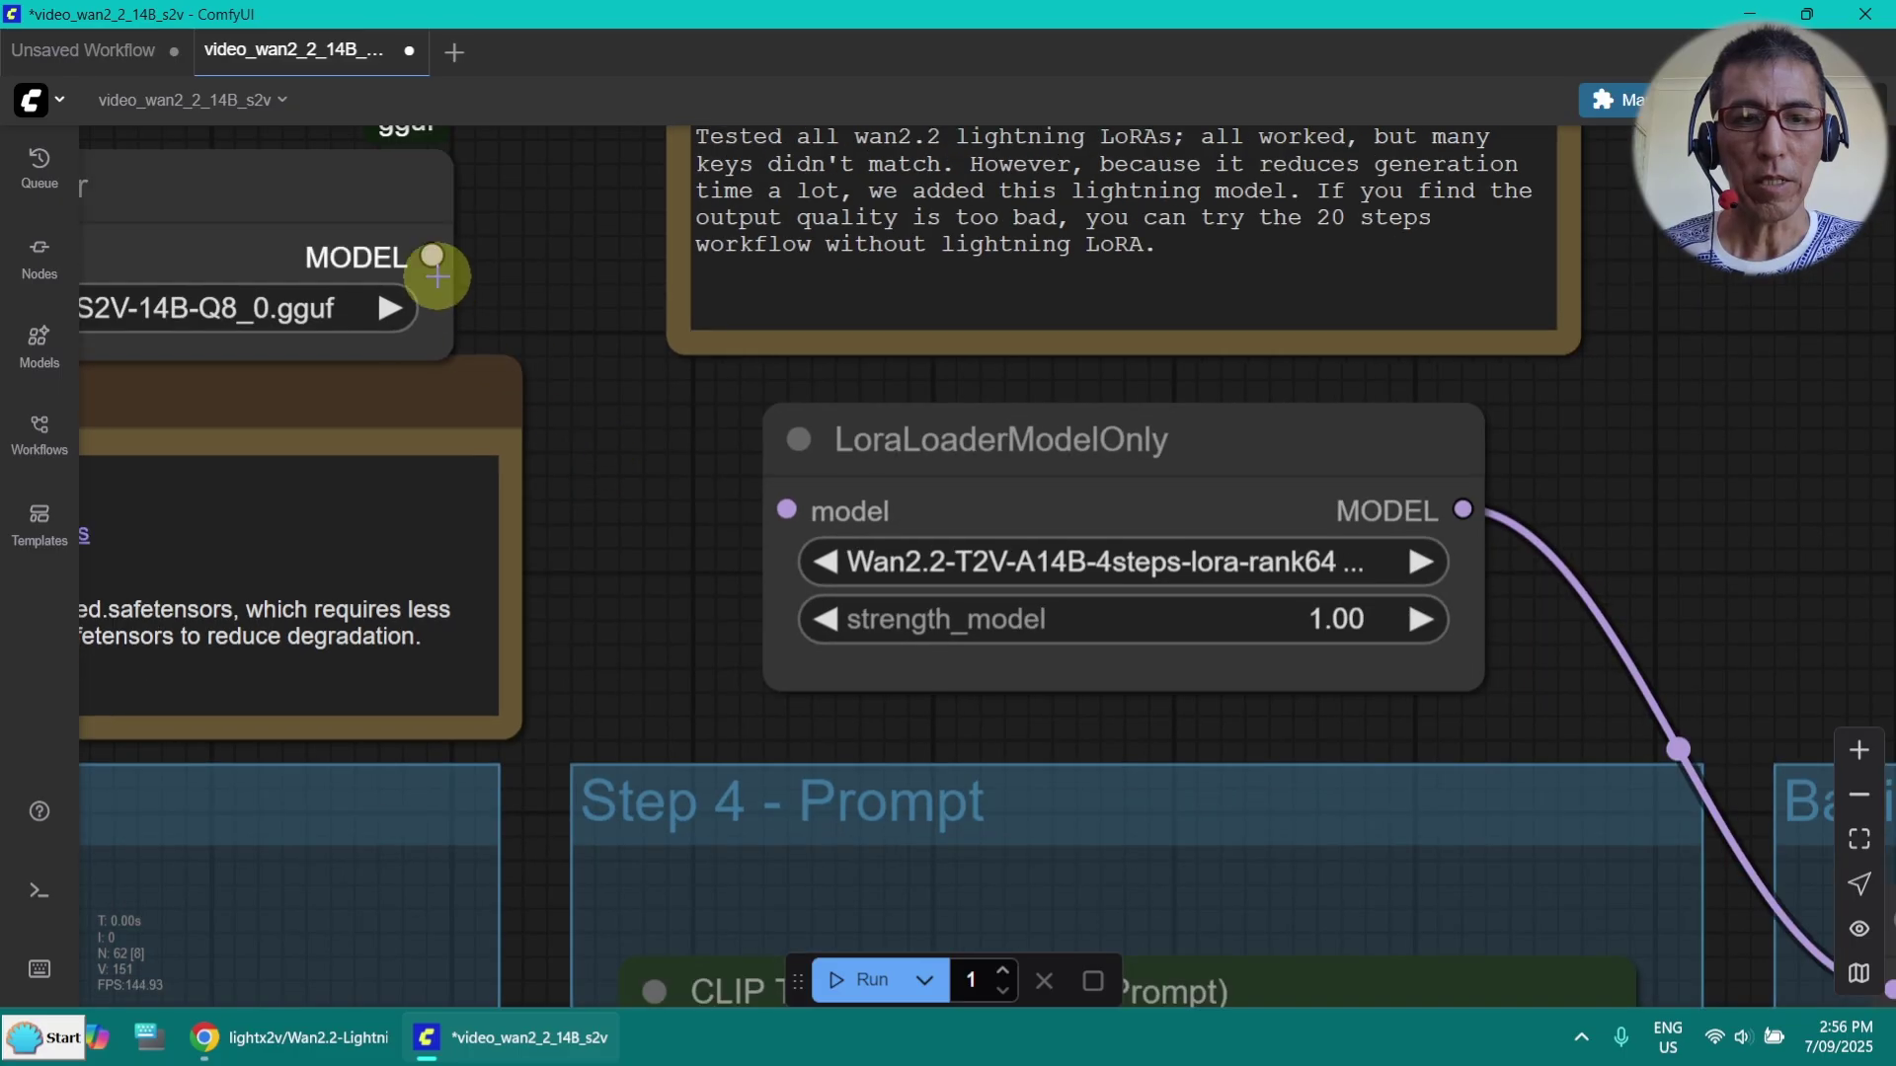
drag(431, 256, 787, 509)
Check the model files selected in the Load CLIP, Load VAE and AudioEncoderLoader nodes
drag(639, 593, 945, 176)
scroll(764, 440, down, 4)
drag(863, 544, 893, 365)
scroll(904, 453, down, 1)
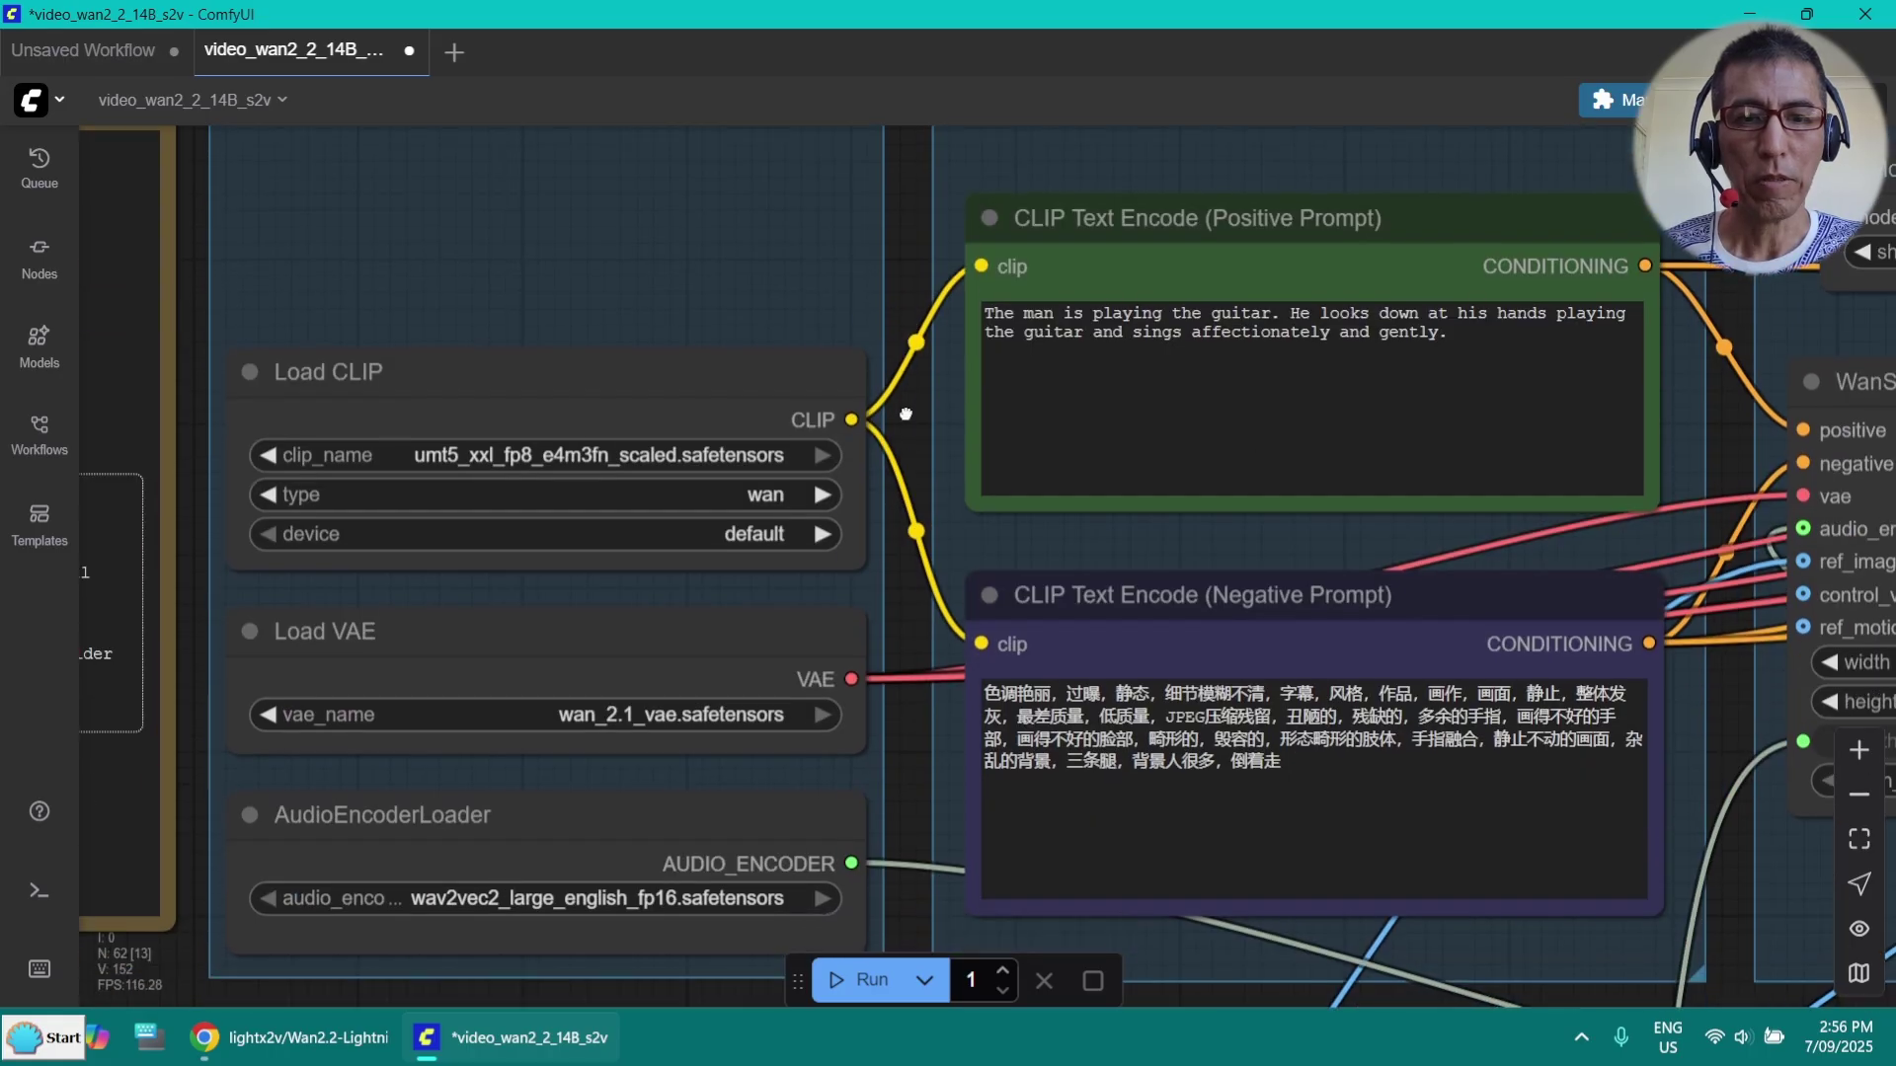
scroll(904, 418, up, 3)
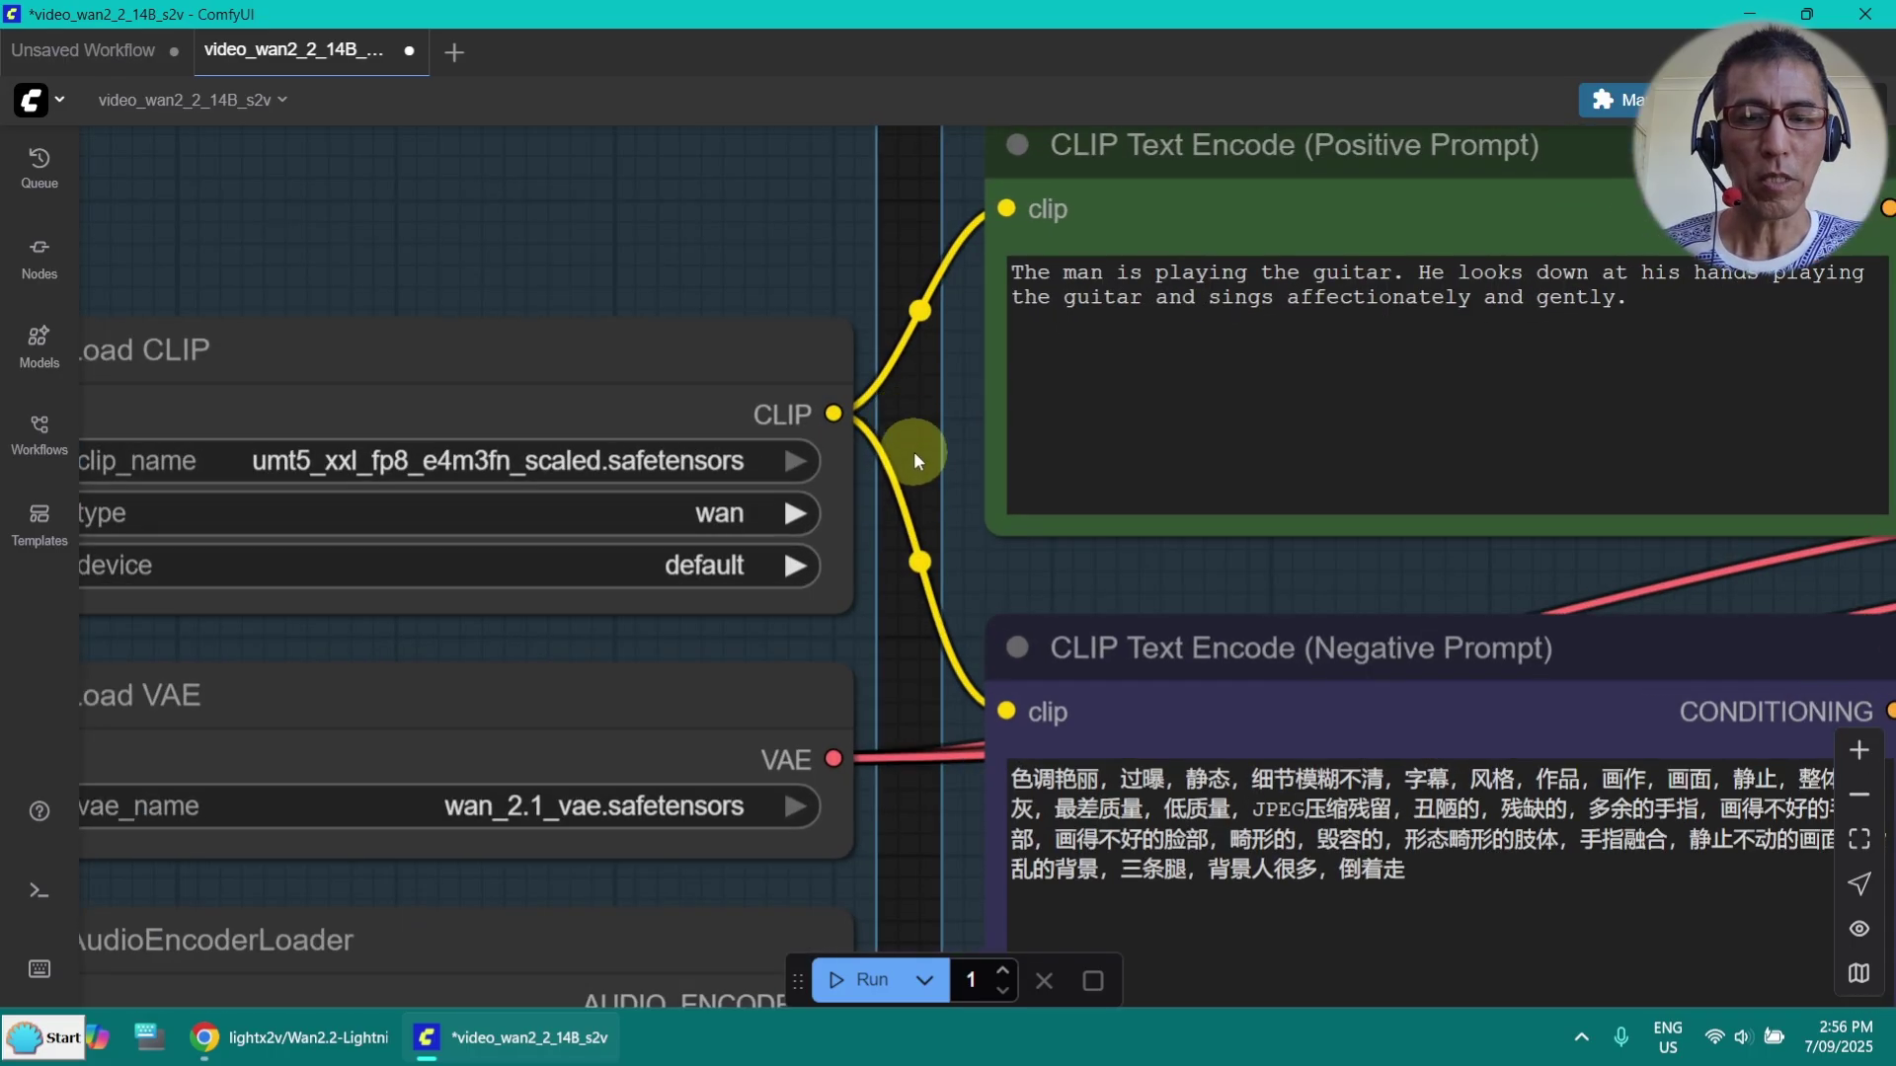
scroll(914, 452, down, 3)
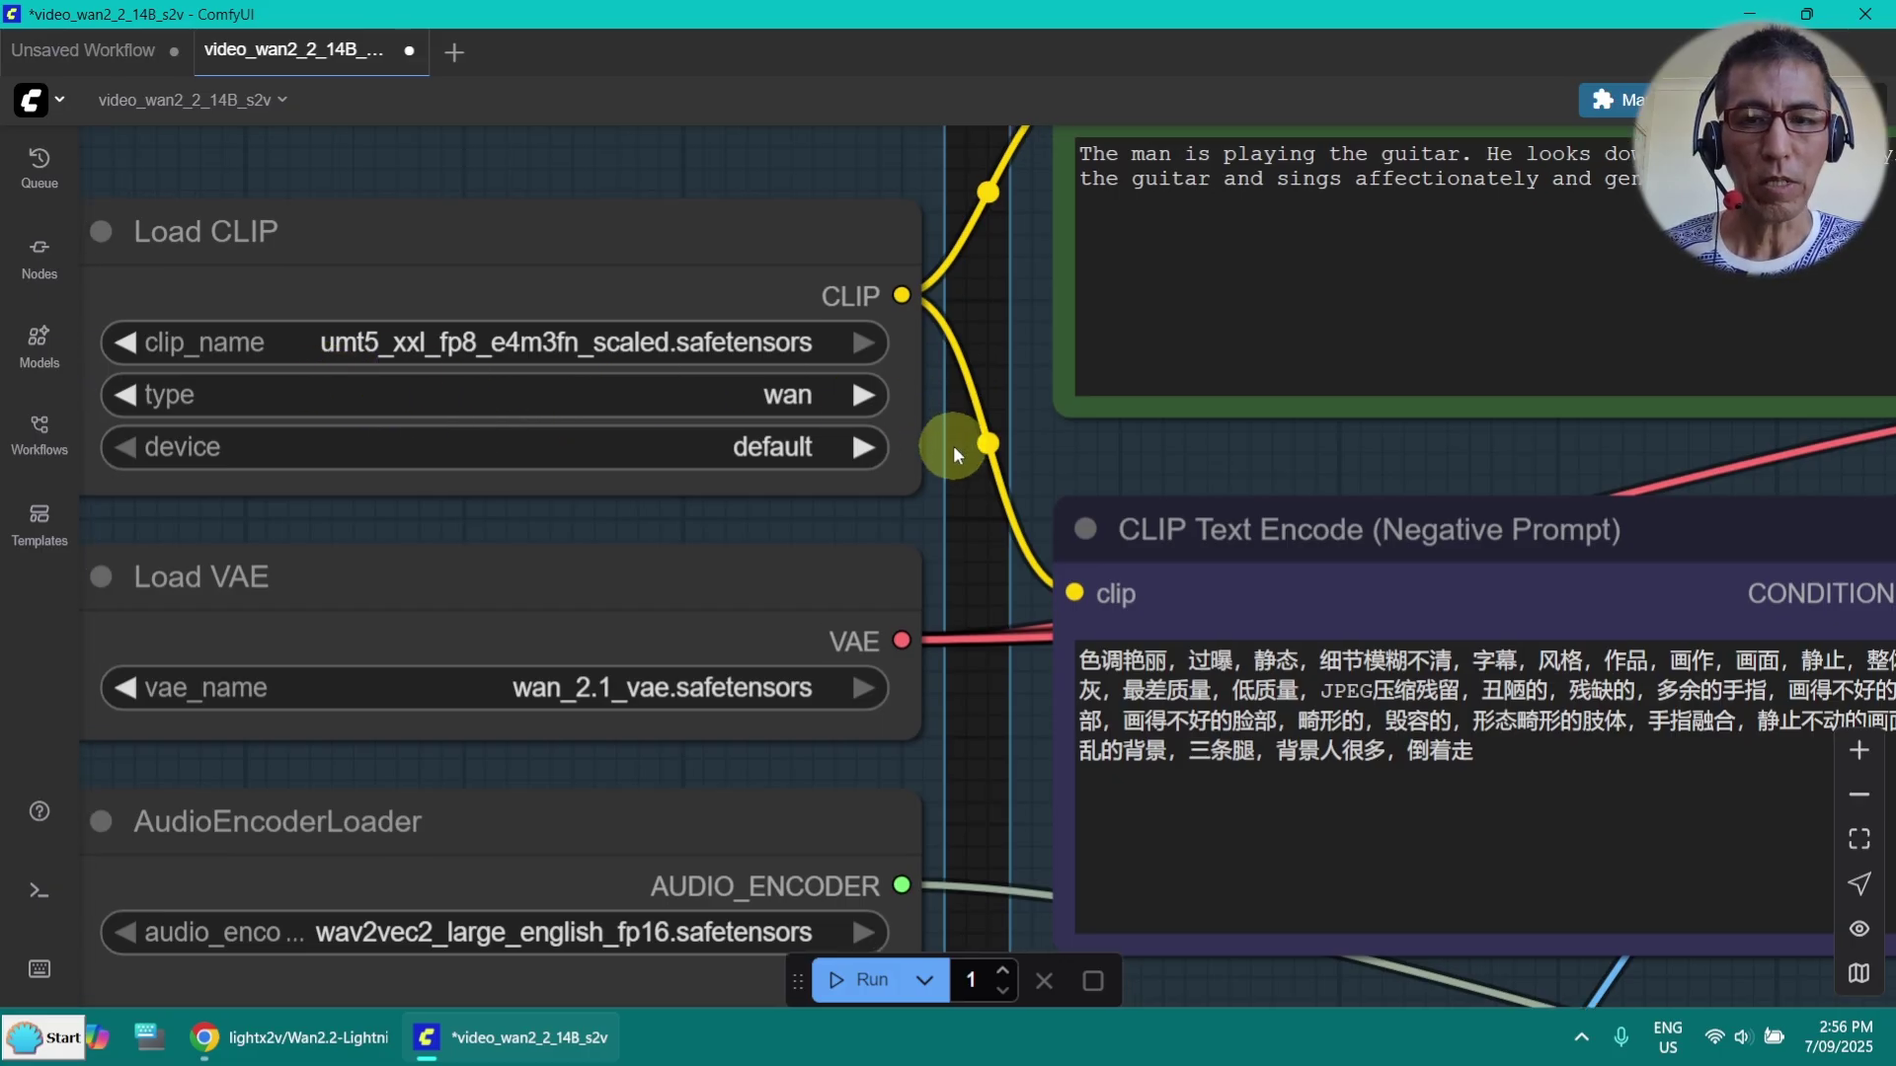
drag(956, 478, 959, 214)
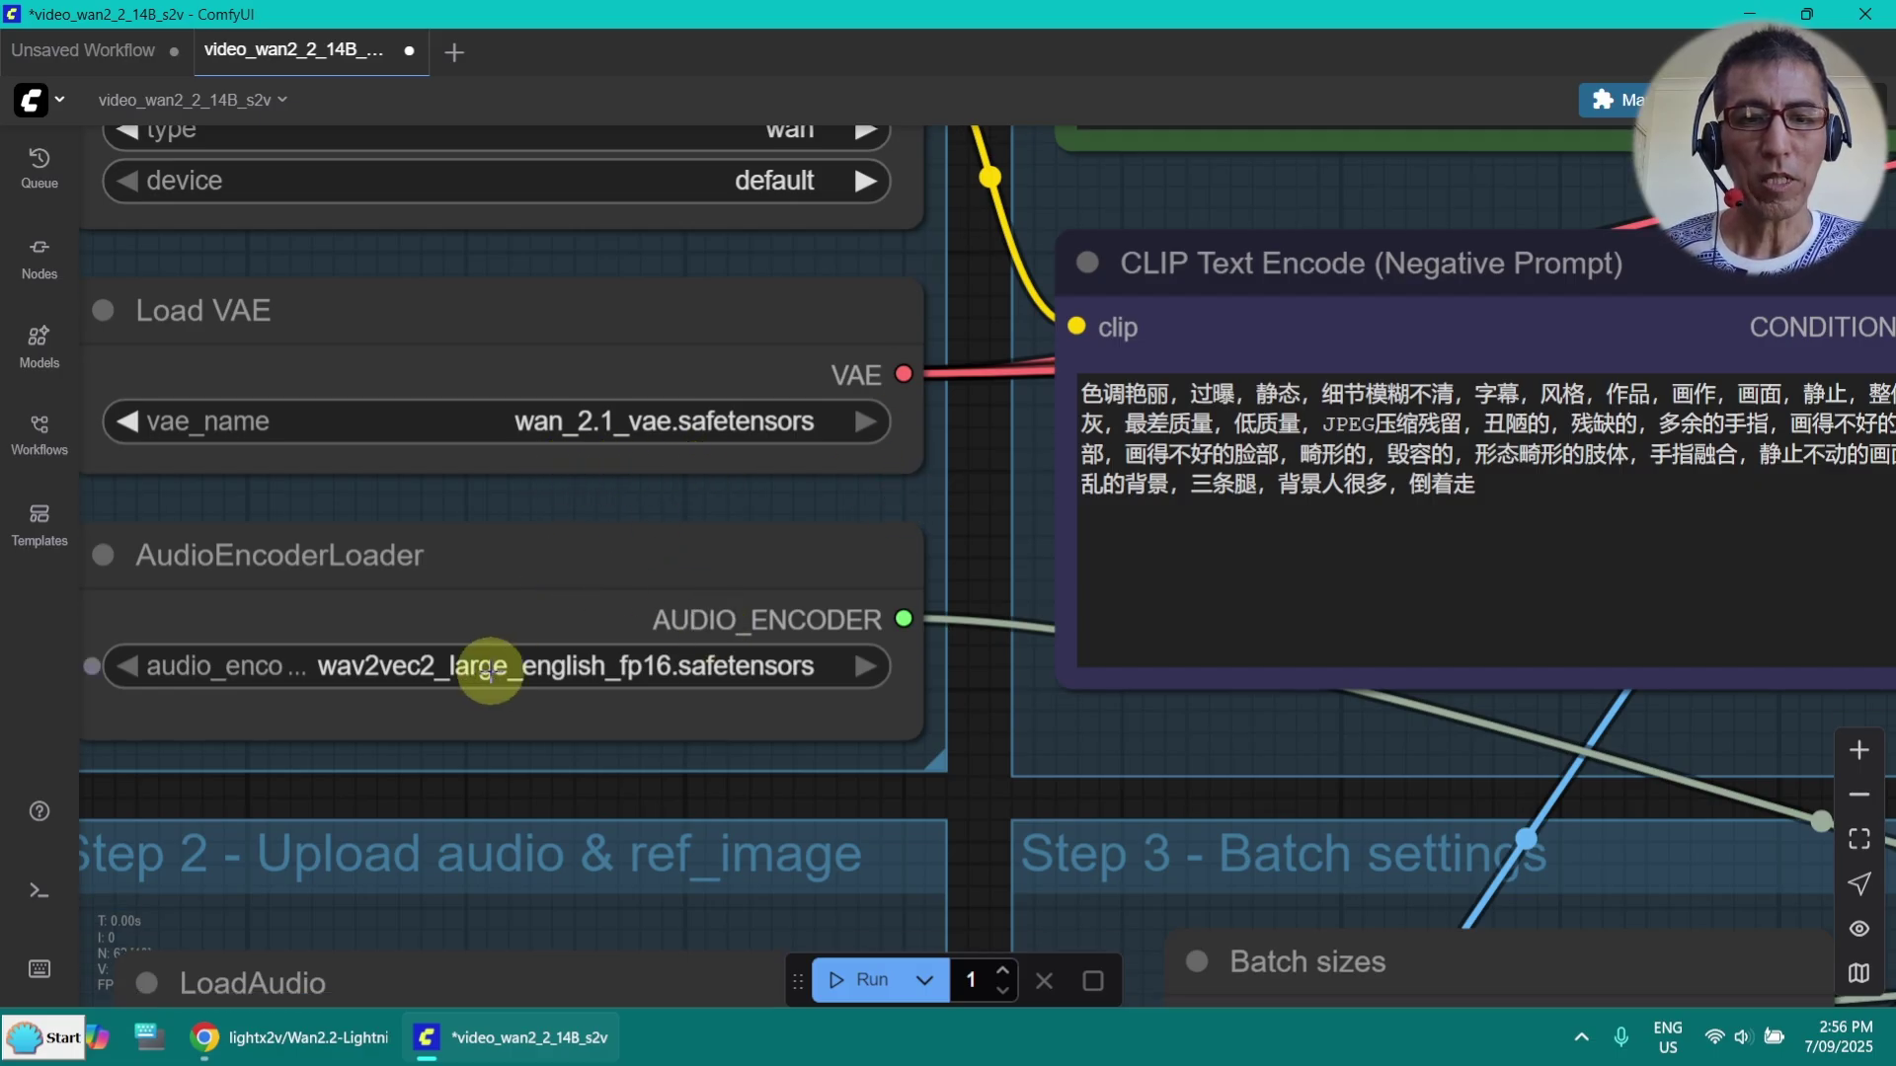
drag(964, 703, 1202, 532)
Open the audio encoder's Safetensors download page from the GGUF model card in Chrome and view its file
scroll(1006, 596, up, 3)
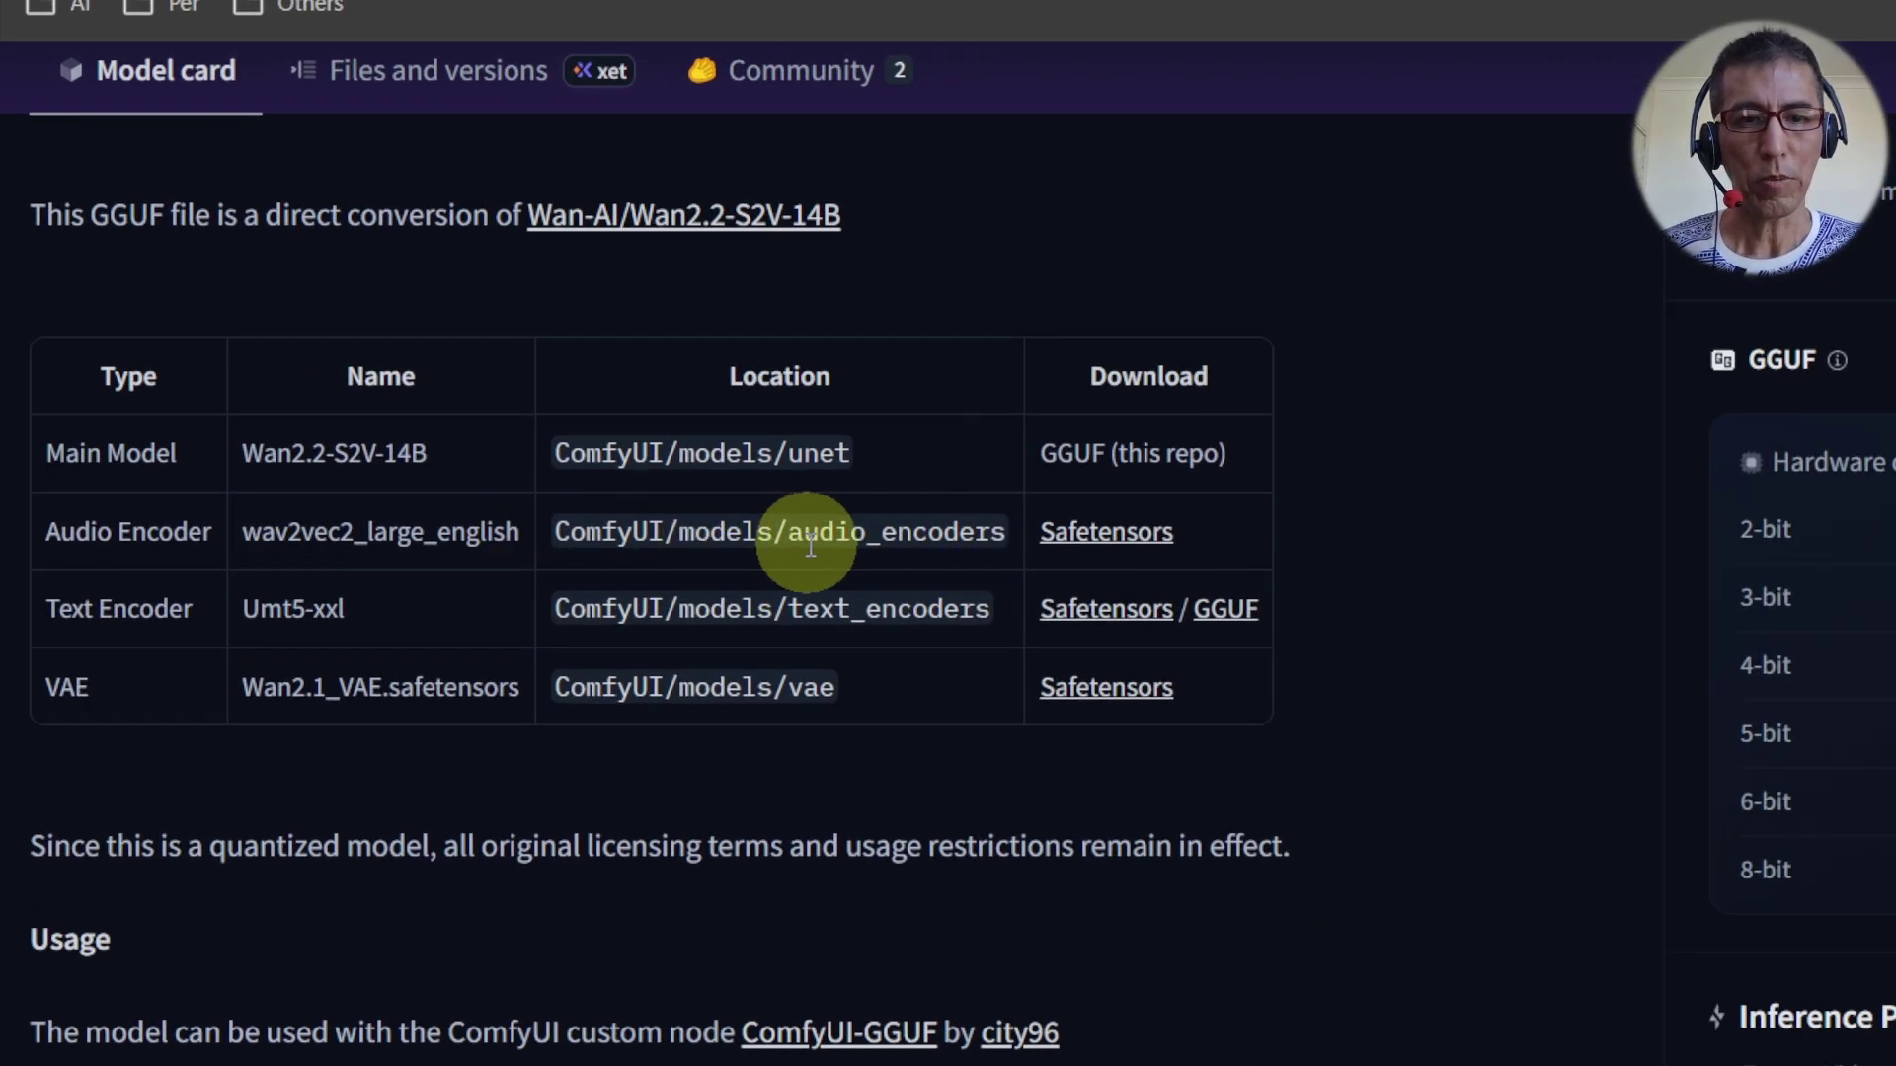
click(1099, 550)
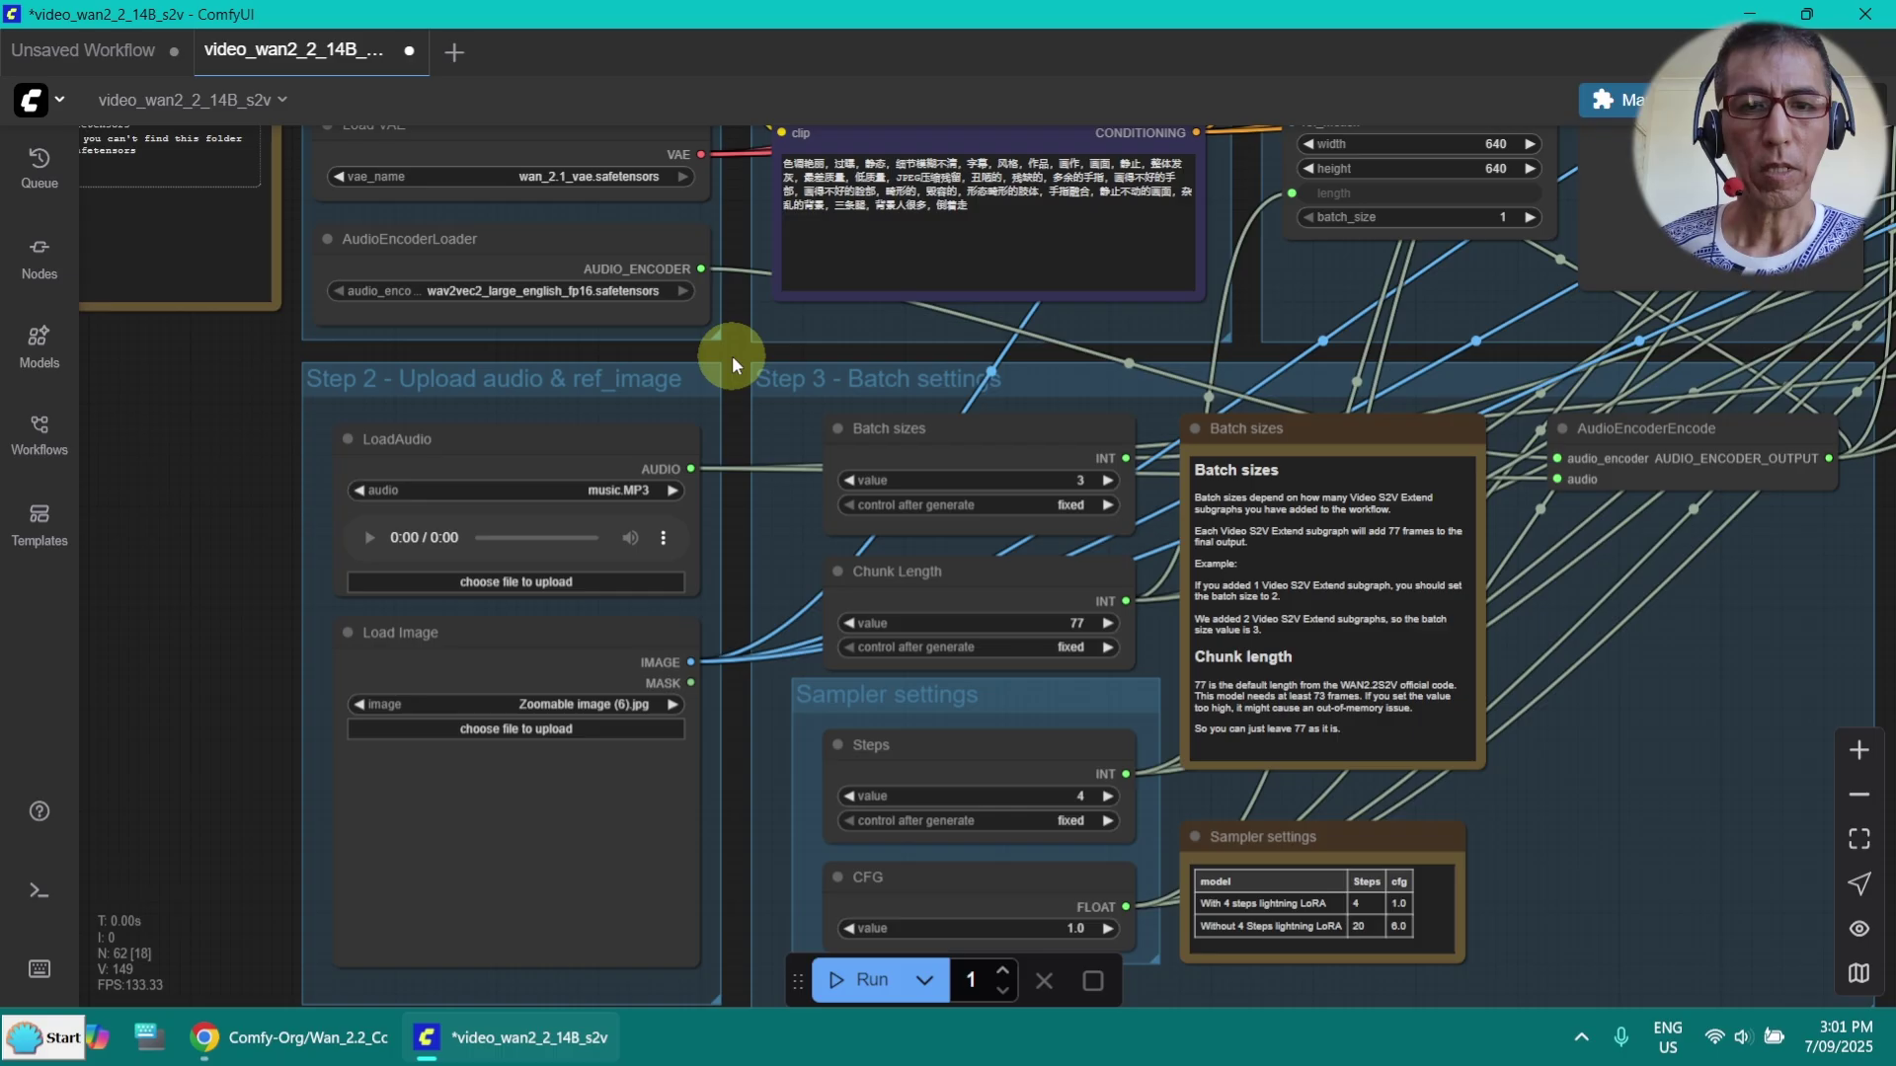
scroll(682, 469, up, 3)
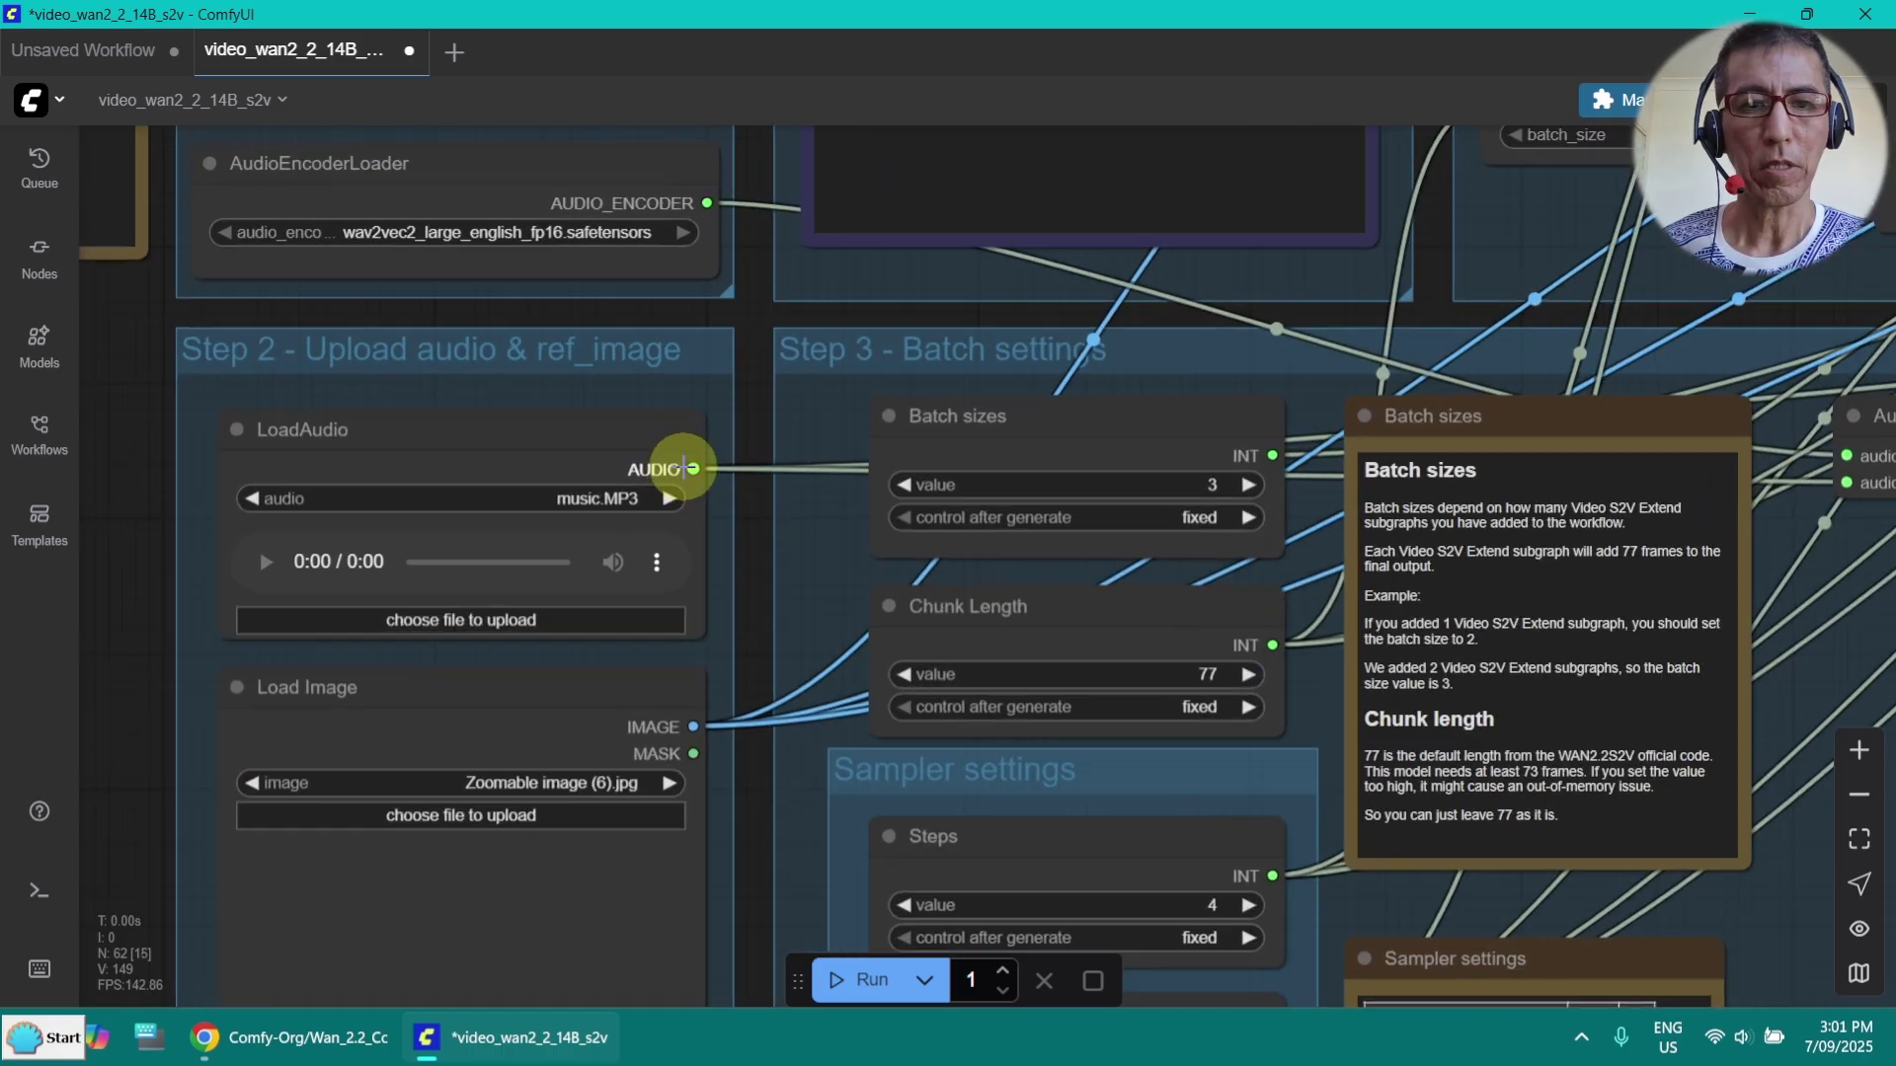
Add a Load Audio (Path) node beside the existing LoadAudio node in the Step 2 group
click(585, 434)
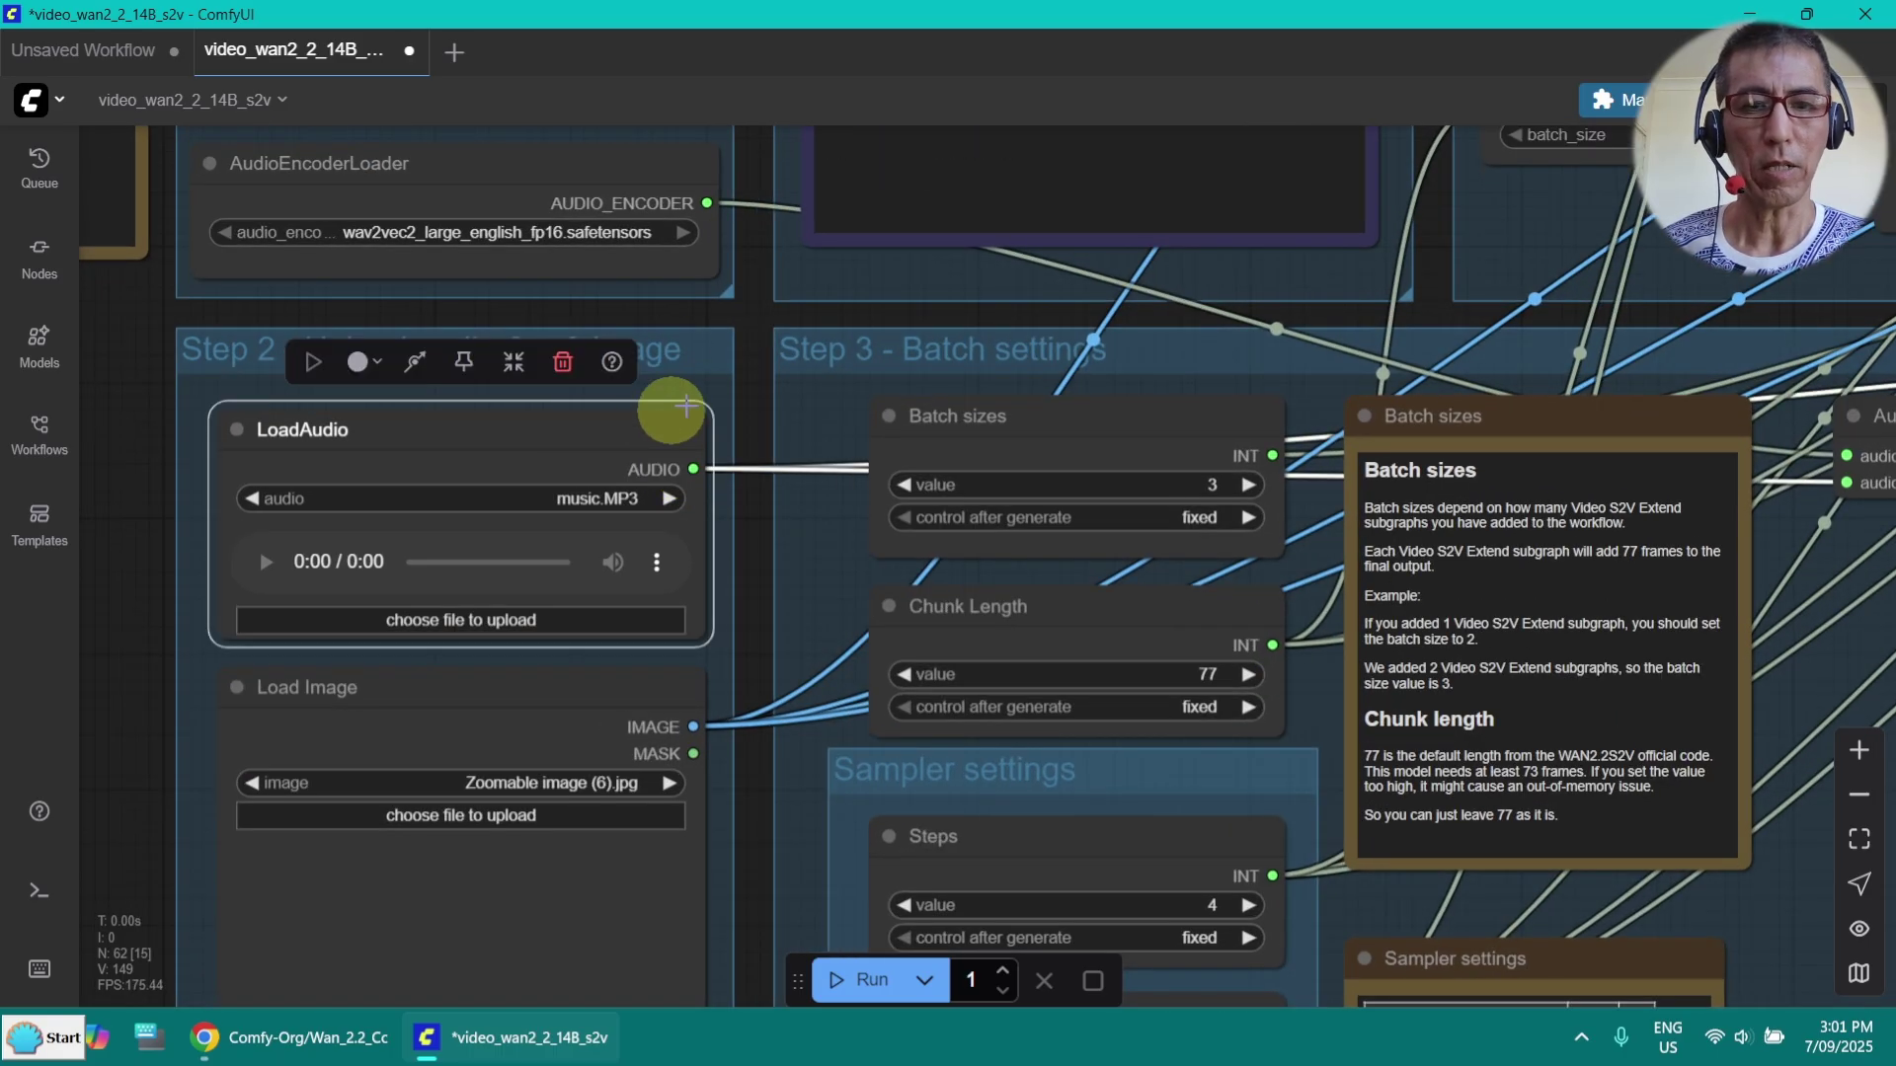
drag(749, 403, 829, 370)
double_click(831, 372)
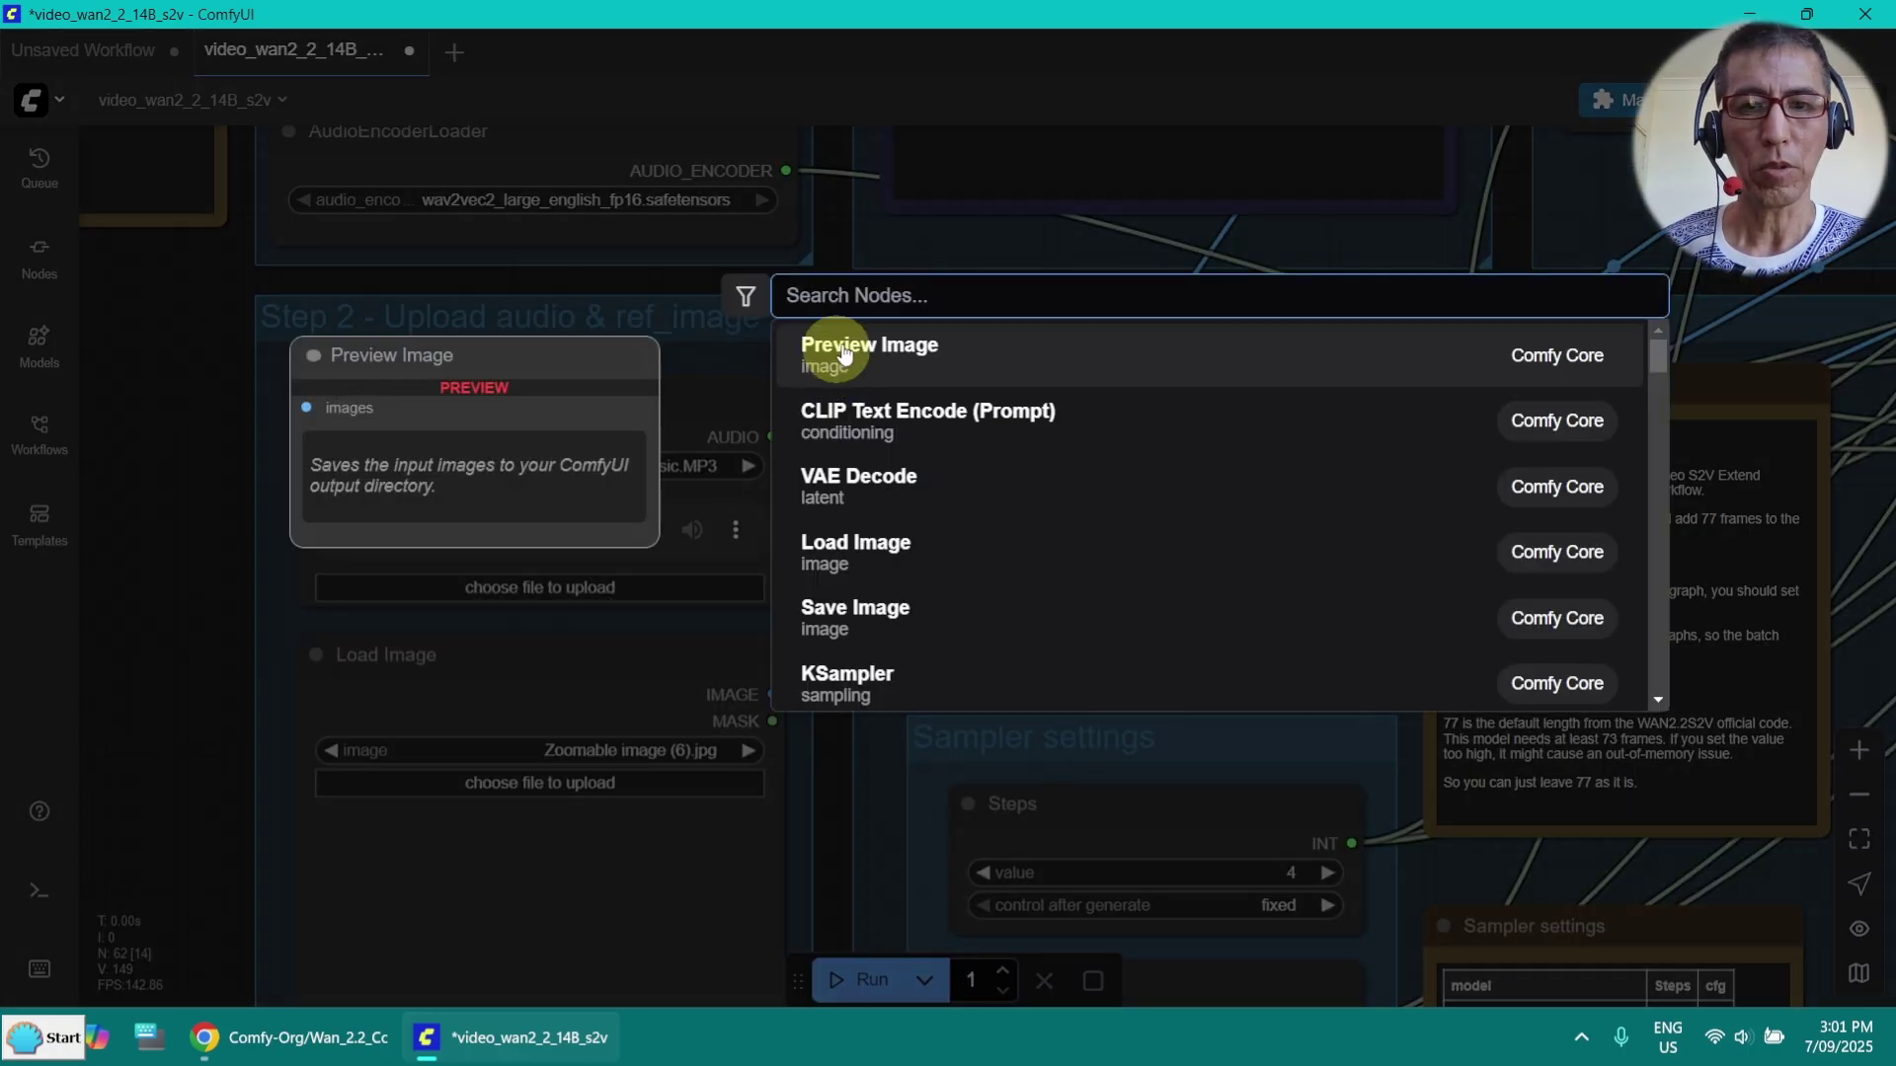
text(load au)
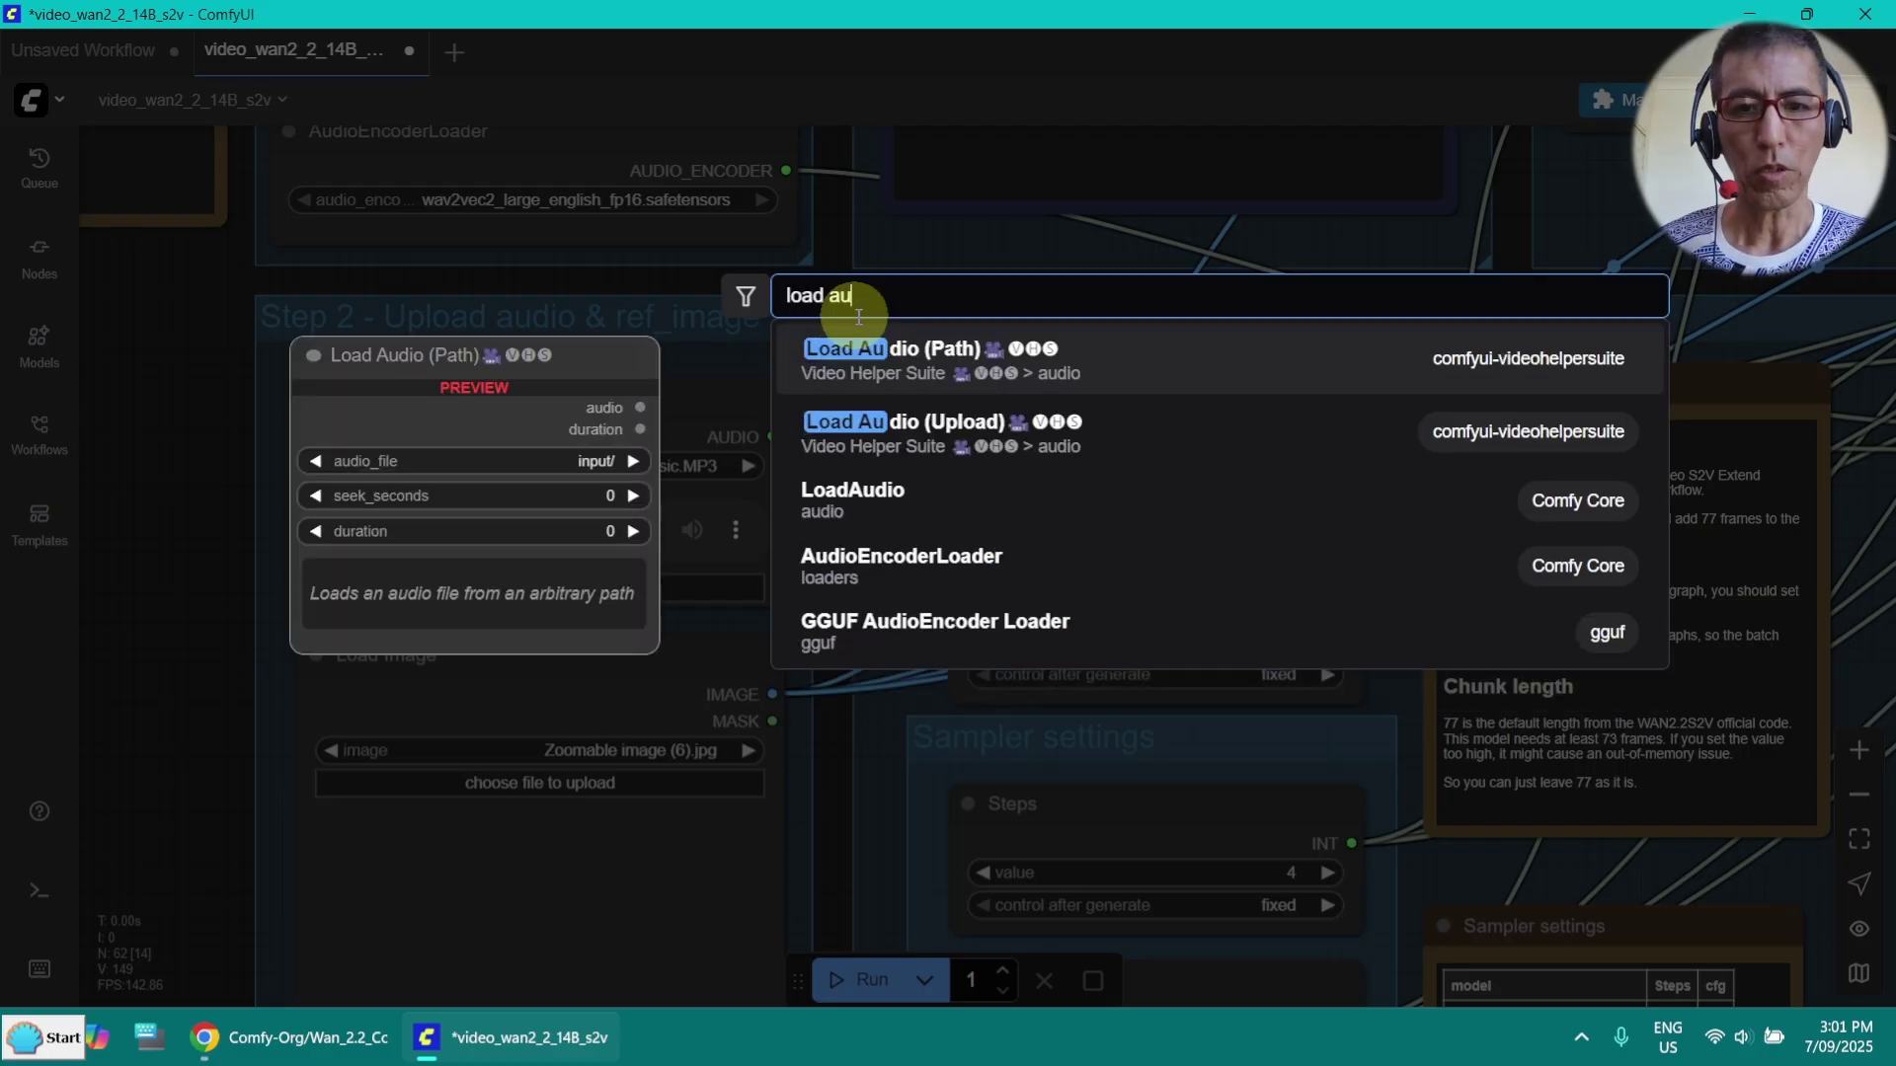
click(884, 347)
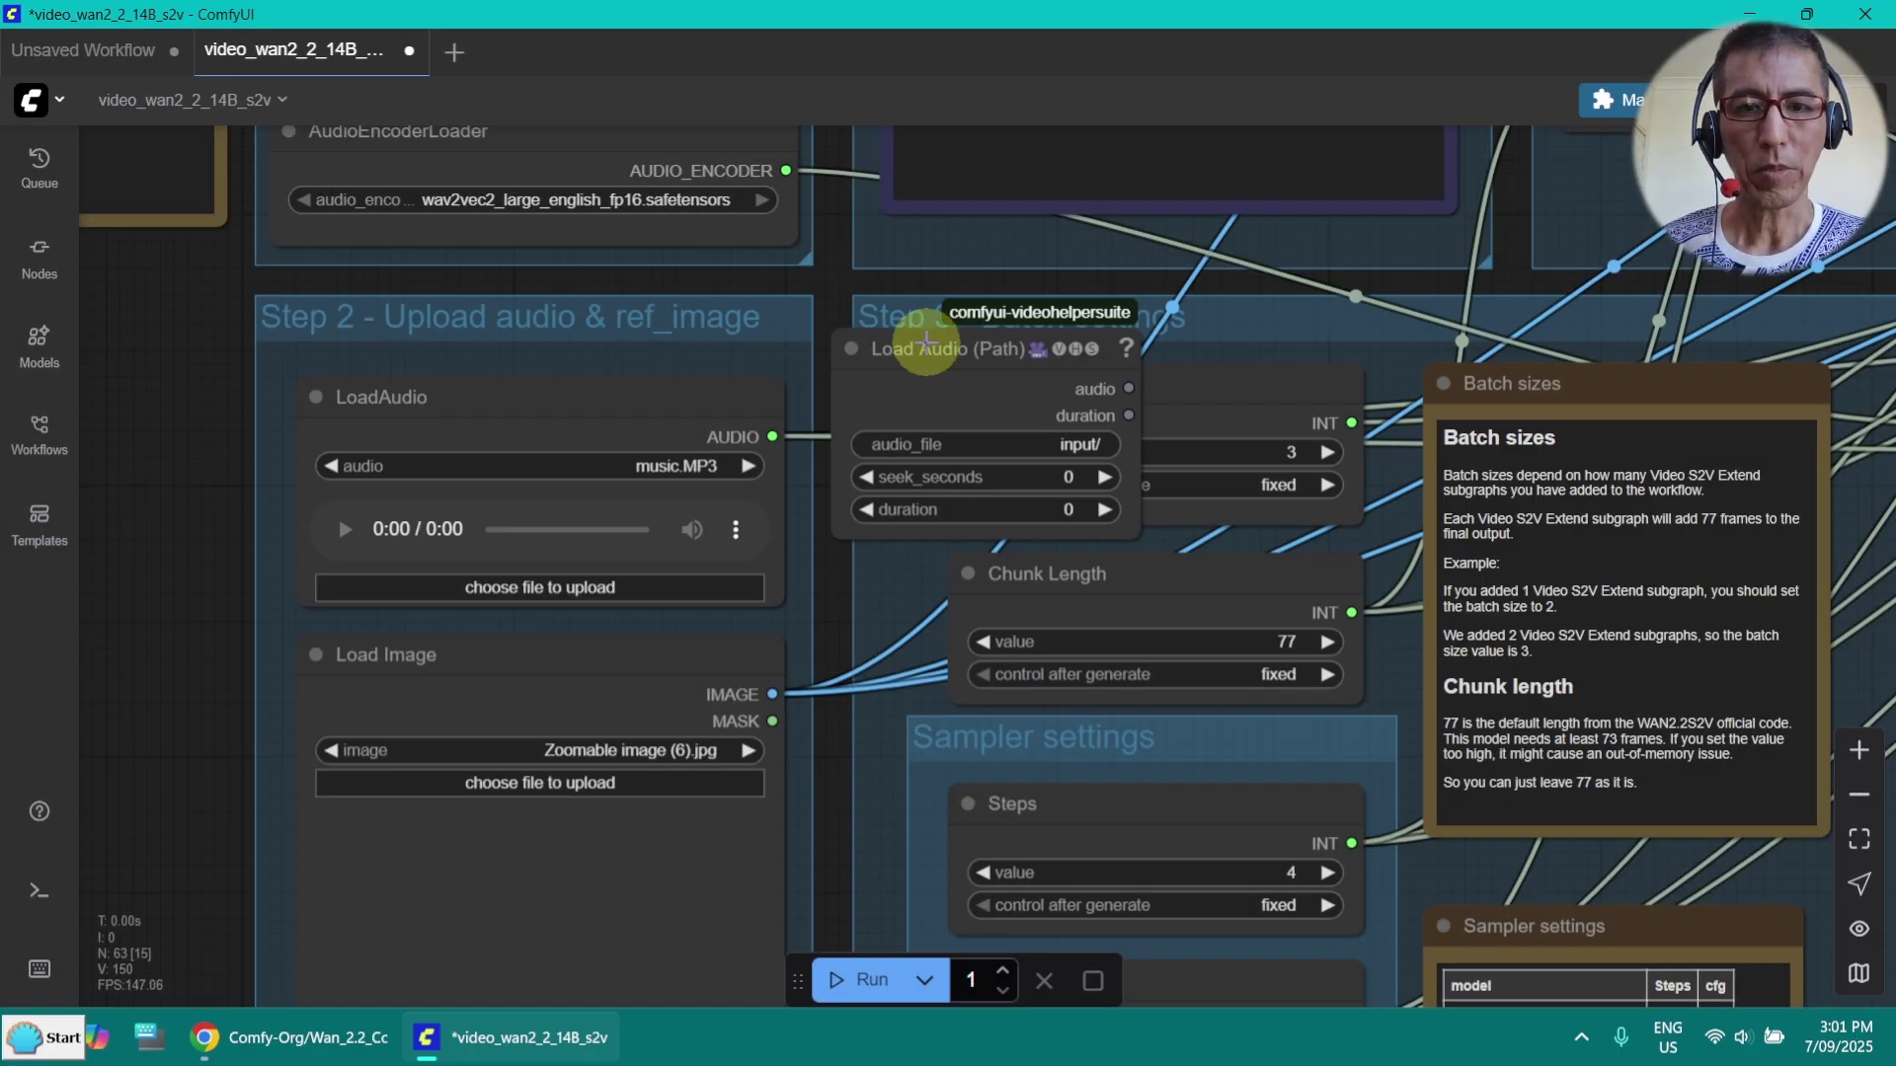
drag(910, 358, 203, 288)
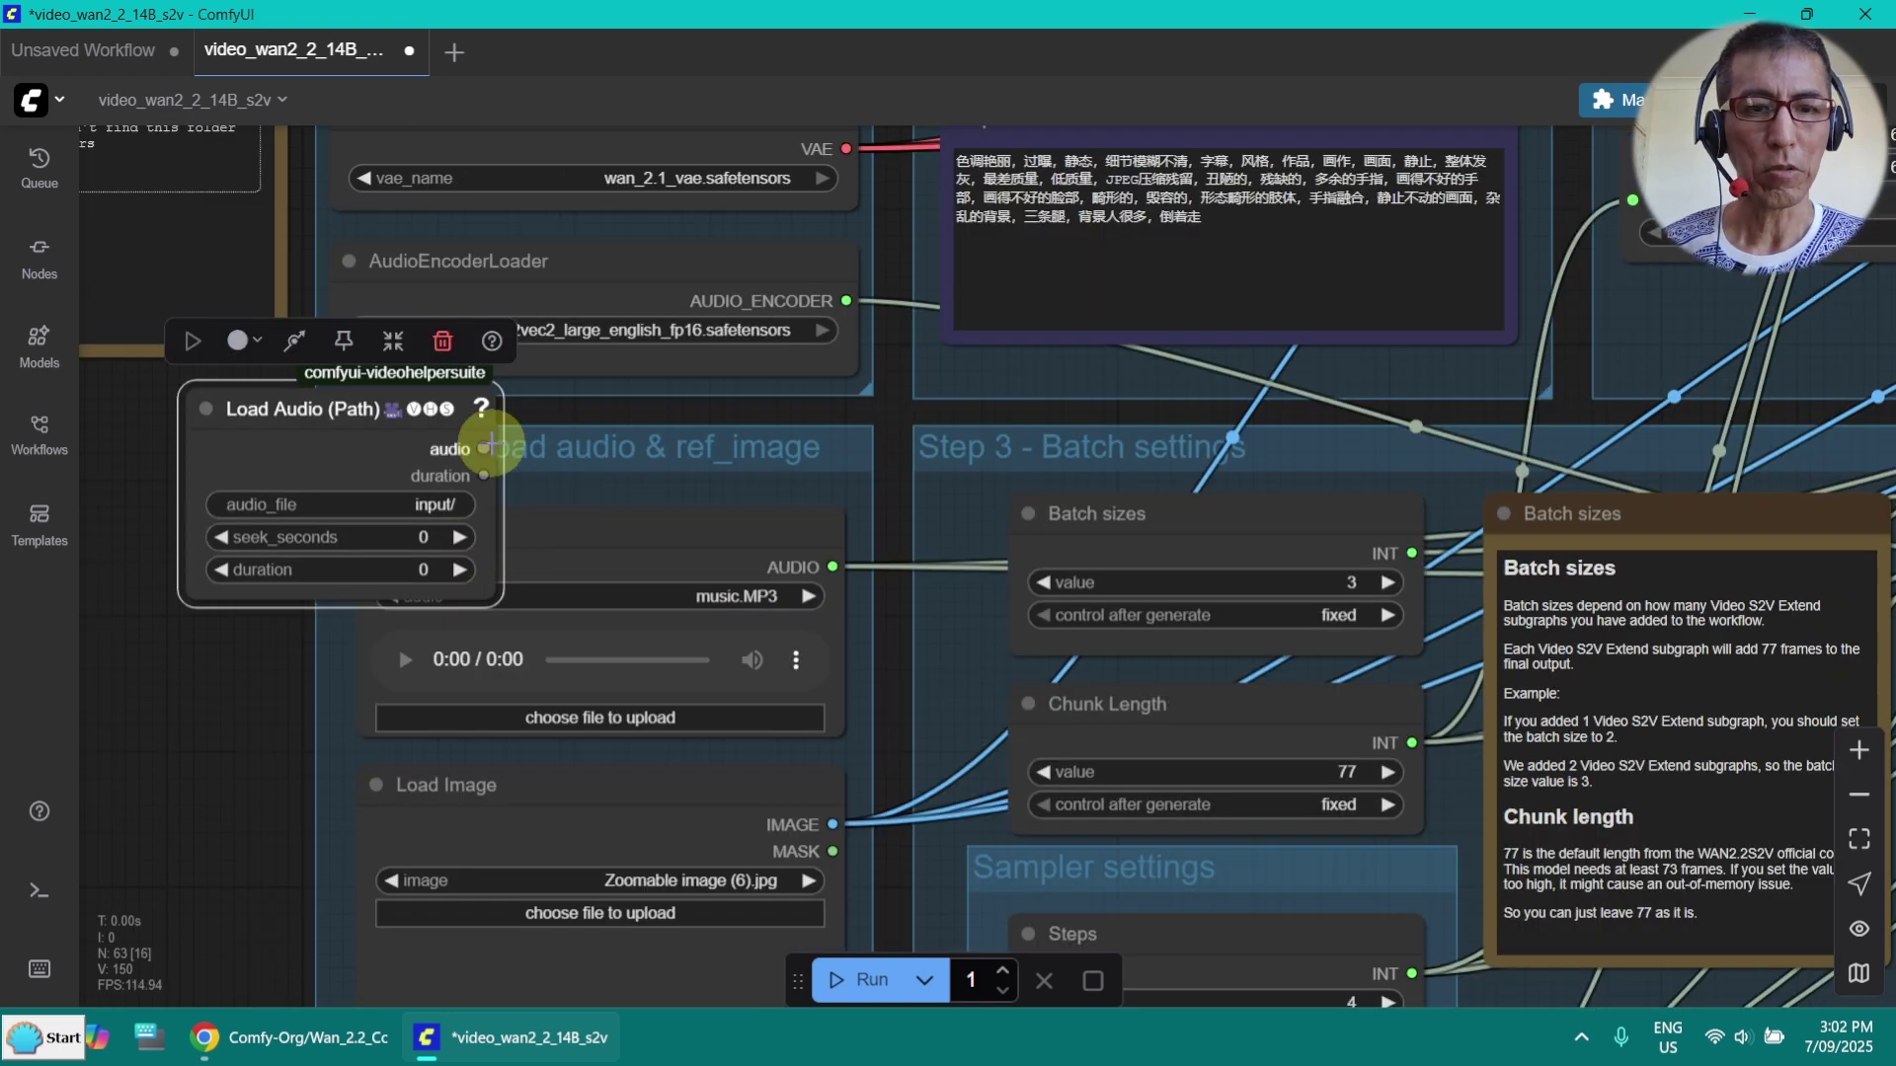
Connect Load Audio (Path)'s audio output to AudioEncoderEncode and the node feeding Save Video, replacing the old LoadAudio links and moving LoadAudio aside
scroll(889, 450, down, 4)
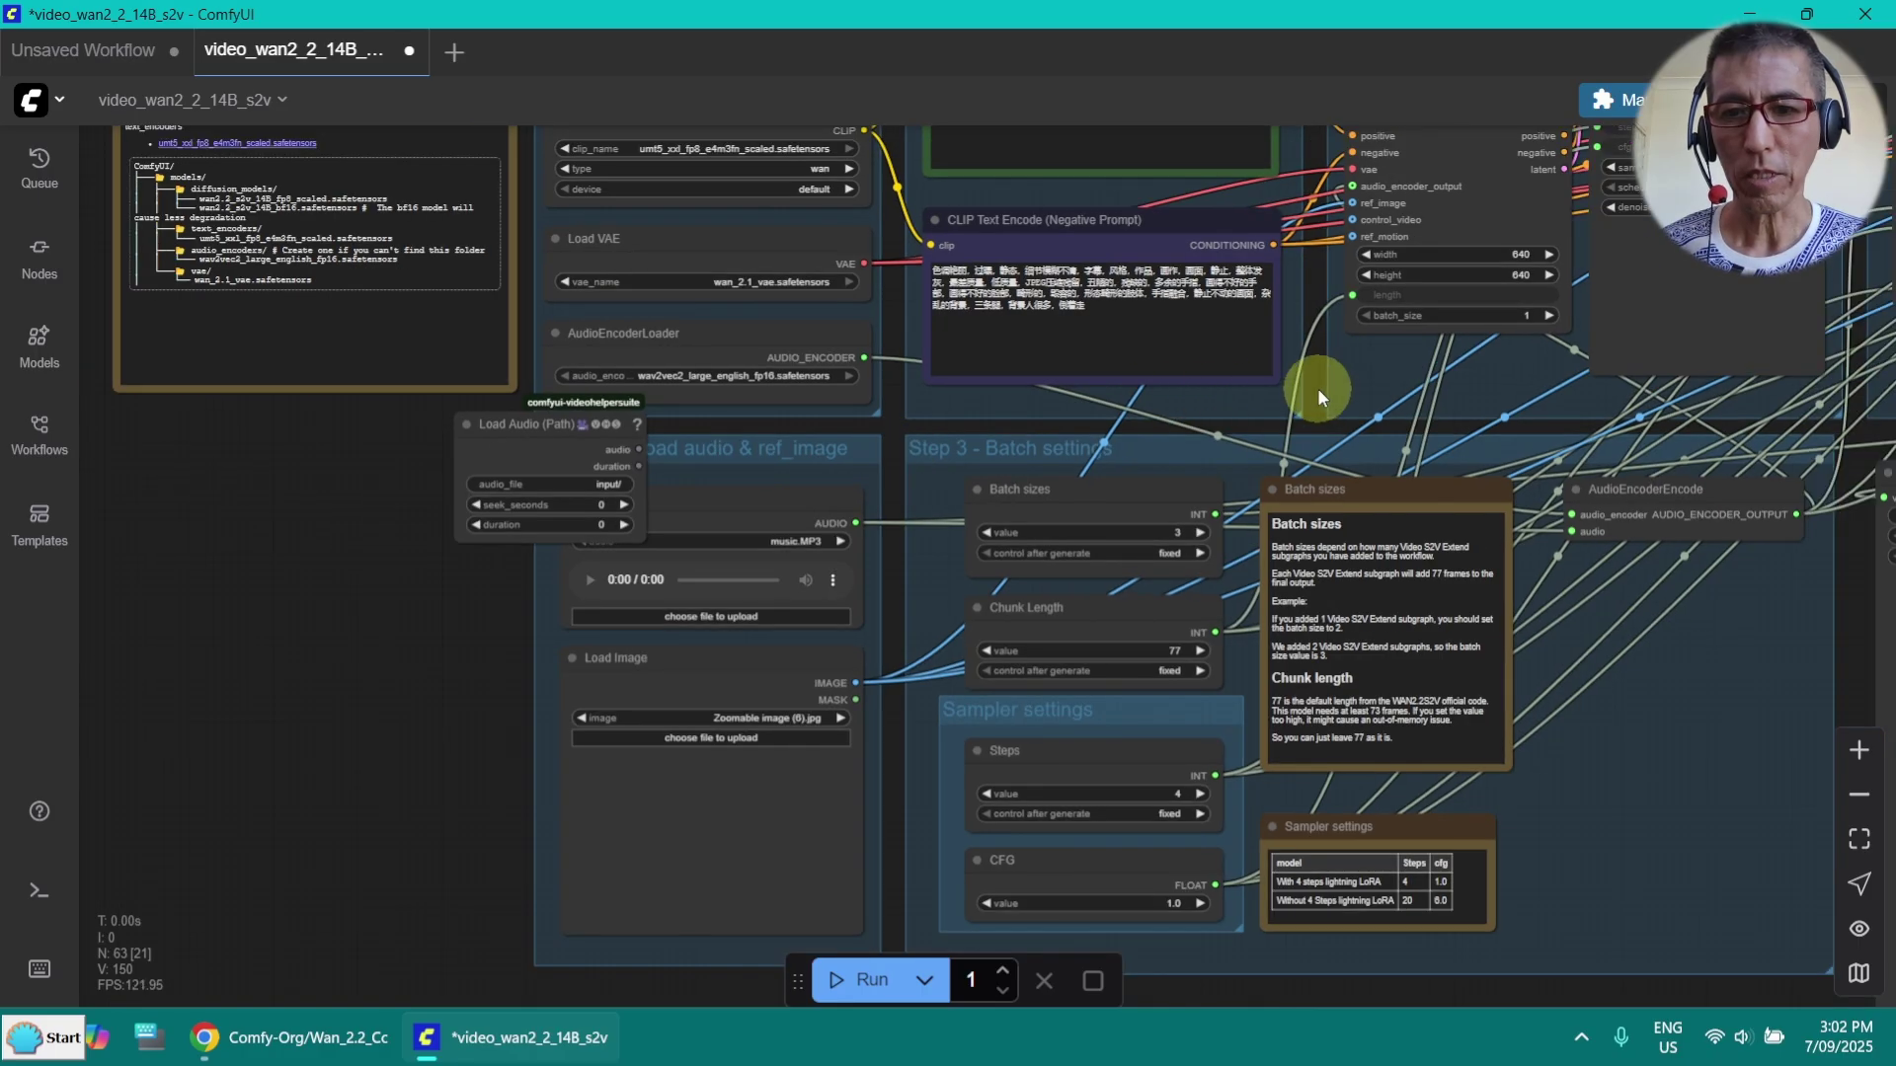
drag(1318, 388, 868, 432)
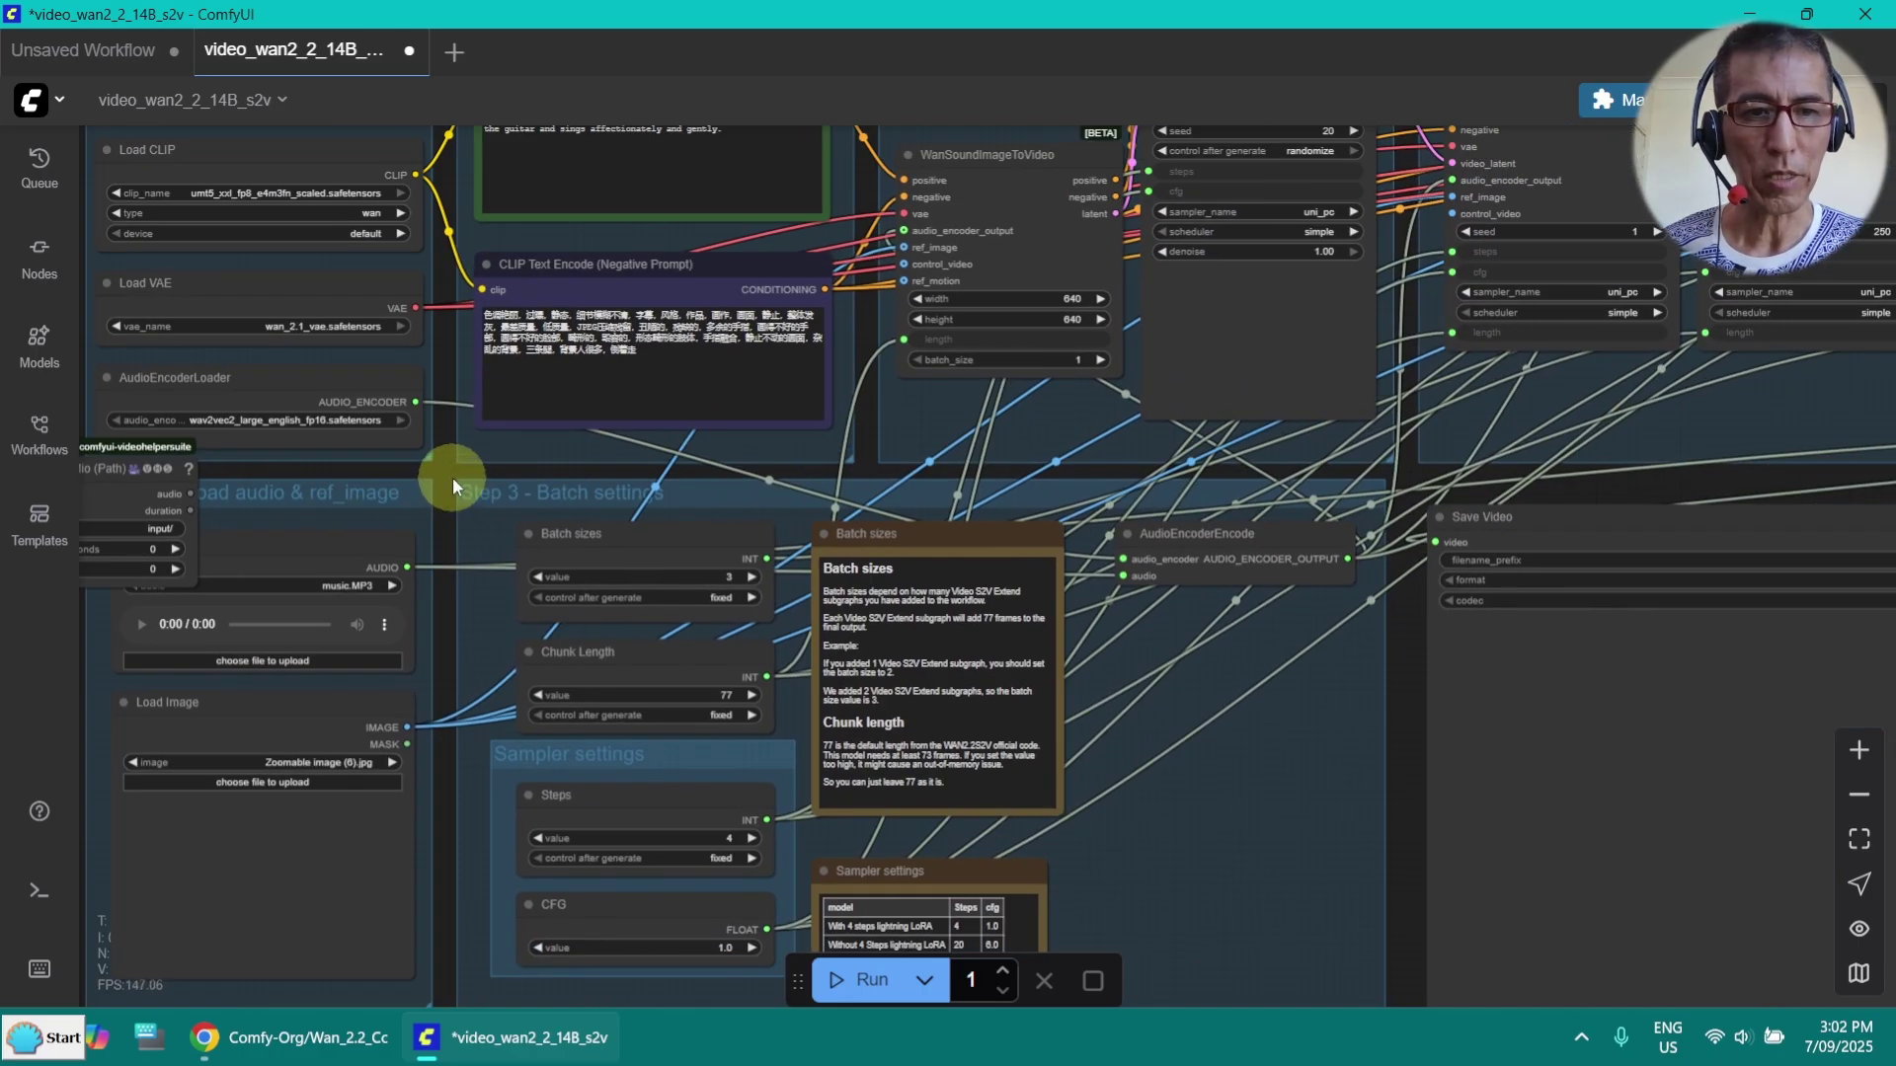
mouse_move(335, 560)
mouse_down()
mouse_move(443, 520)
mouse_move(394, 554)
mouse_move(331, 542)
mouse_move(396, 465)
mouse_move(491, 634)
mouse_move(355, 389)
mouse_move(550, 432)
mouse_move(441, 529)
mouse_move(346, 494)
mouse_move(326, 533)
mouse_move(349, 535)
mouse_up()
scroll(441, 502, down, 5)
click(118, 524)
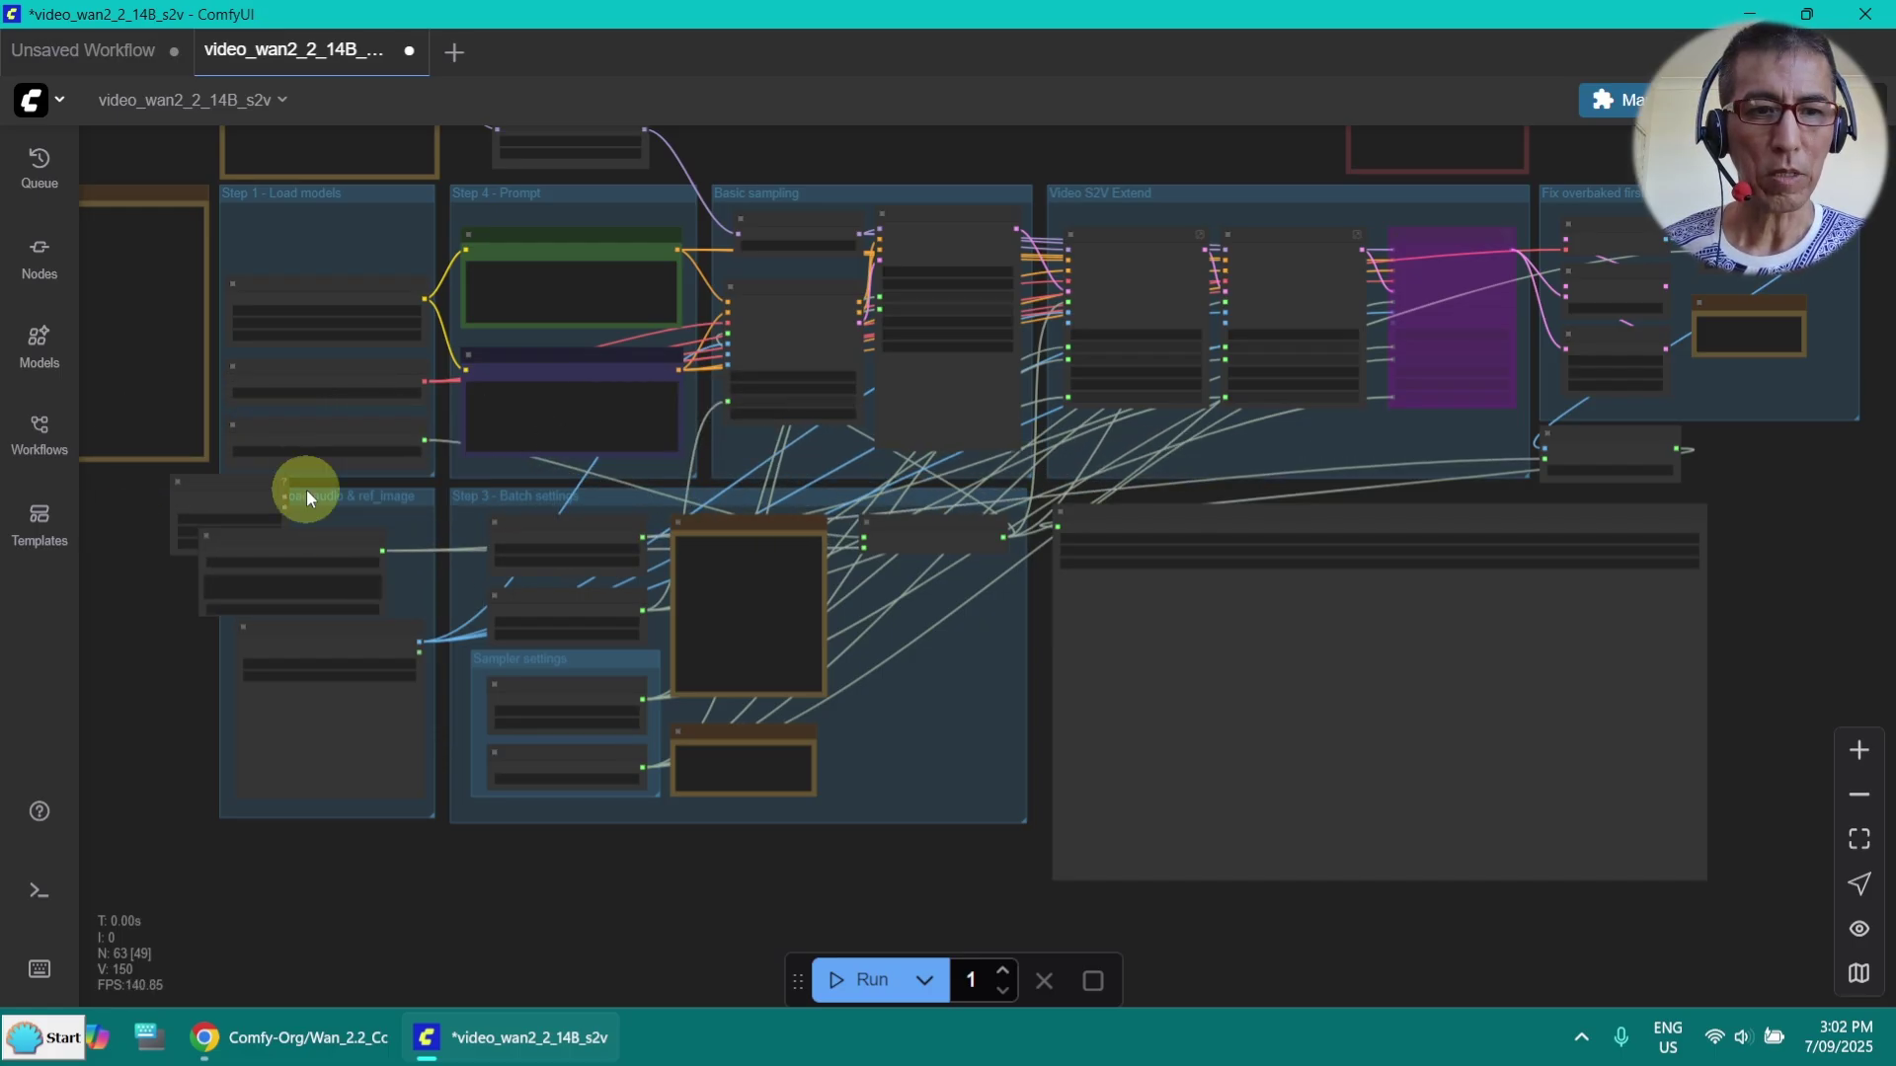
drag(284, 494, 1547, 458)
drag(265, 558, 242, 588)
click(241, 491)
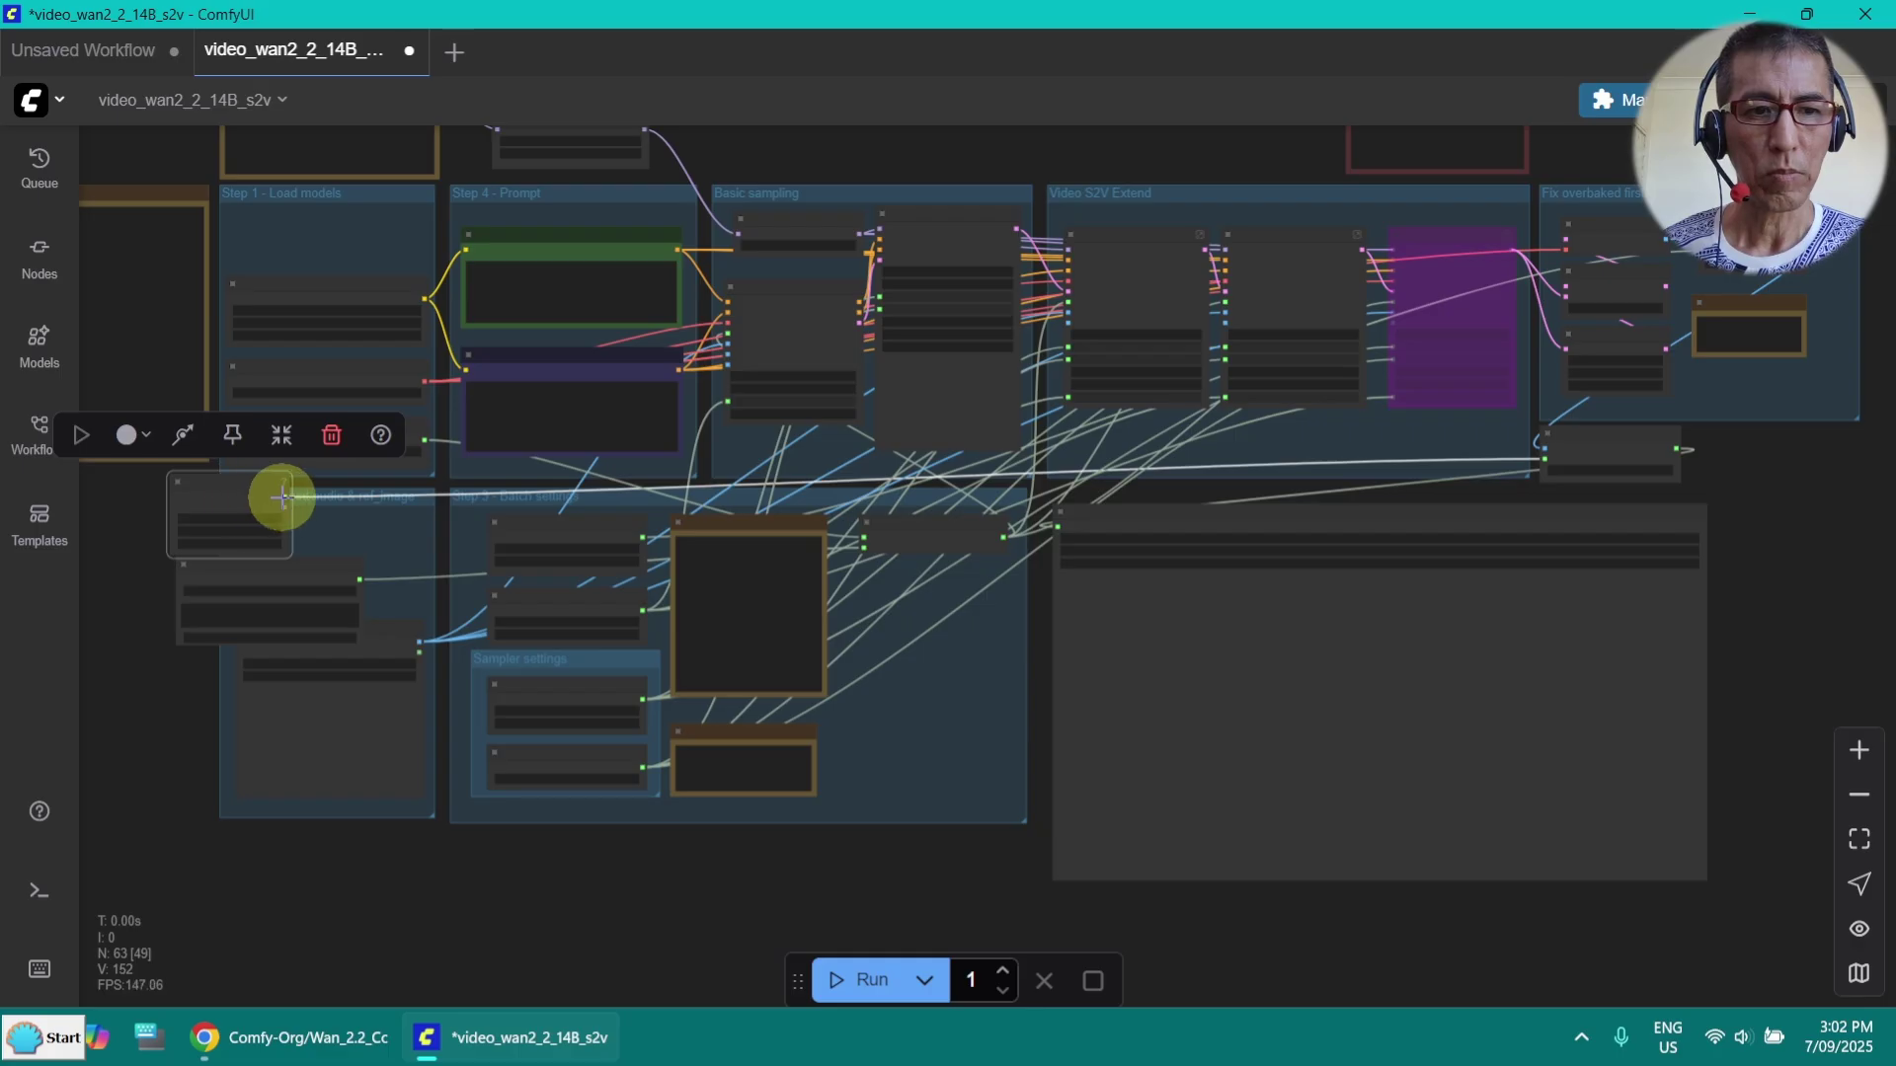
drag(281, 497, 887, 550)
drag(305, 576, 158, 643)
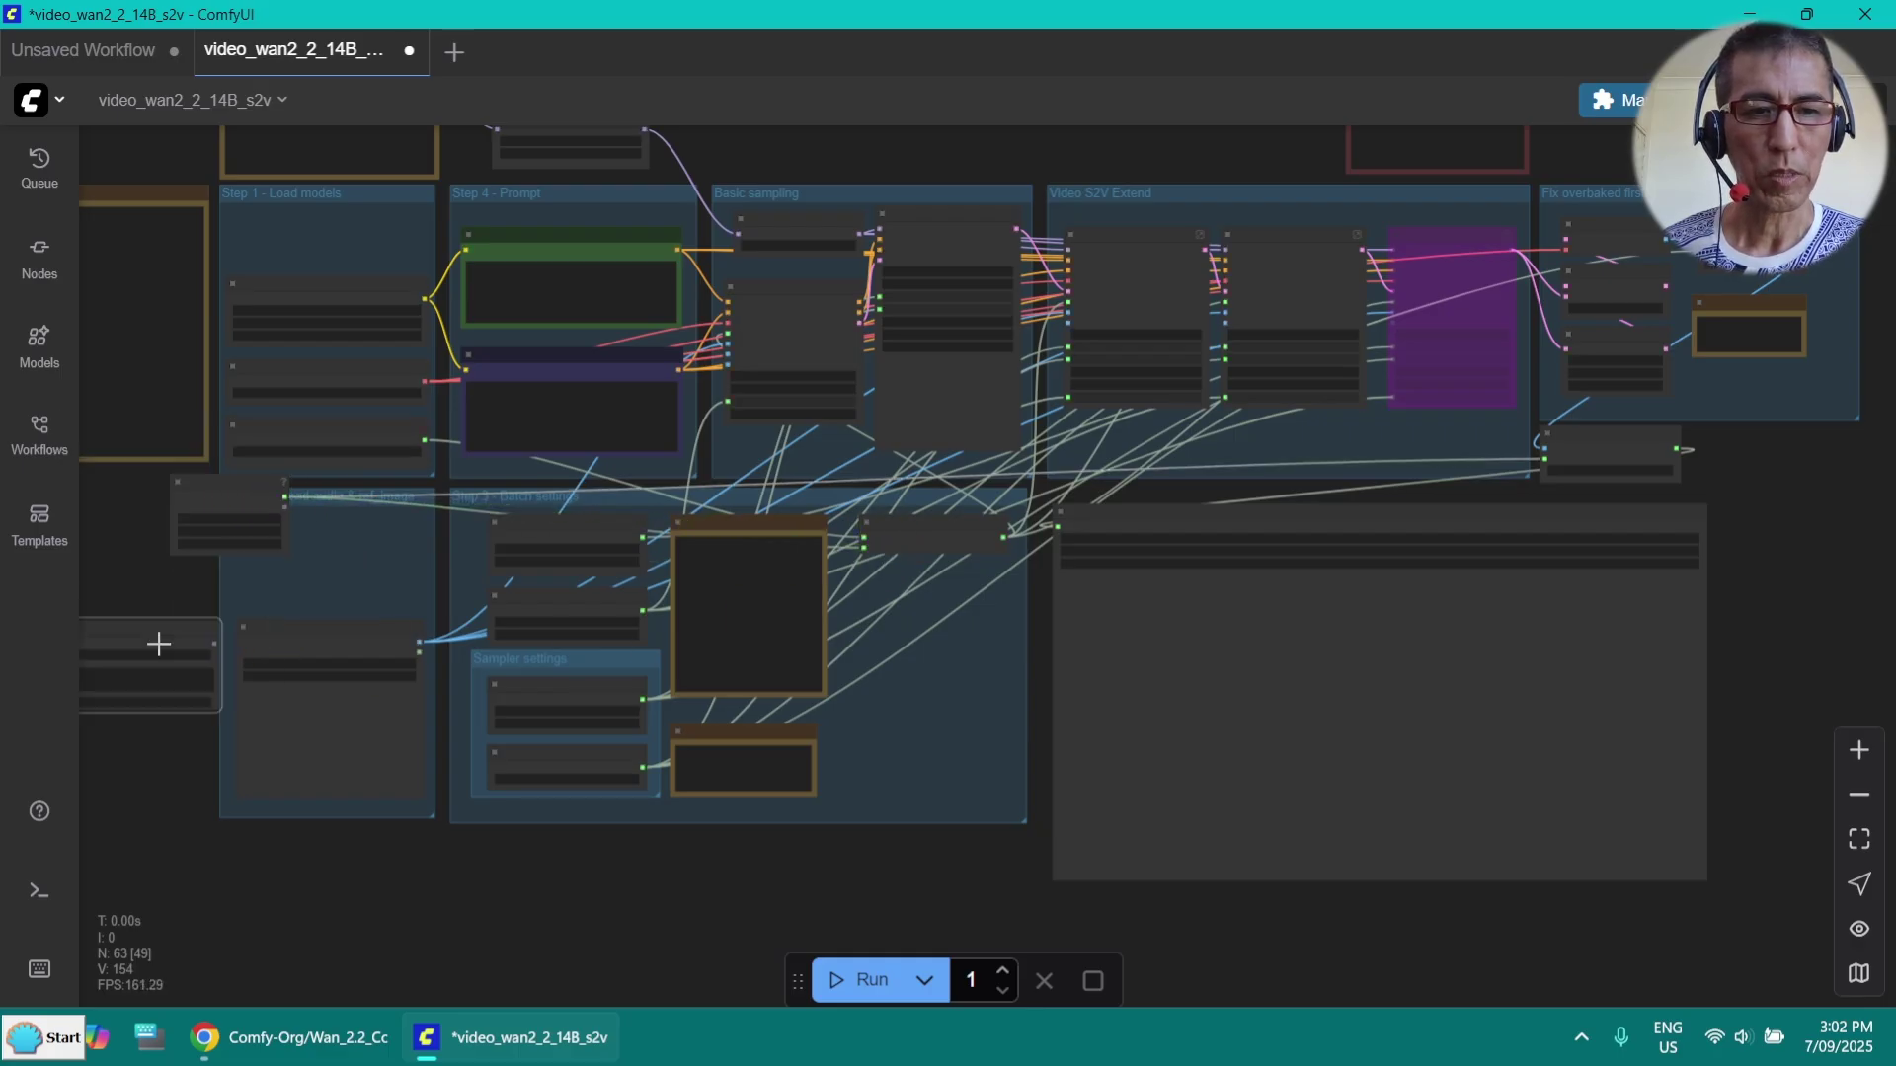
Place the Load Audio (Path) node inside the Step 2 group and set its audio_file to the music file's path under E:\work\Music
scroll(366, 554, up, 6)
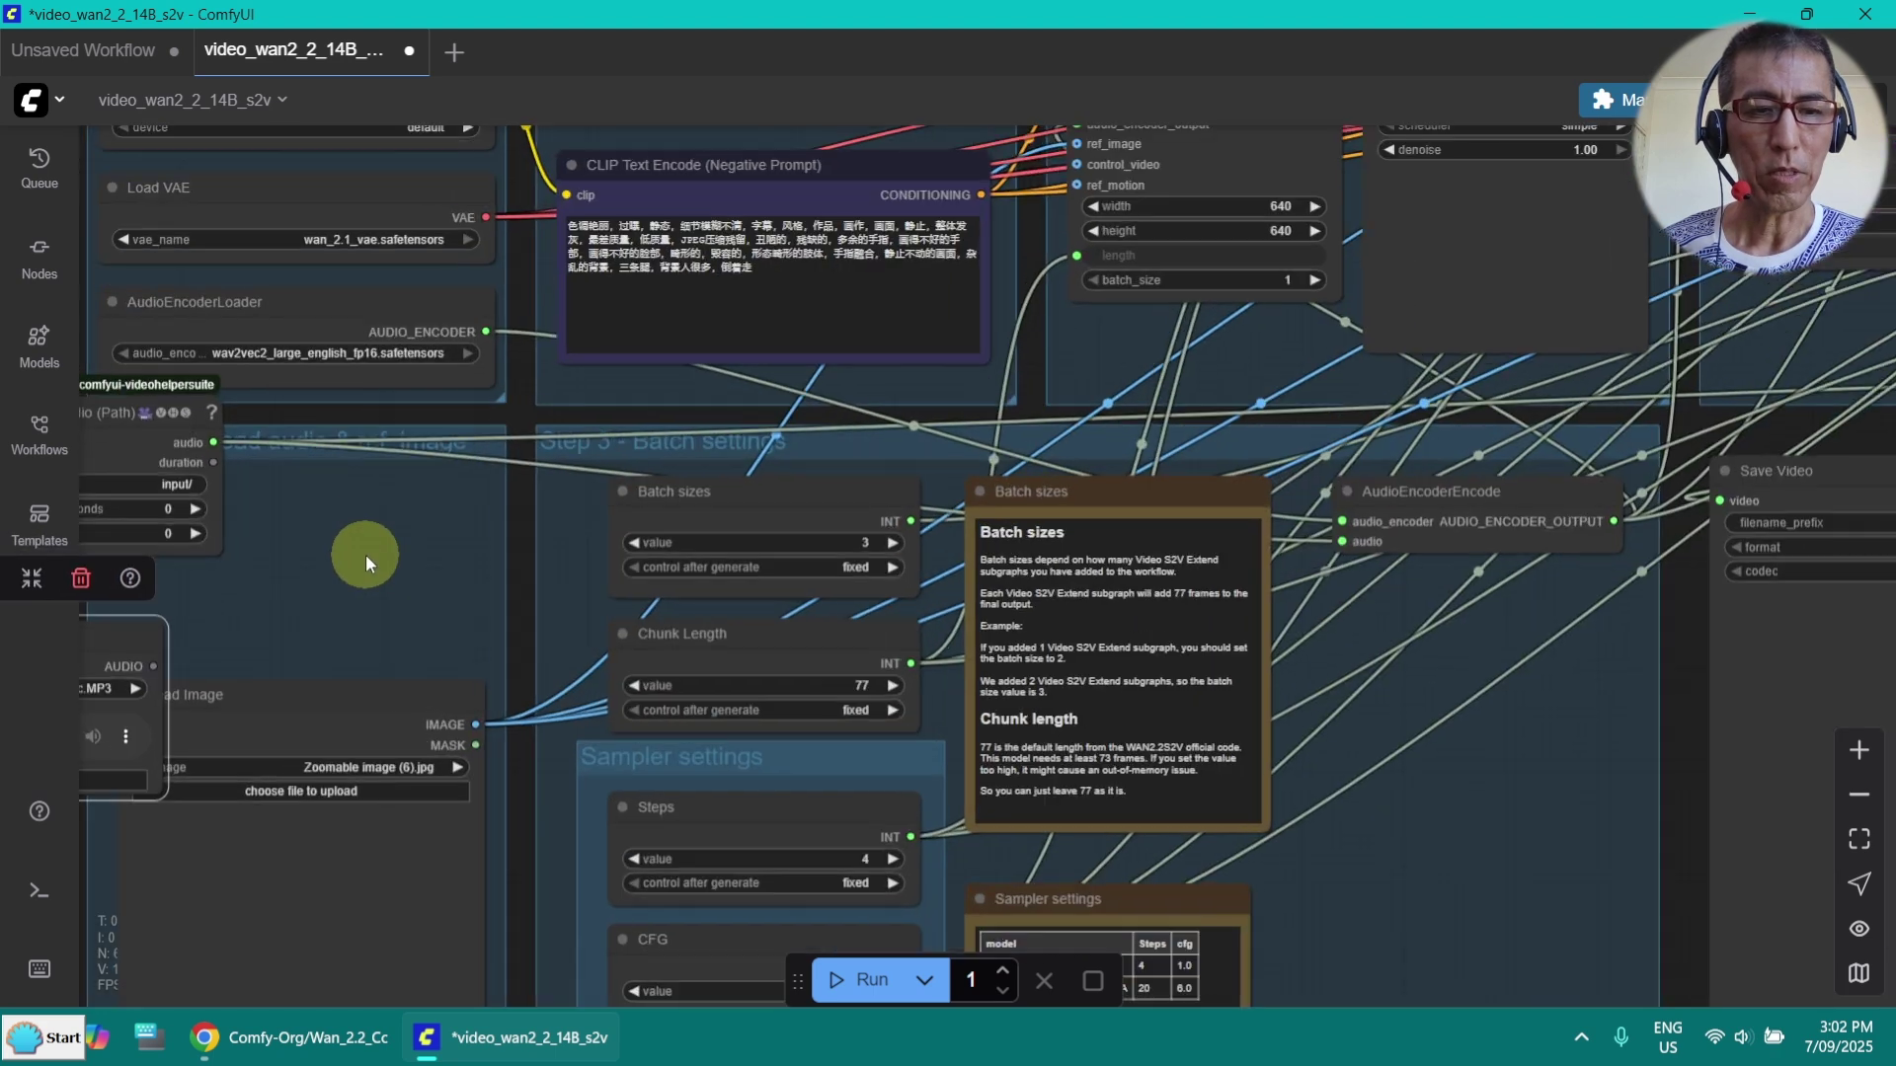
drag(292, 508, 511, 524)
drag(260, 443, 411, 525)
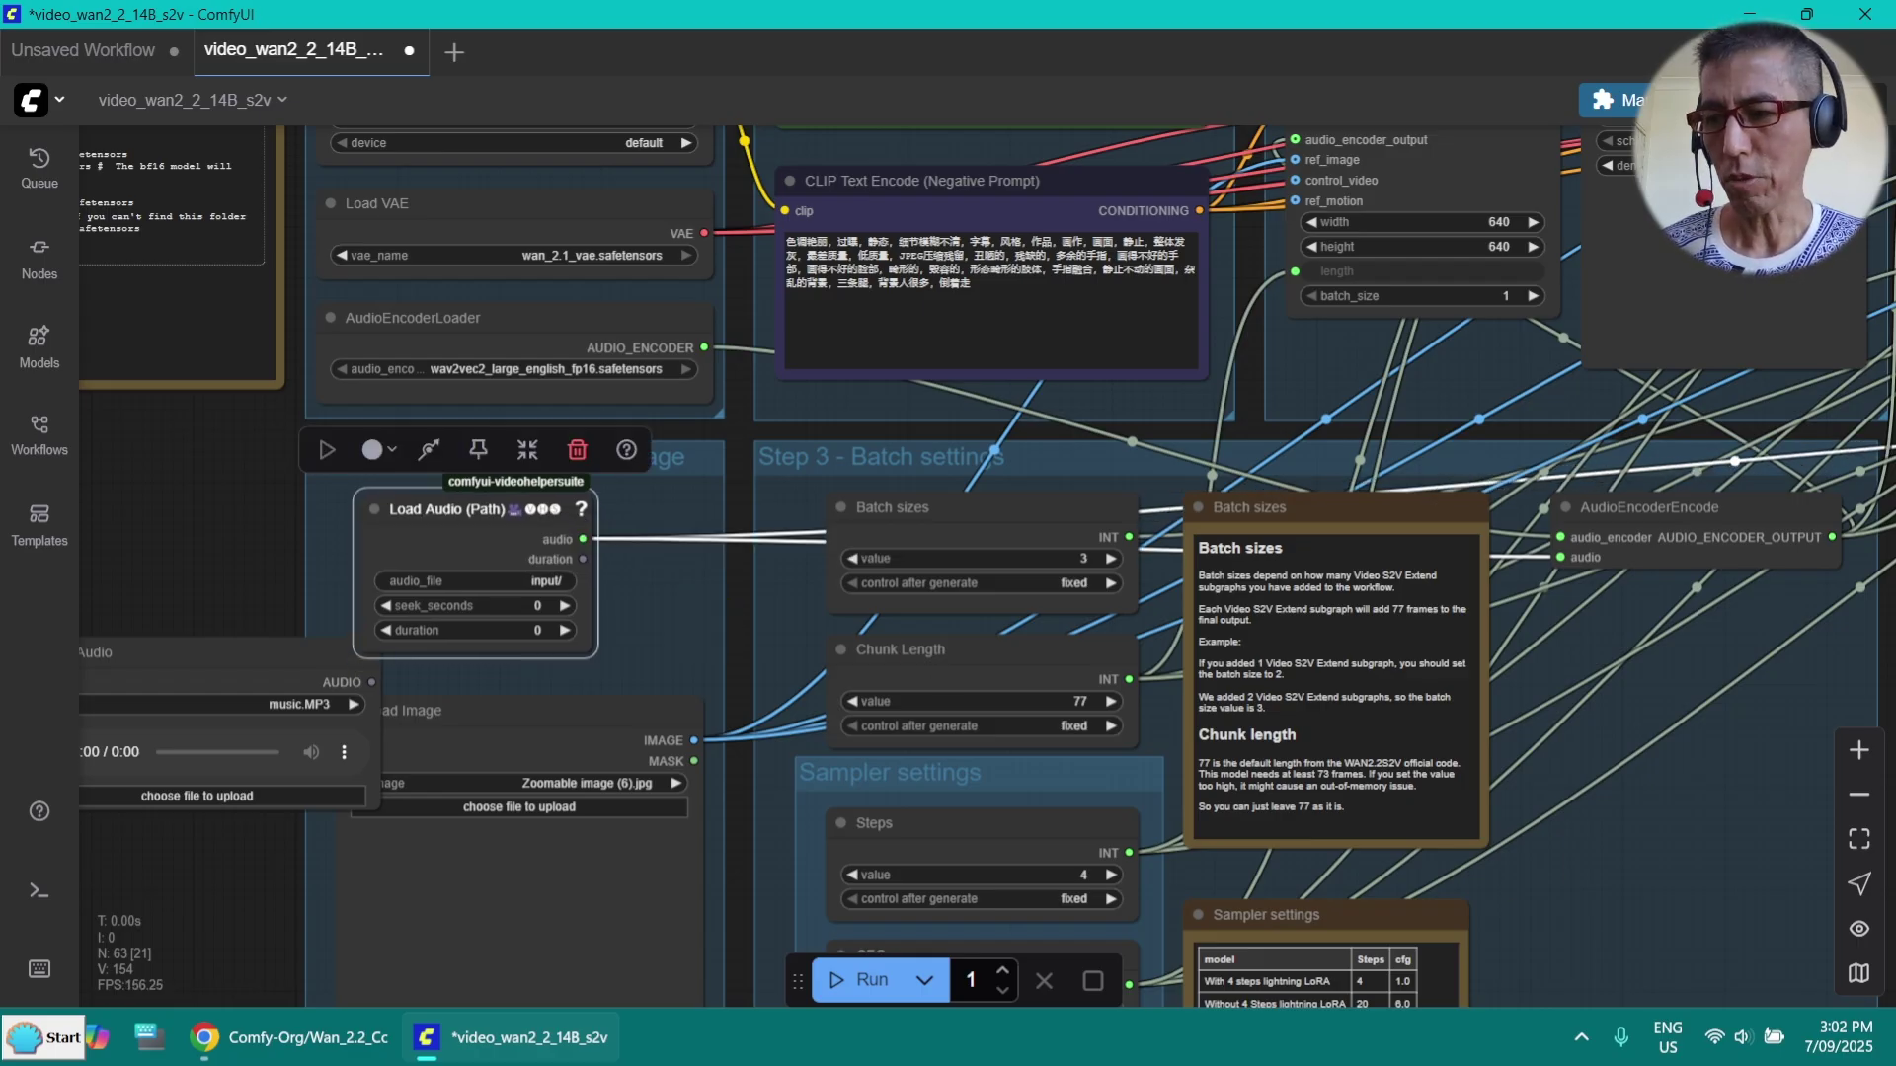
key(alt+Tab)
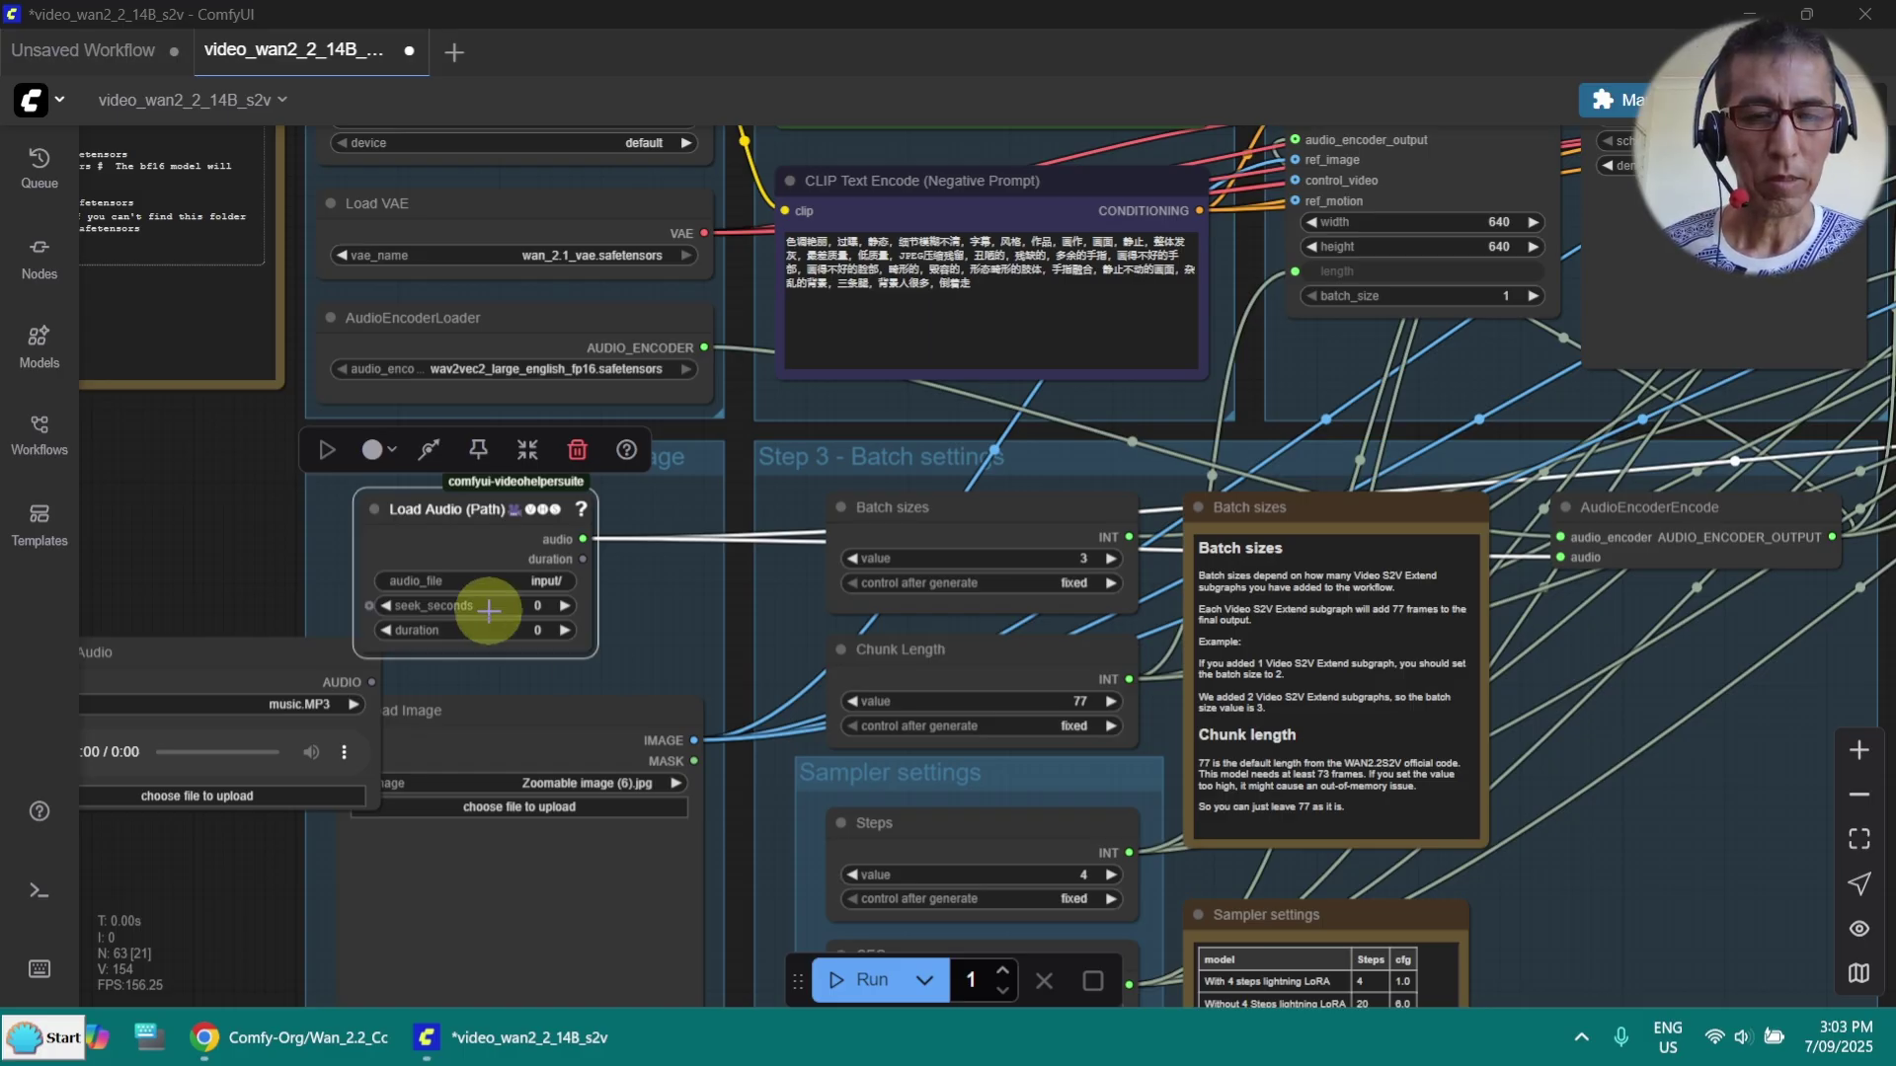
scroll(488, 606, up, 5)
click(496, 563)
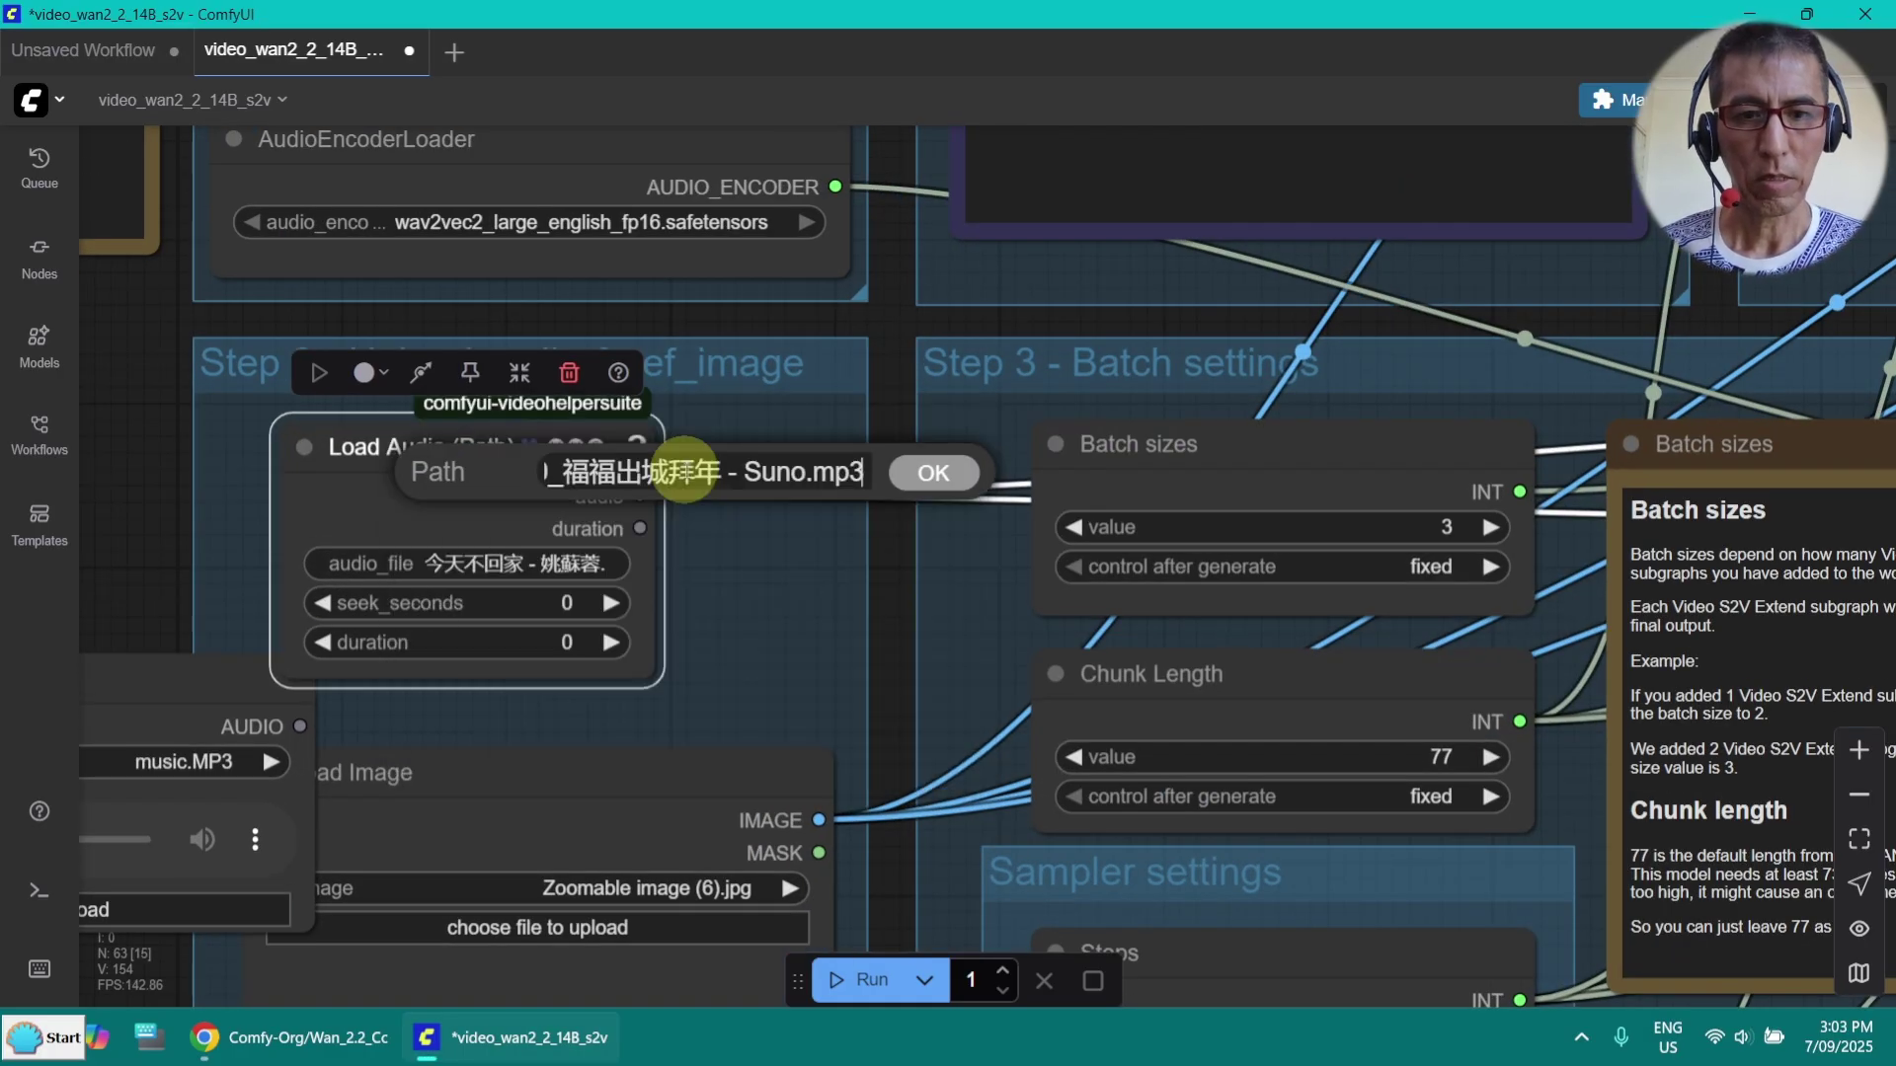
key(Return)
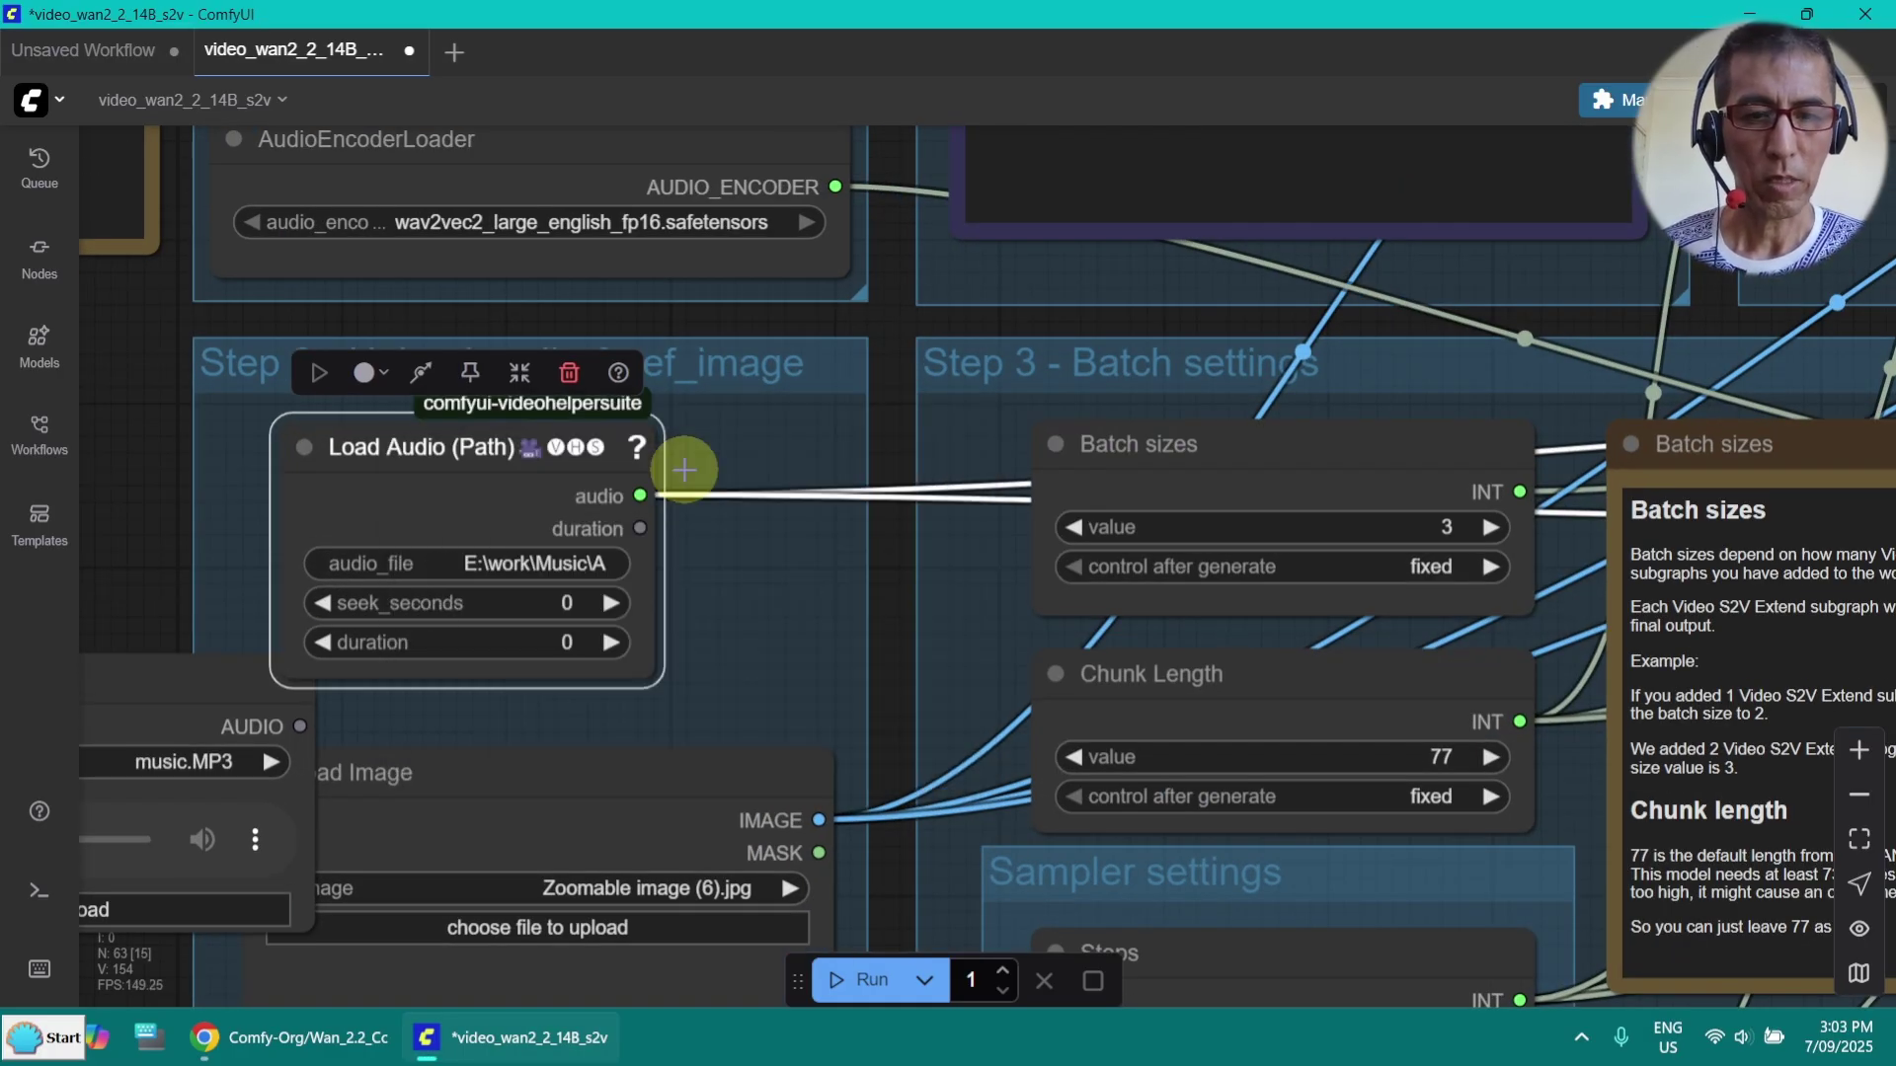
Add a PreviewAudio node below the Step 3 group and connect the Load Audio (Path) node's audio output to it
drag(901, 579, 828, 352)
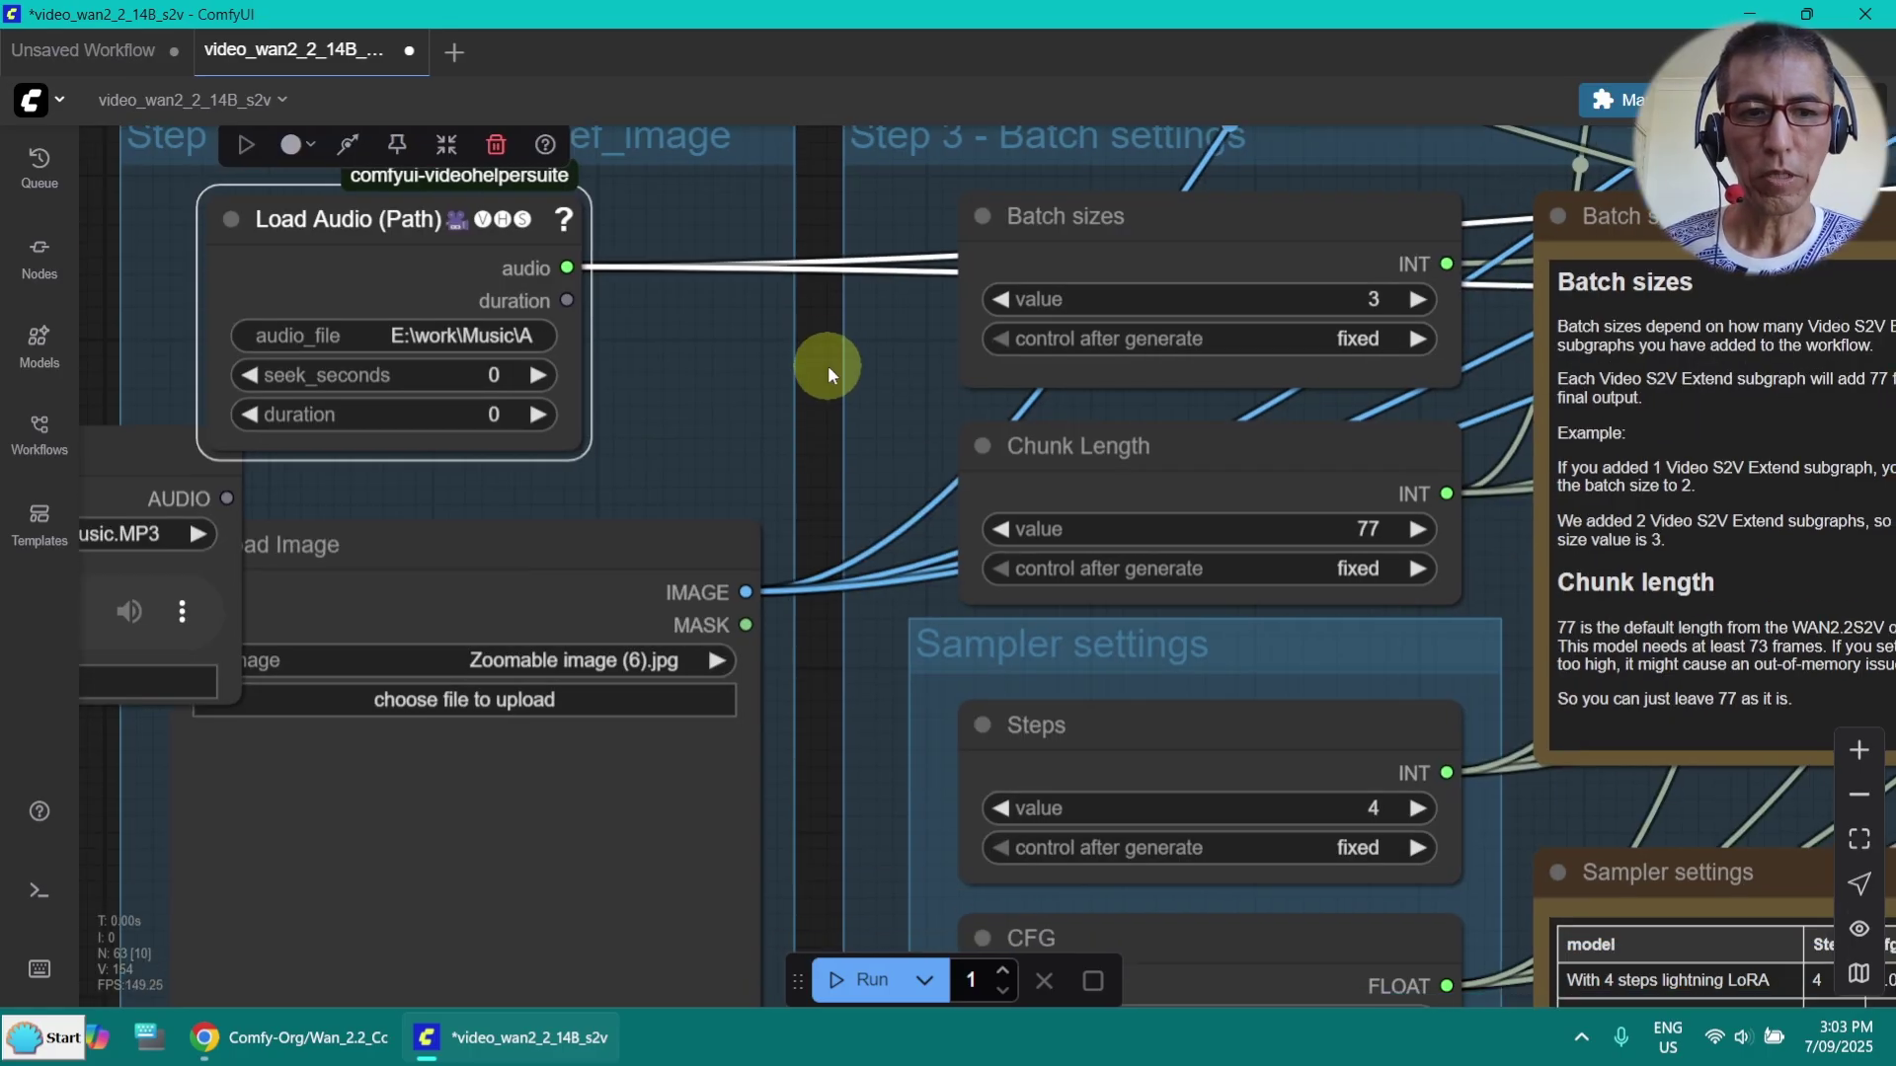
double_click(827, 365)
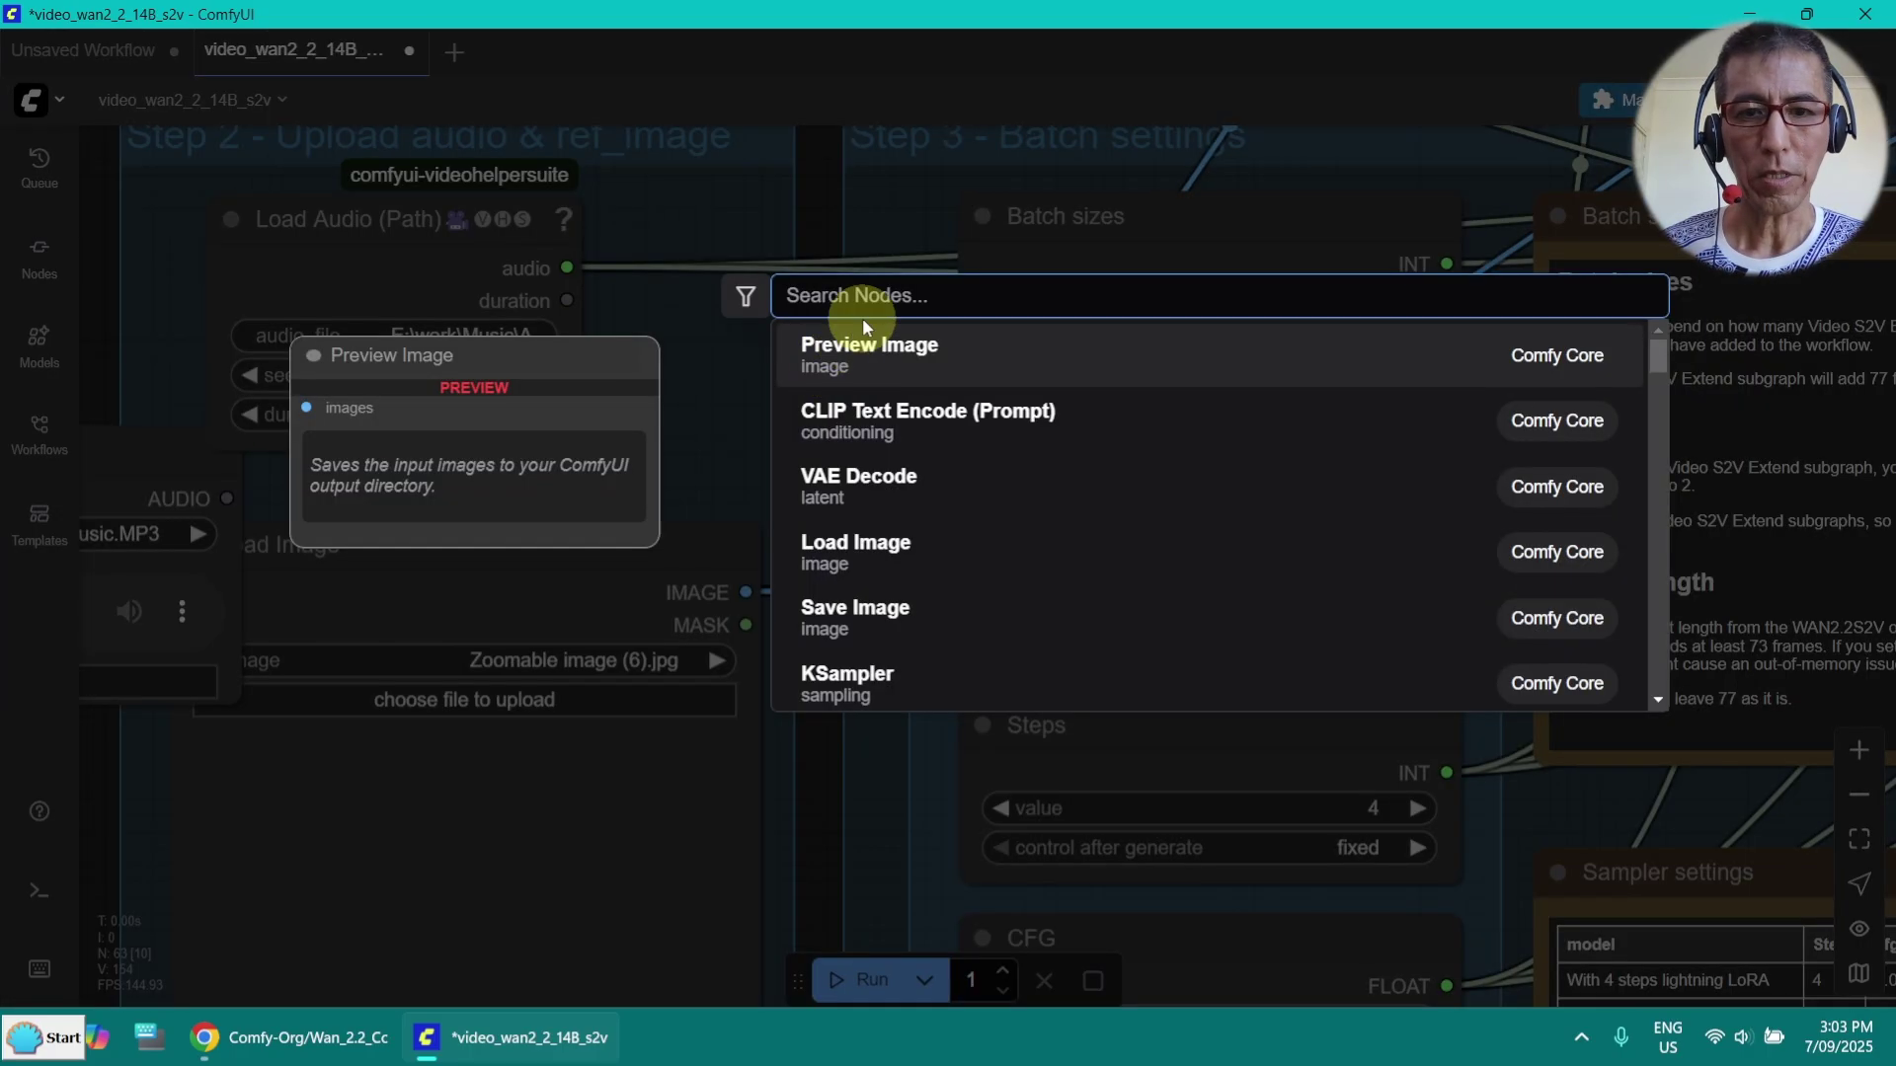
text(previ)
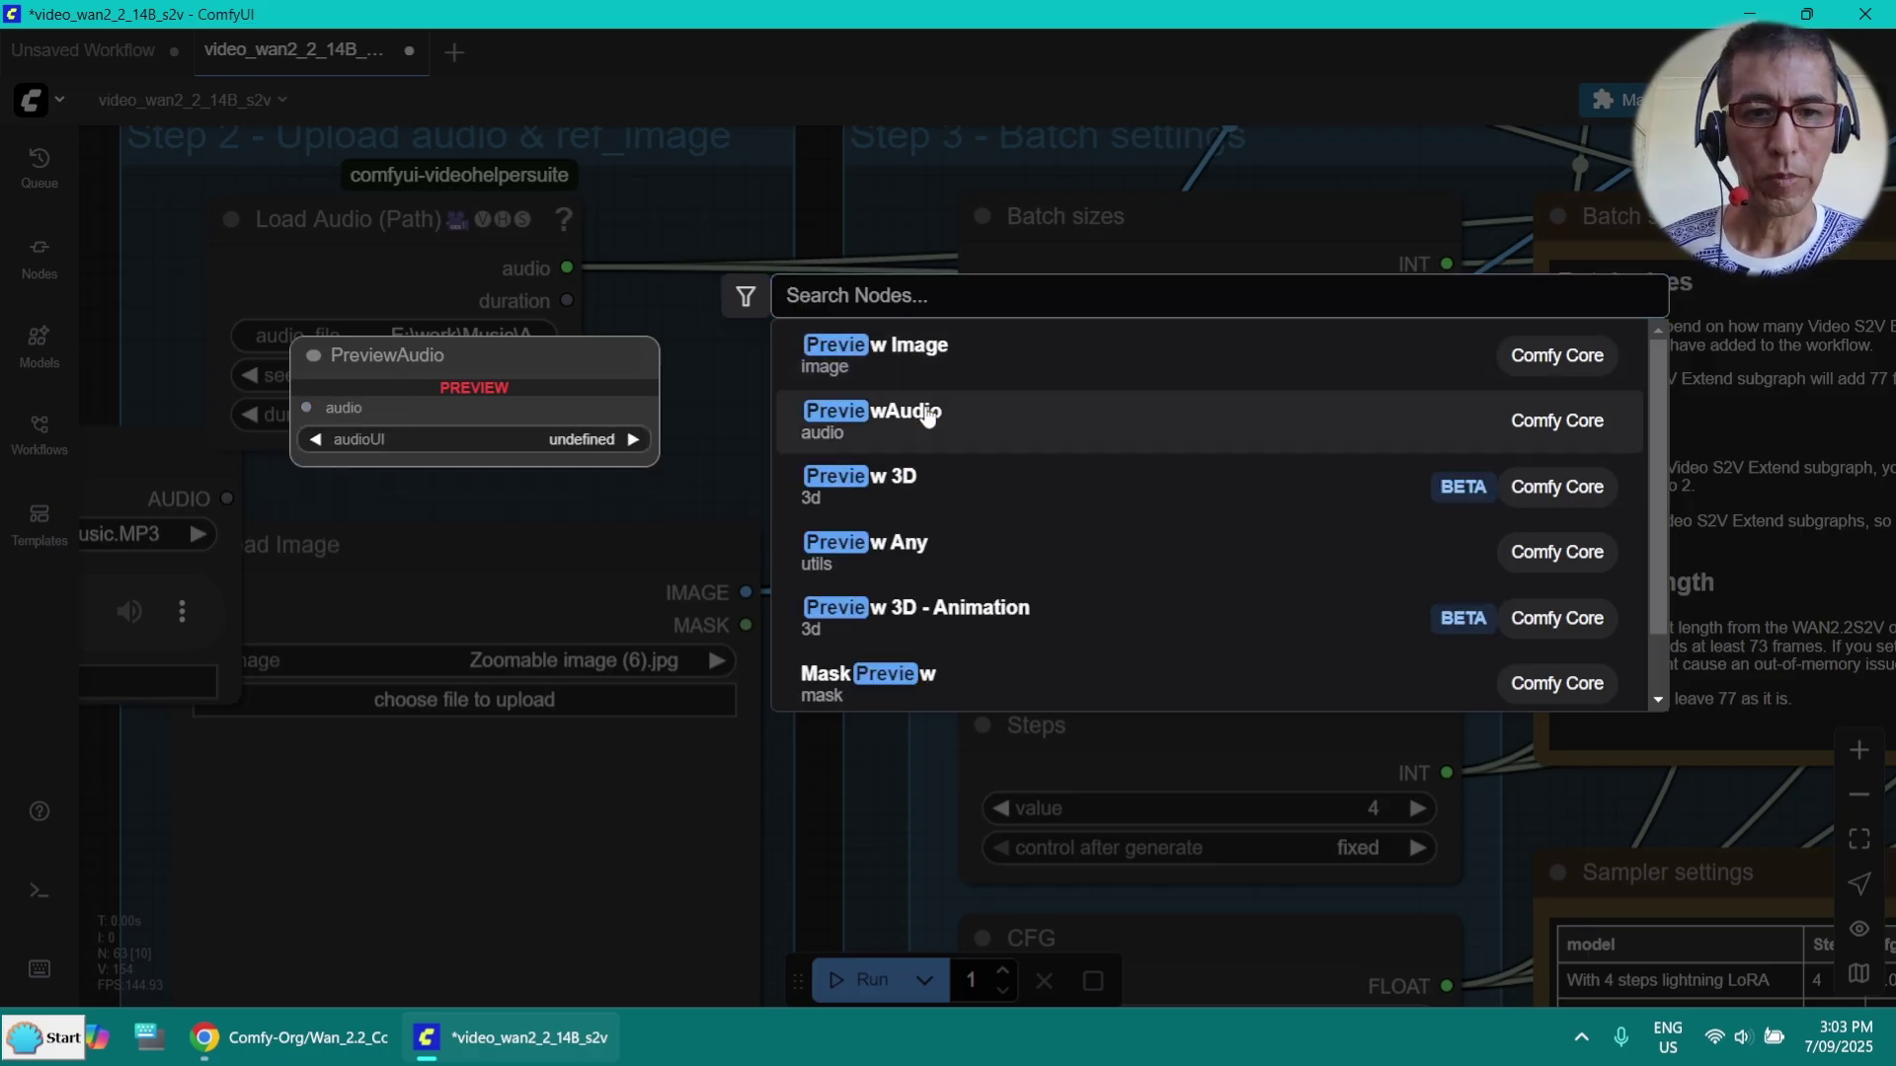
click(921, 410)
drag(924, 413, 934, 690)
scroll(988, 620, down, 5)
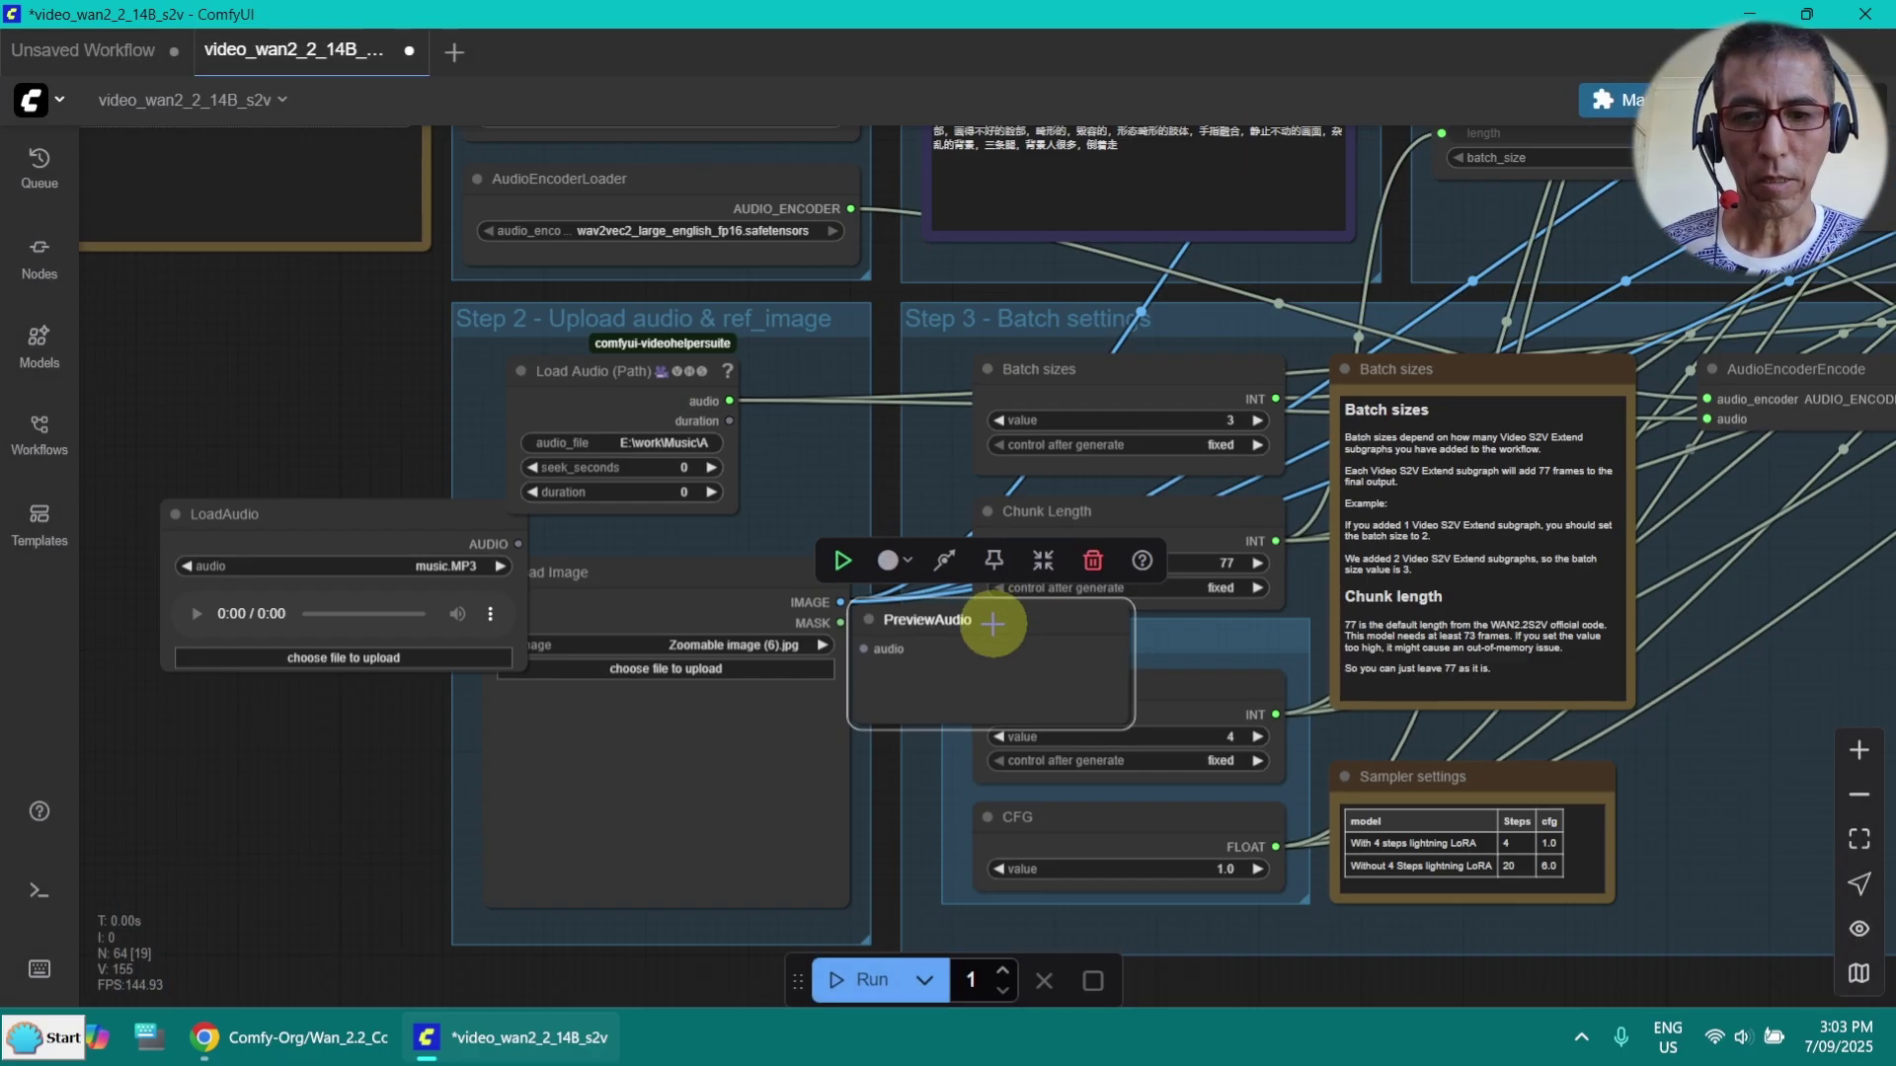
drag(880, 495, 781, 226)
drag(855, 353, 1072, 796)
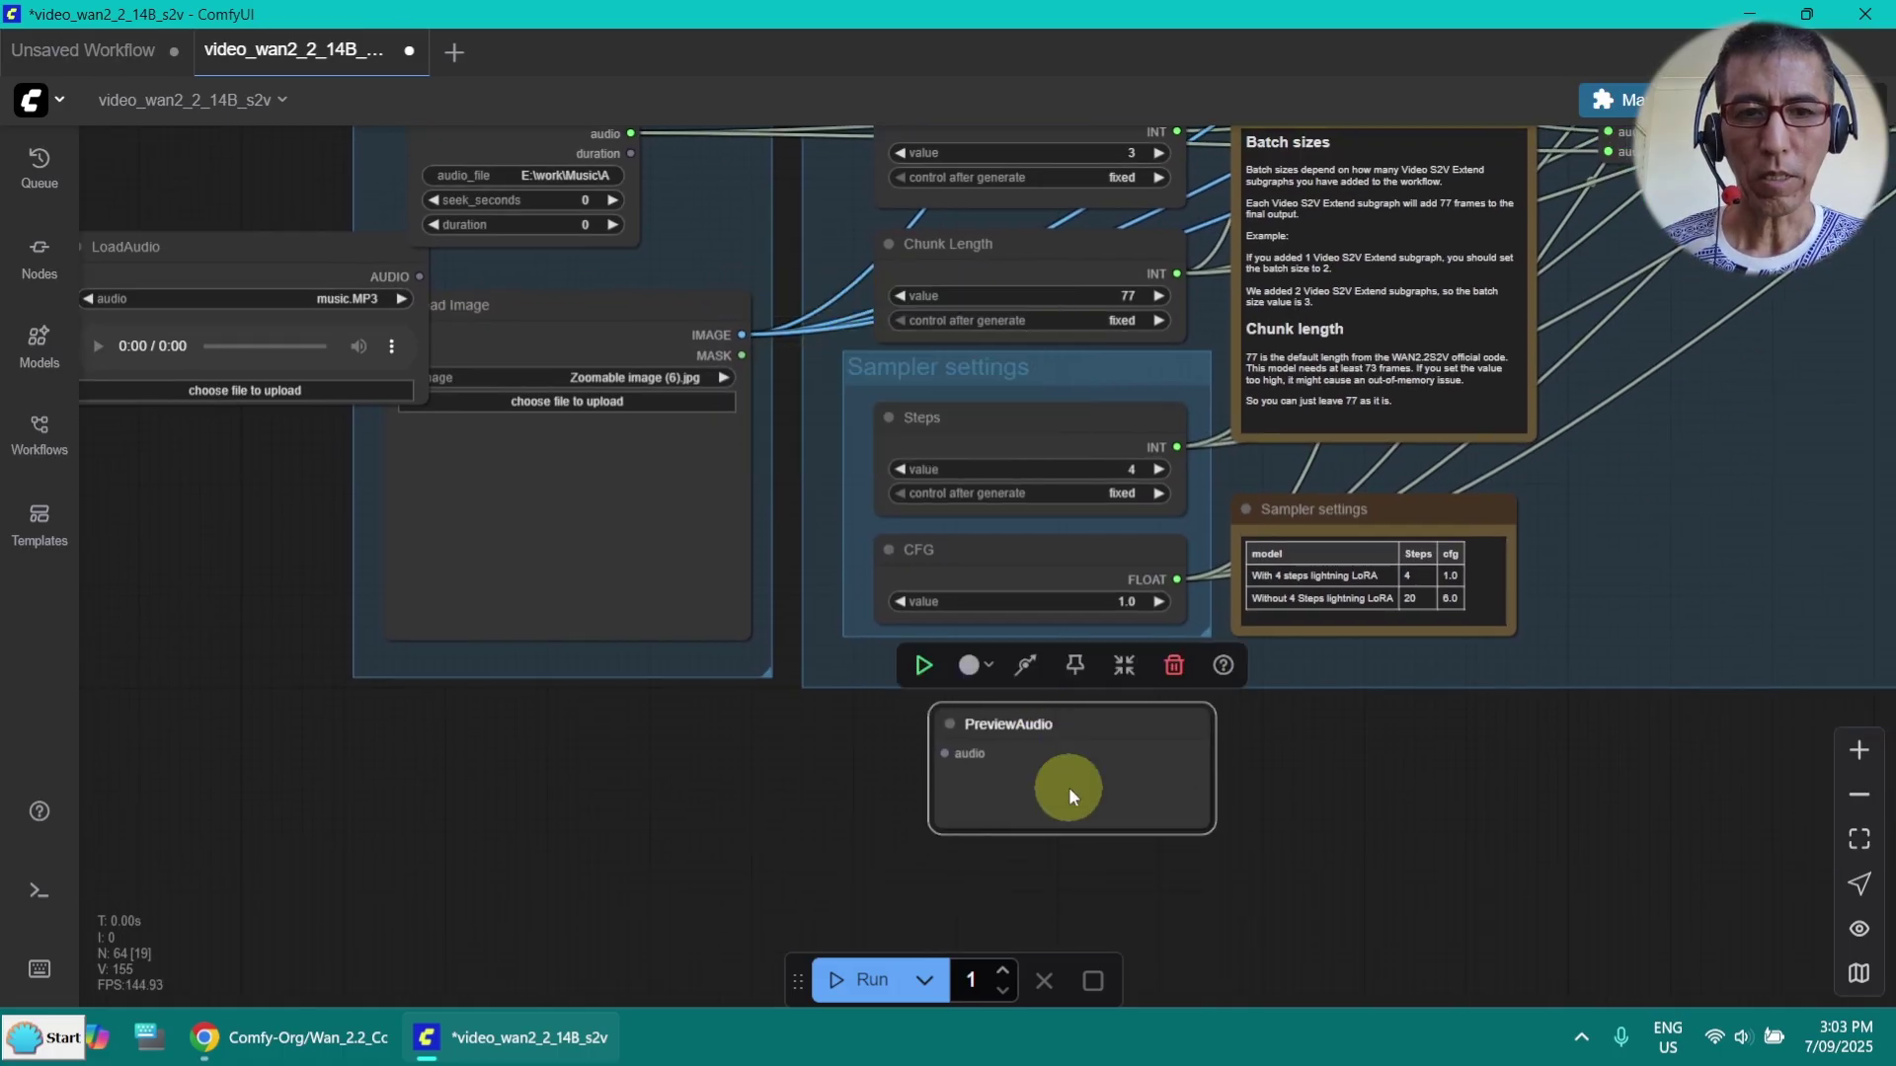
drag(630, 134, 945, 753)
Delete the original LoadAudio node that holds music.MP3
drag(802, 819, 830, 902)
click(349, 339)
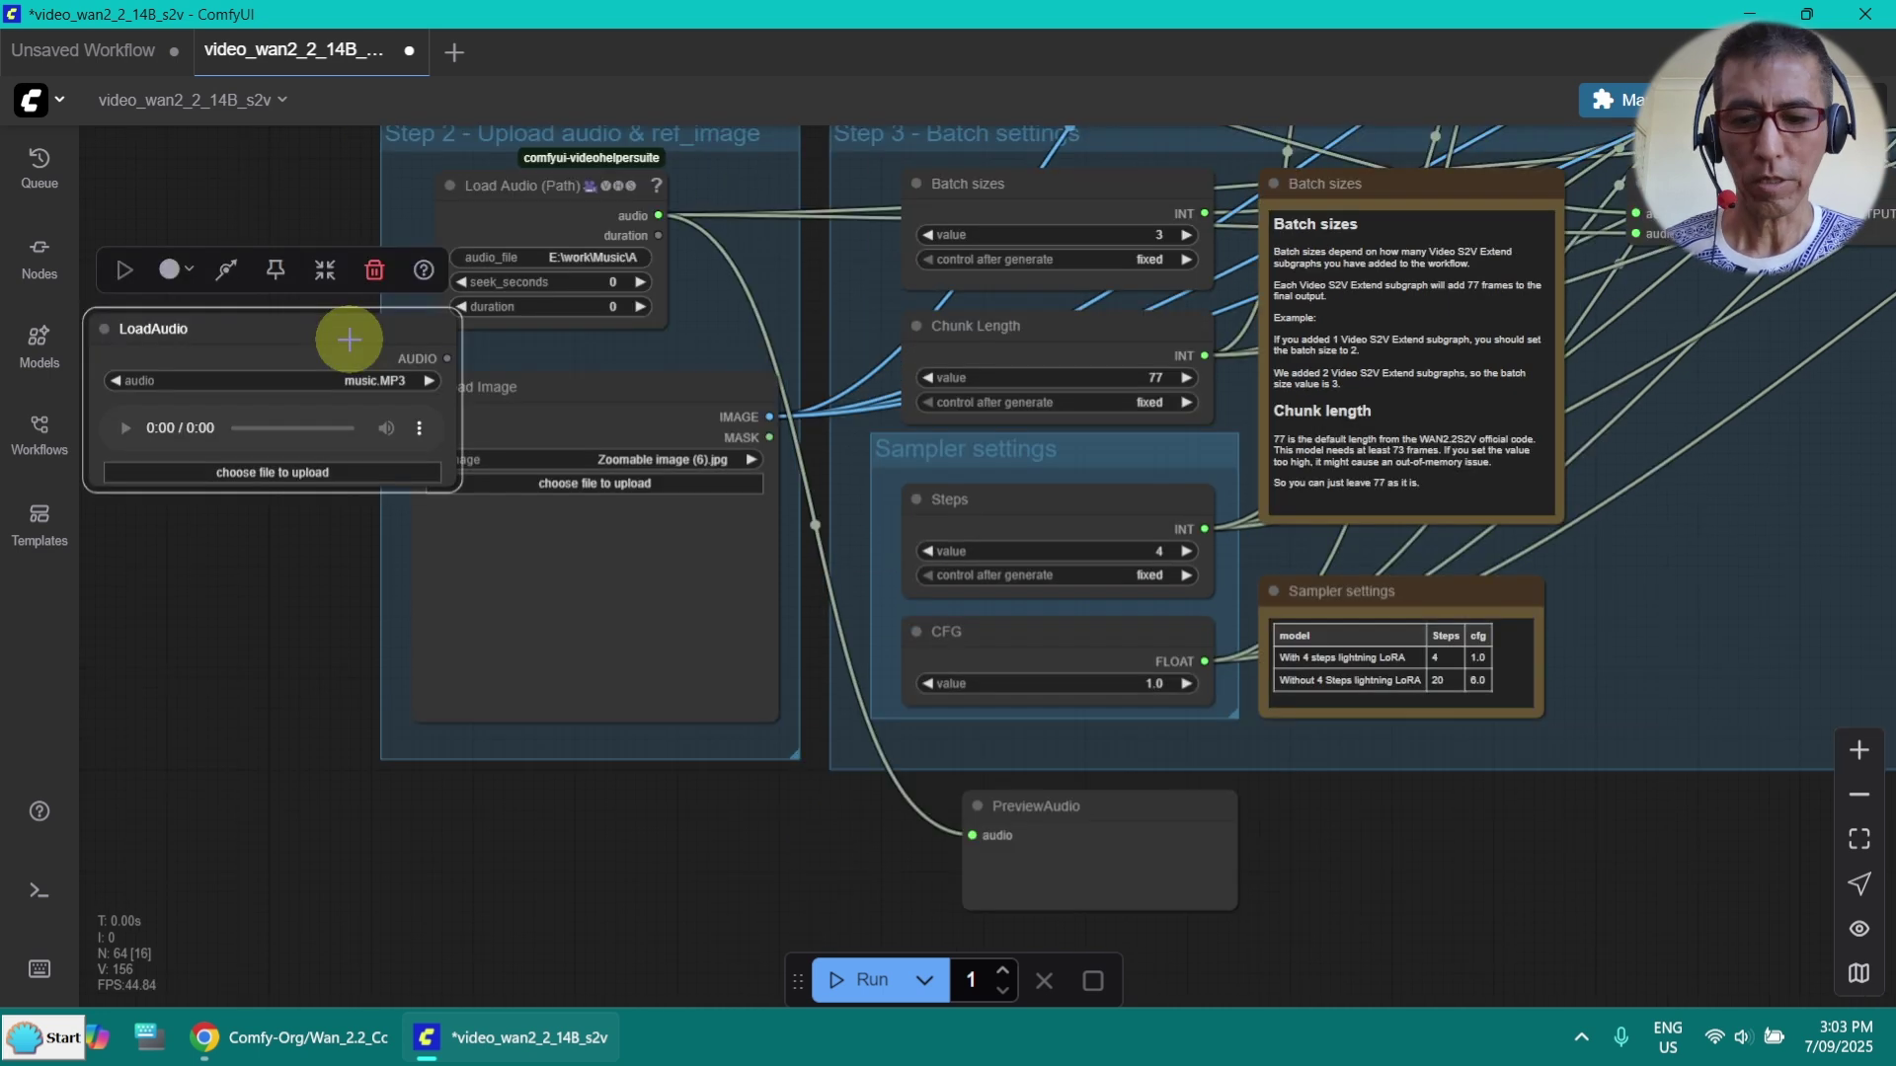
key(Delete)
Set the Load Audio (Path) node's seek_seconds to 14 and its duration to 5
scroll(337, 353, up, 3)
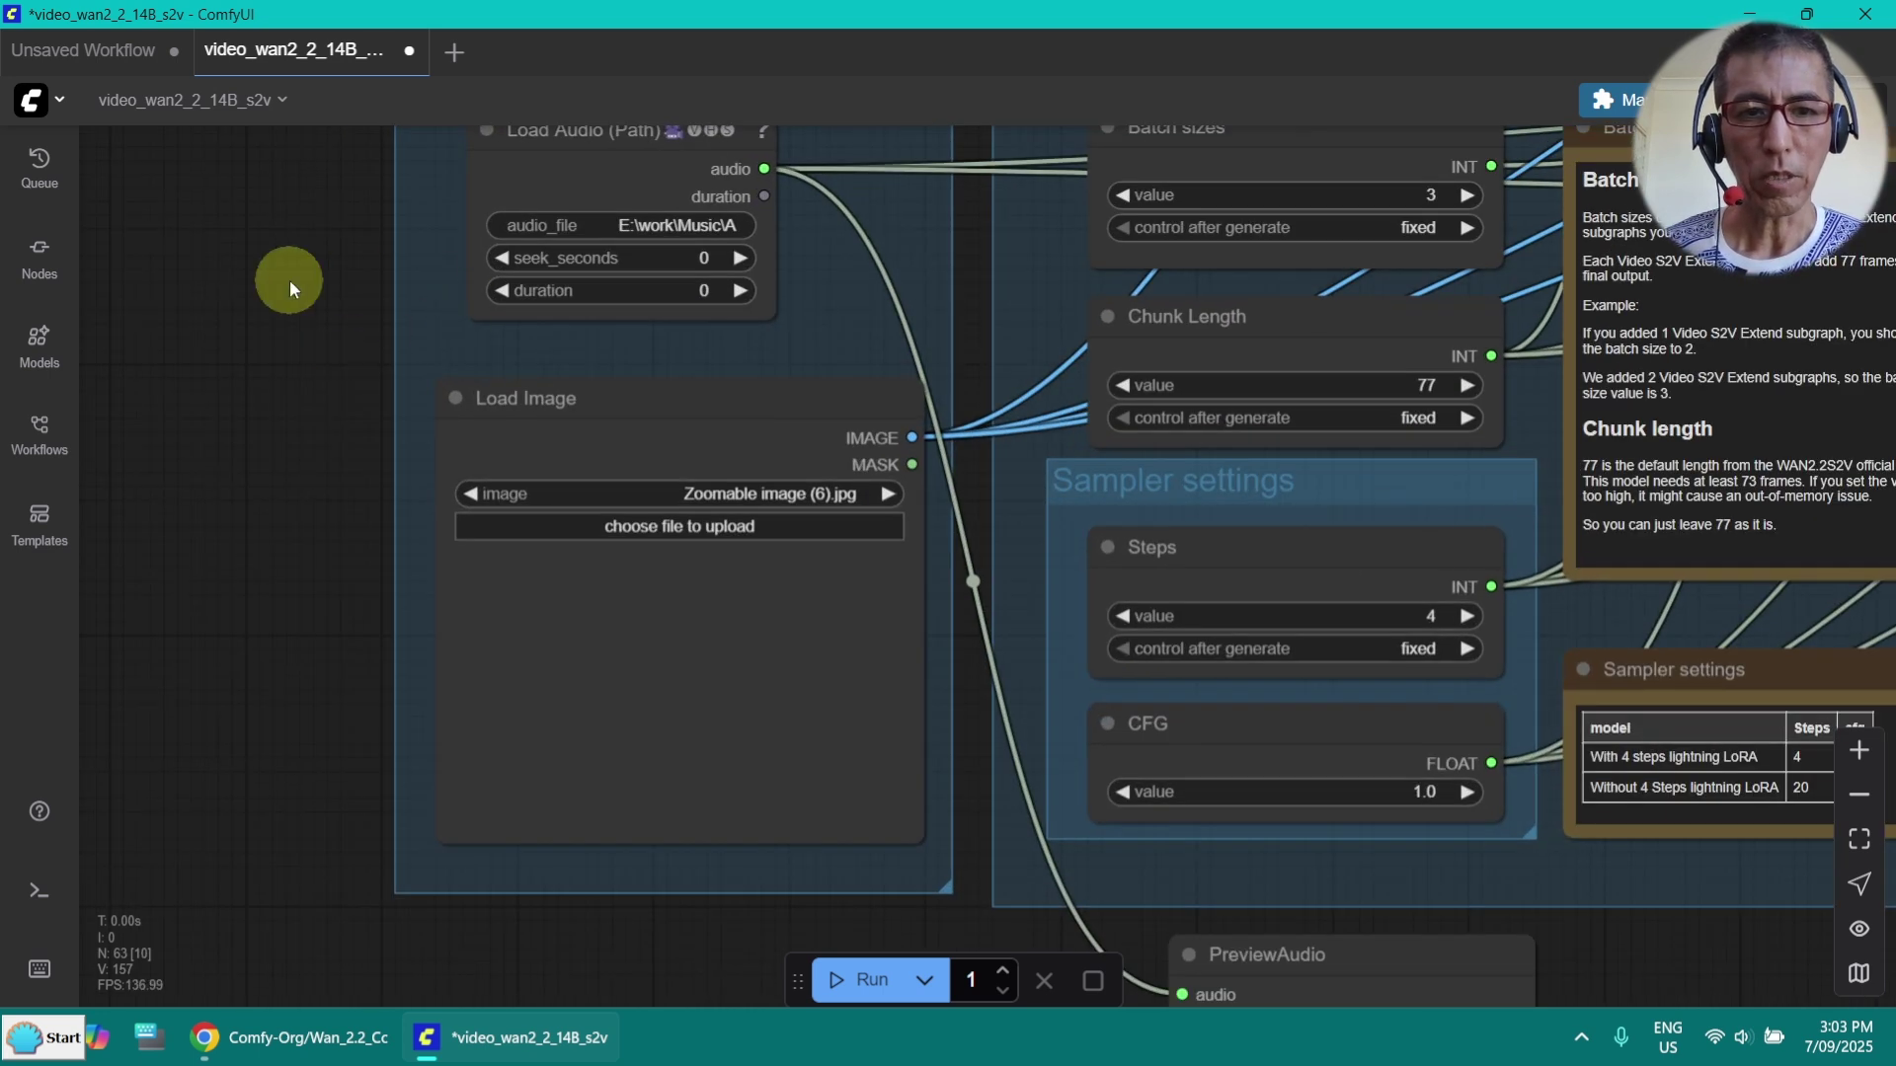
drag(289, 286, 225, 428)
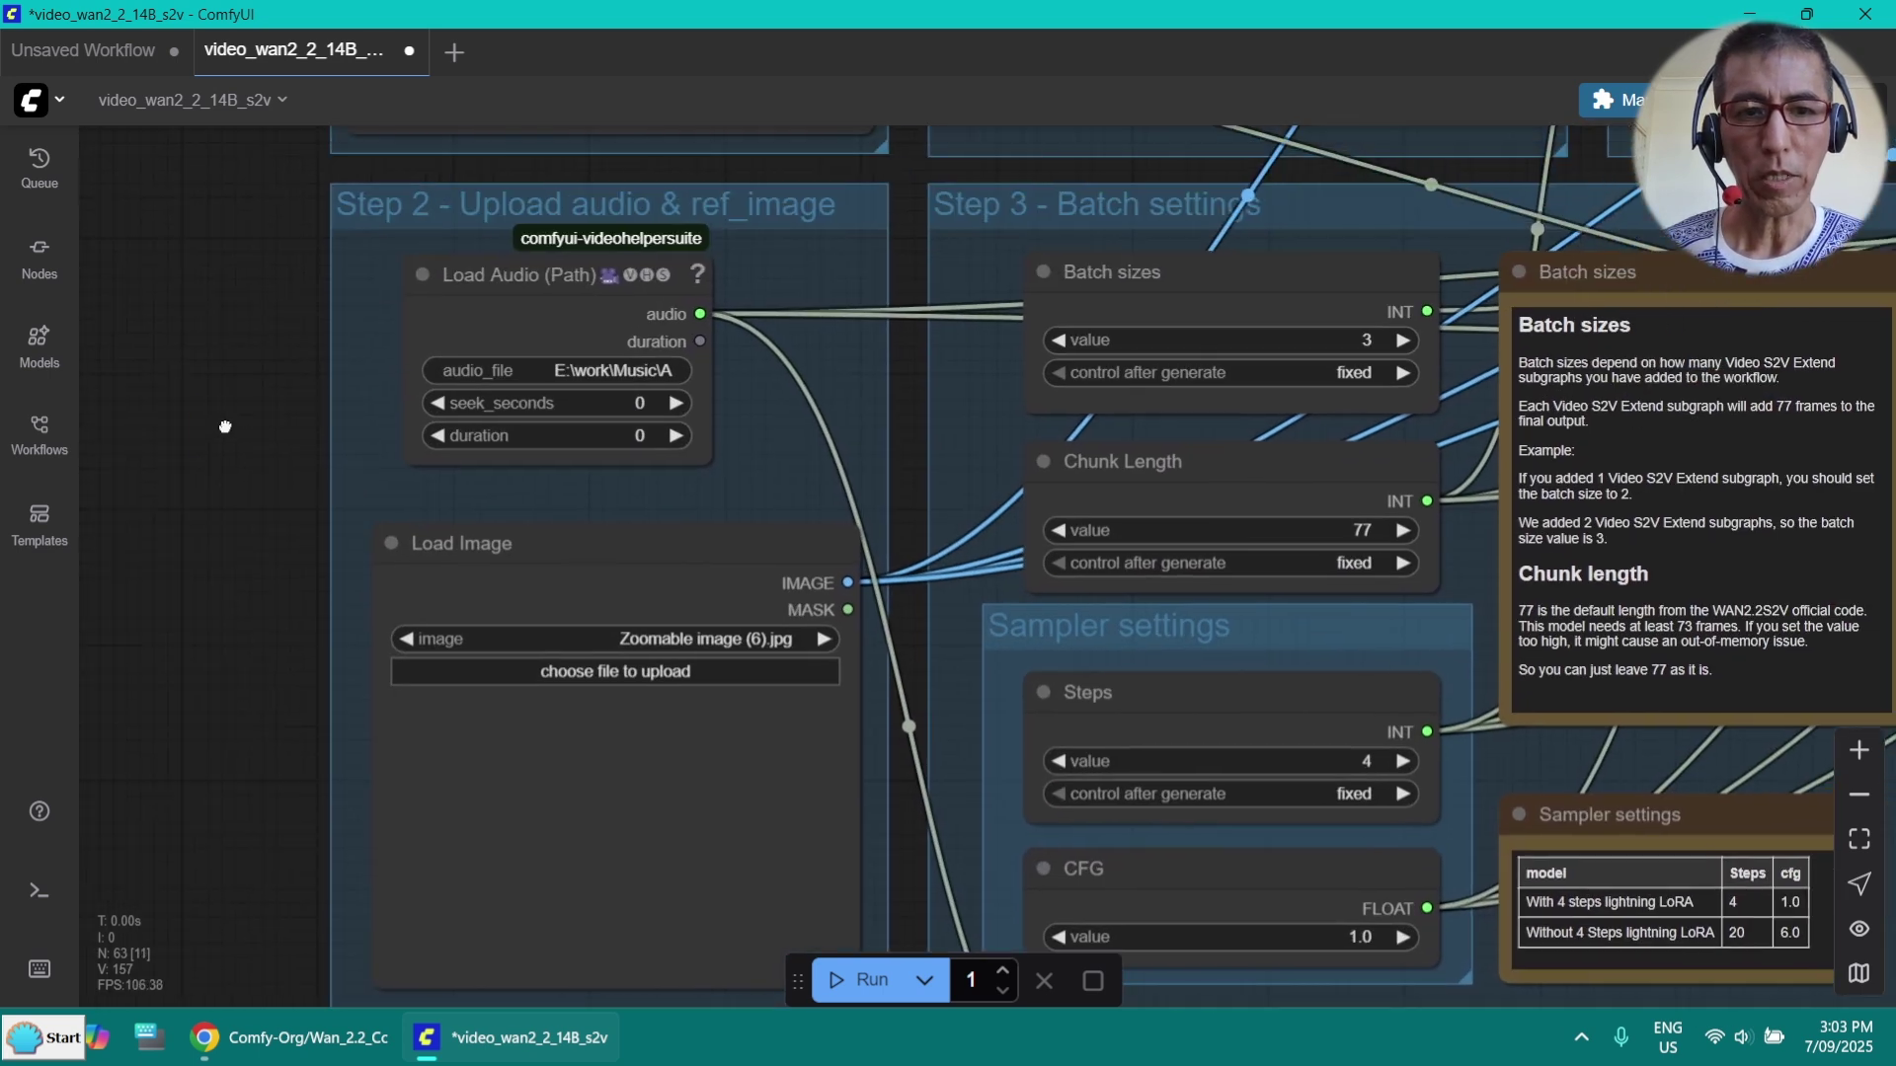
click(601, 402)
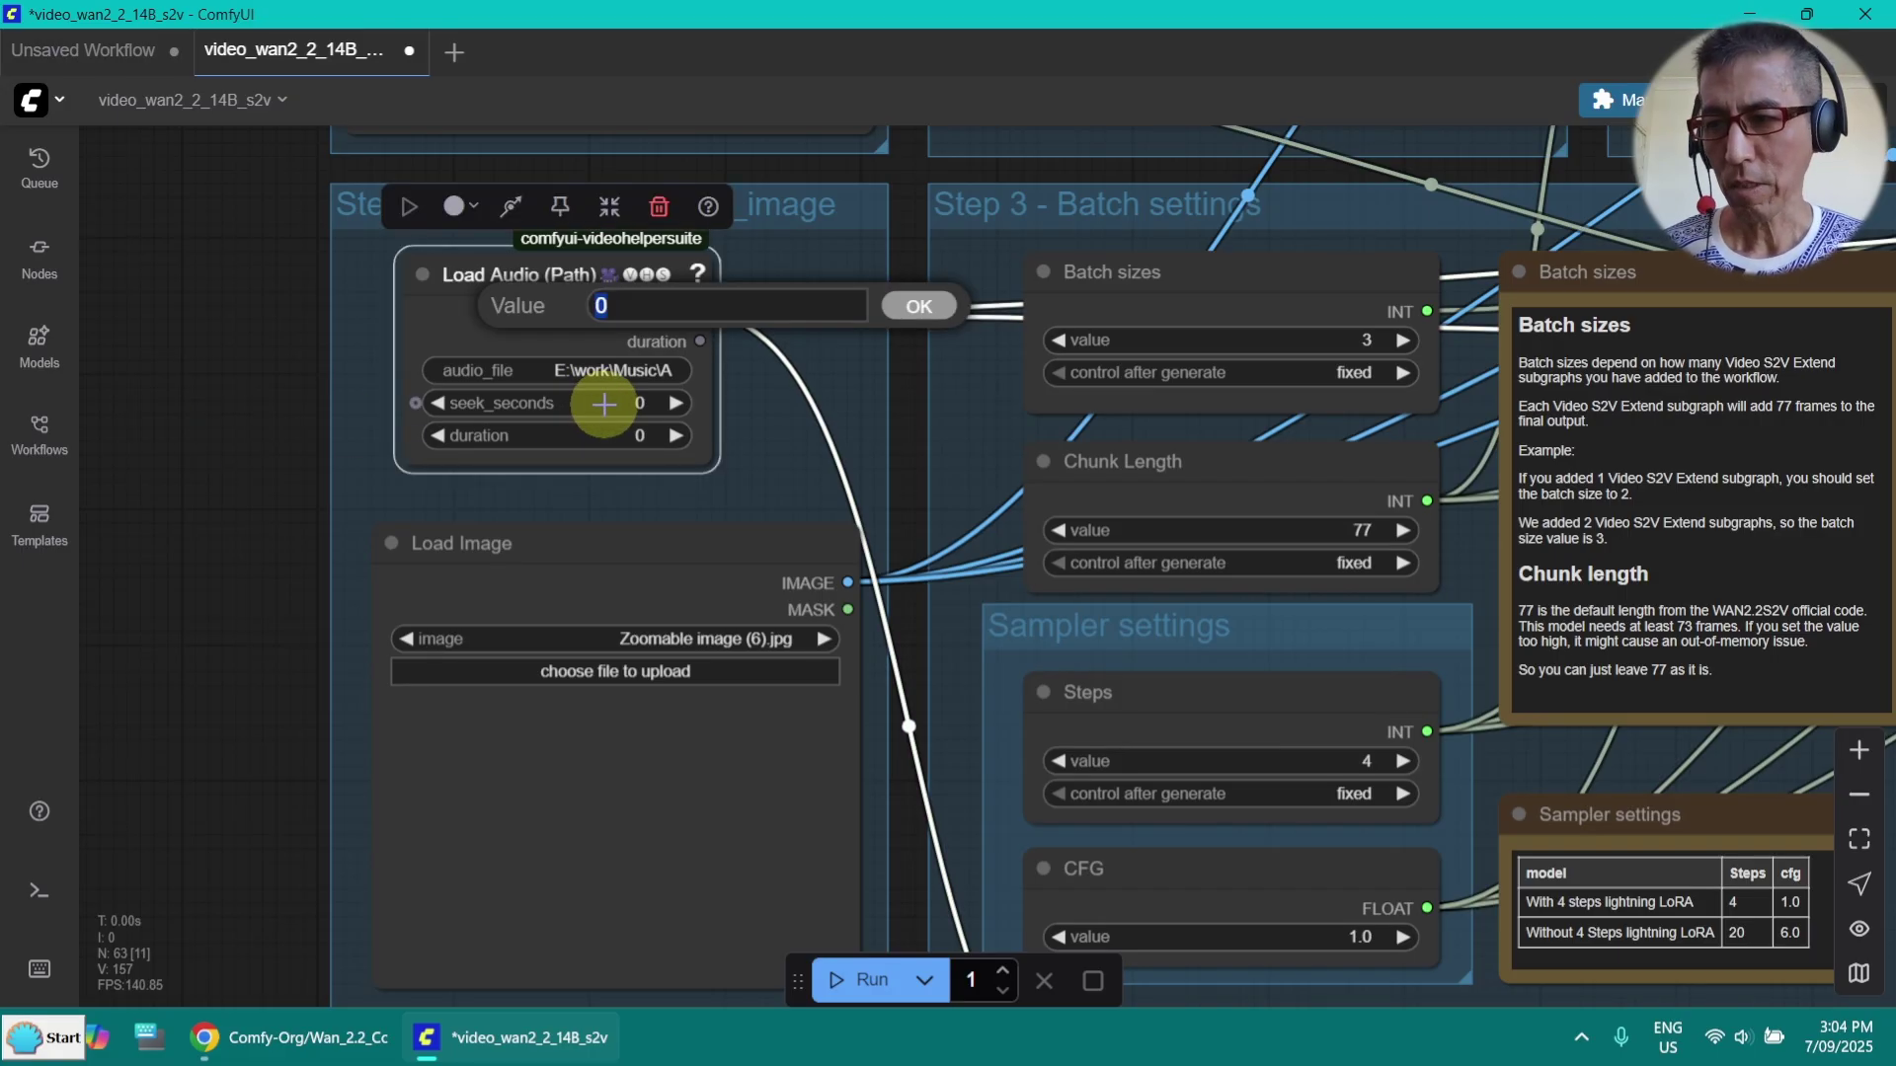
key(Return)
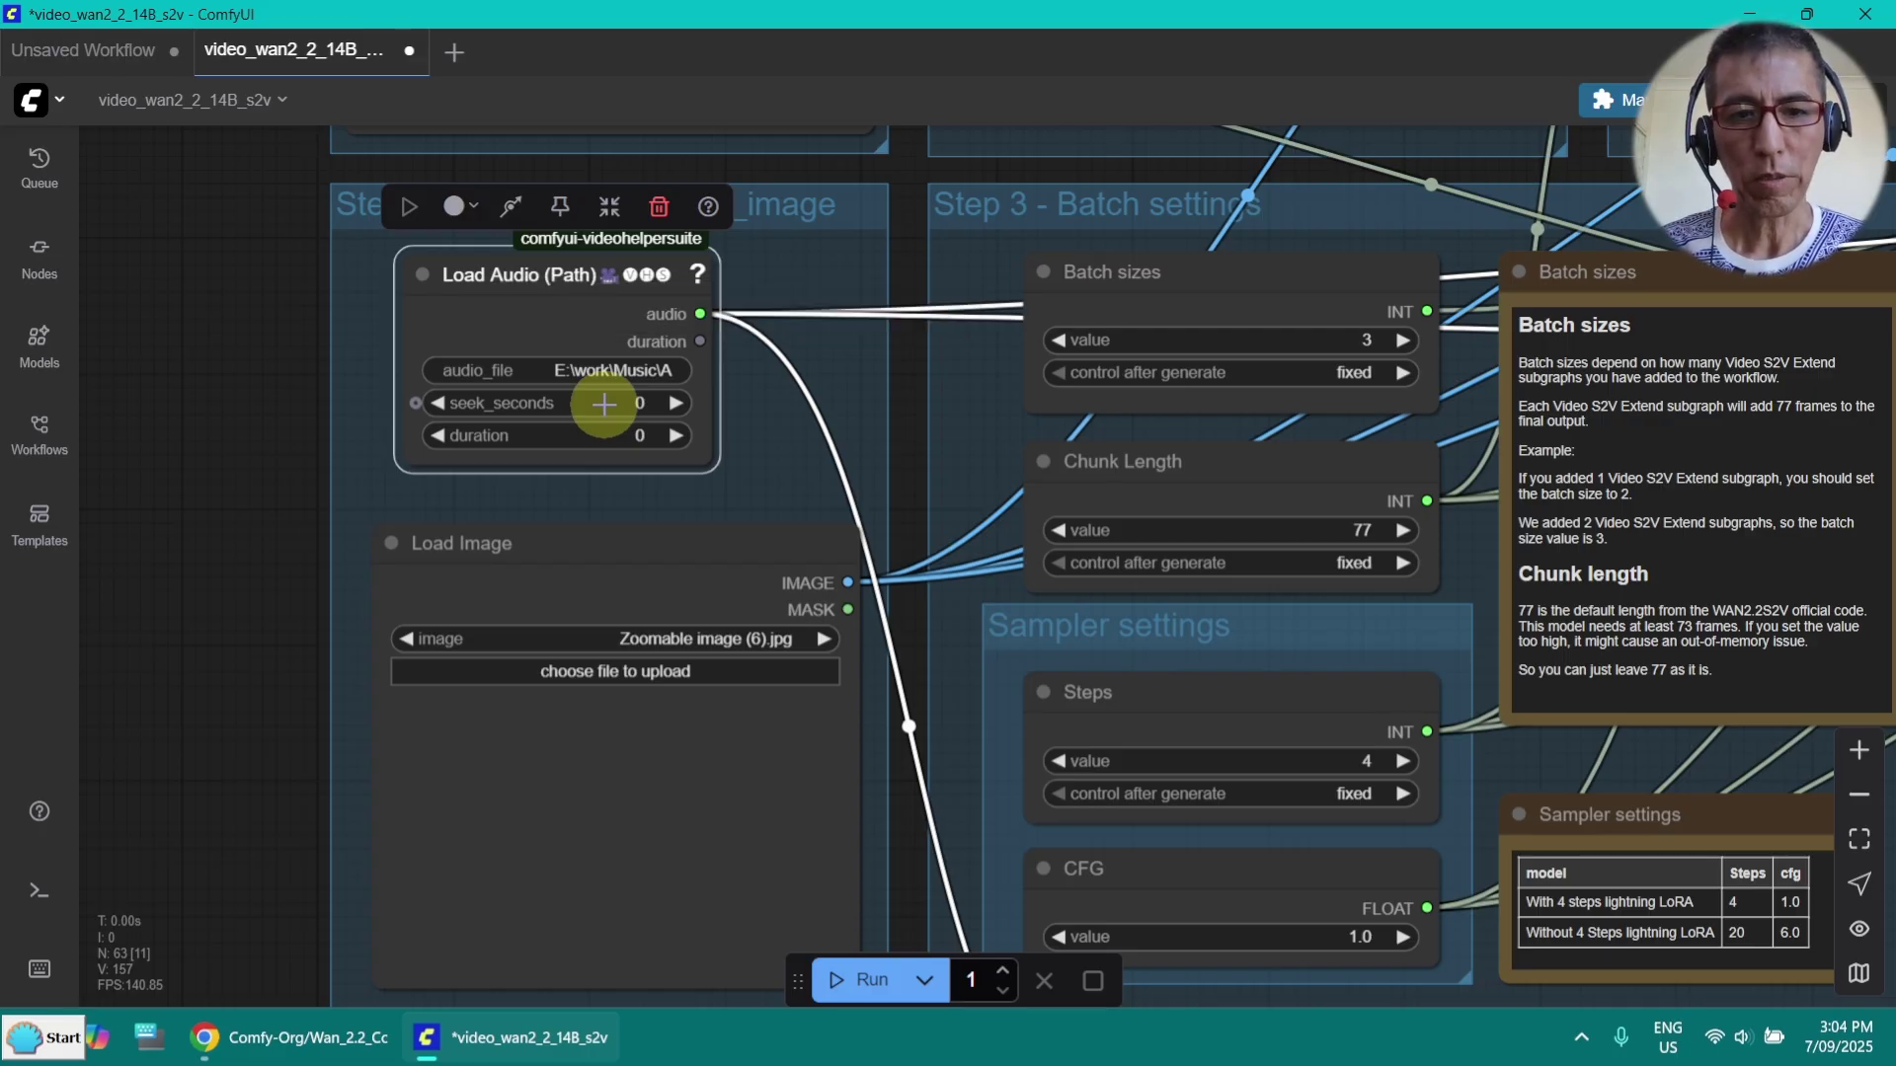
click(644, 435)
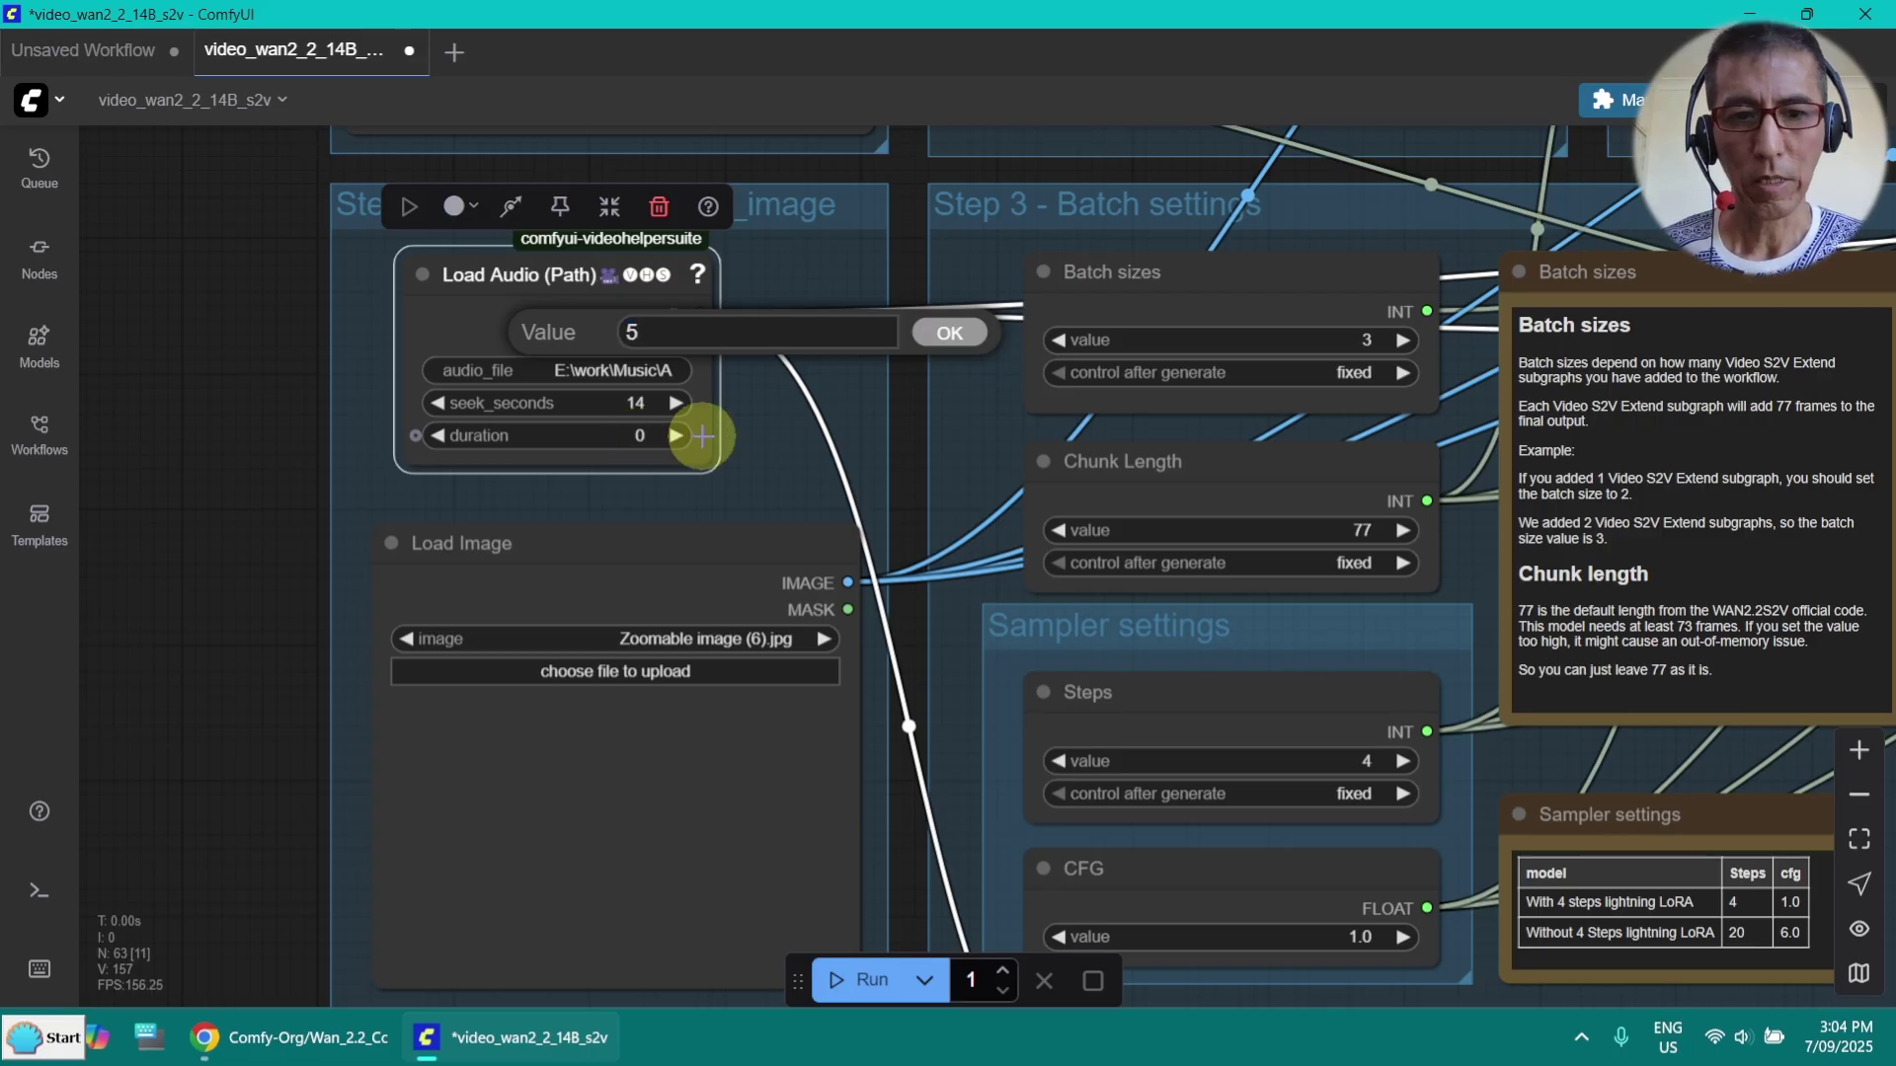
key(Return)
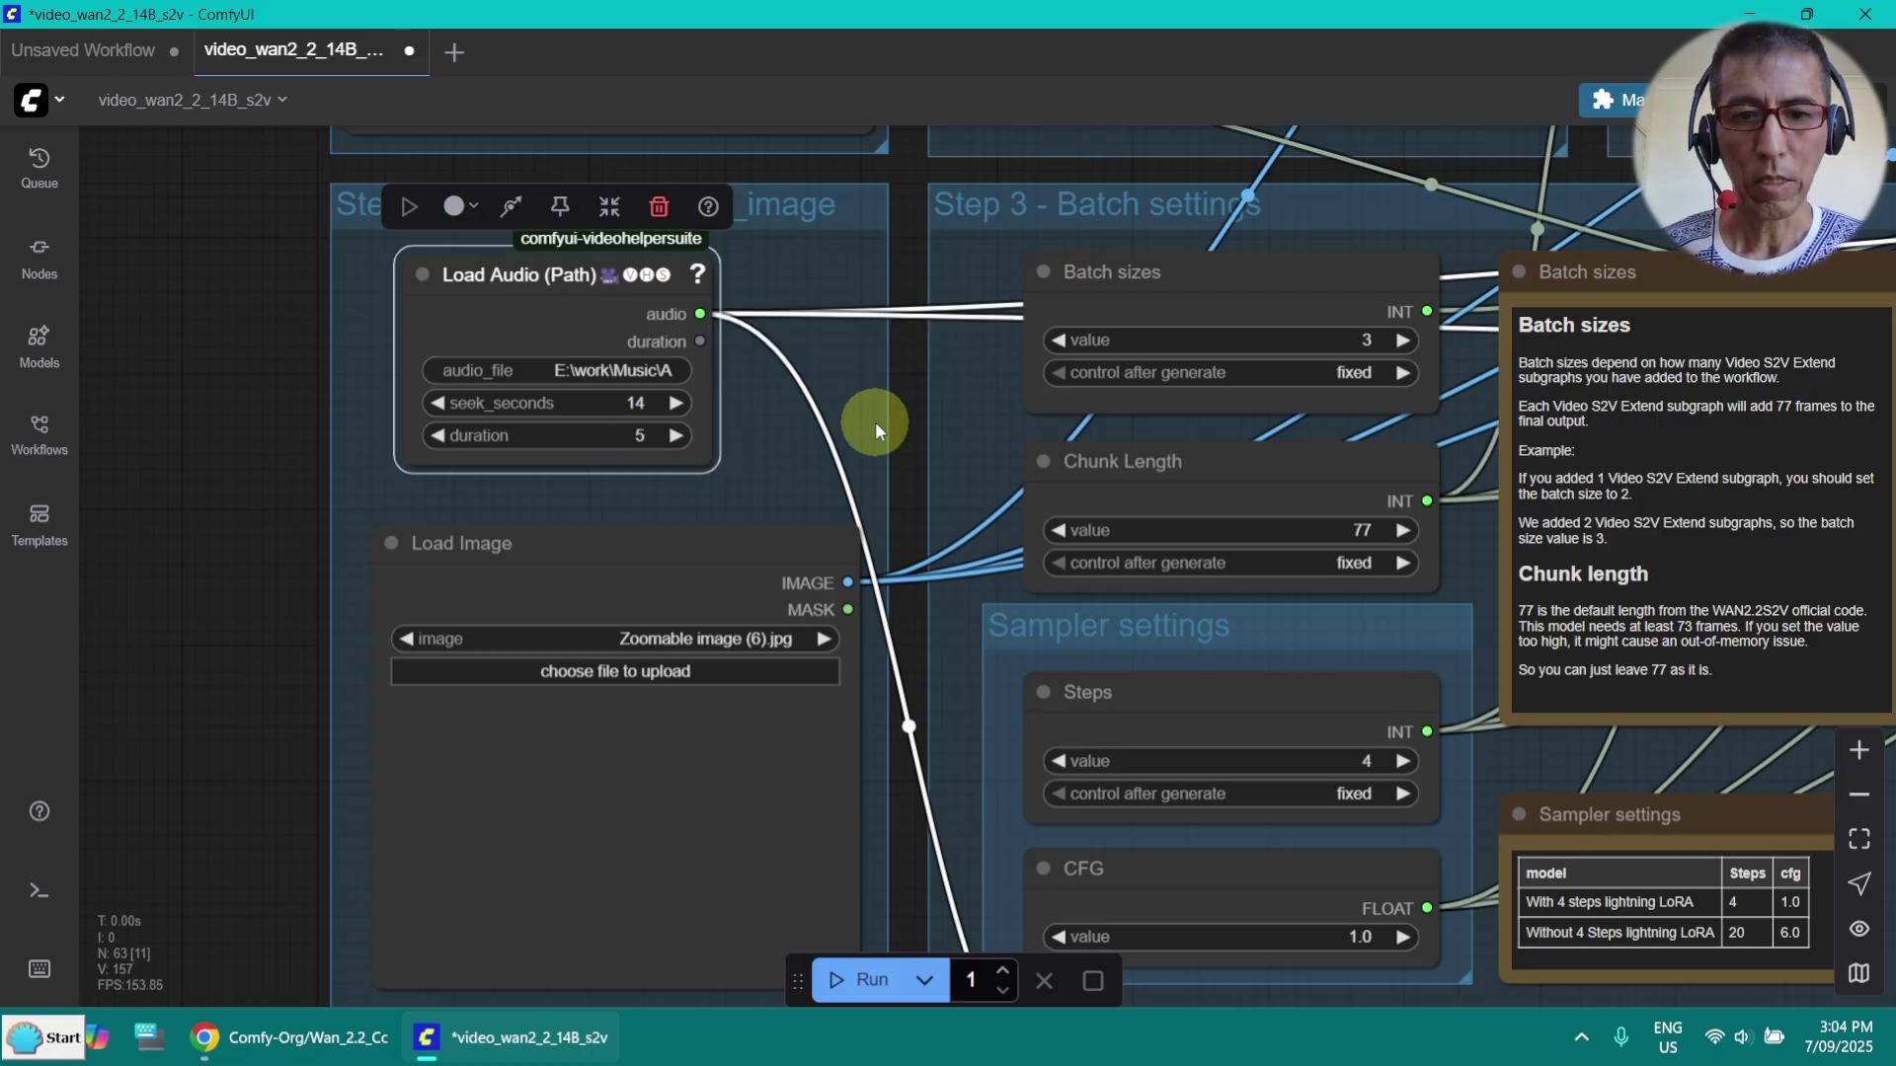
Bypass the Save Video node
scroll(897, 418, down, 2)
drag(897, 420, 519, 363)
scroll(1576, 439, down, 2)
drag(1576, 440, 1172, 511)
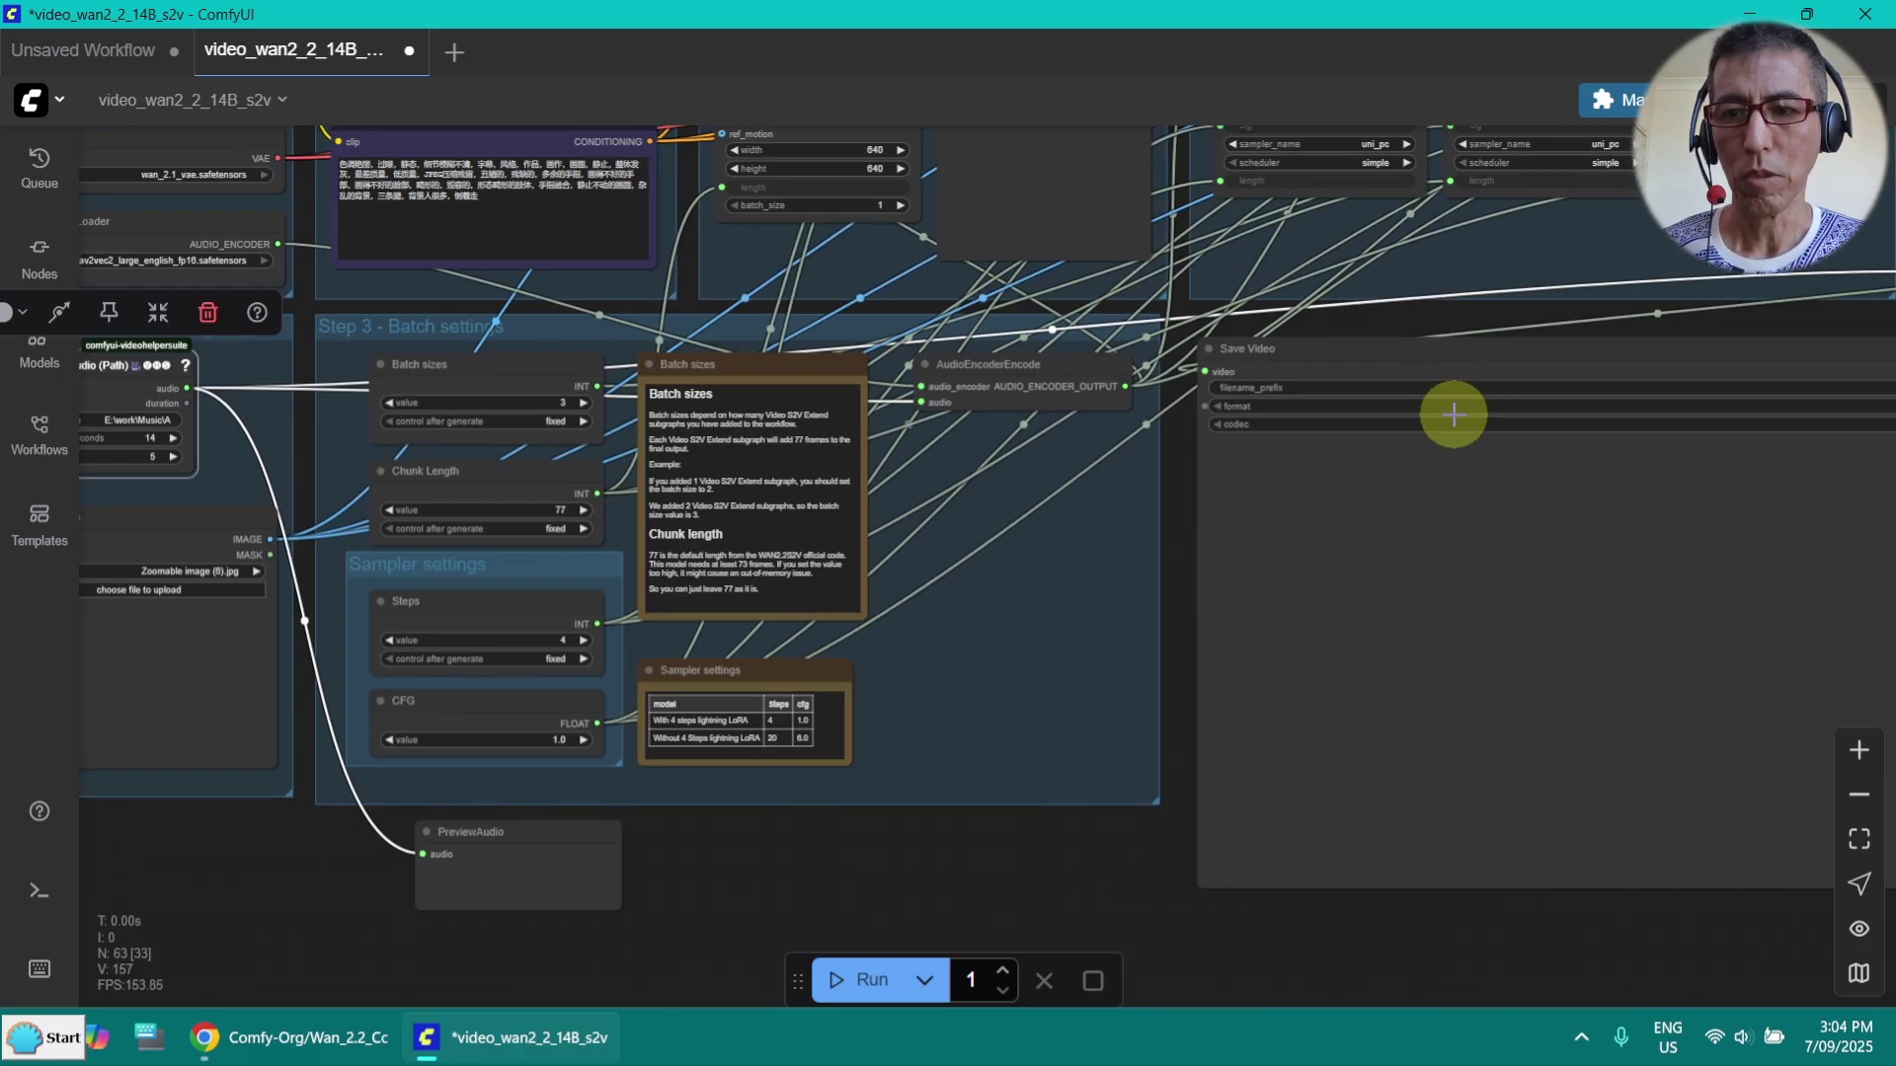
click(1475, 370)
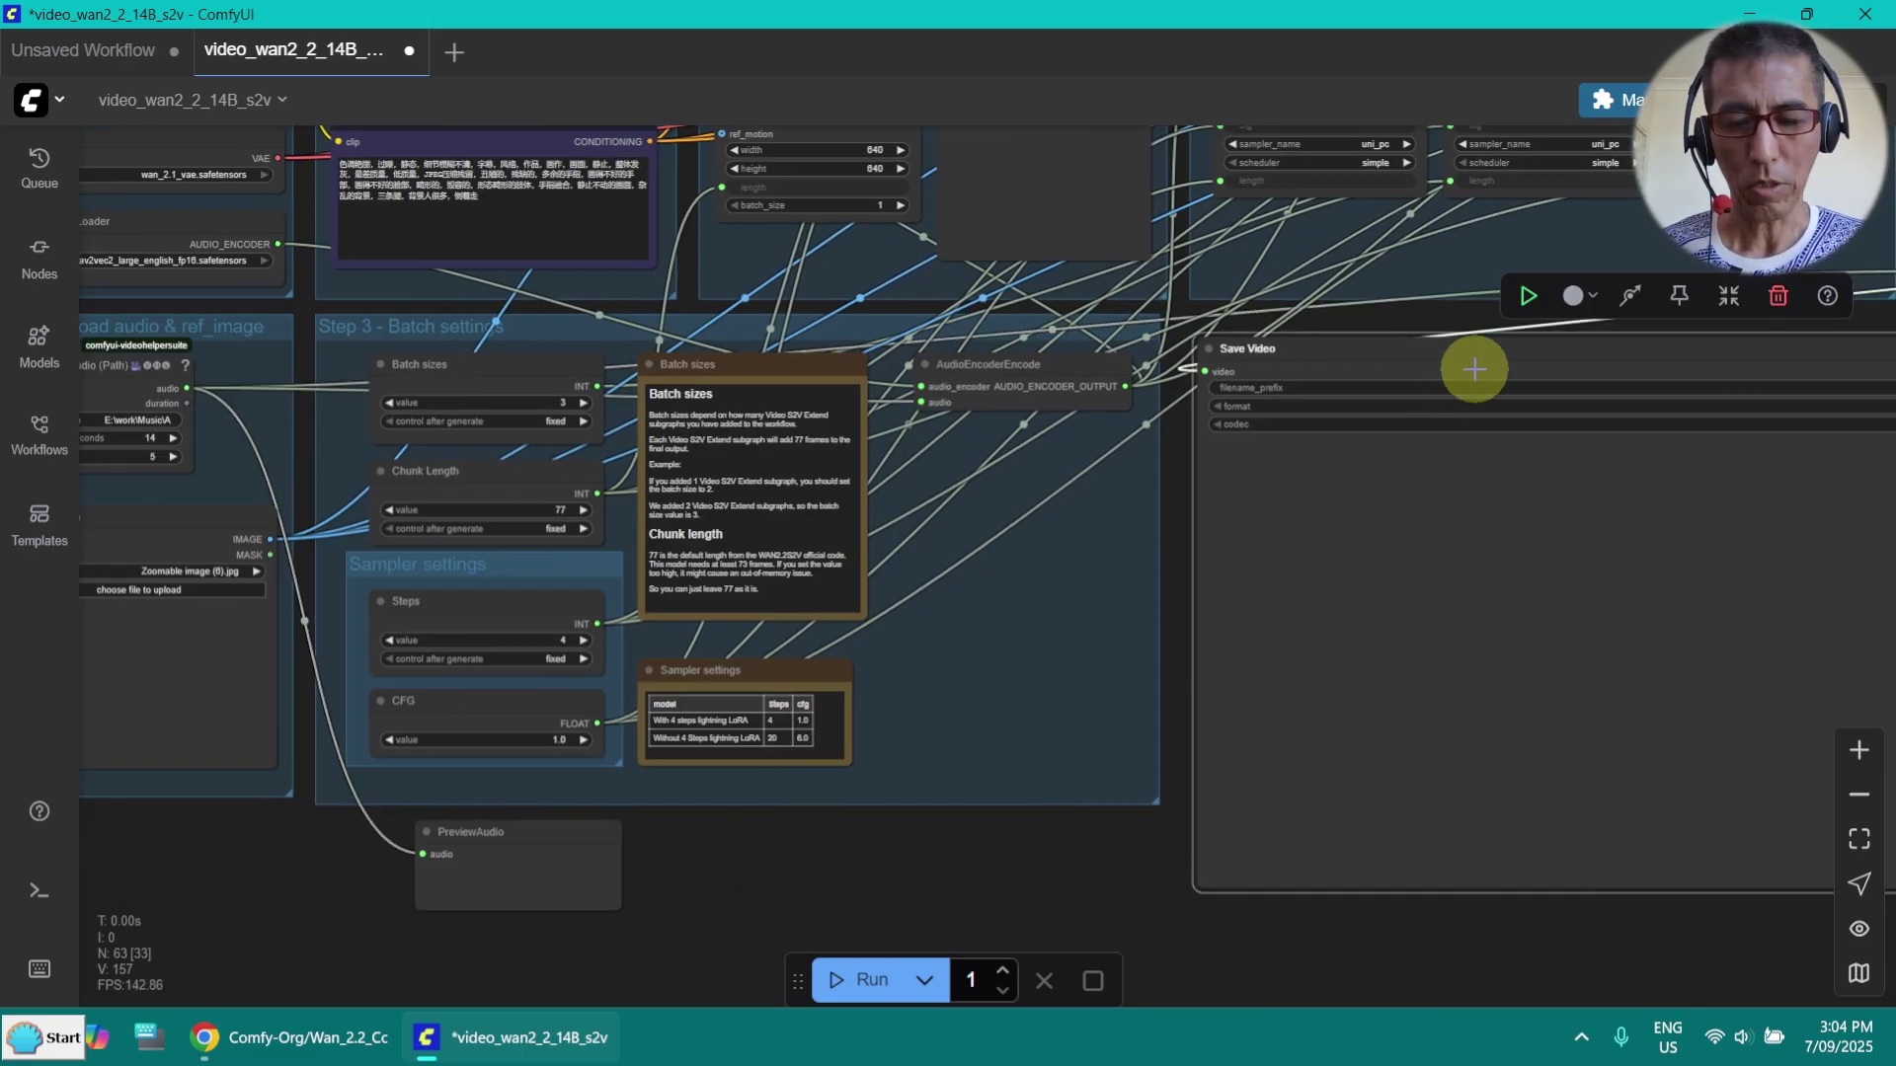
key(ctrl+b)
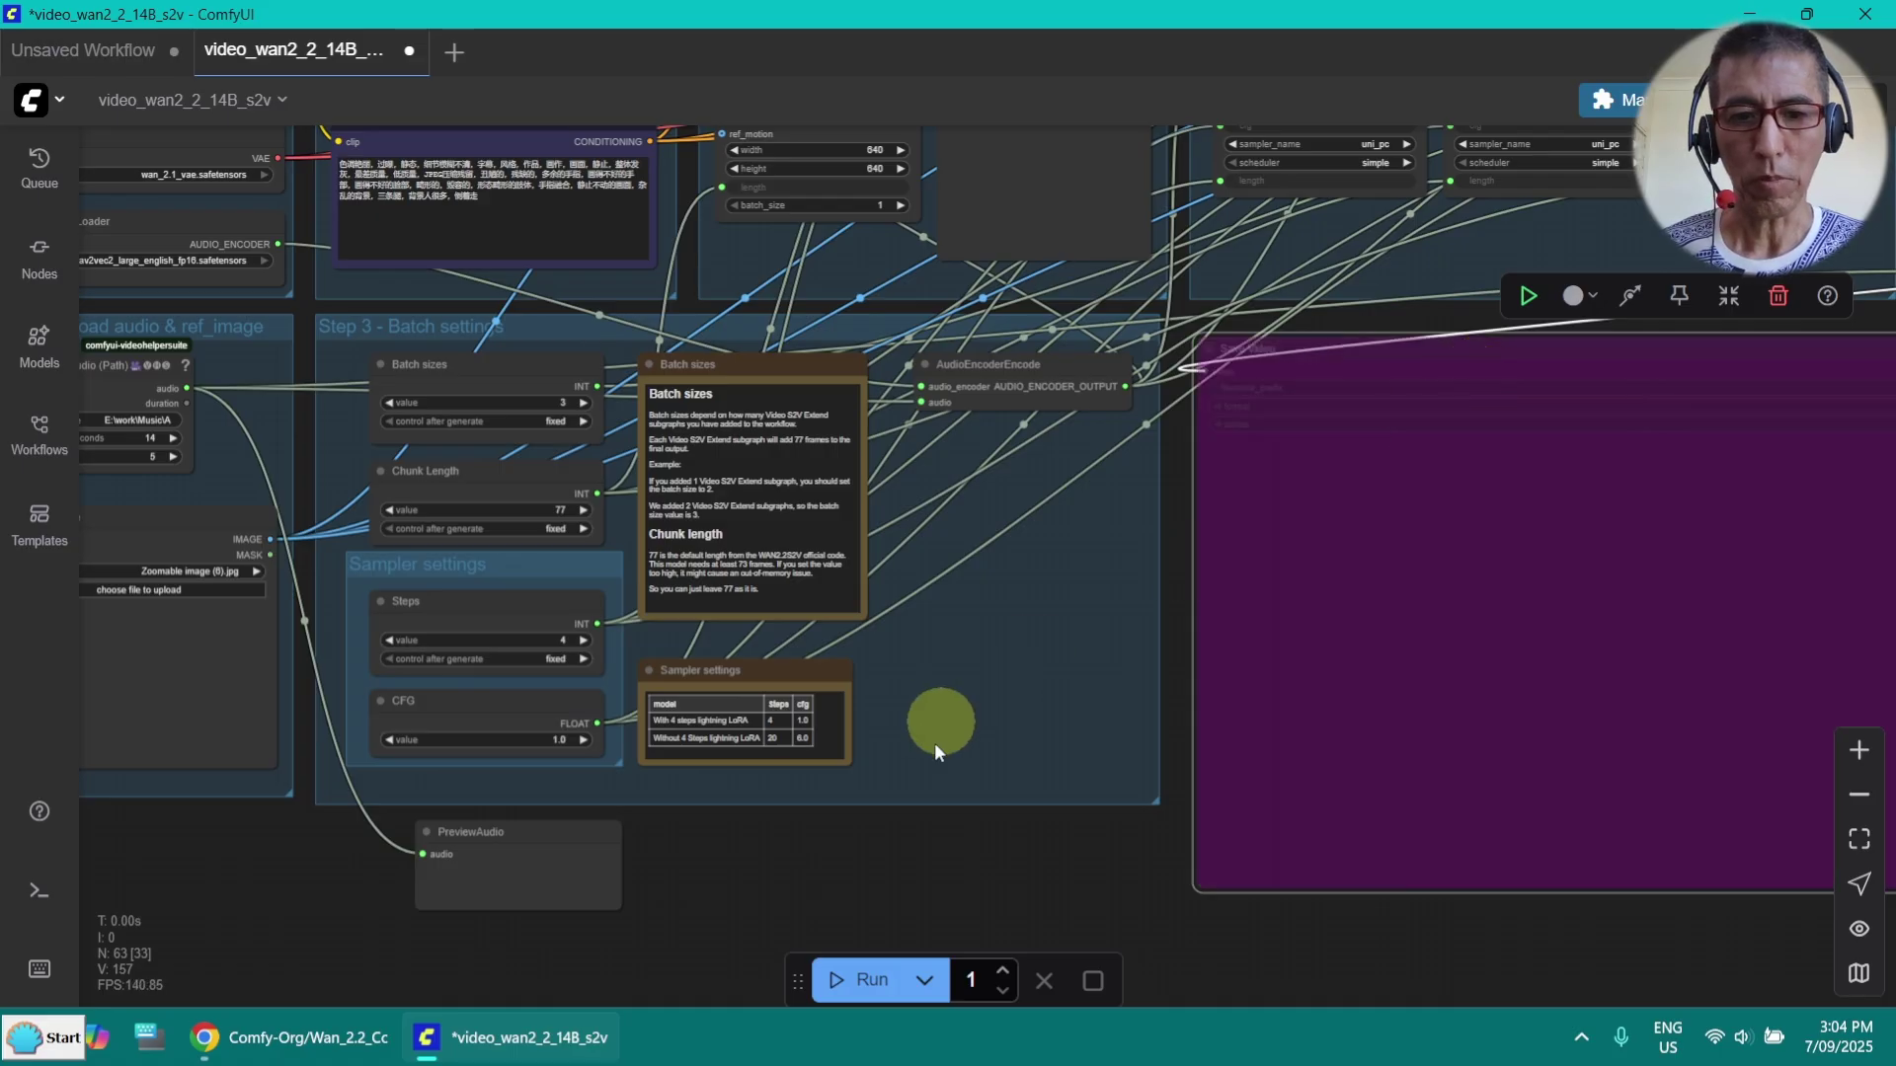
Execute the workflow only up to the PreviewAudio node and play the trimmed audio clip
drag(756, 871, 1104, 705)
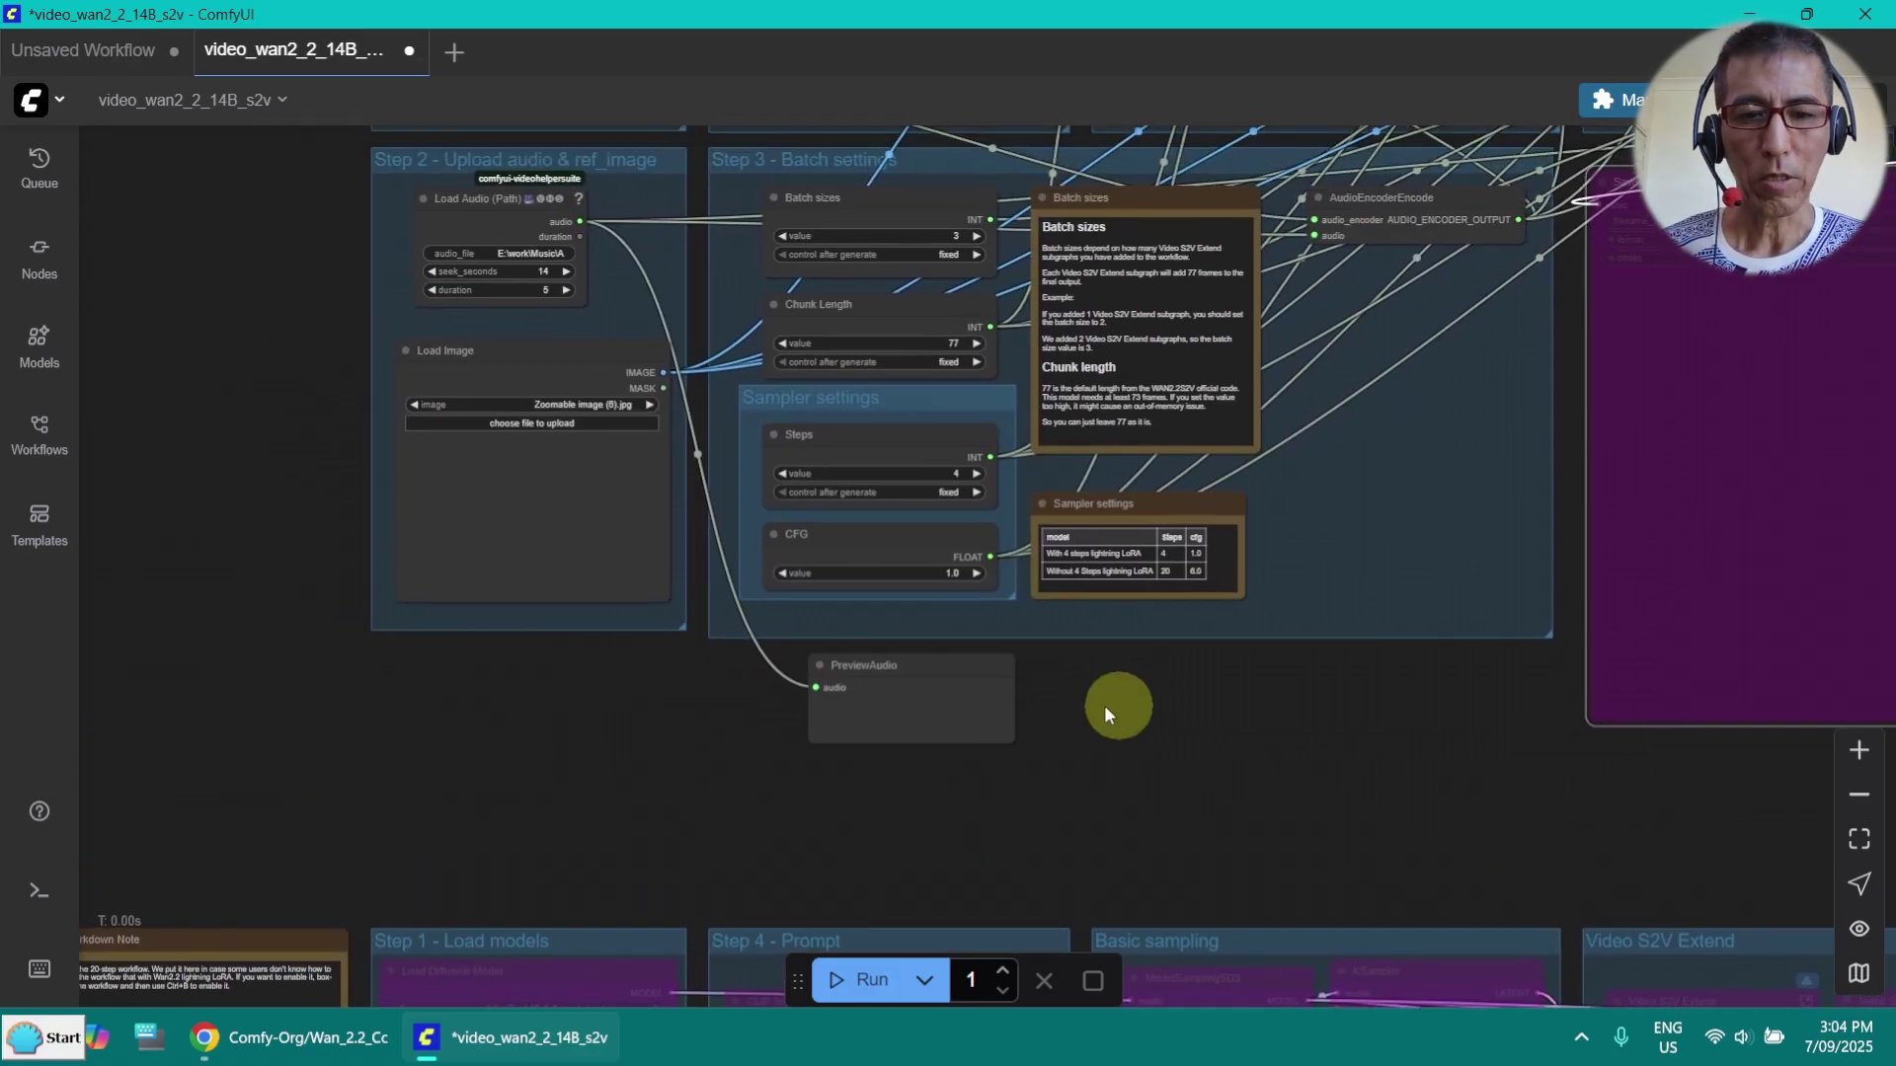
click(894, 684)
scroll(892, 683, up, 2)
scroll(891, 683, up, 5)
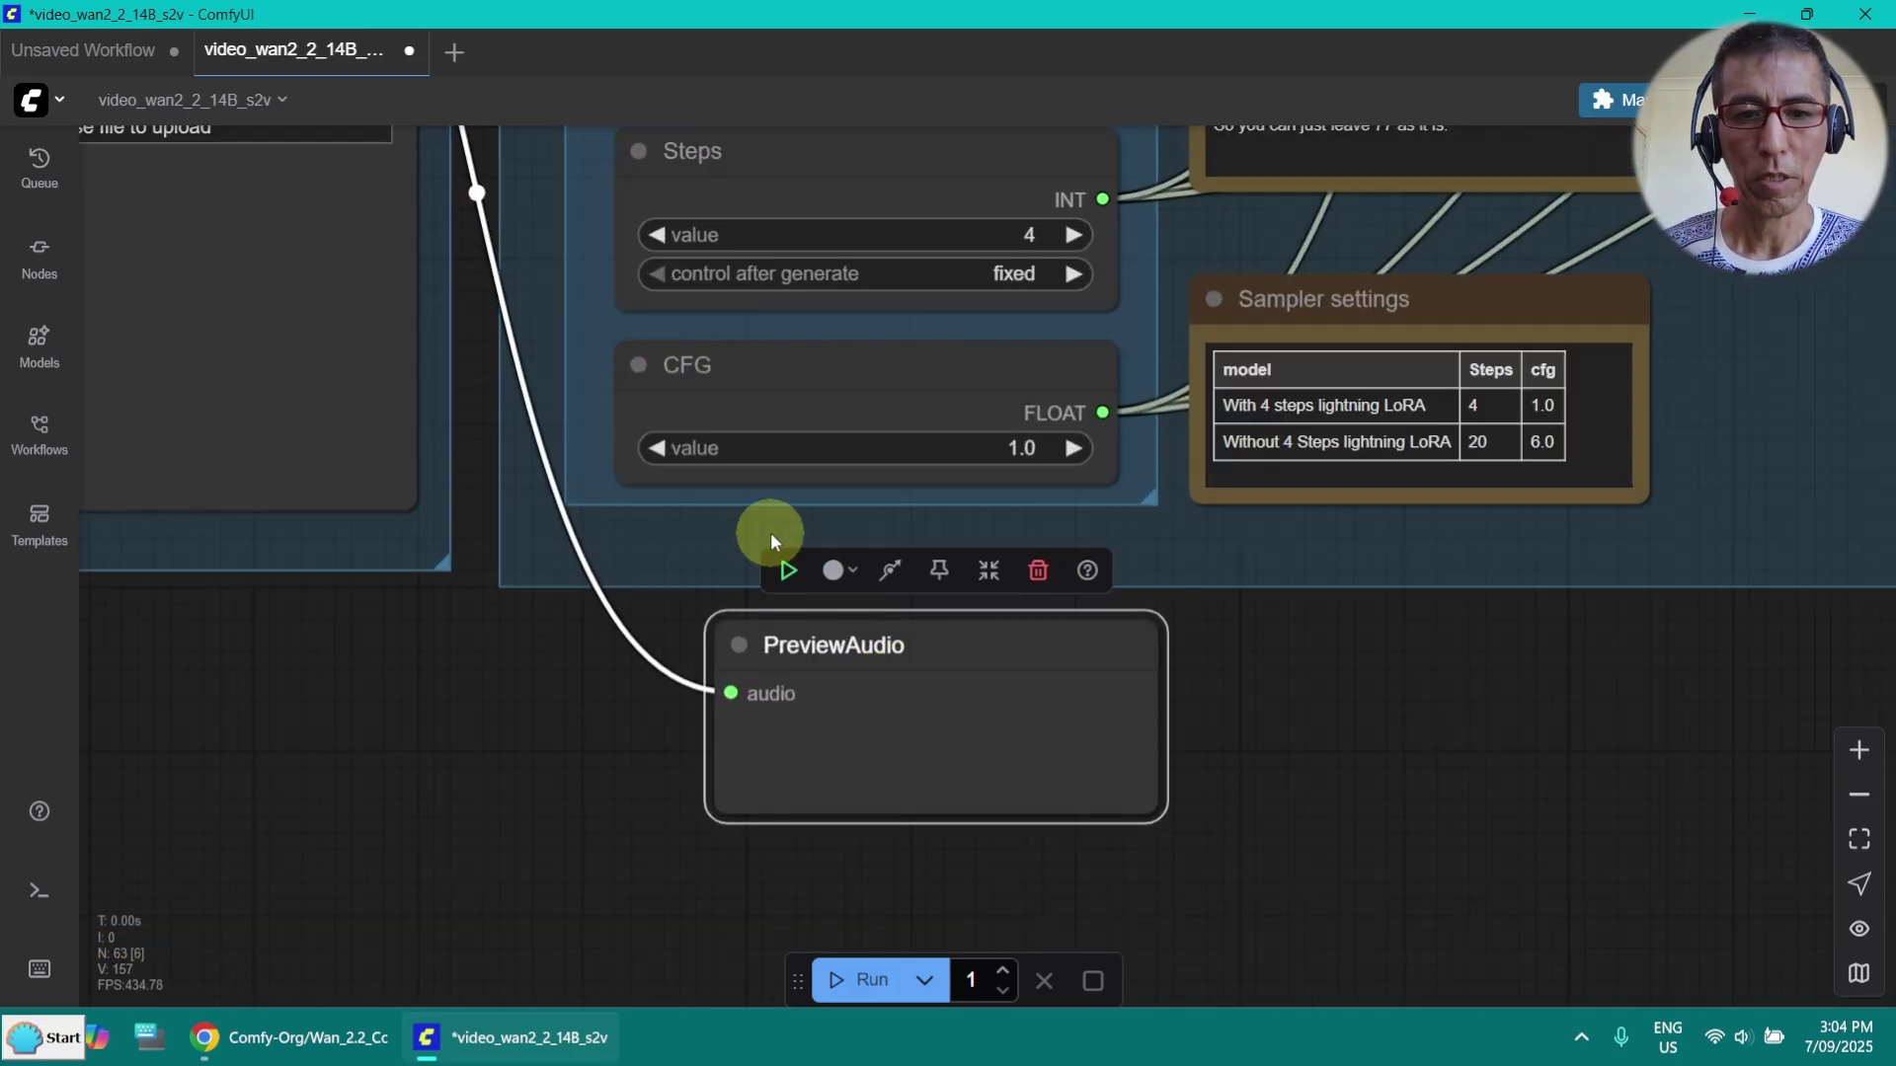
click(788, 573)
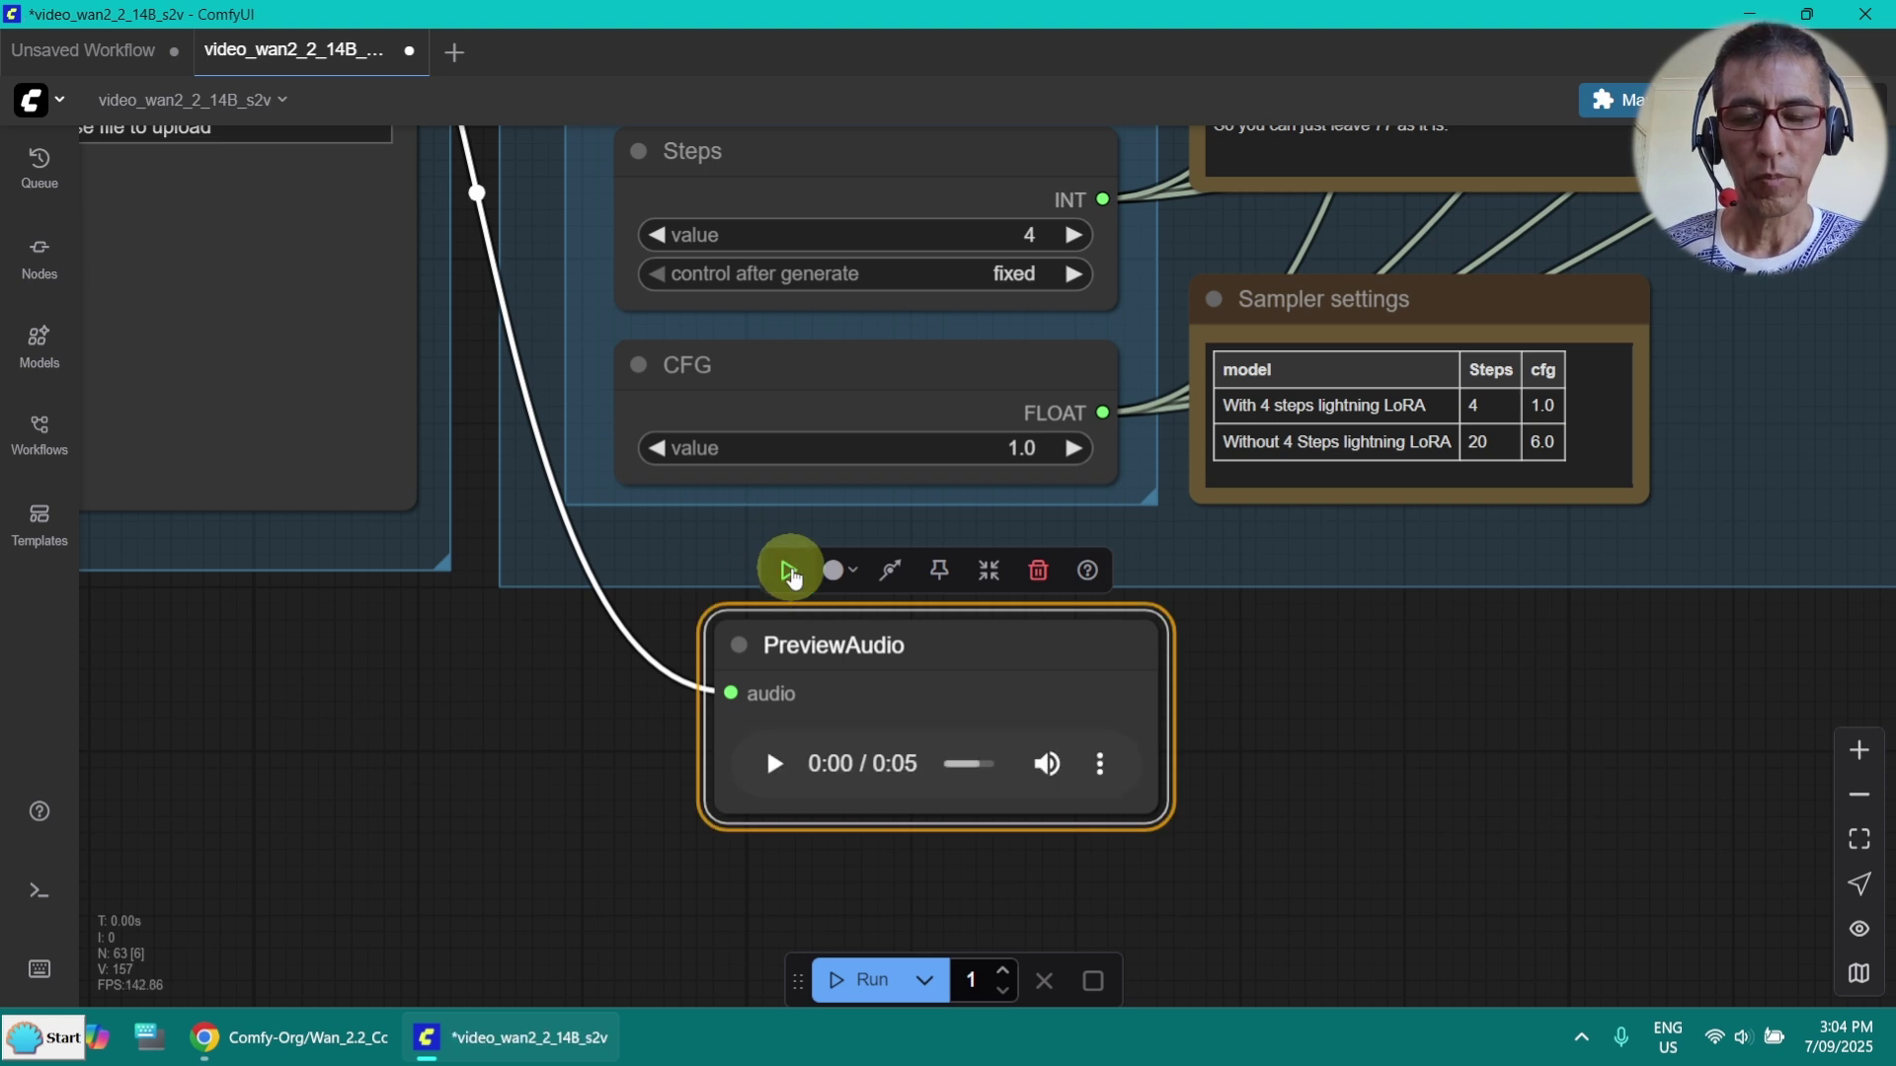
click(800, 770)
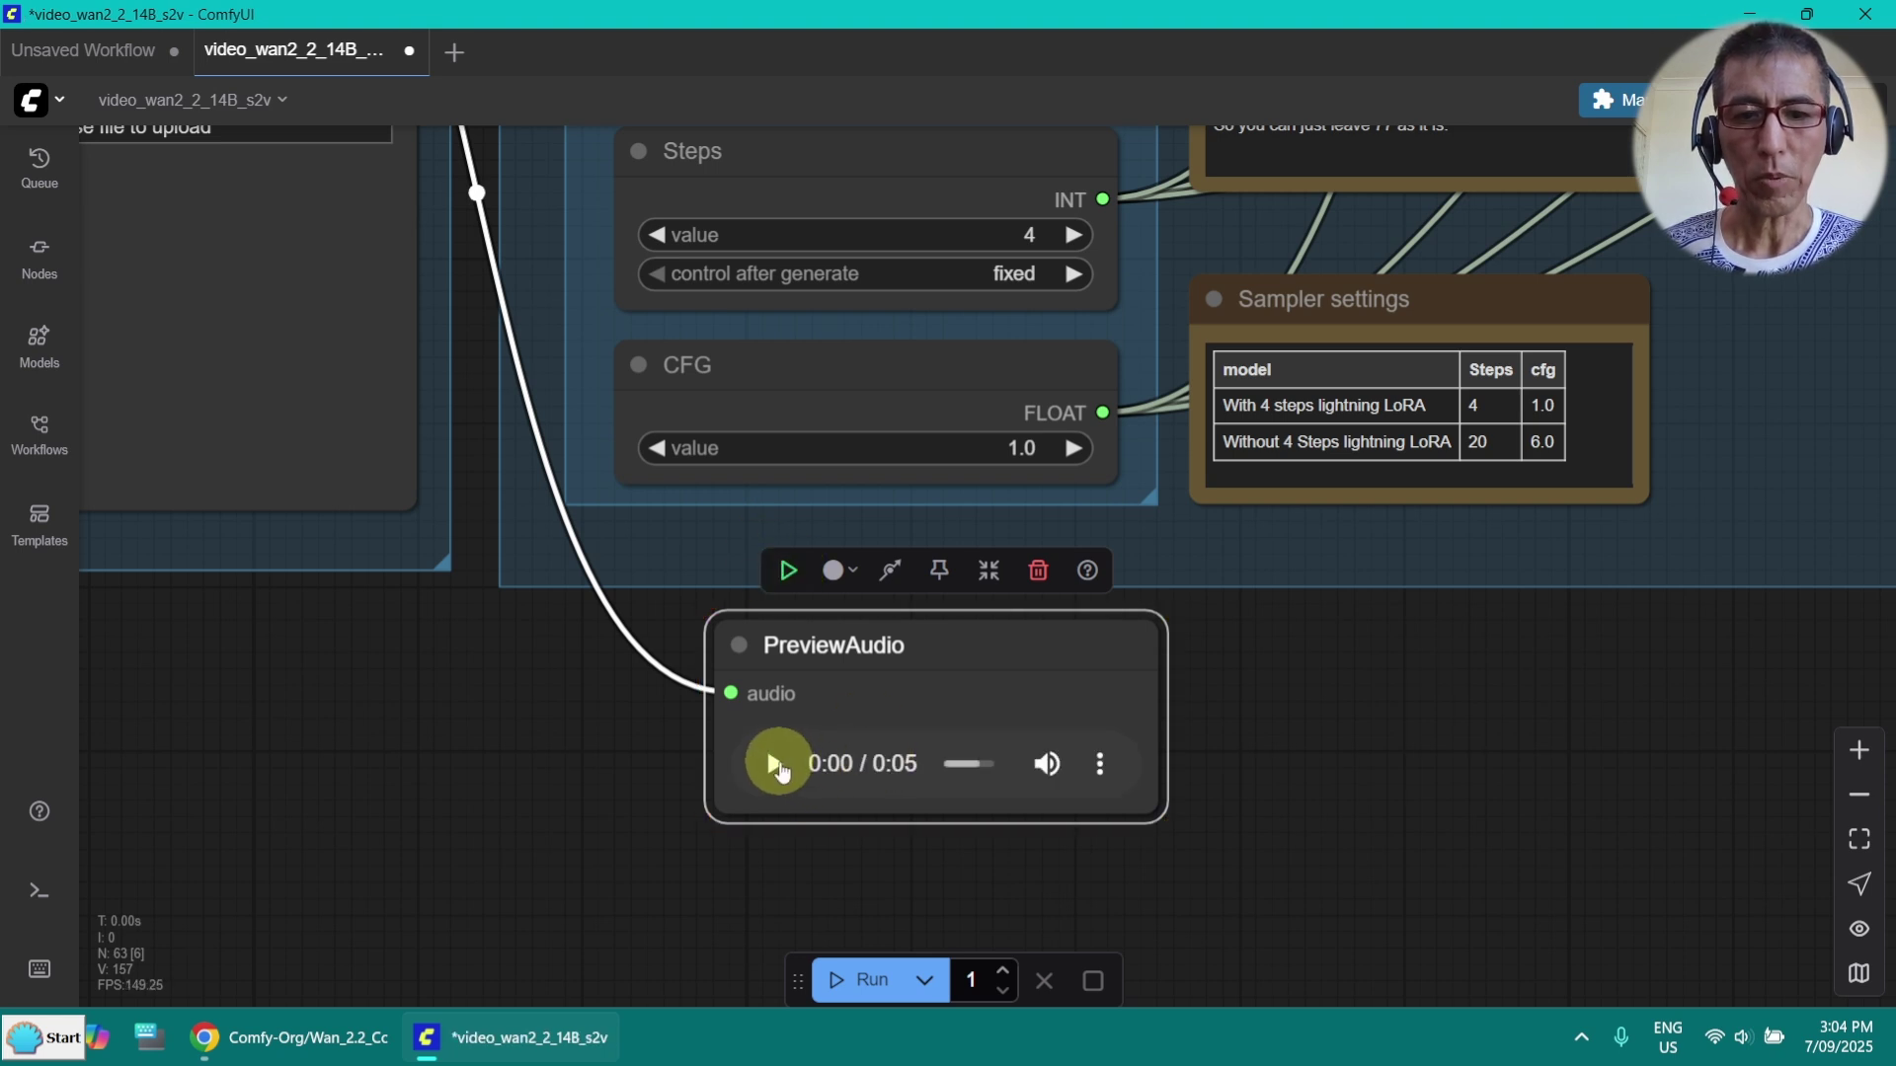
click(776, 763)
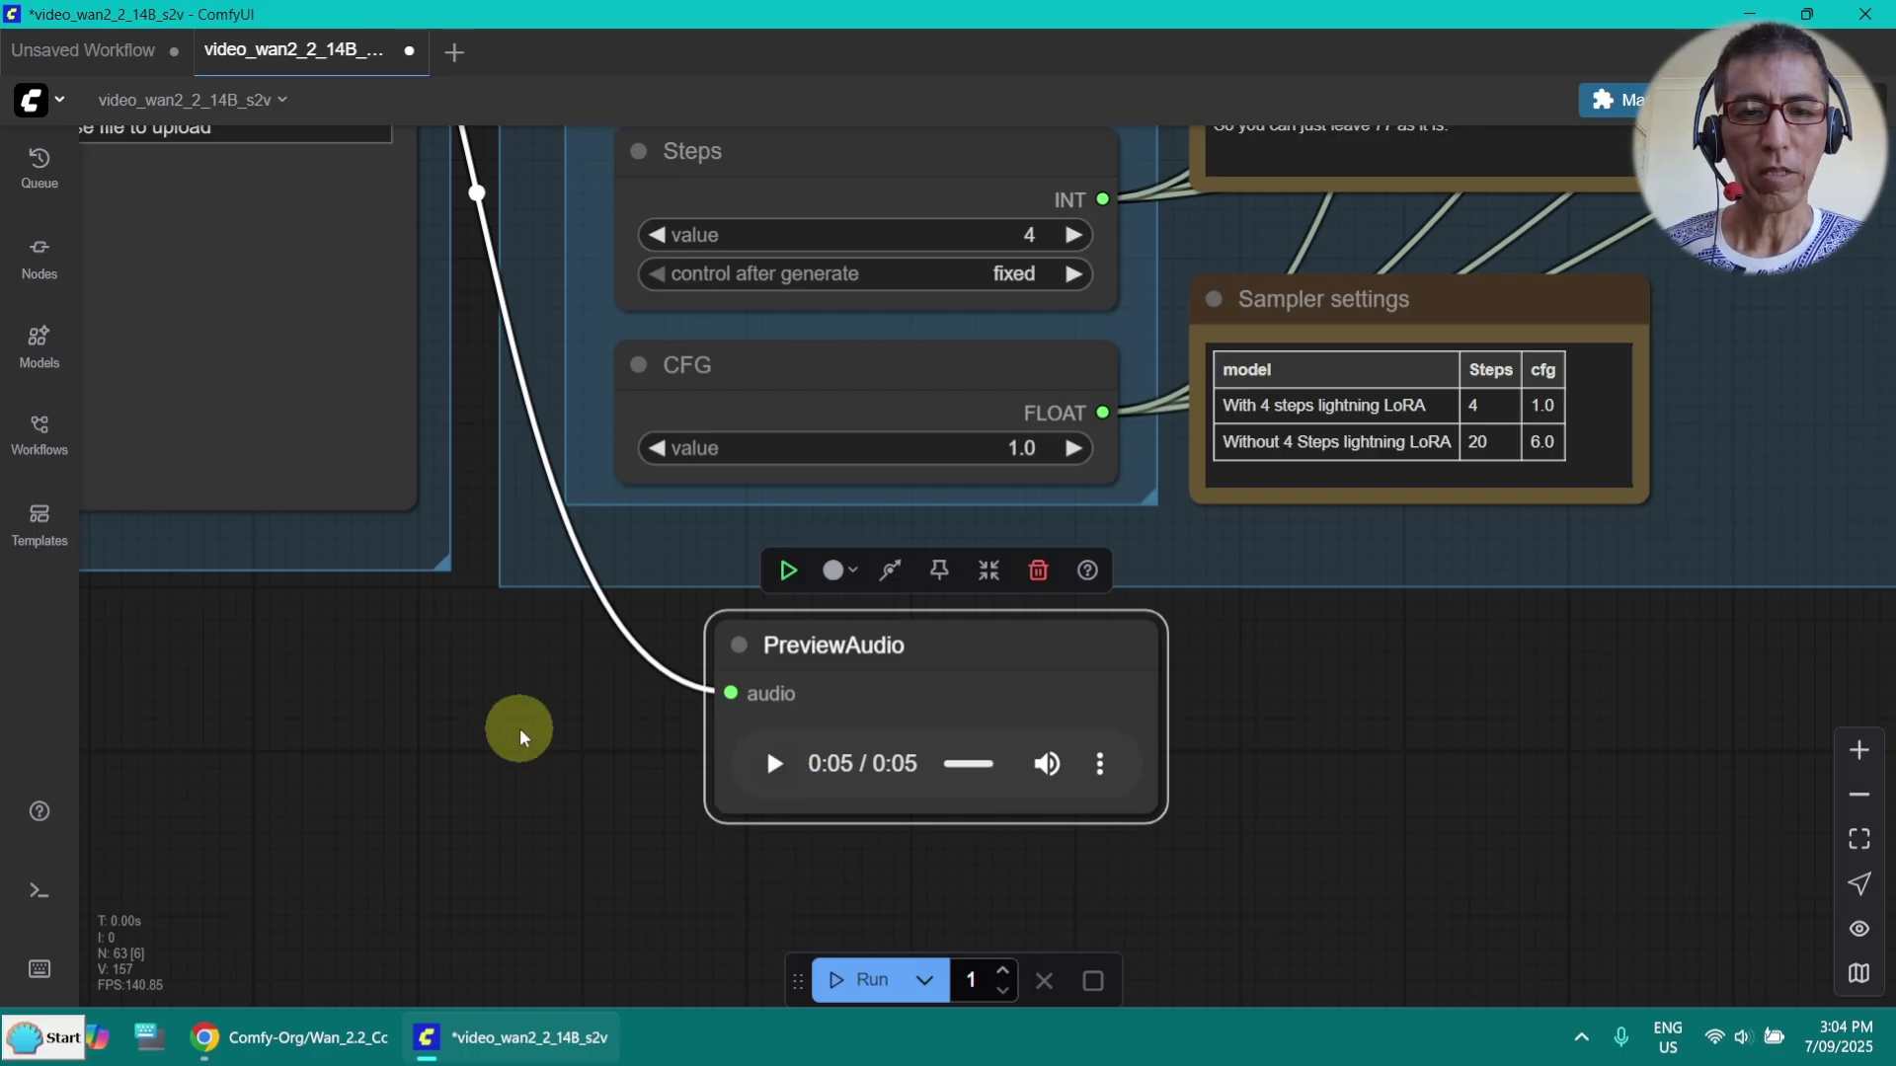
scroll(488, 716, down, 4)
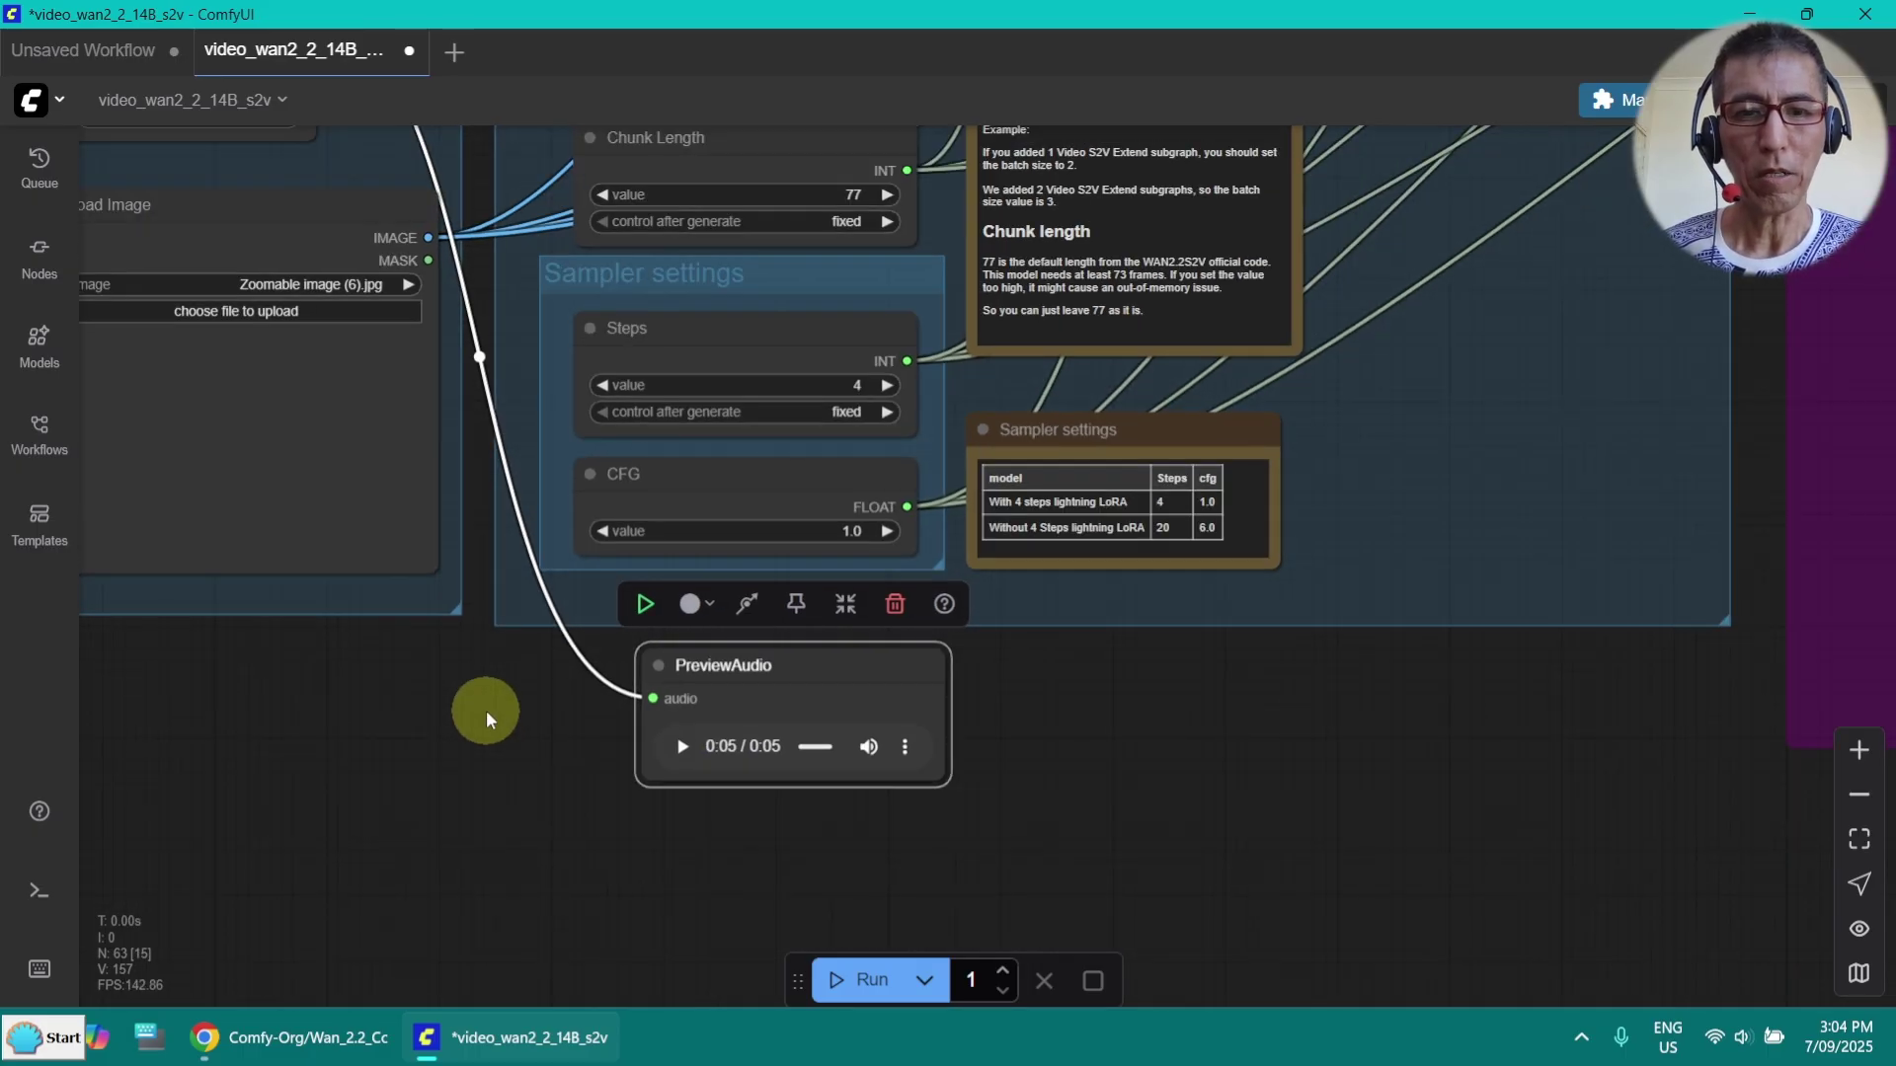
Load girl2singing.jpeg as the reference image in the Load Image node
drag(488, 716, 656, 796)
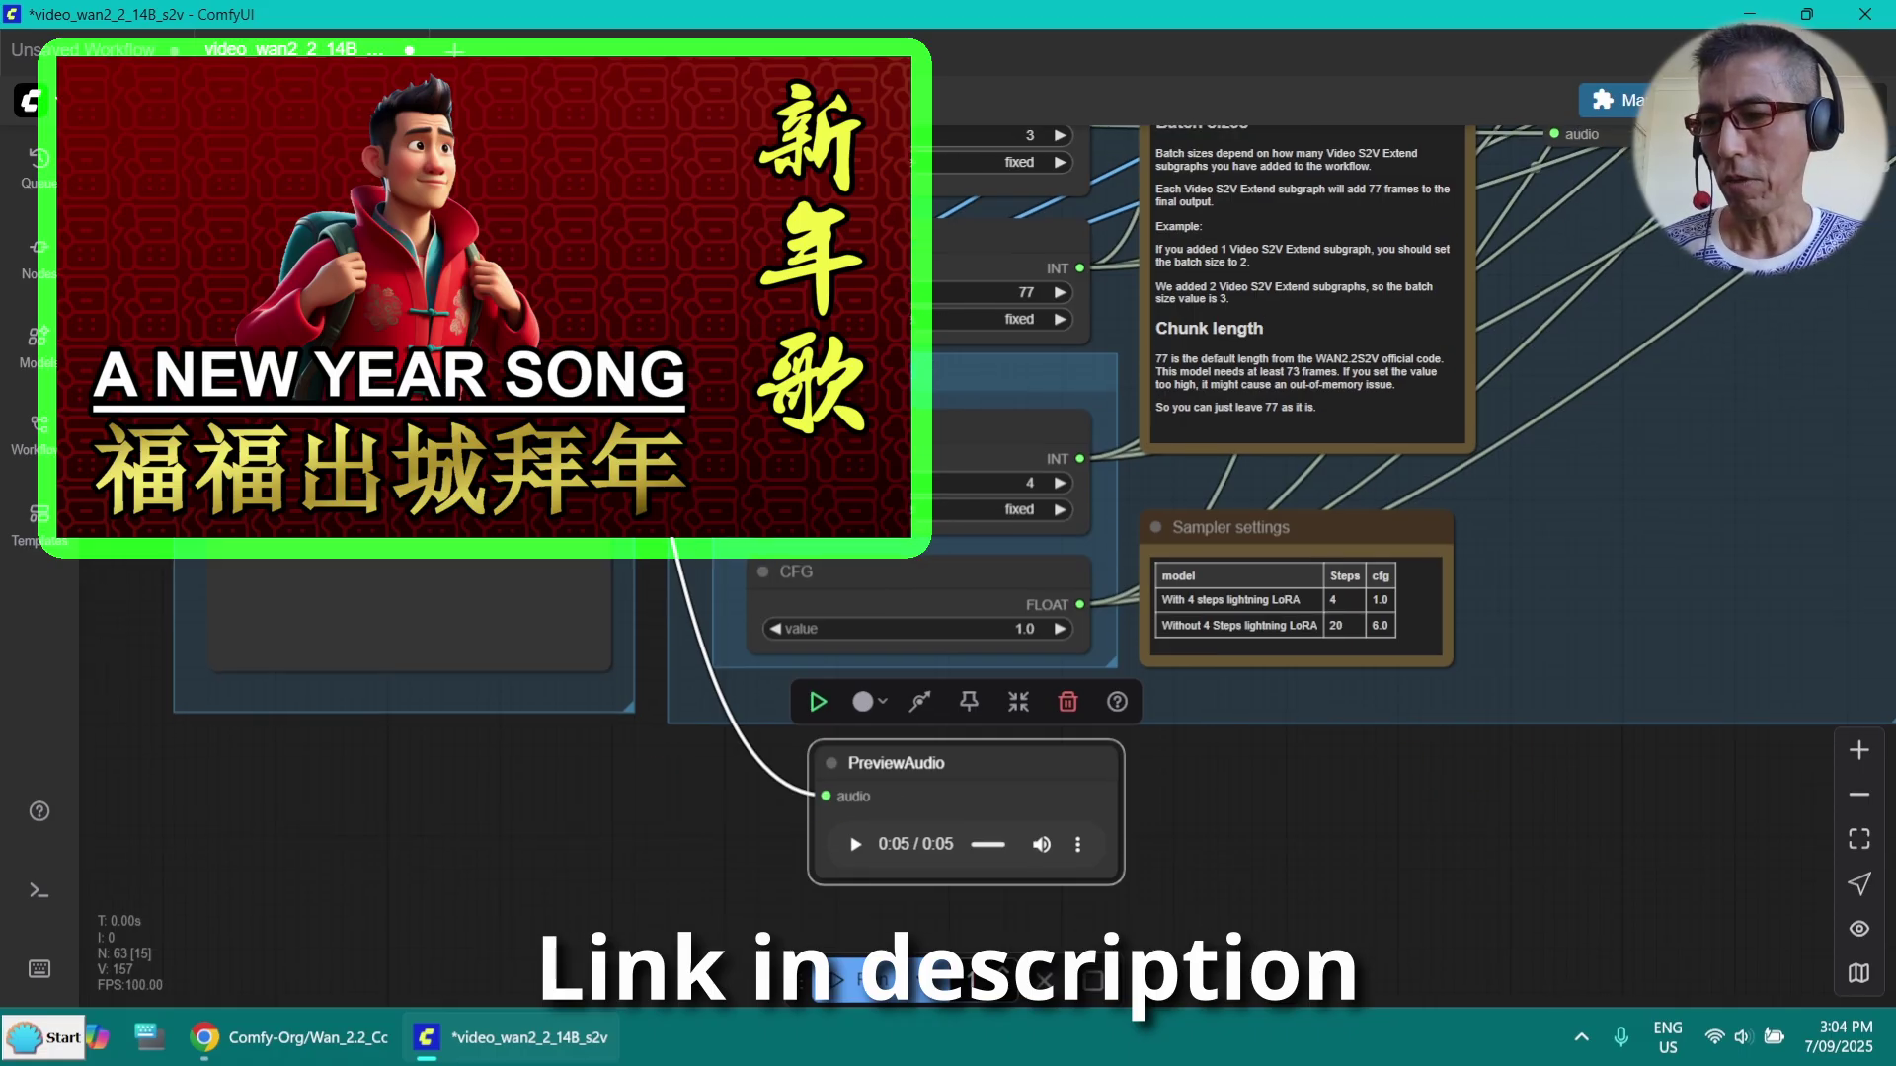
drag(770, 671, 405, 563)
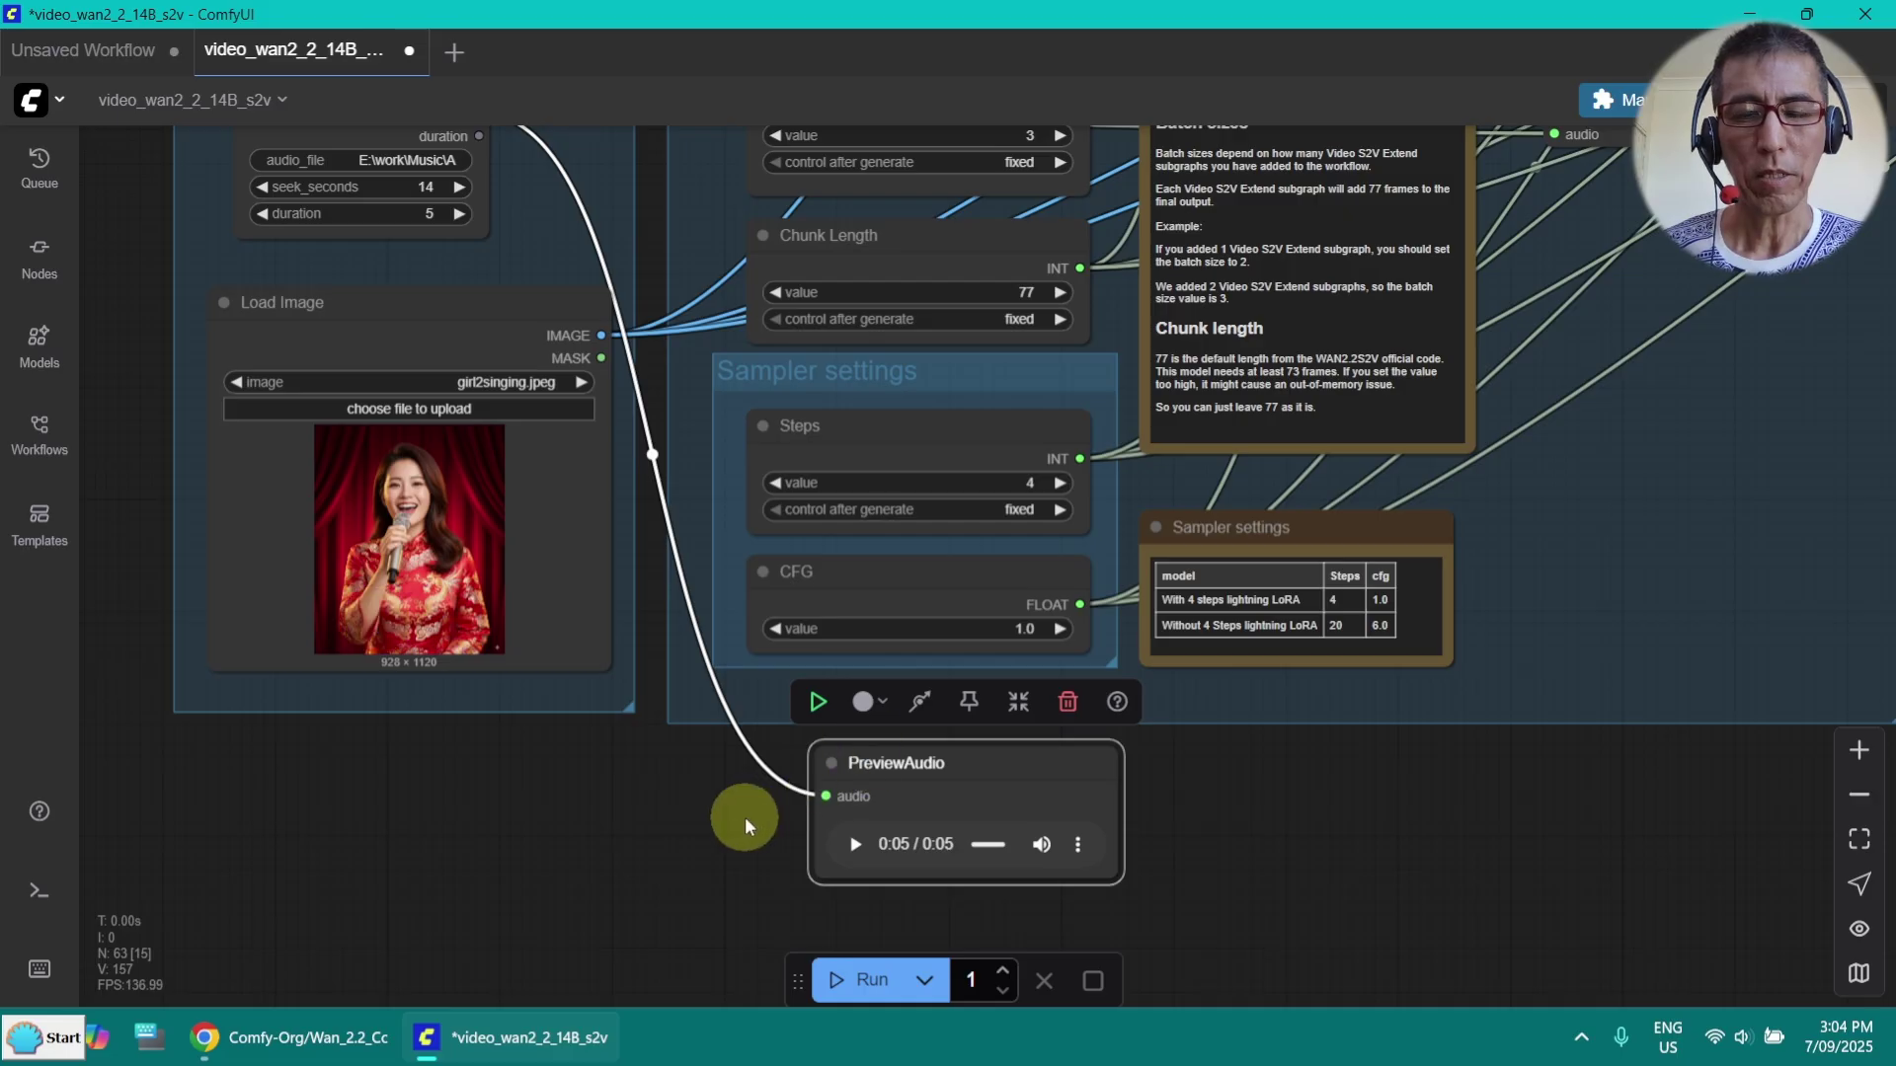
Examine the KSampler and the chain of Video S2V Extend nodes to see which sampling segments are active
scroll(745, 816, down, 4)
scroll(1551, 434, up, 5)
drag(1550, 434, 1450, 711)
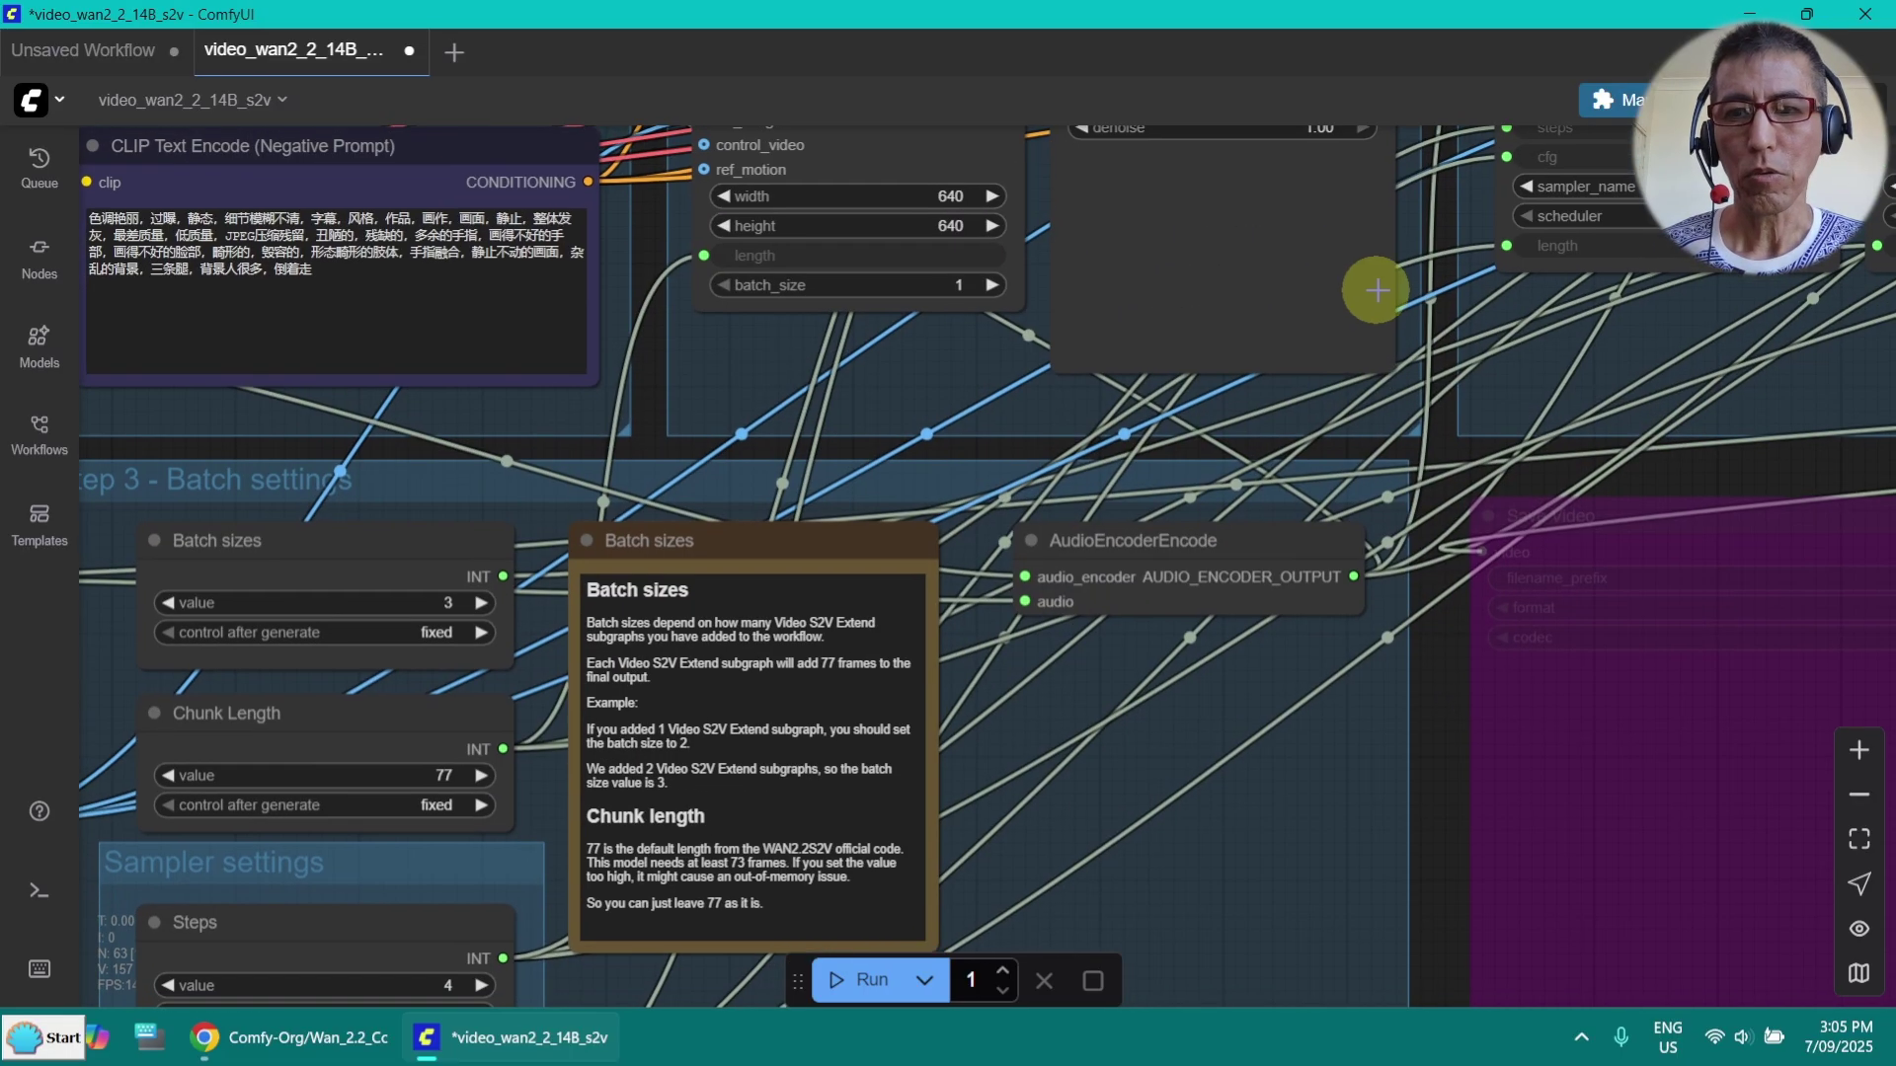
scroll(1412, 316, down, 5)
drag(1436, 235, 1003, 496)
click(908, 259)
scroll(1016, 193, up, 5)
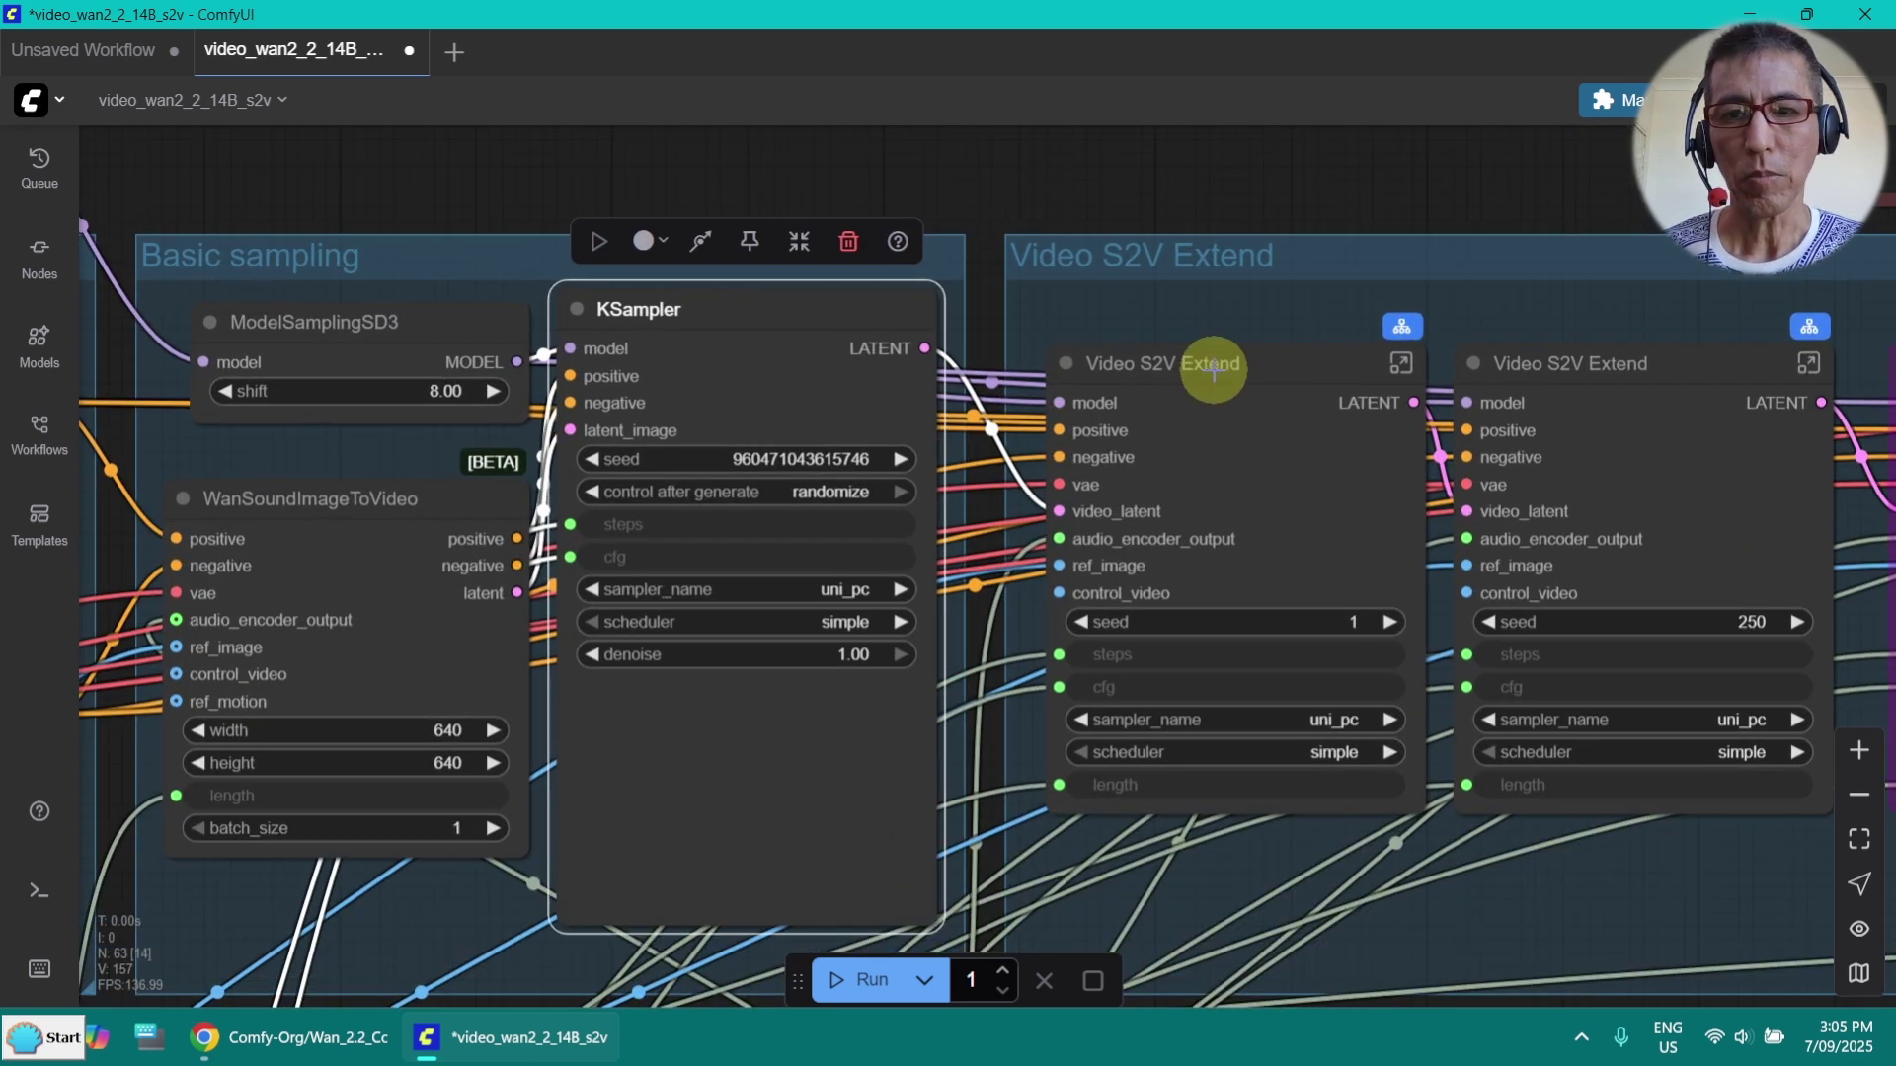
click(1229, 366)
click(1669, 367)
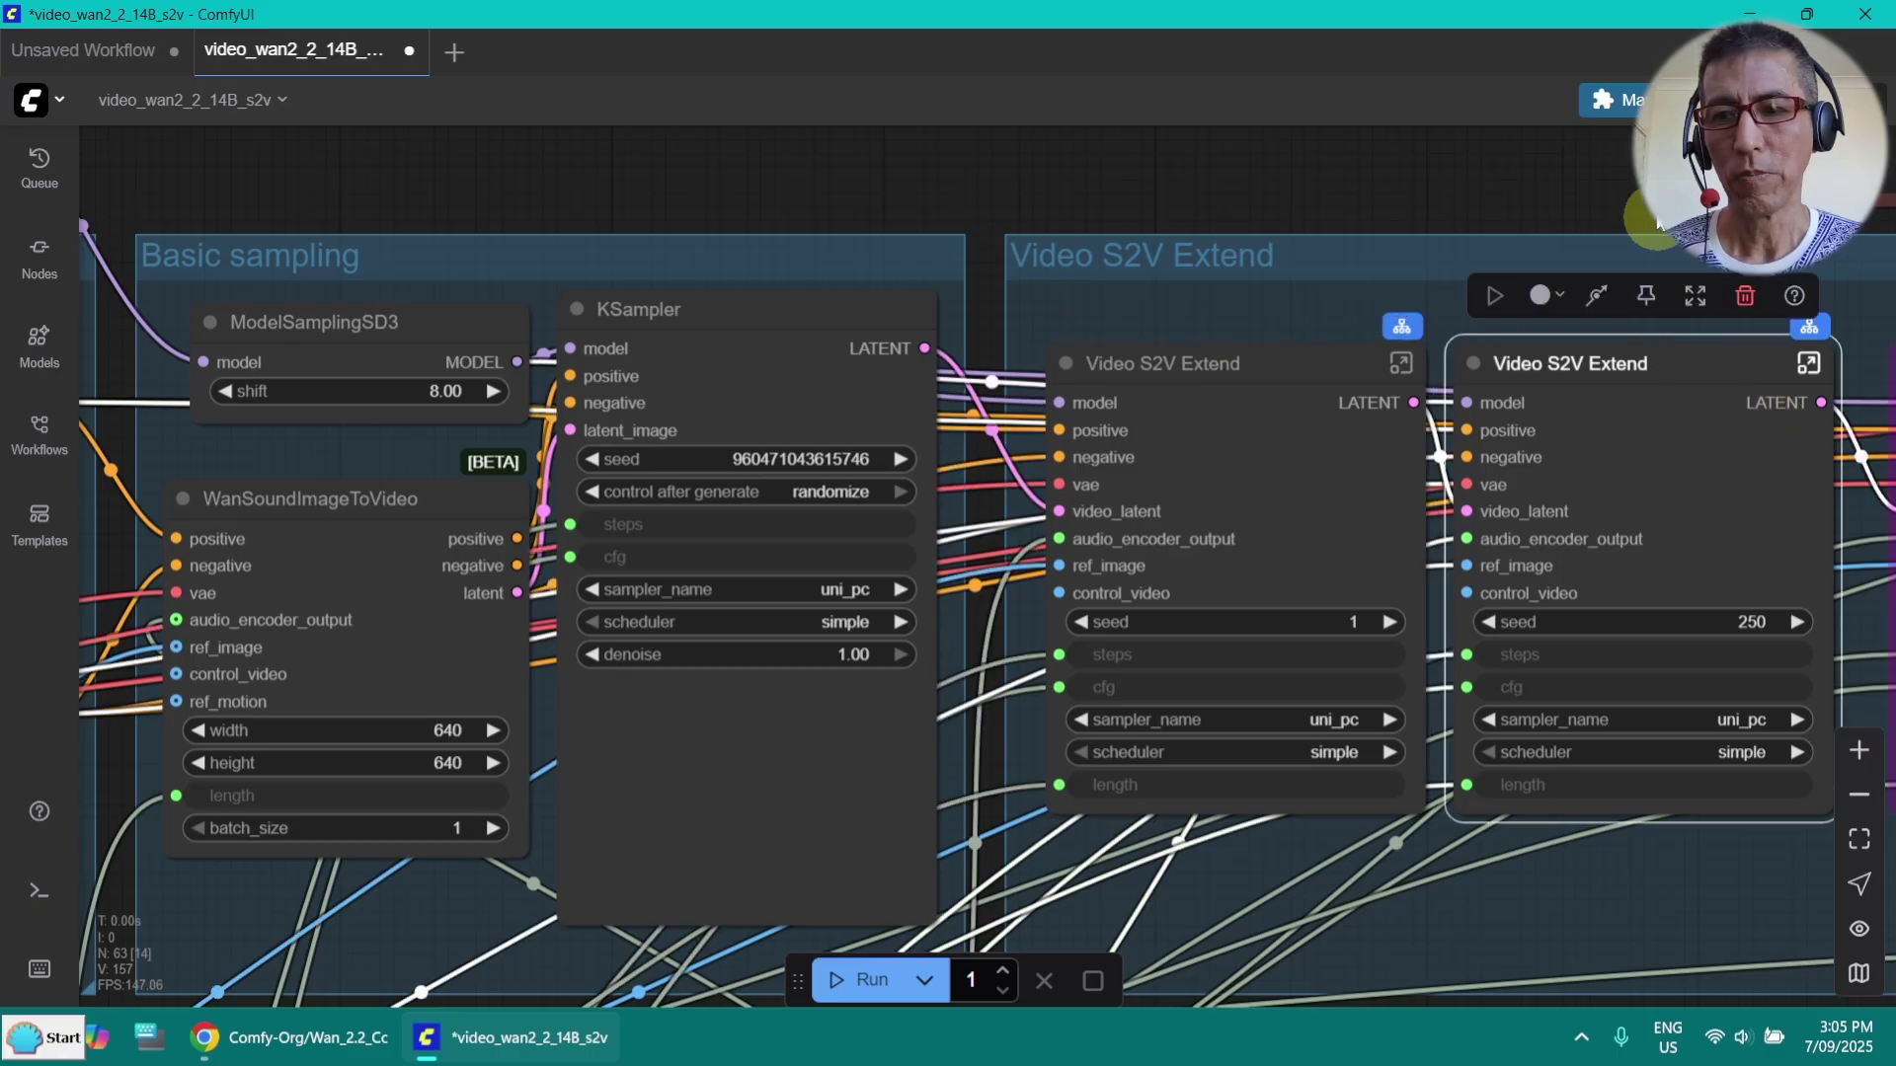
drag(1580, 173, 1240, 192)
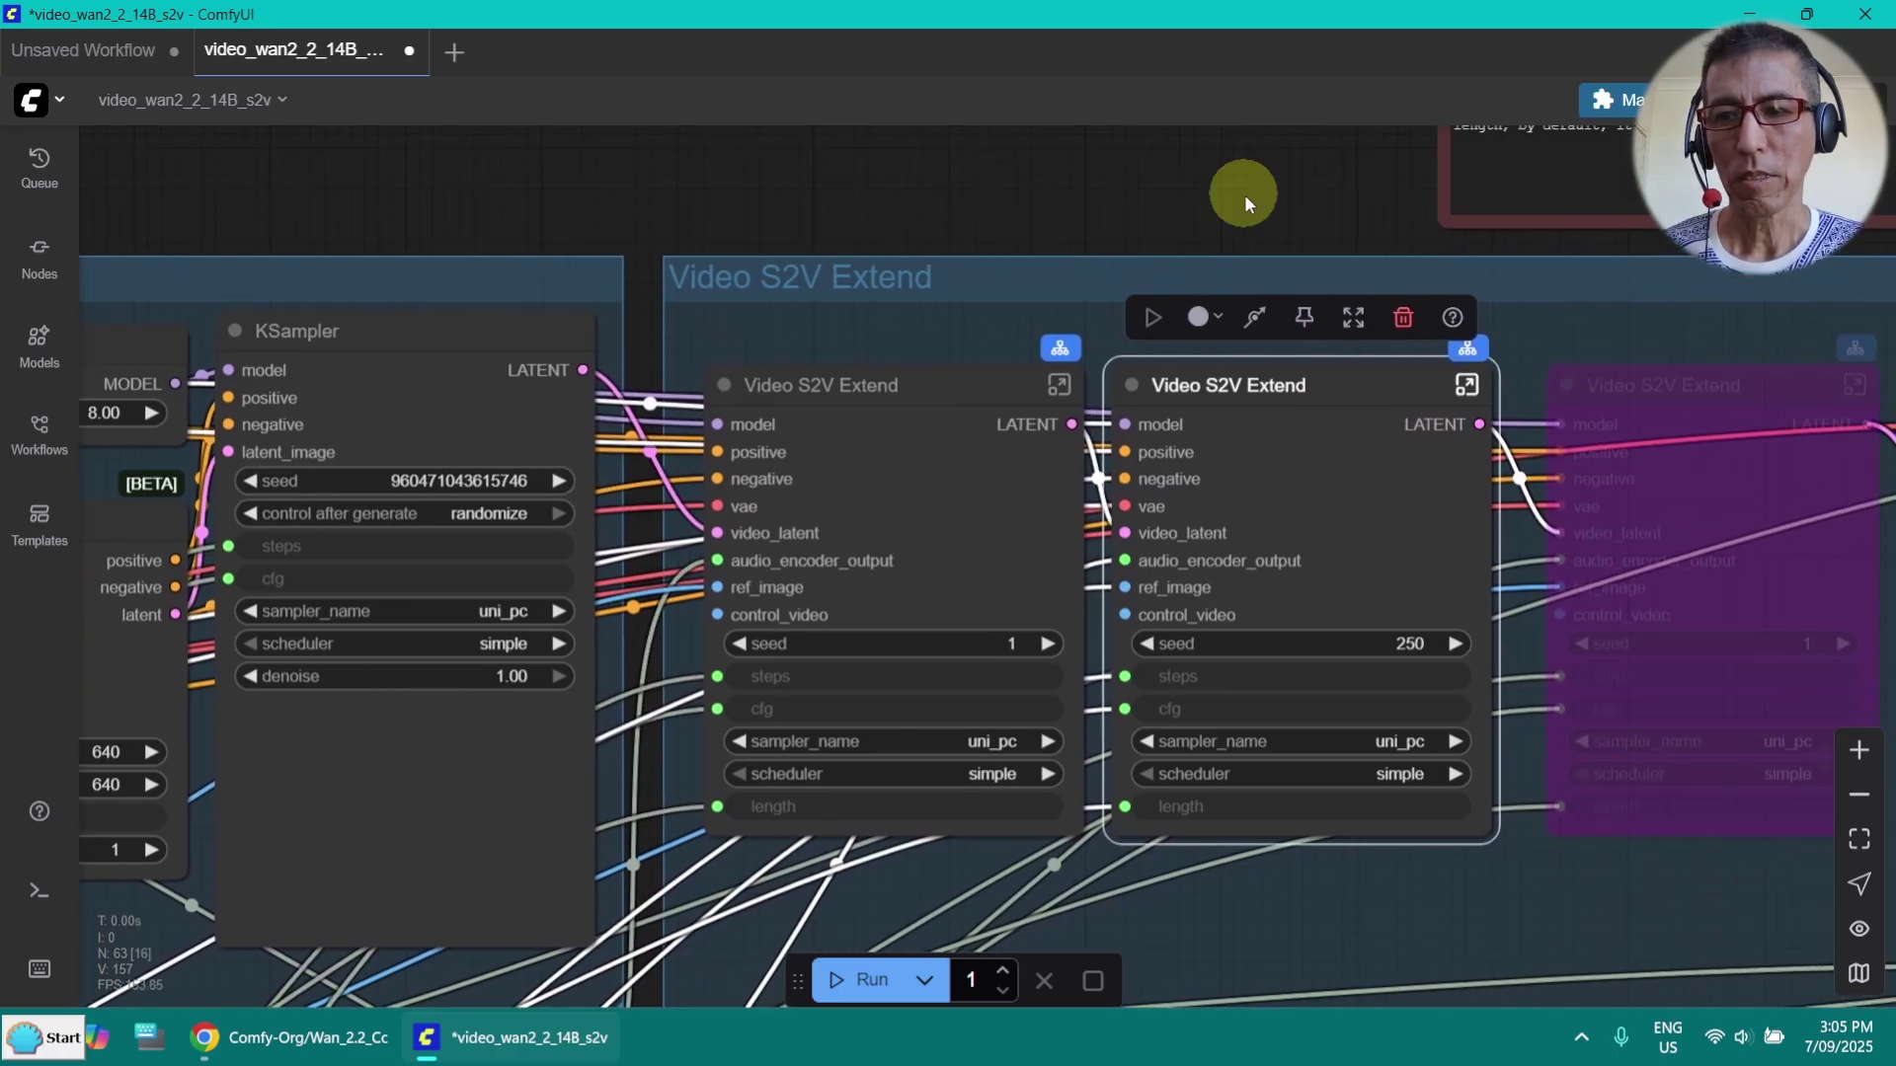
click(1693, 385)
scroll(994, 197, down, 4)
drag(958, 197, 1370, 161)
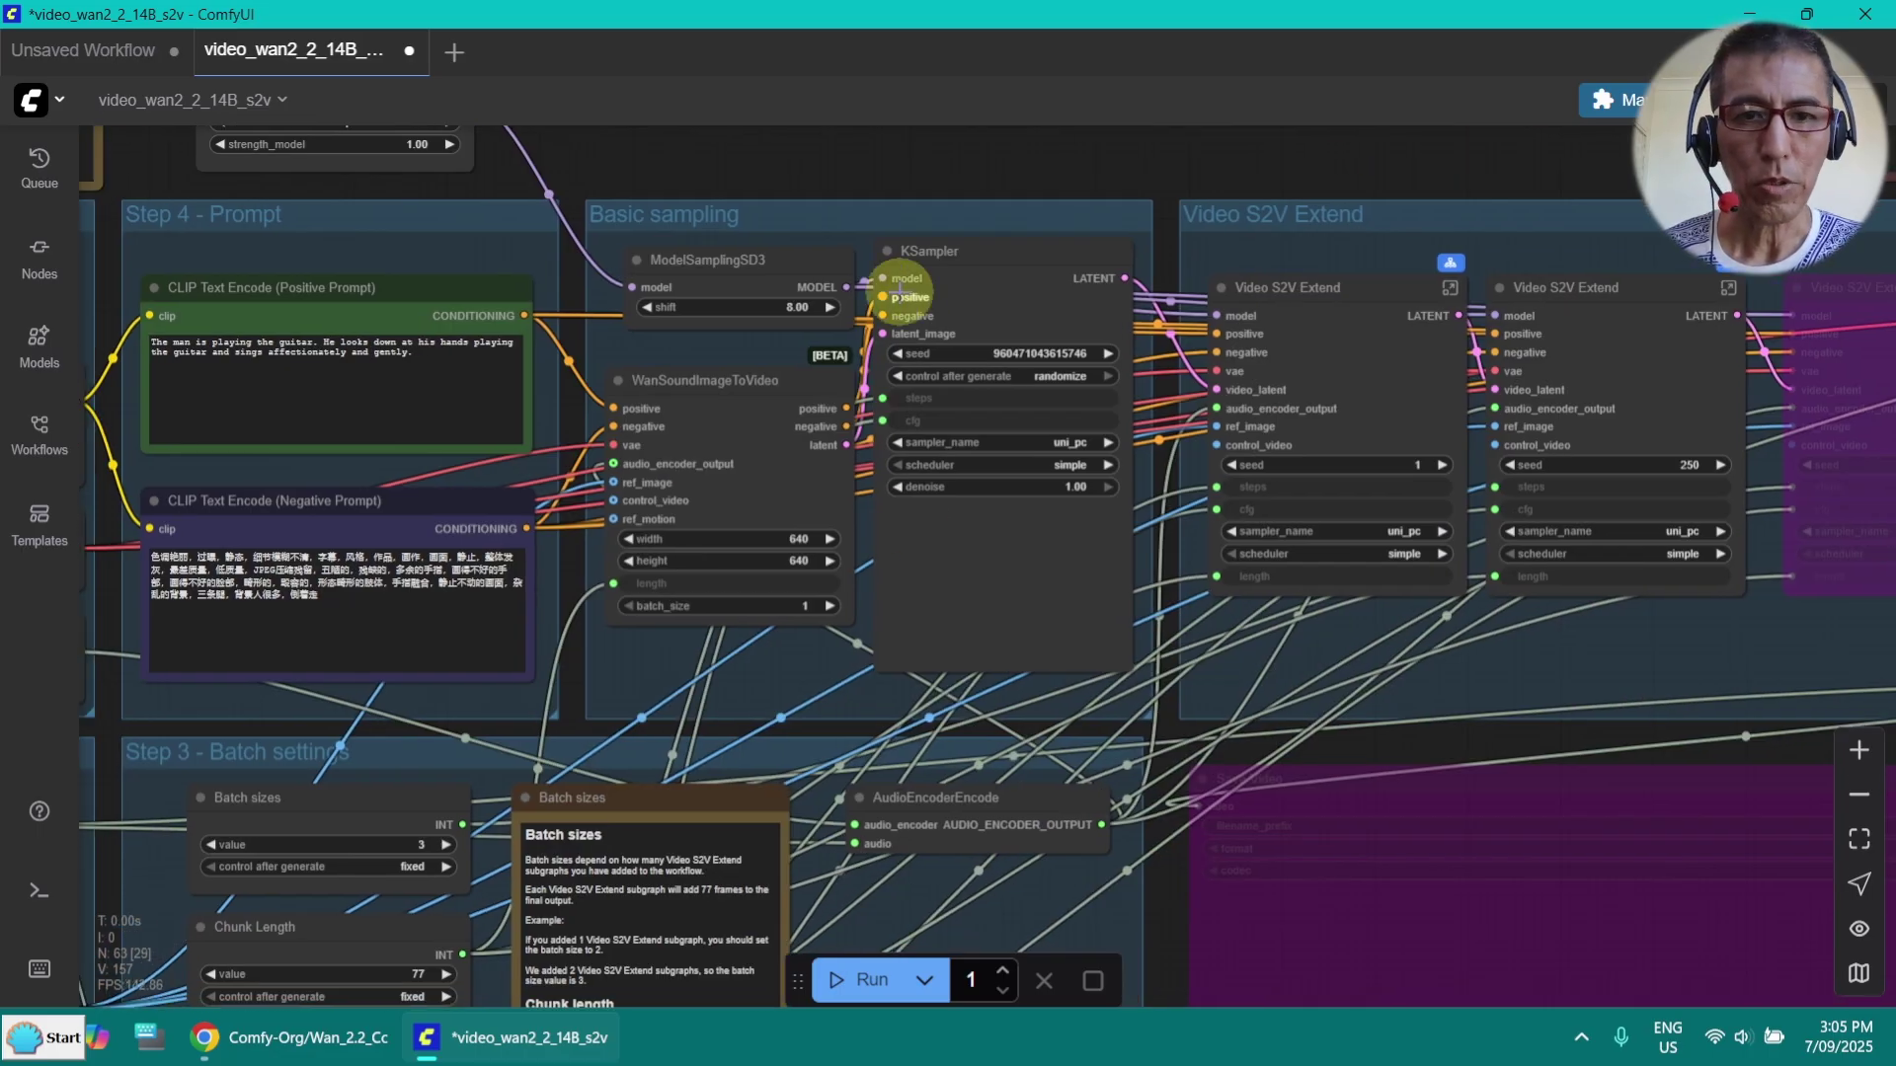
Read the Batch sizes note on how the value depends on the number of Video S2V Extend subgraphs
scroll(578, 382, down, 3)
drag(579, 383, 1184, 124)
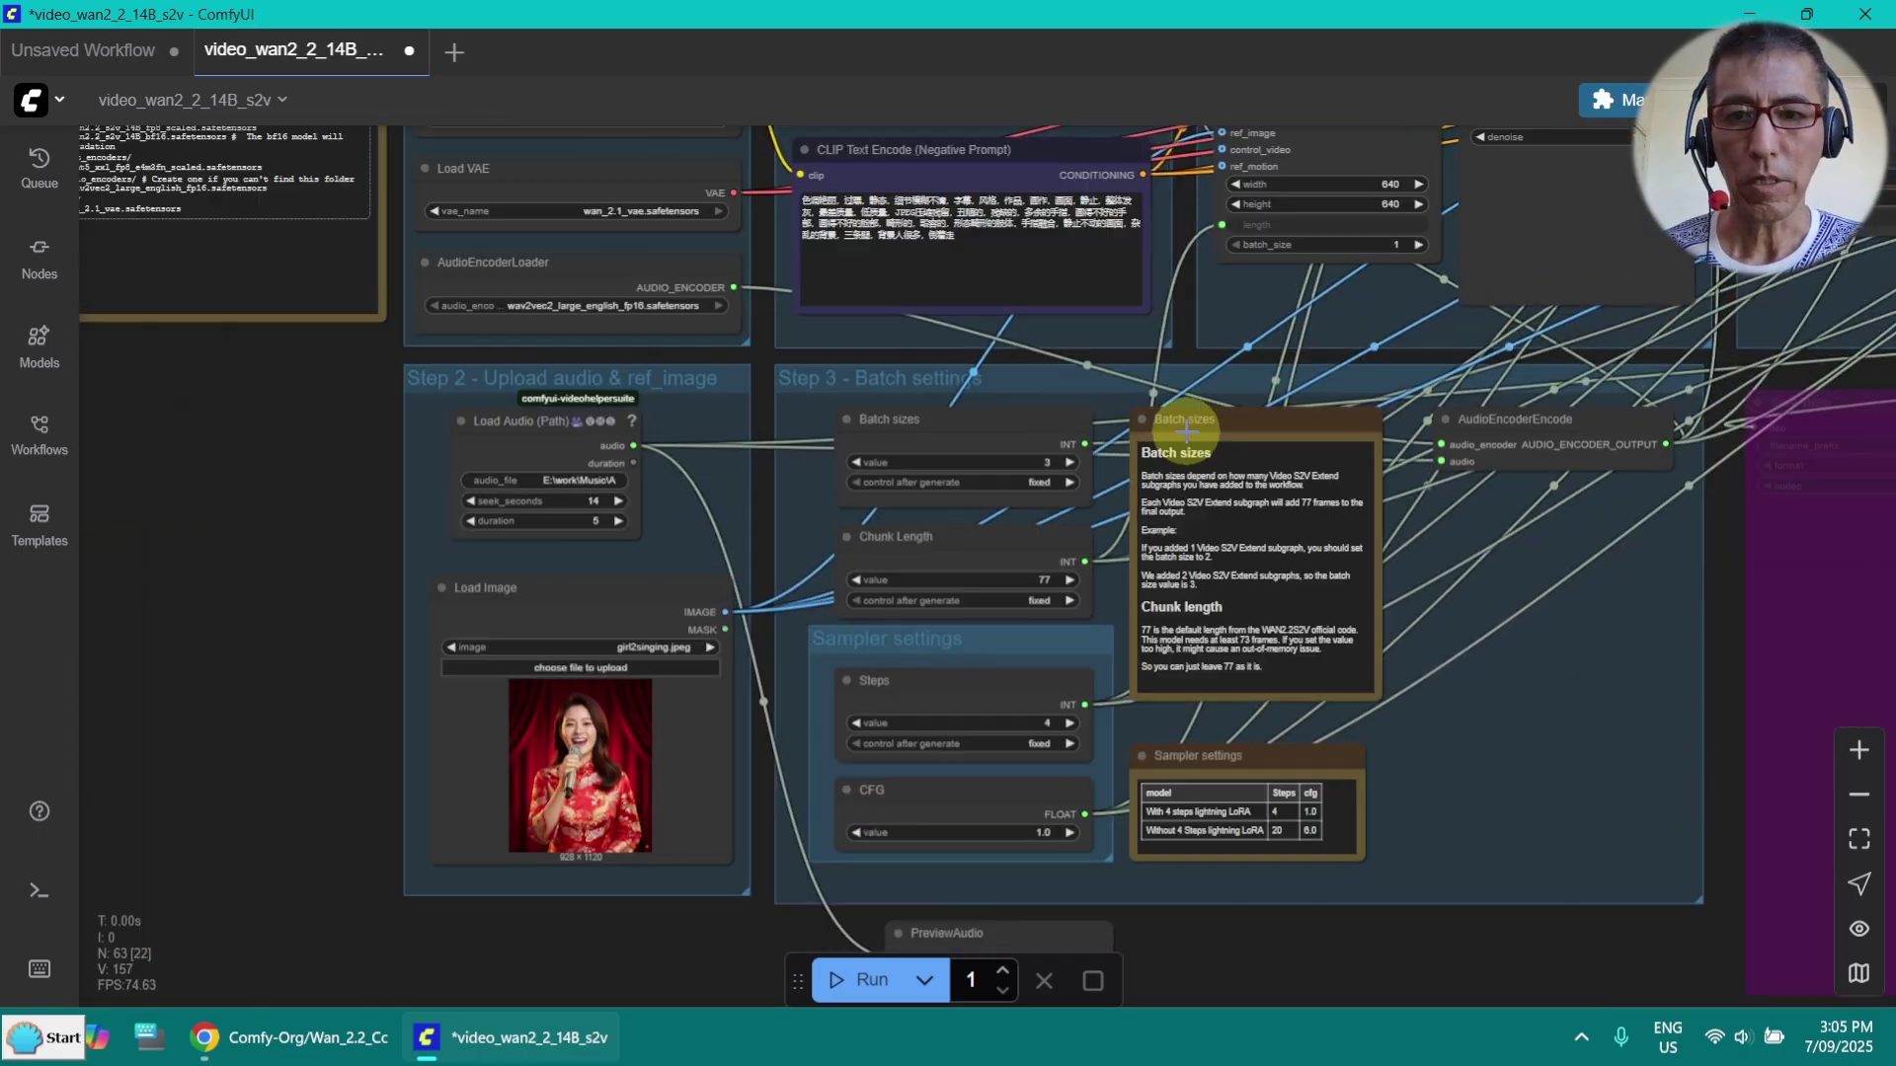
scroll(1175, 375, up, 10)
drag(1194, 237, 995, 204)
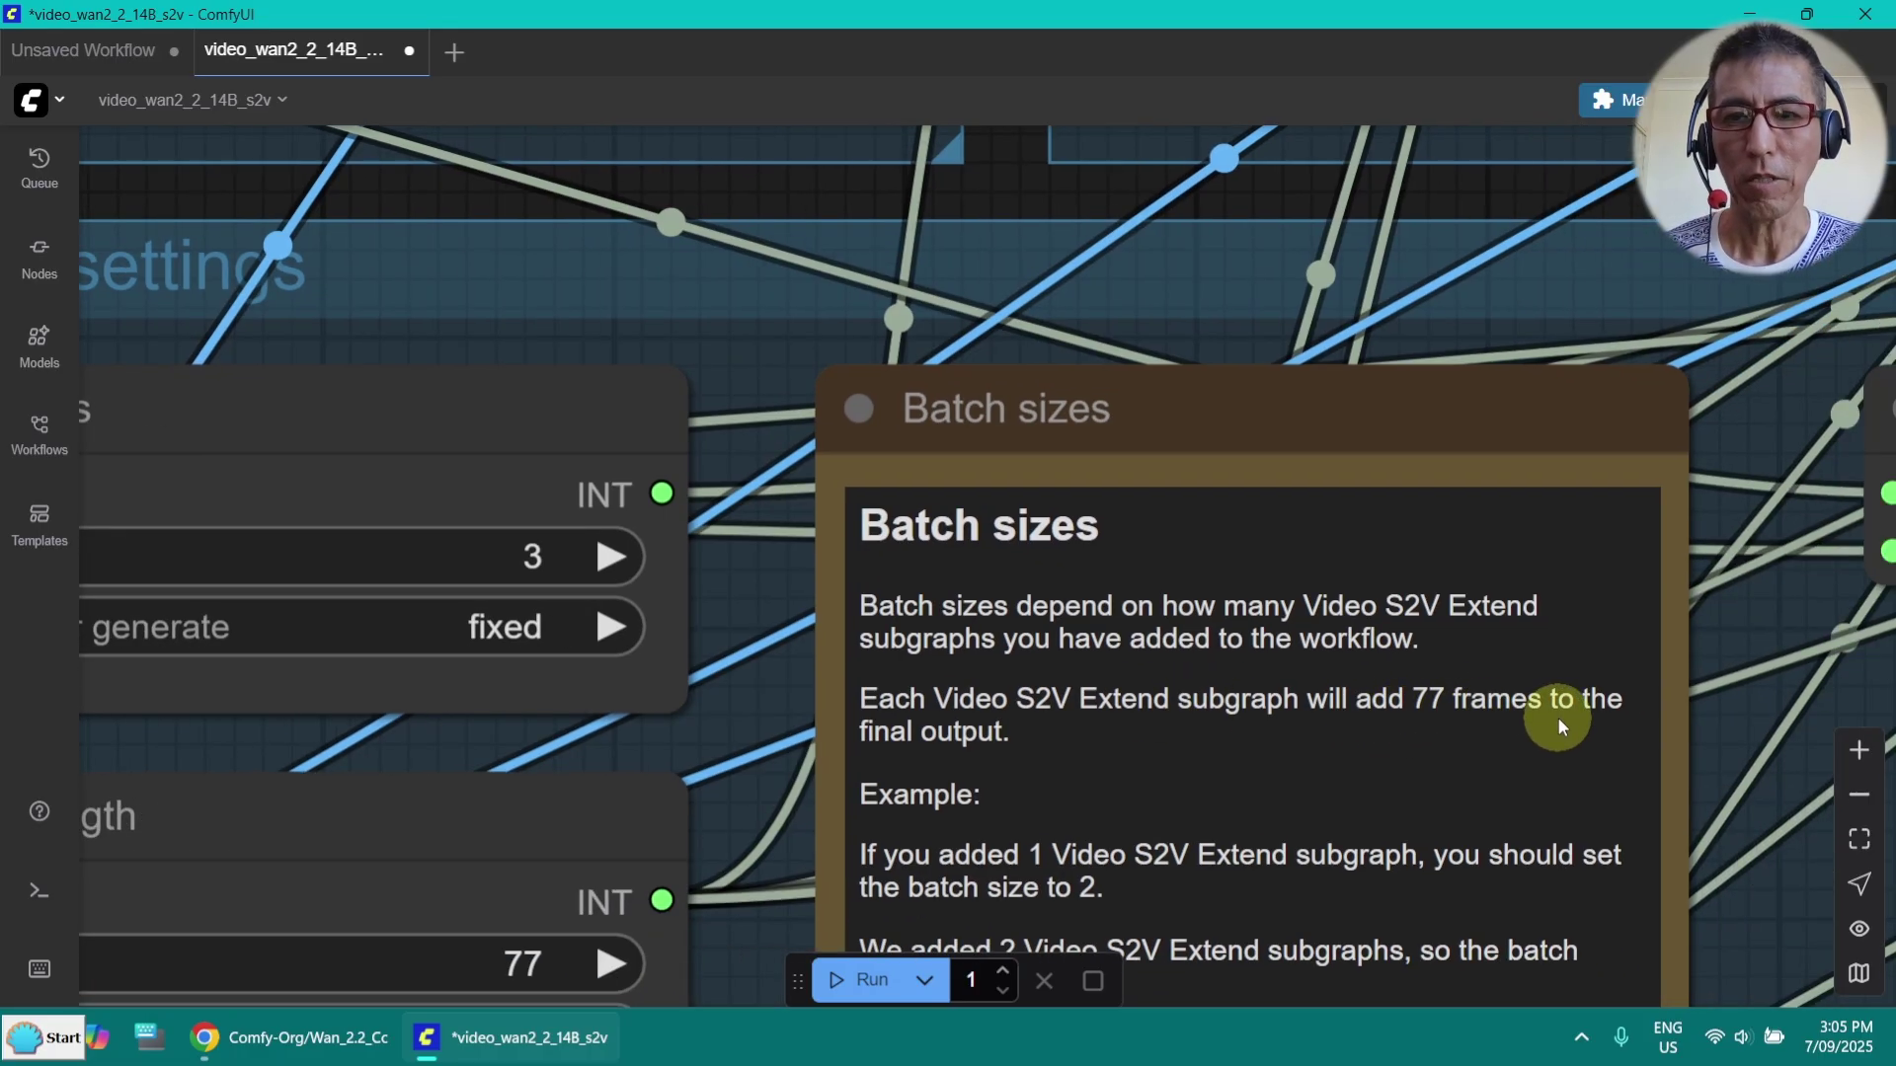
scroll(1013, 195, down, 3)
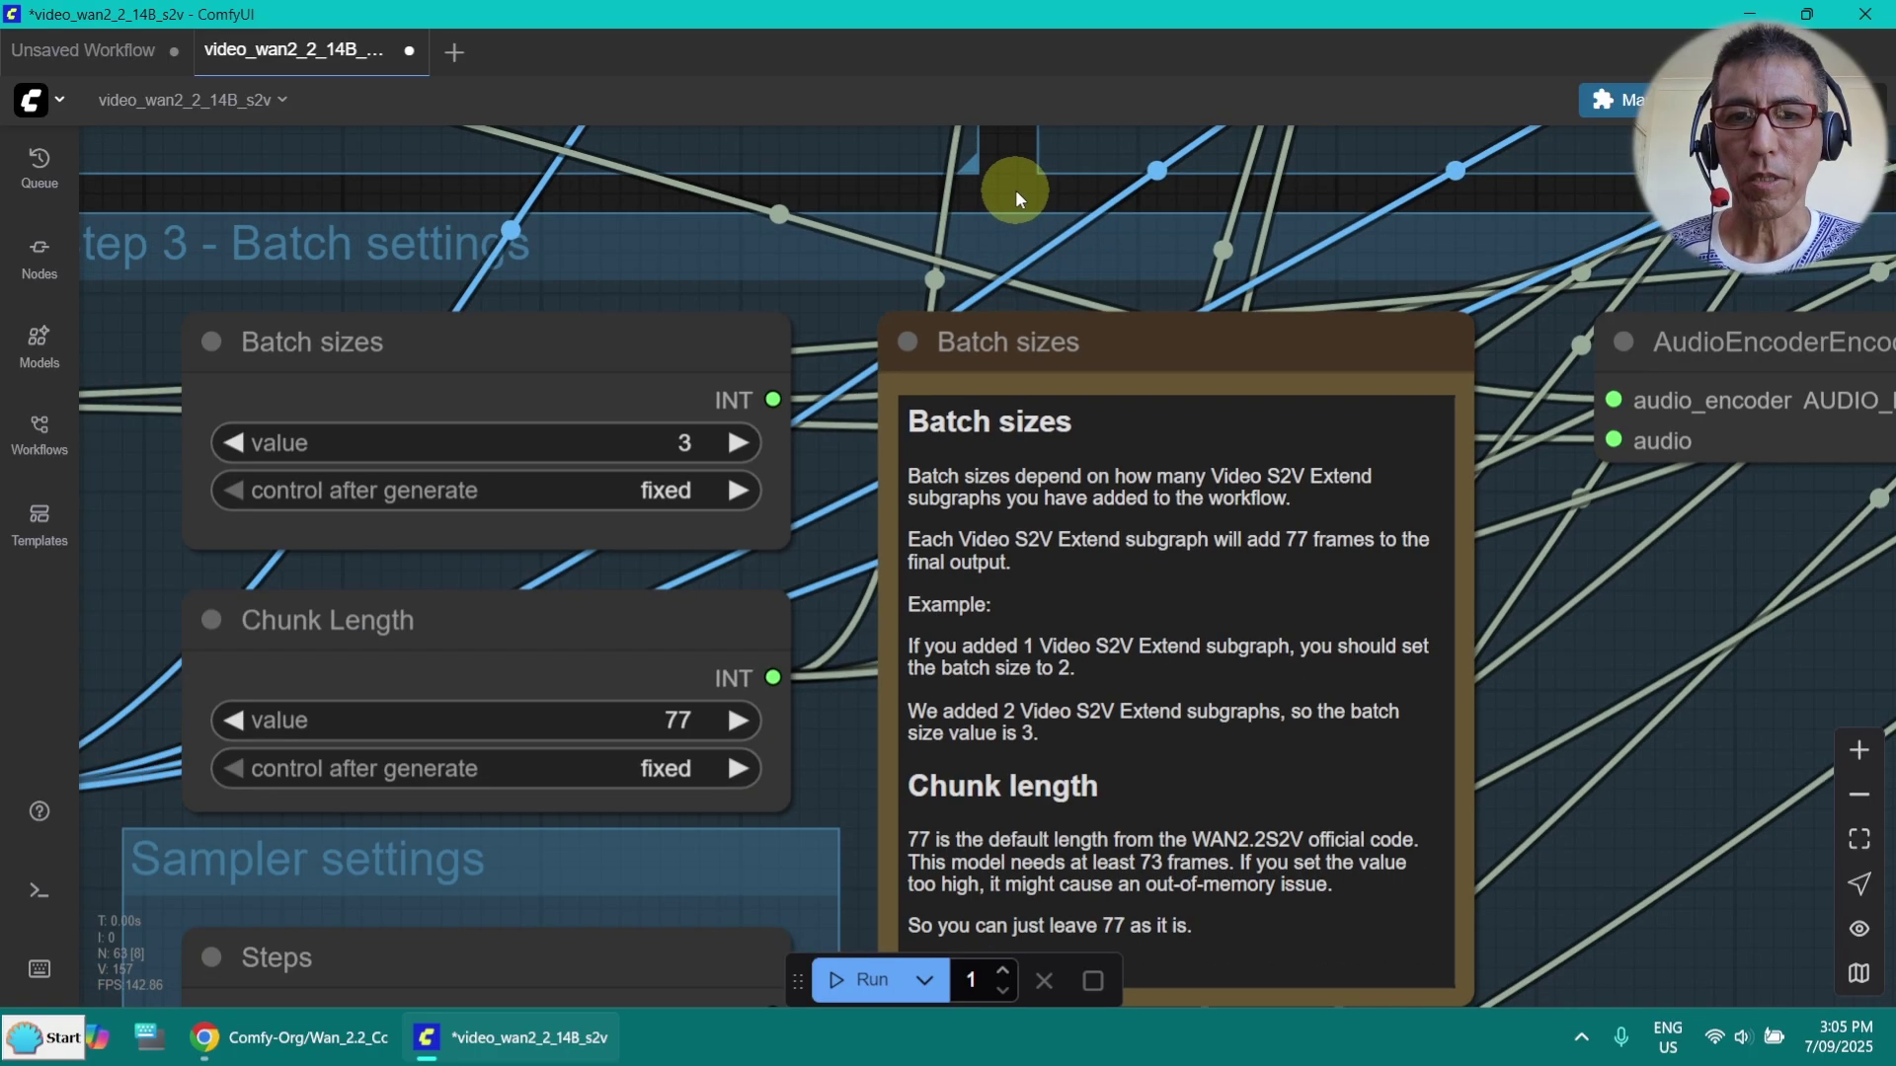
Bypass the two active Video S2V Extend nodes
drag(1015, 189, 888, 955)
scroll(886, 826, down, 5)
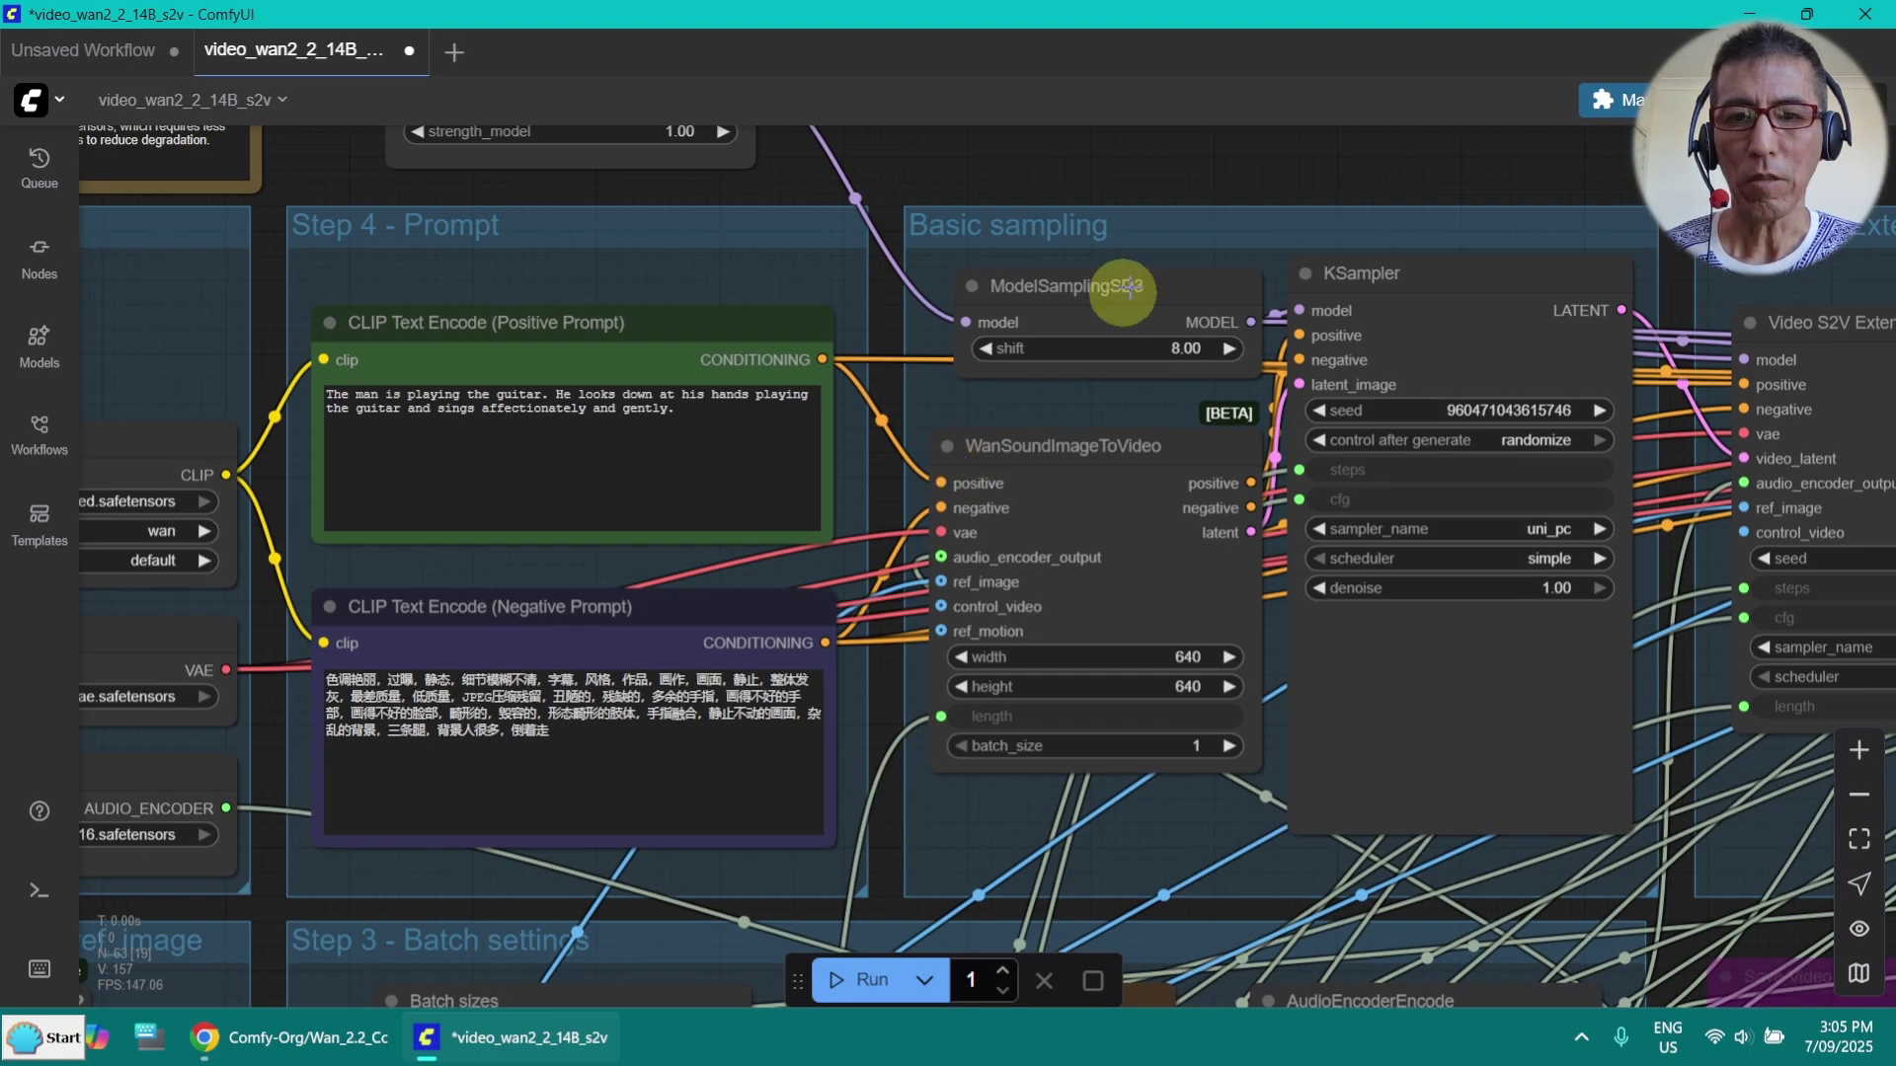
drag(1243, 178, 852, 160)
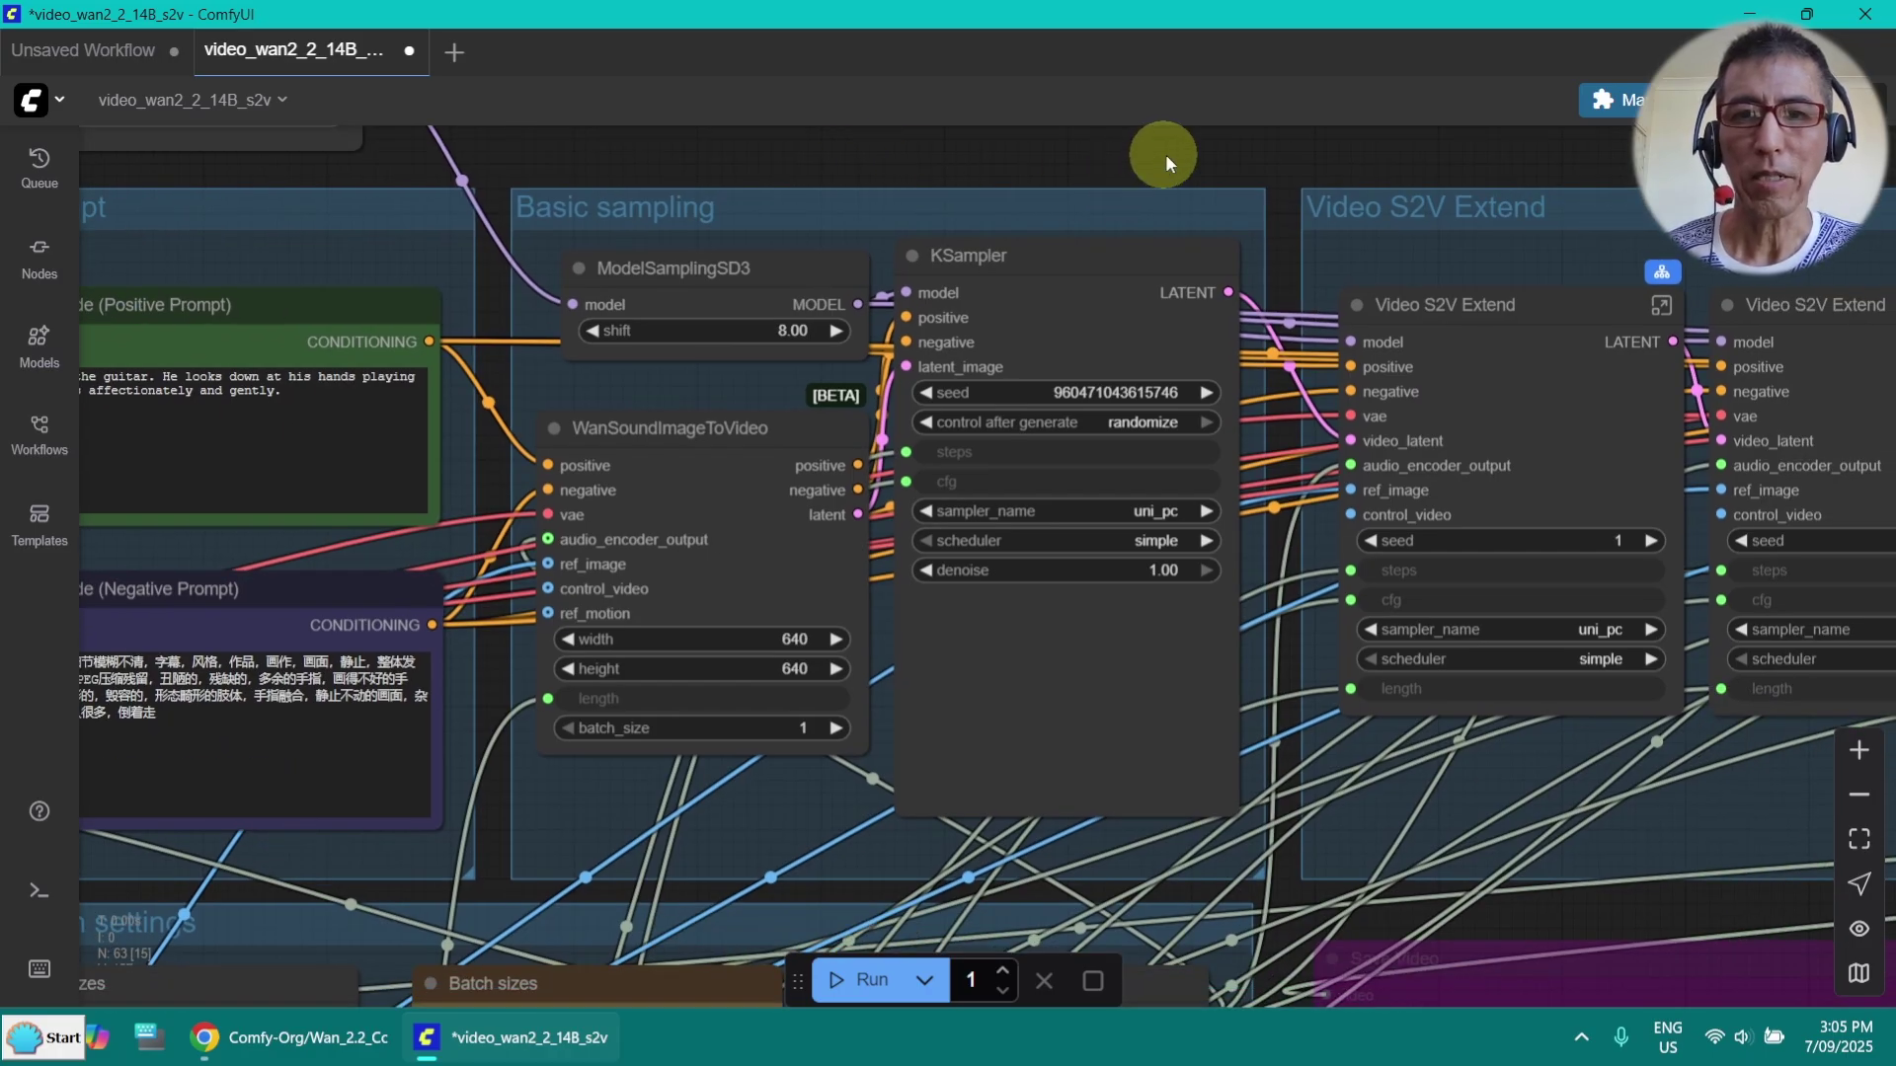
drag(1177, 152, 800, 186)
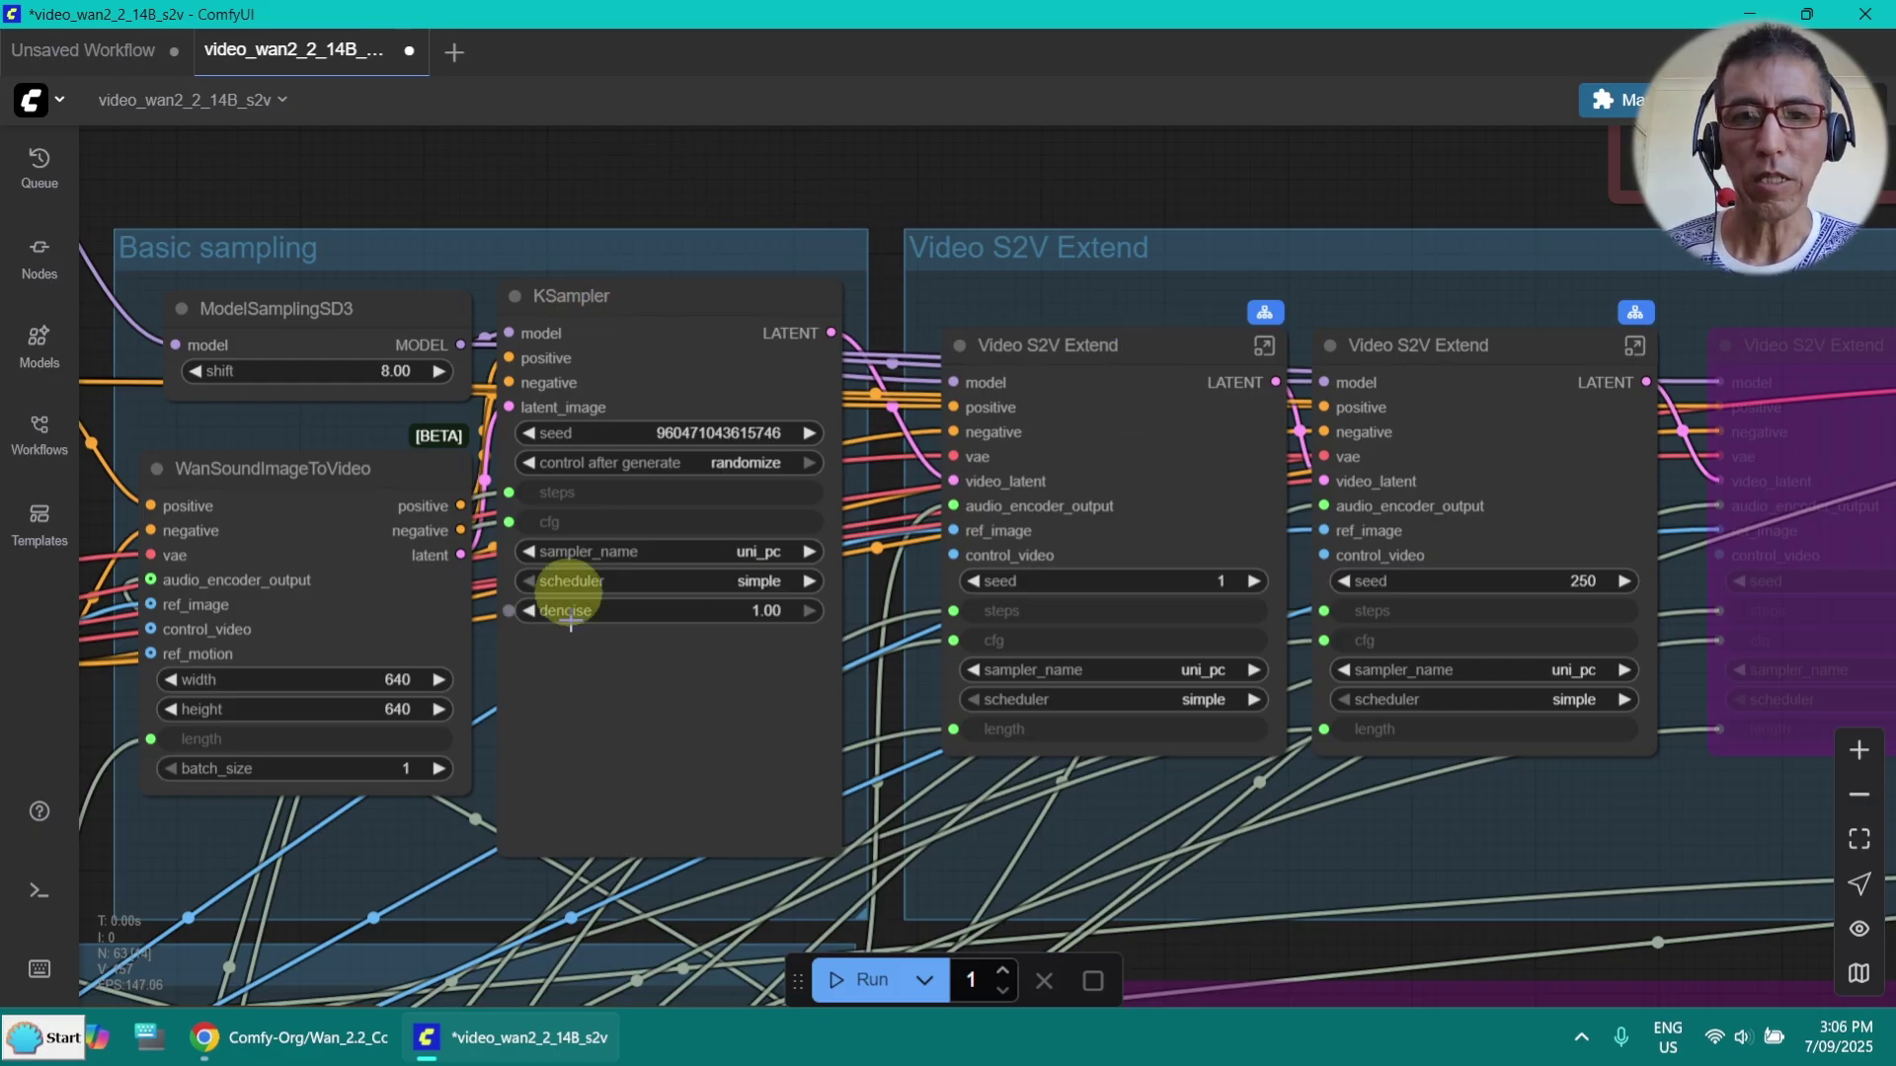
click(1119, 356)
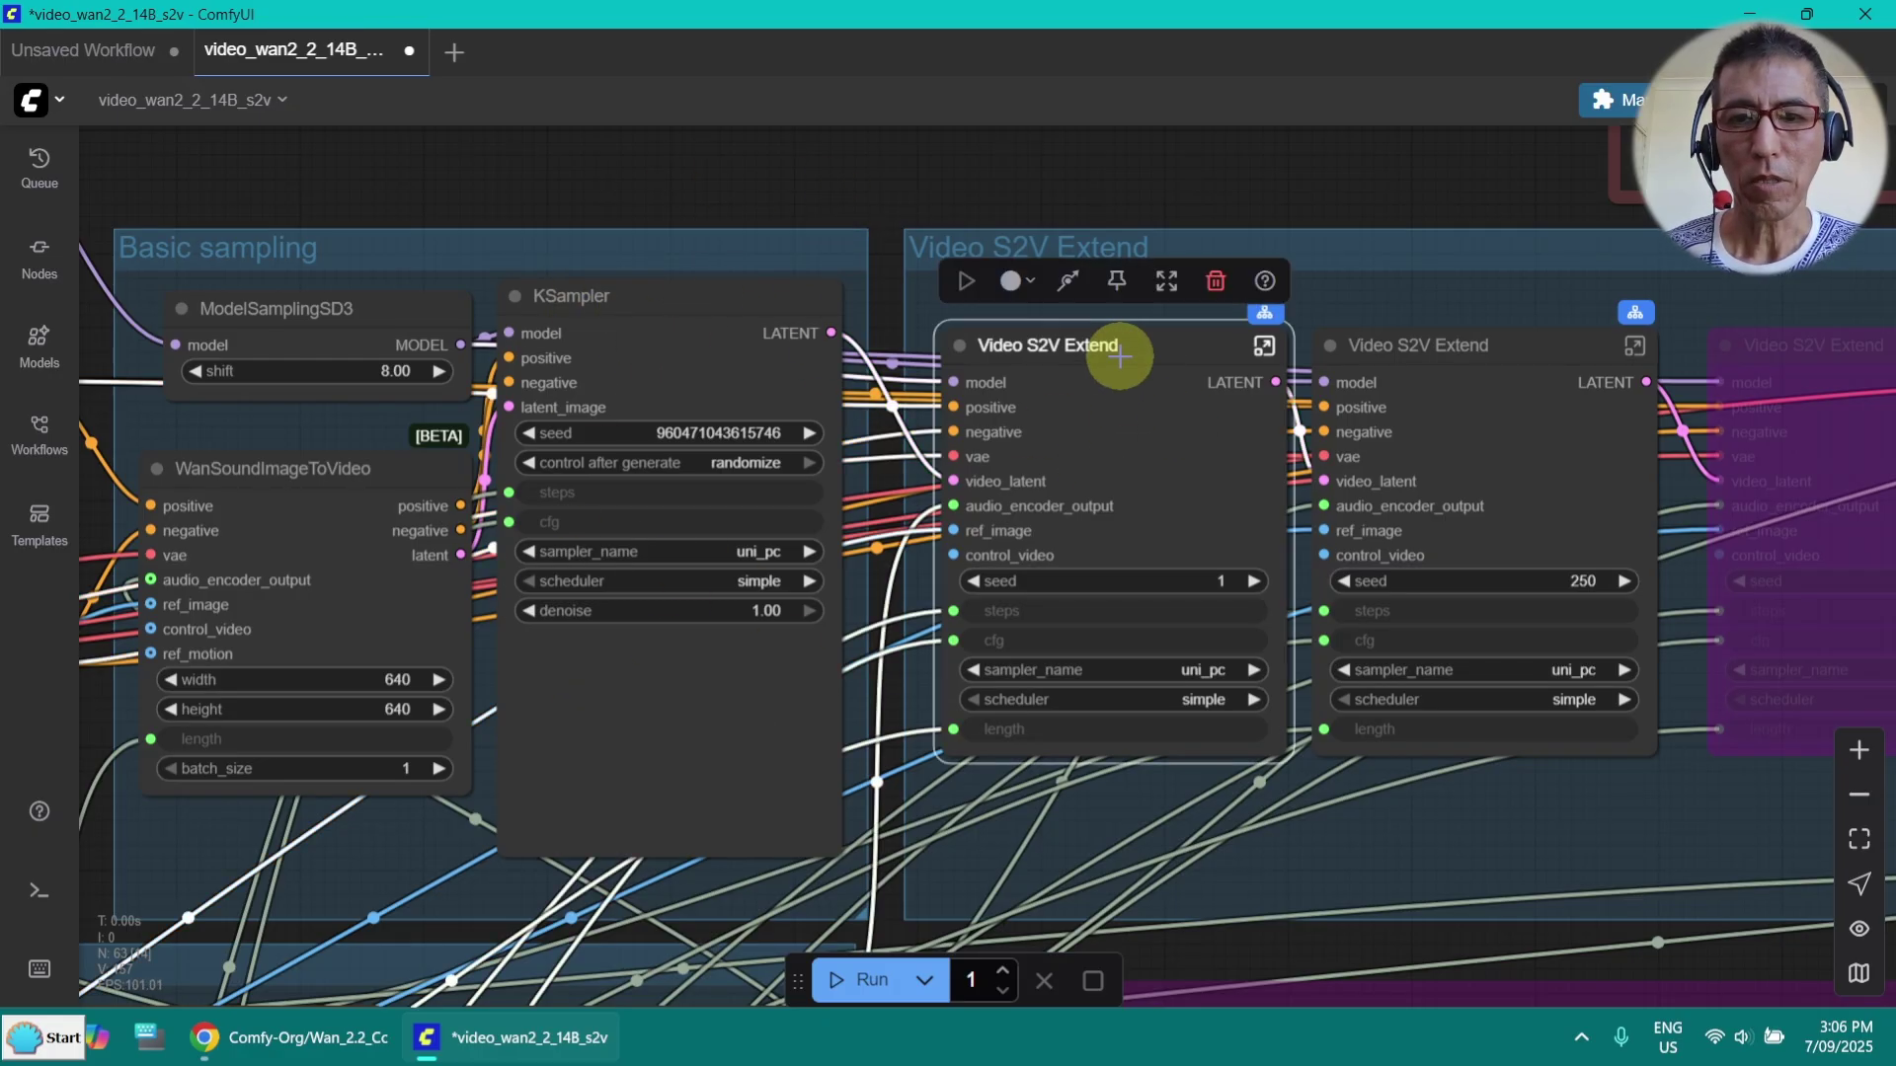
key(ctrl+b)
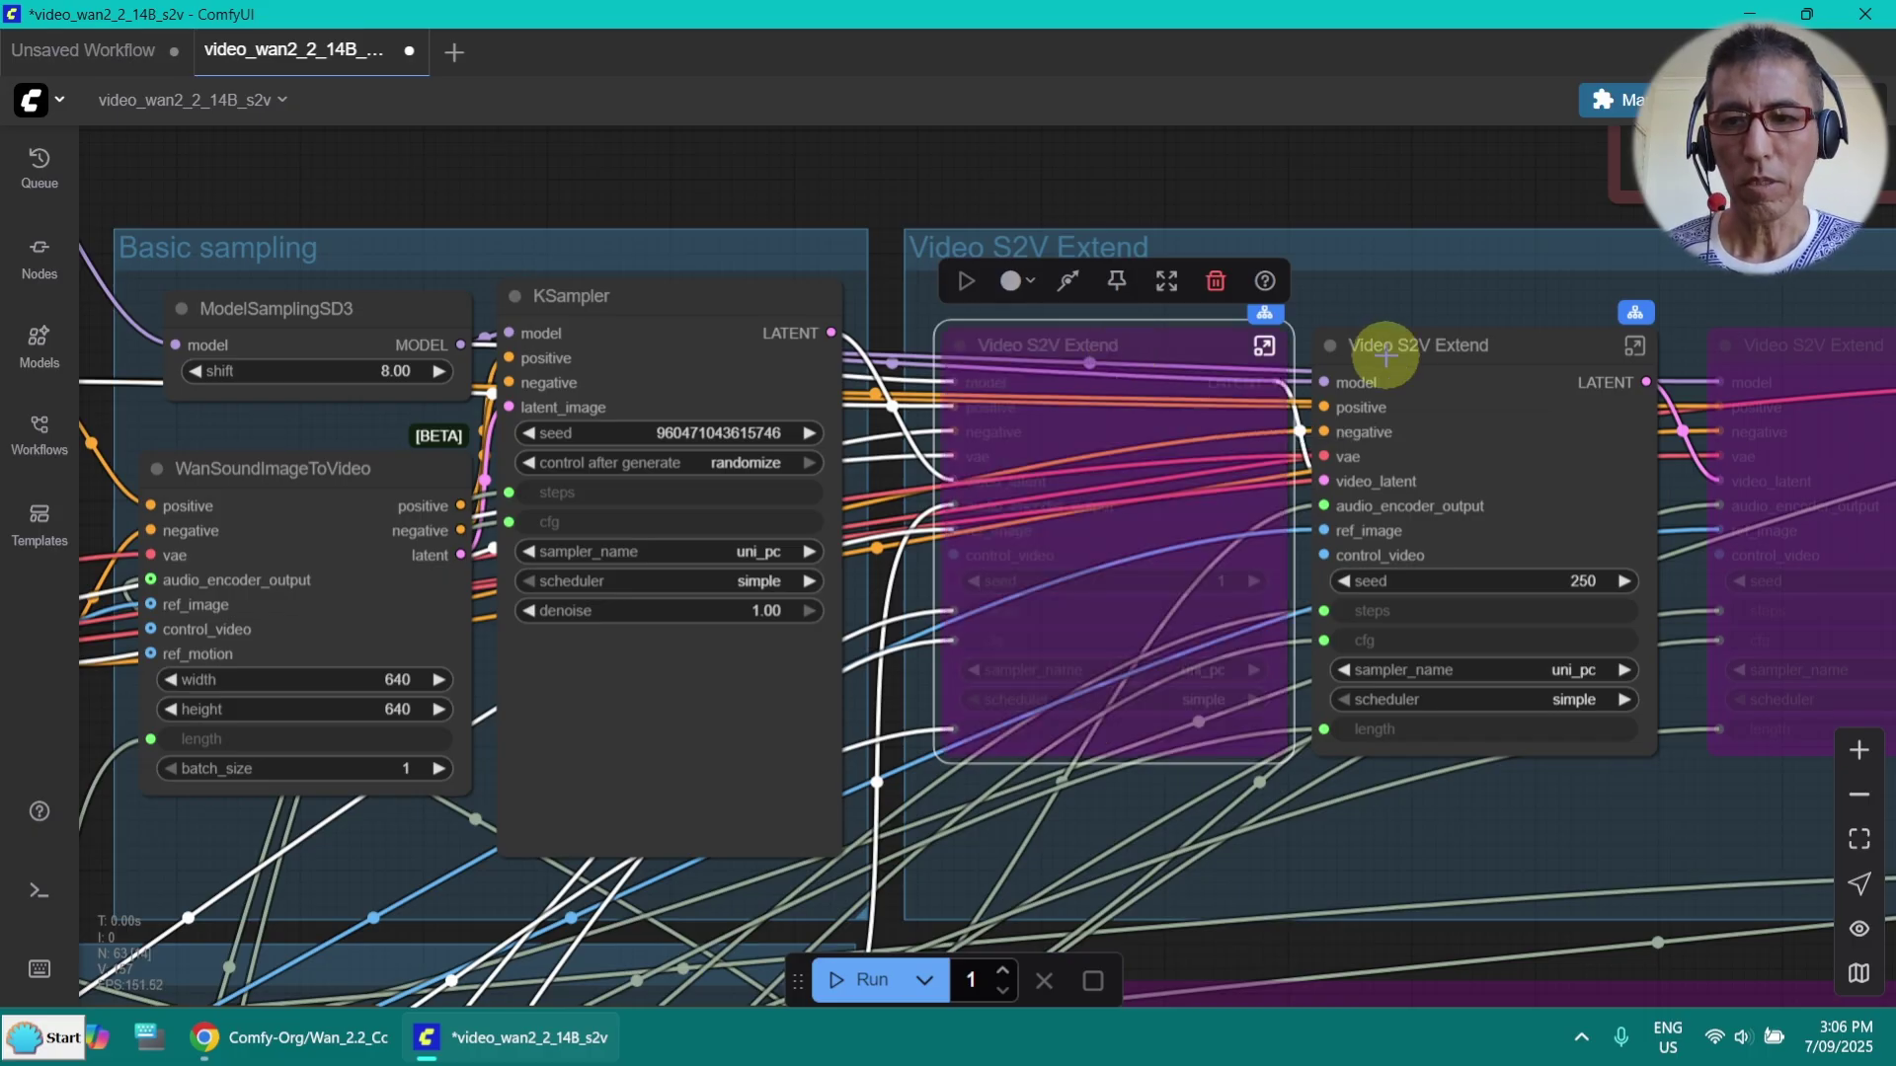
click(1383, 358)
key(ctrl+b)
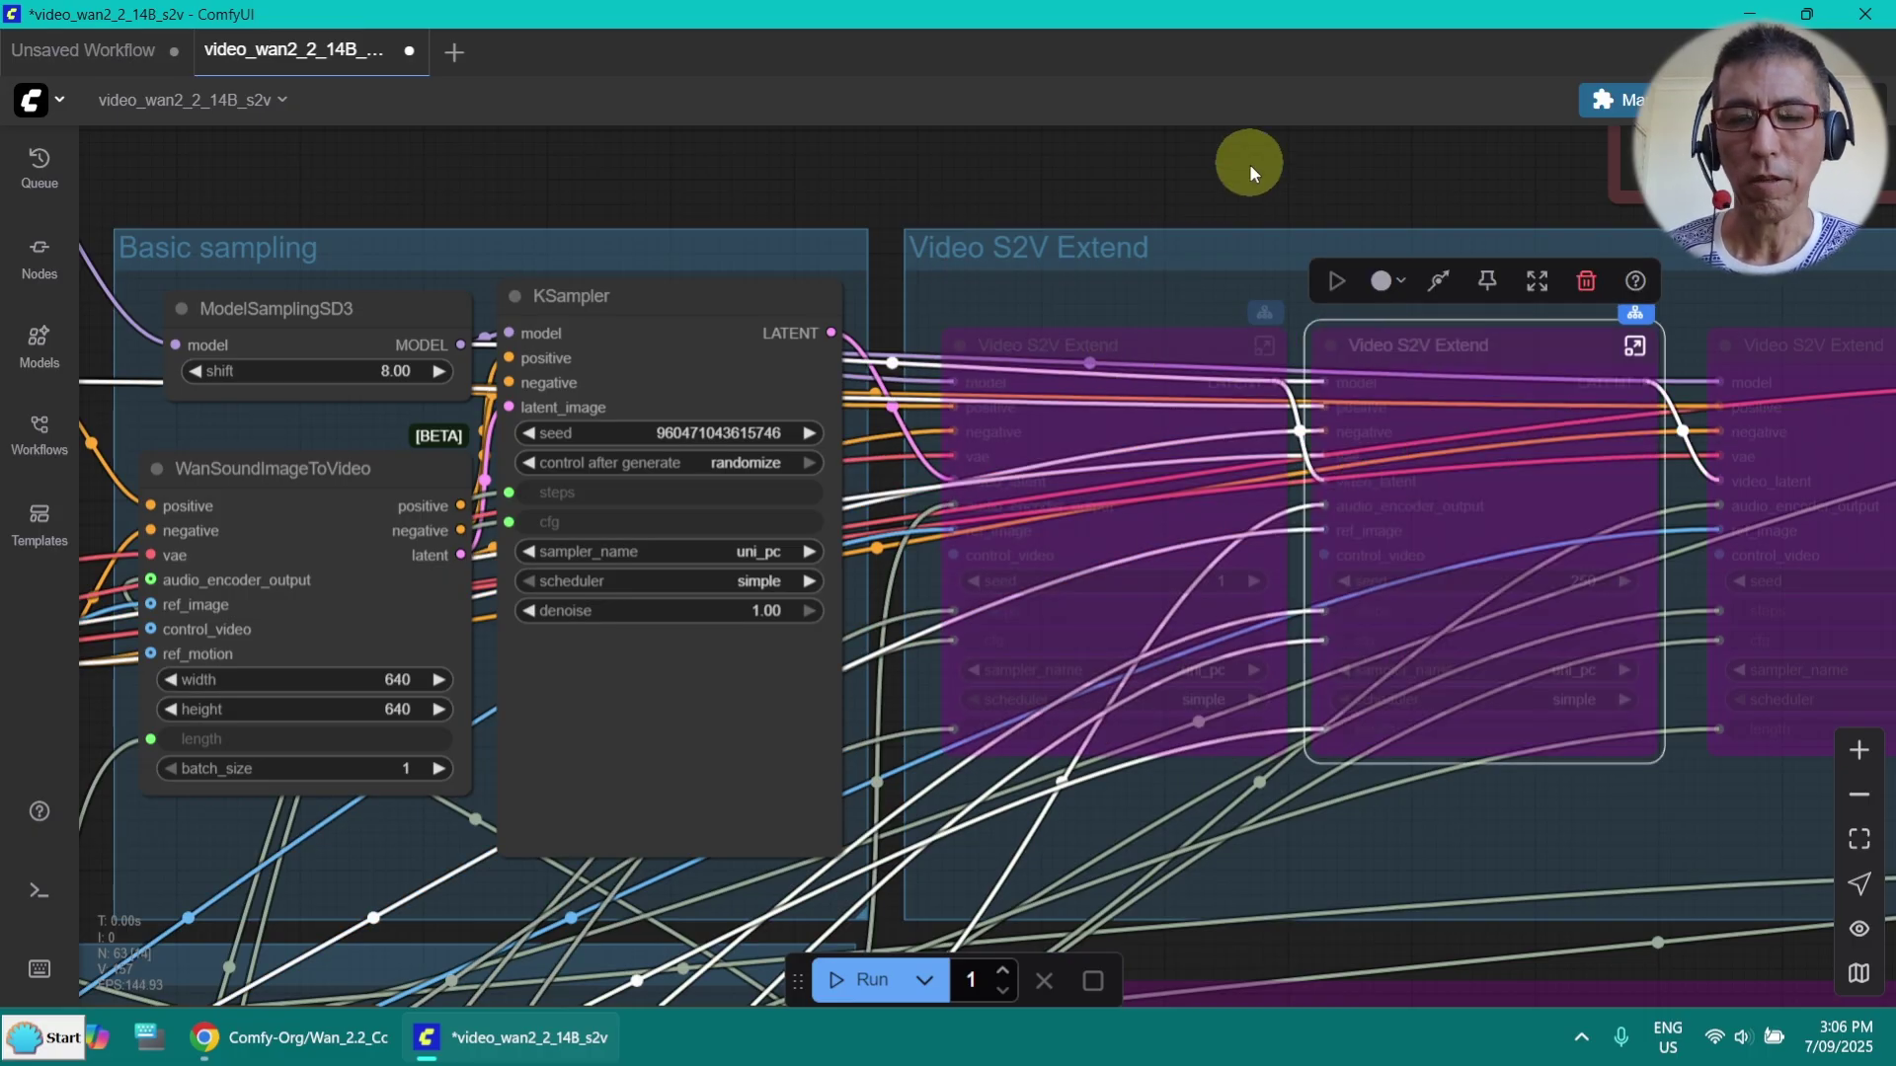
Set the Batch sizes node's value to 1
scroll(1236, 191, down, 4)
drag(1006, 743, 1485, 543)
scroll(823, 614, up, 8)
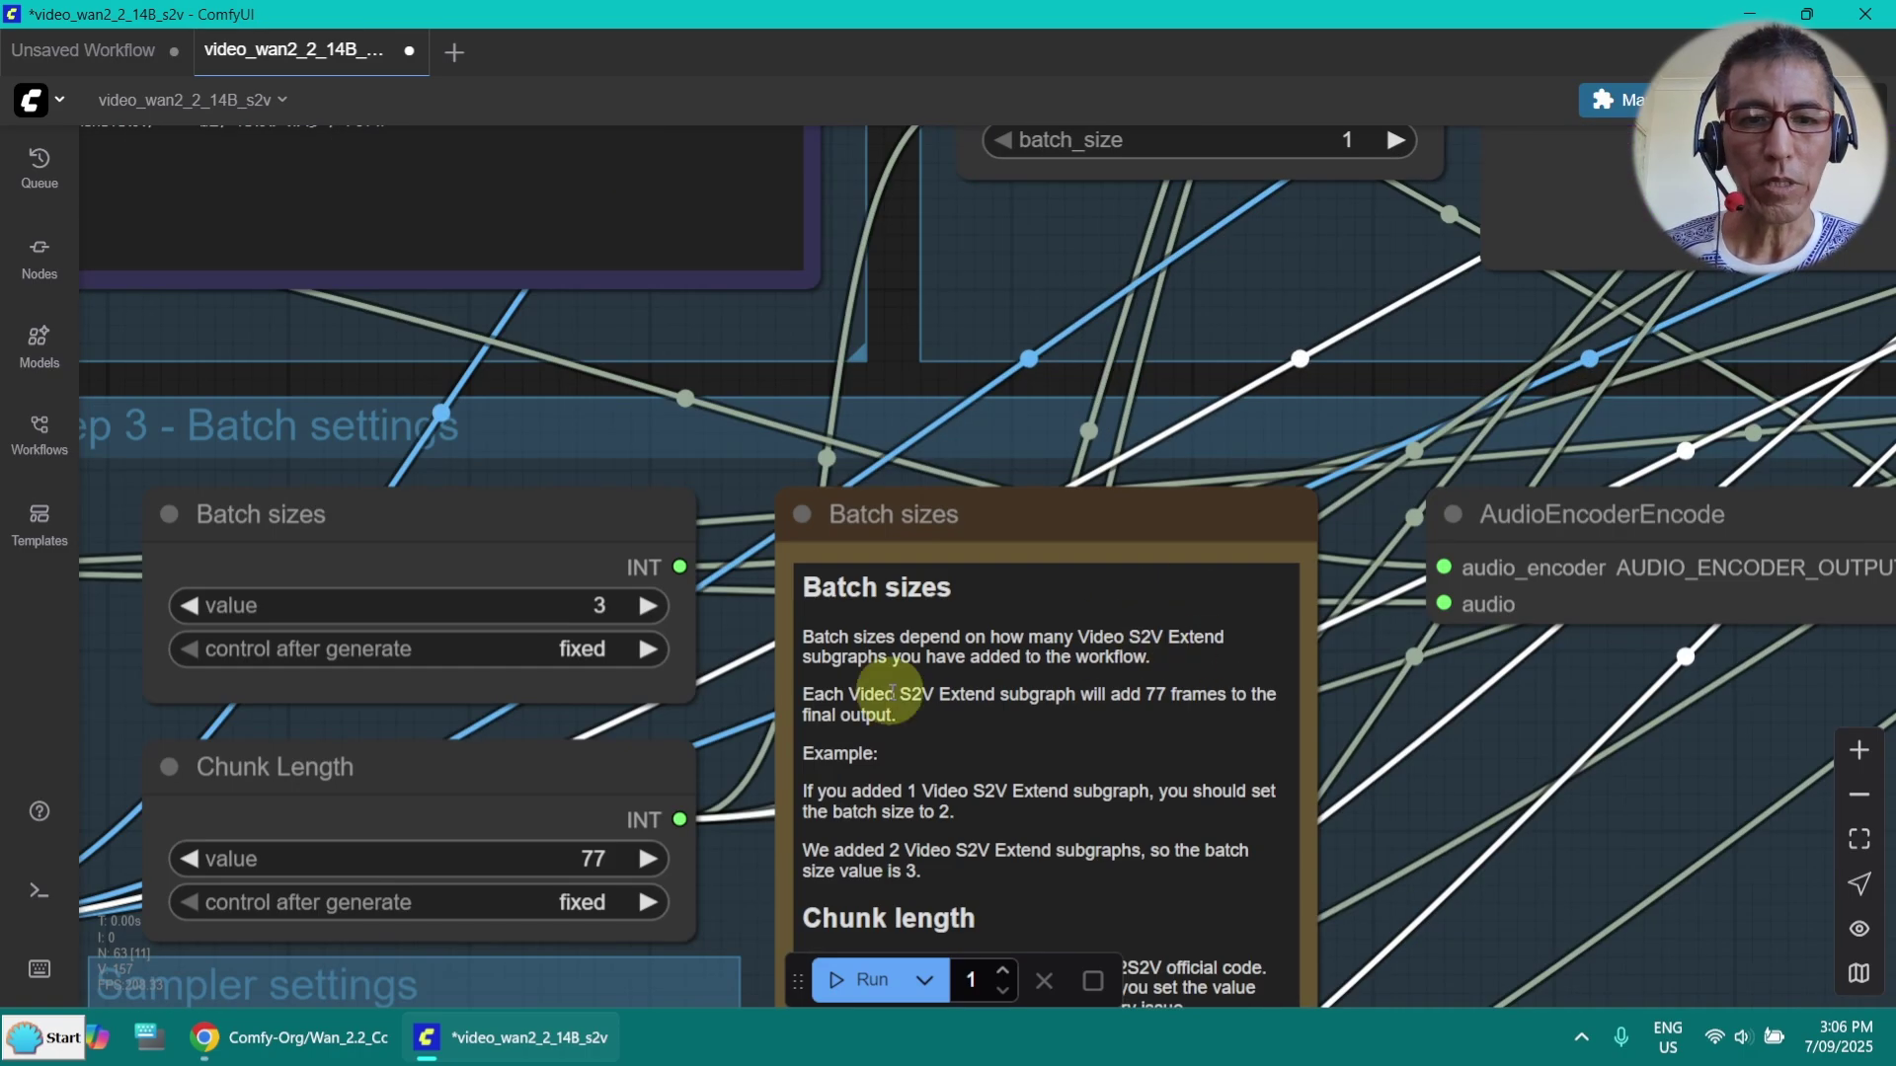
click(597, 608)
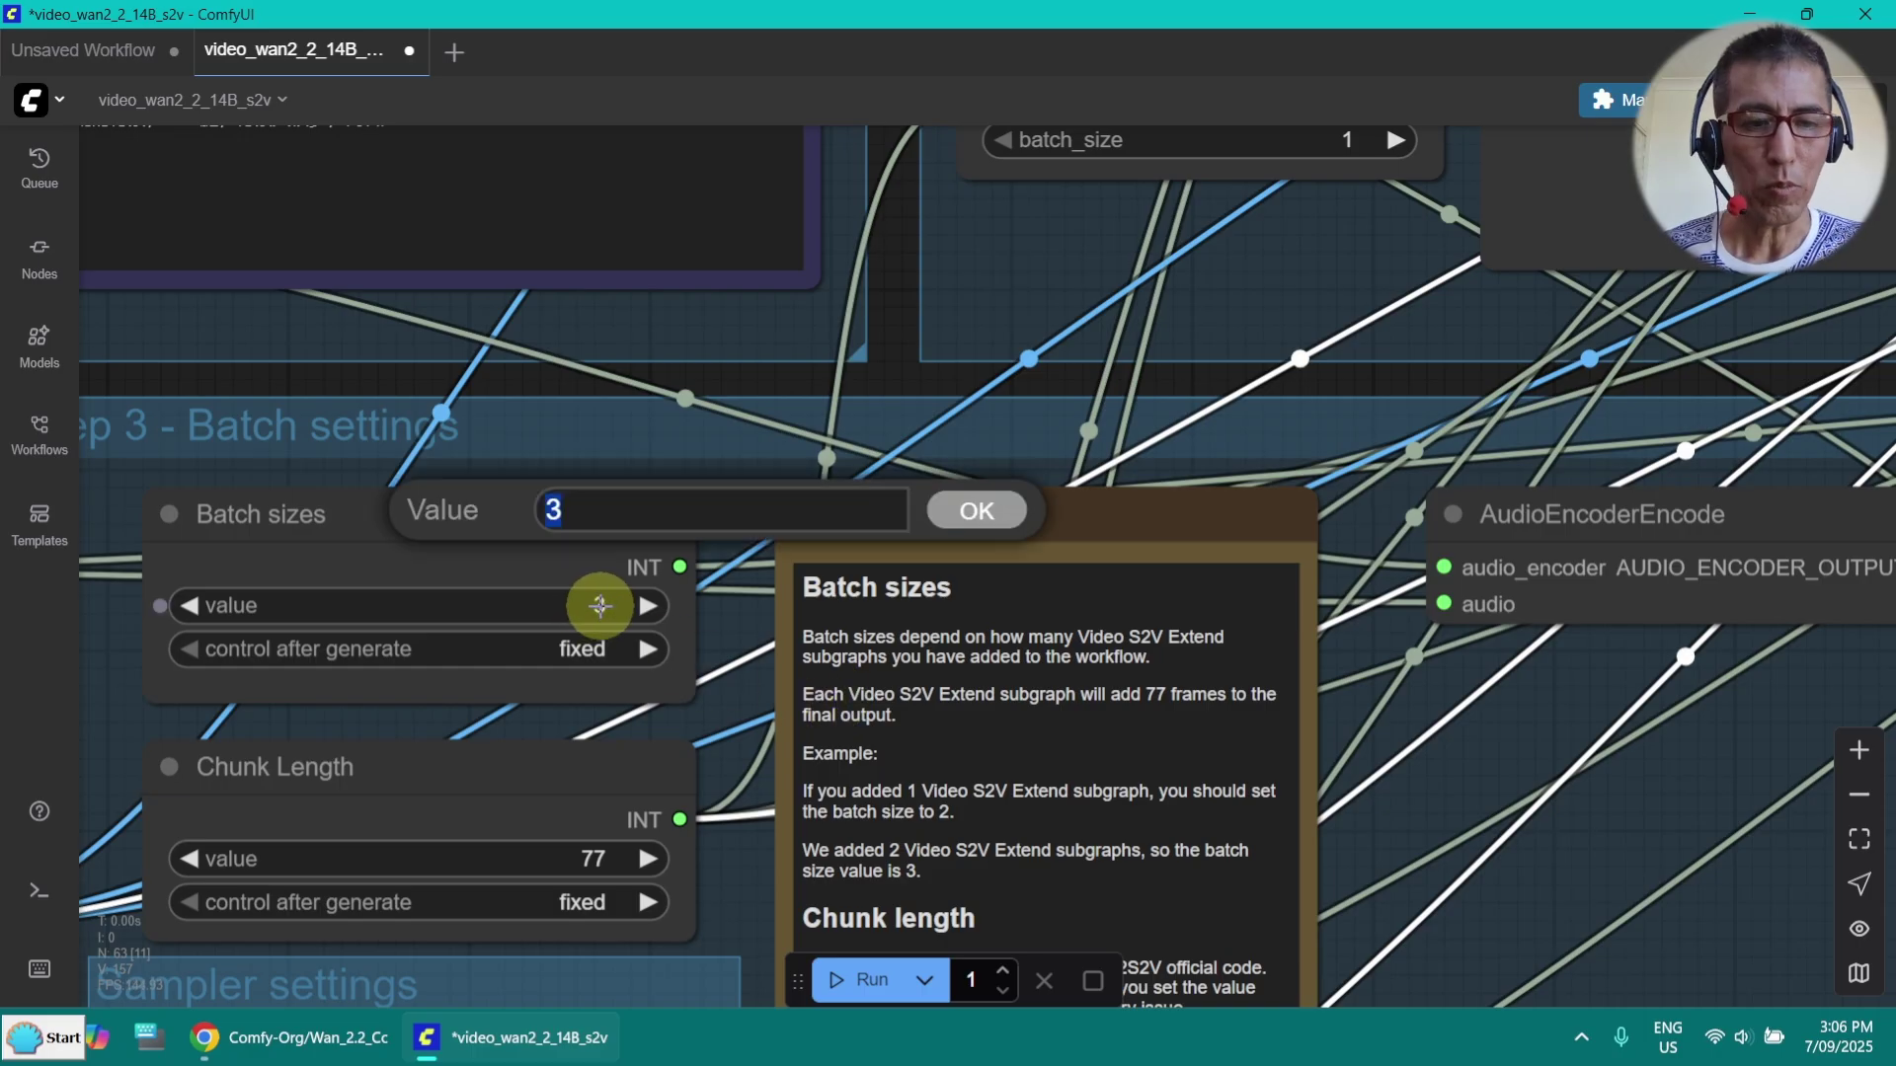
text(1)
click(973, 510)
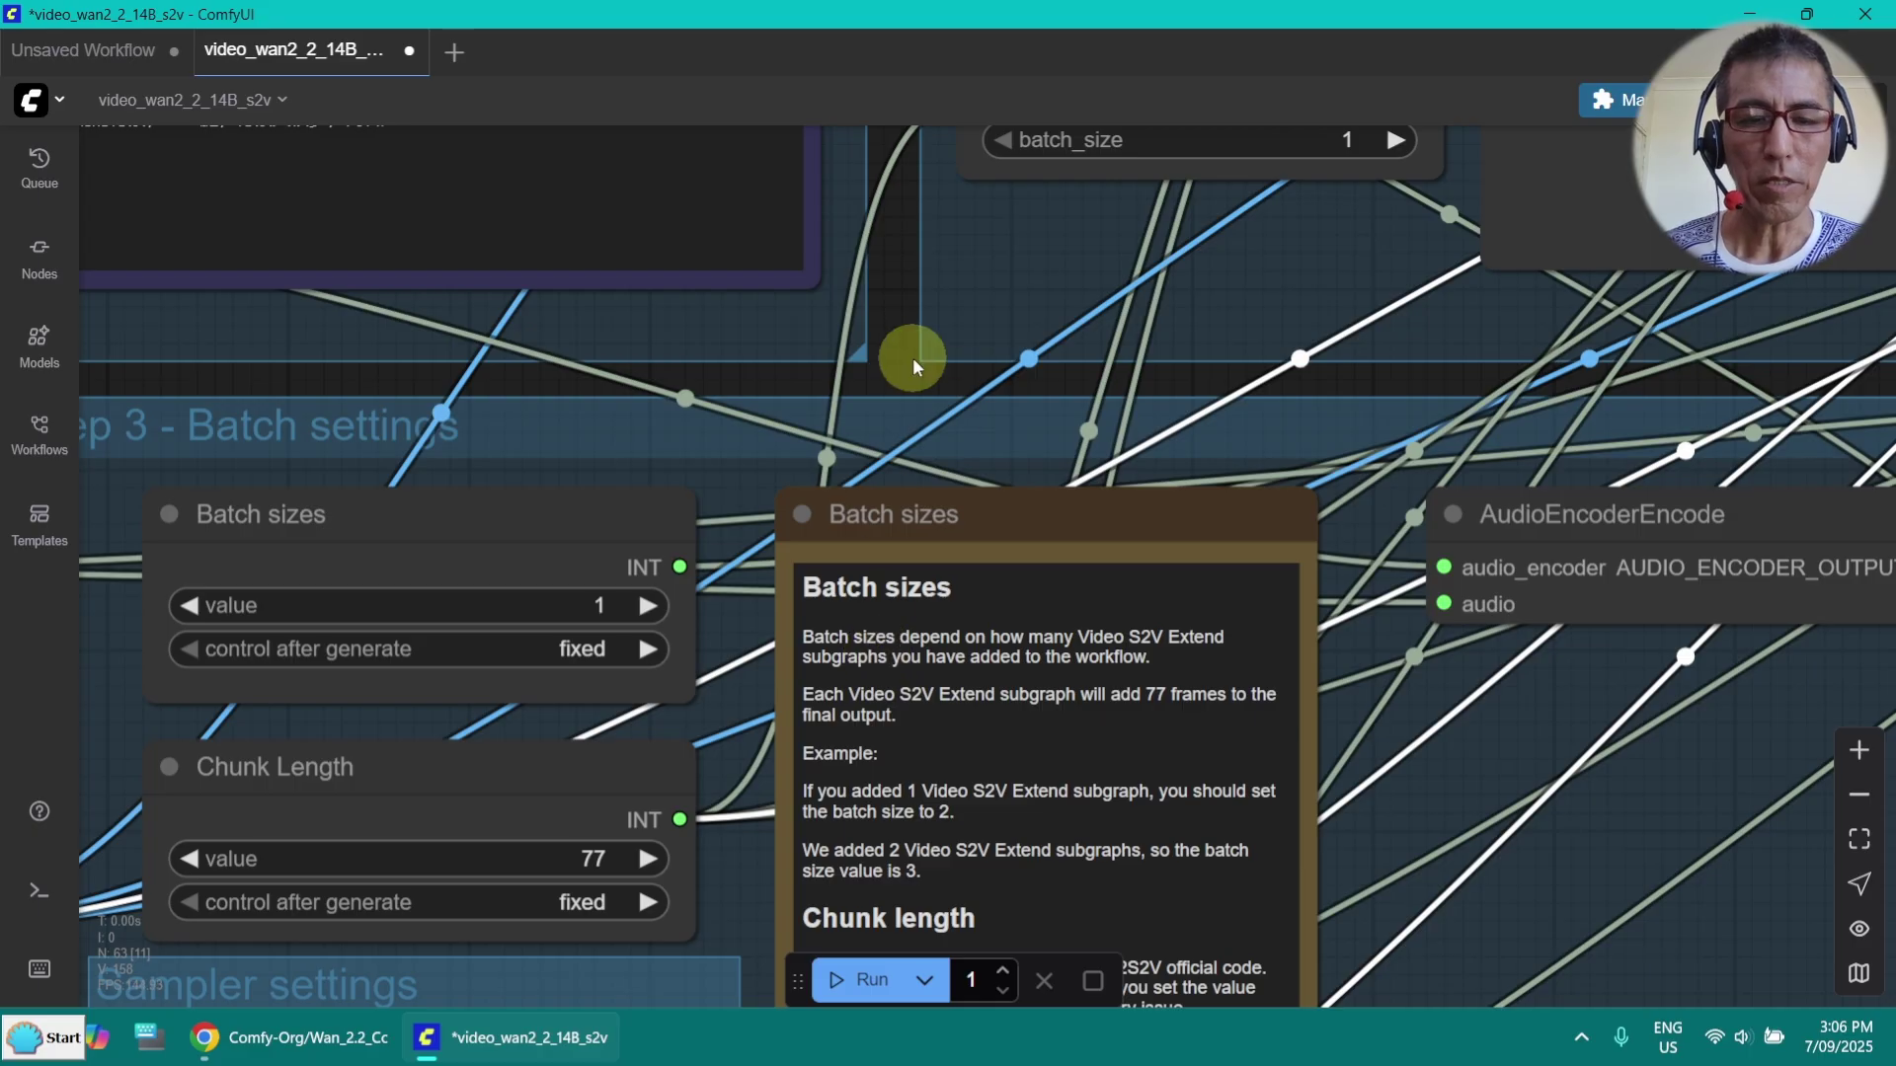
Replace the text of the Step 4 positive prompt with "The woman is singing."
scroll(910, 364, down, 1)
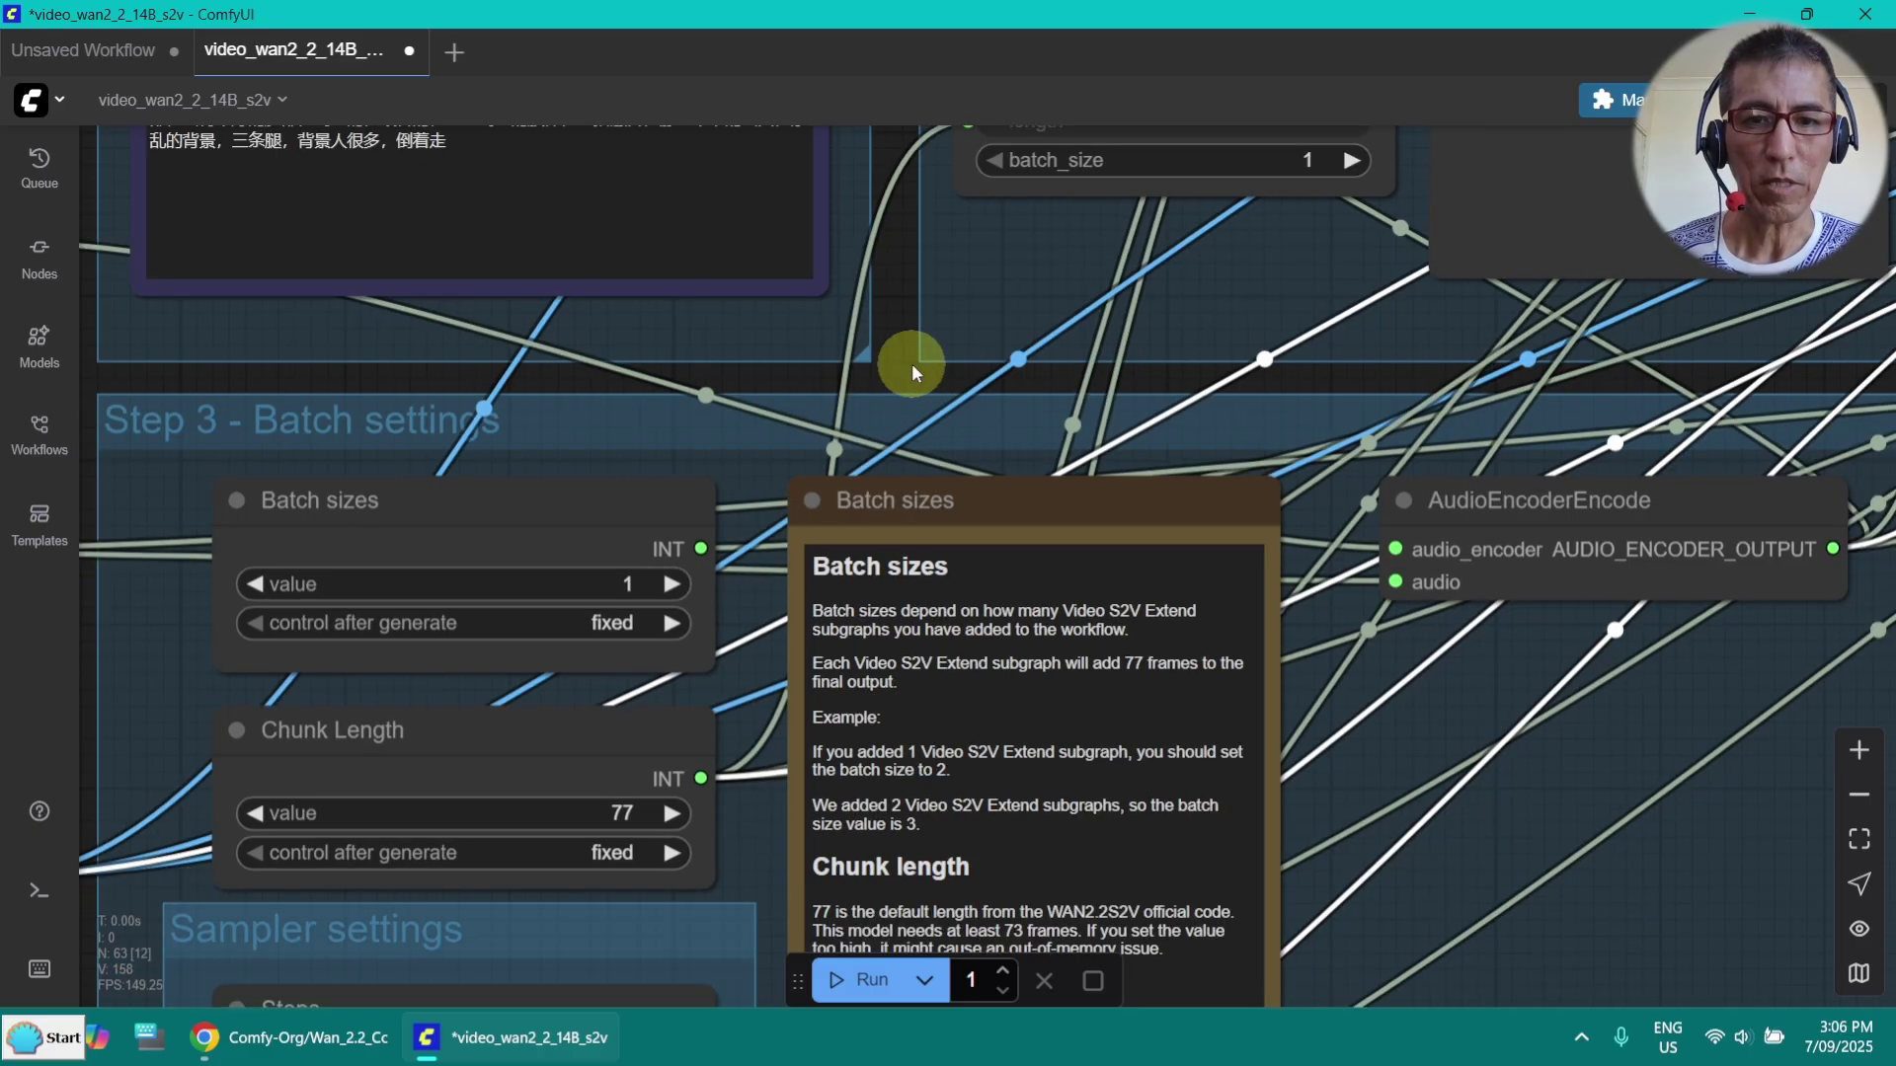
scroll(911, 364, down, 2)
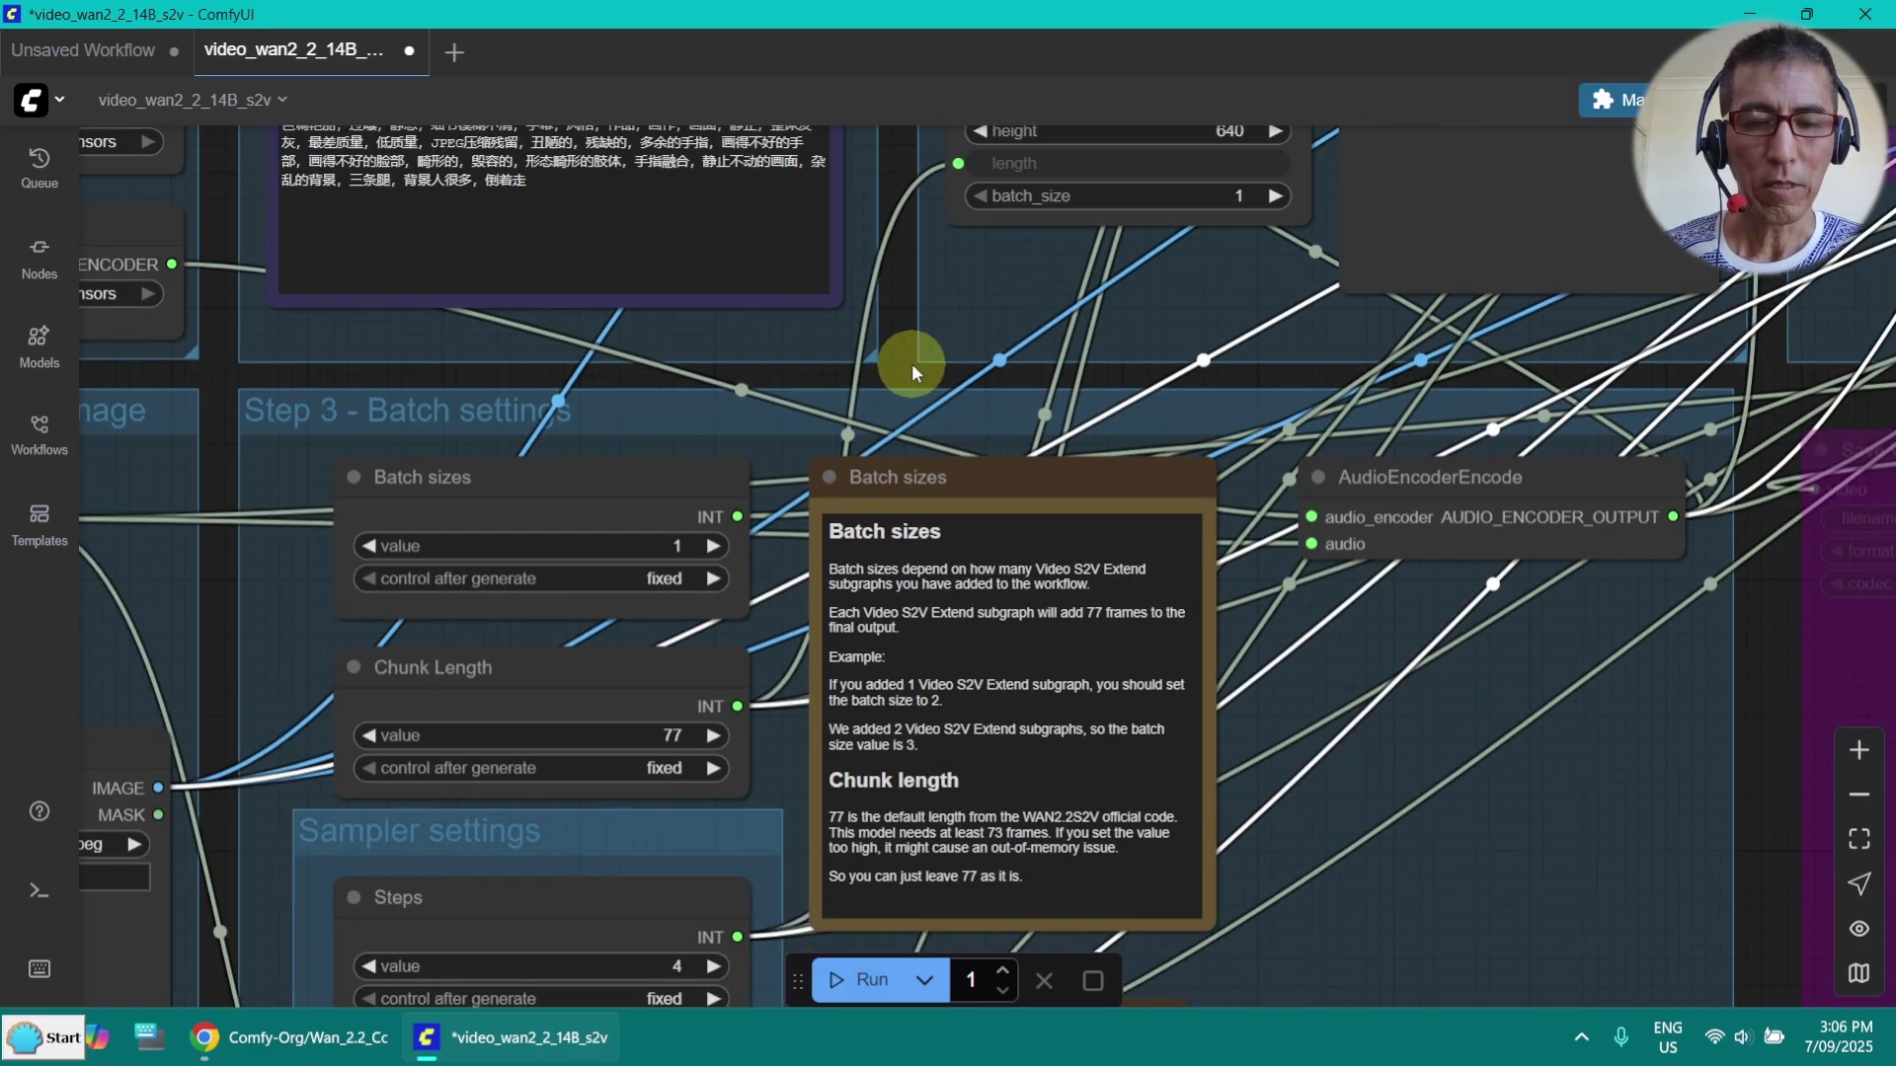
scroll(911, 364, down, 2)
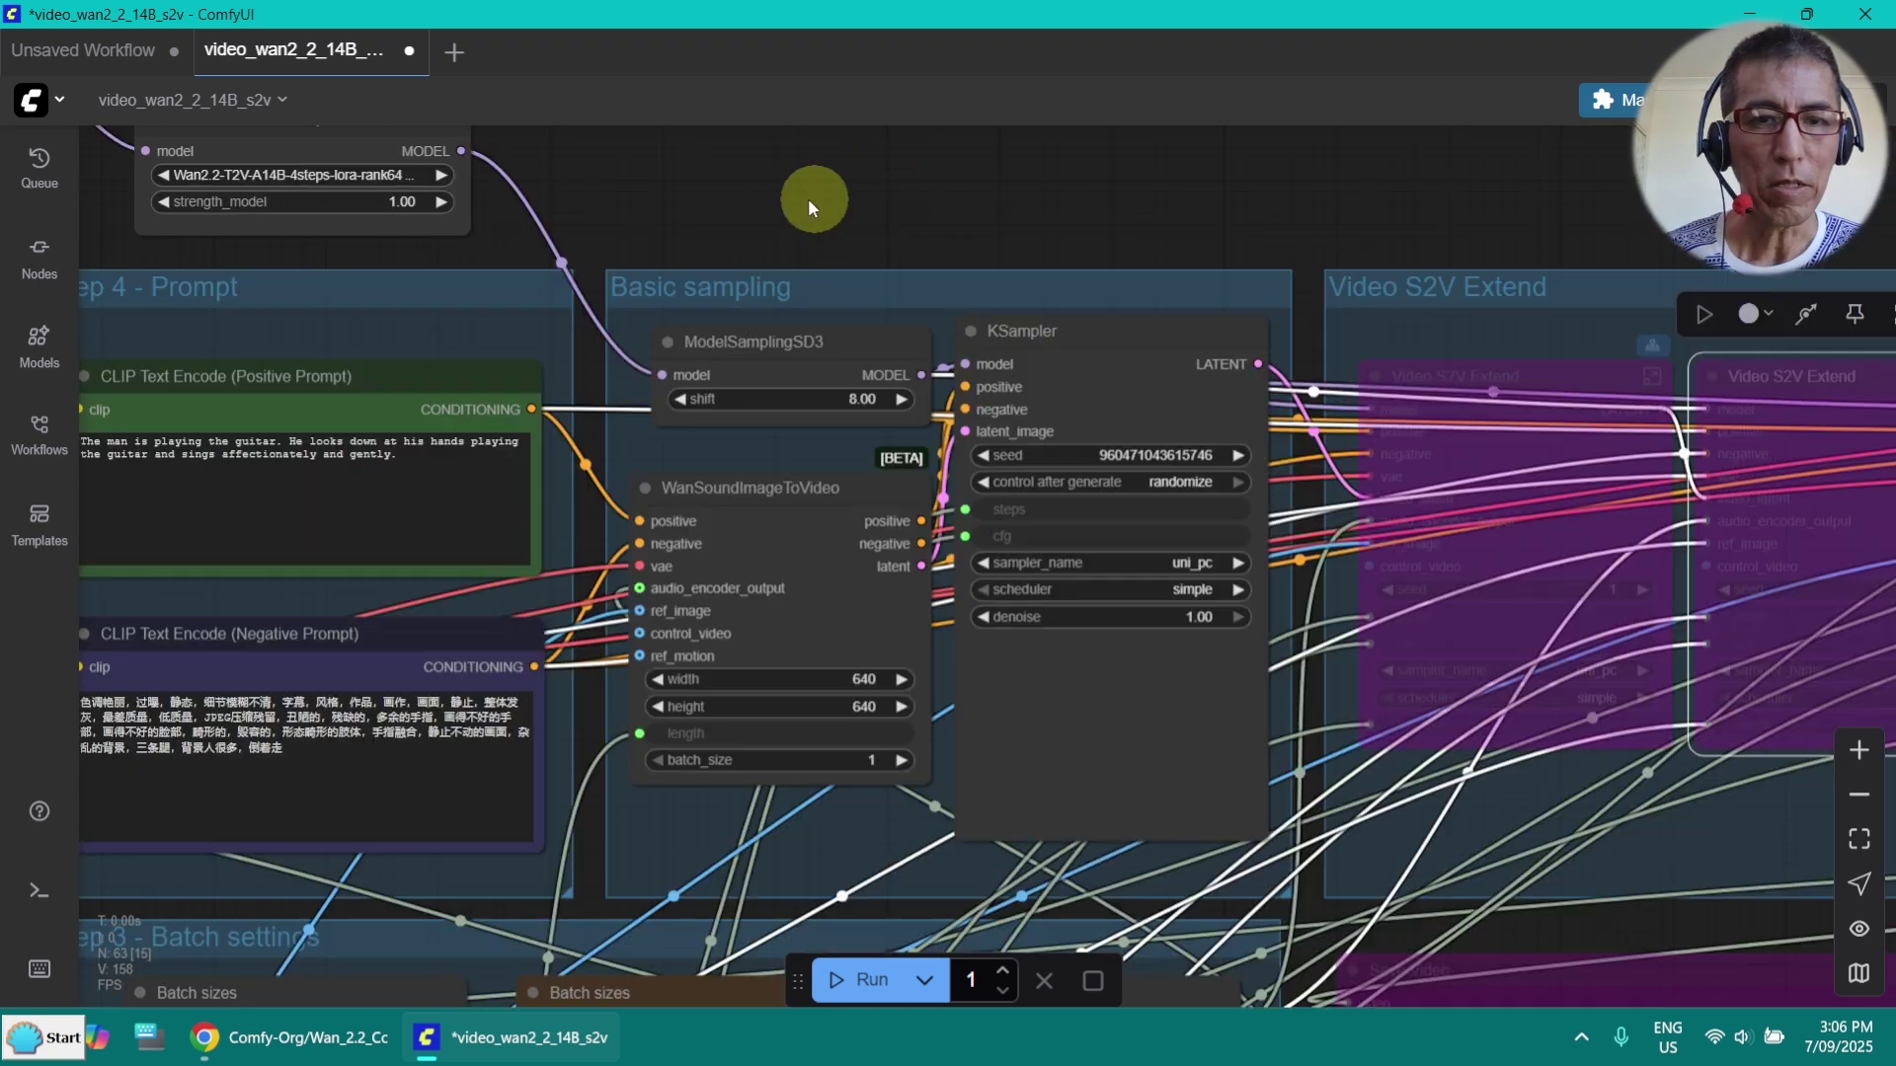
drag(807, 198, 1580, 246)
scroll(1251, 489, up, 7)
drag(1205, 516, 491, 449)
text(The woman is singing.)
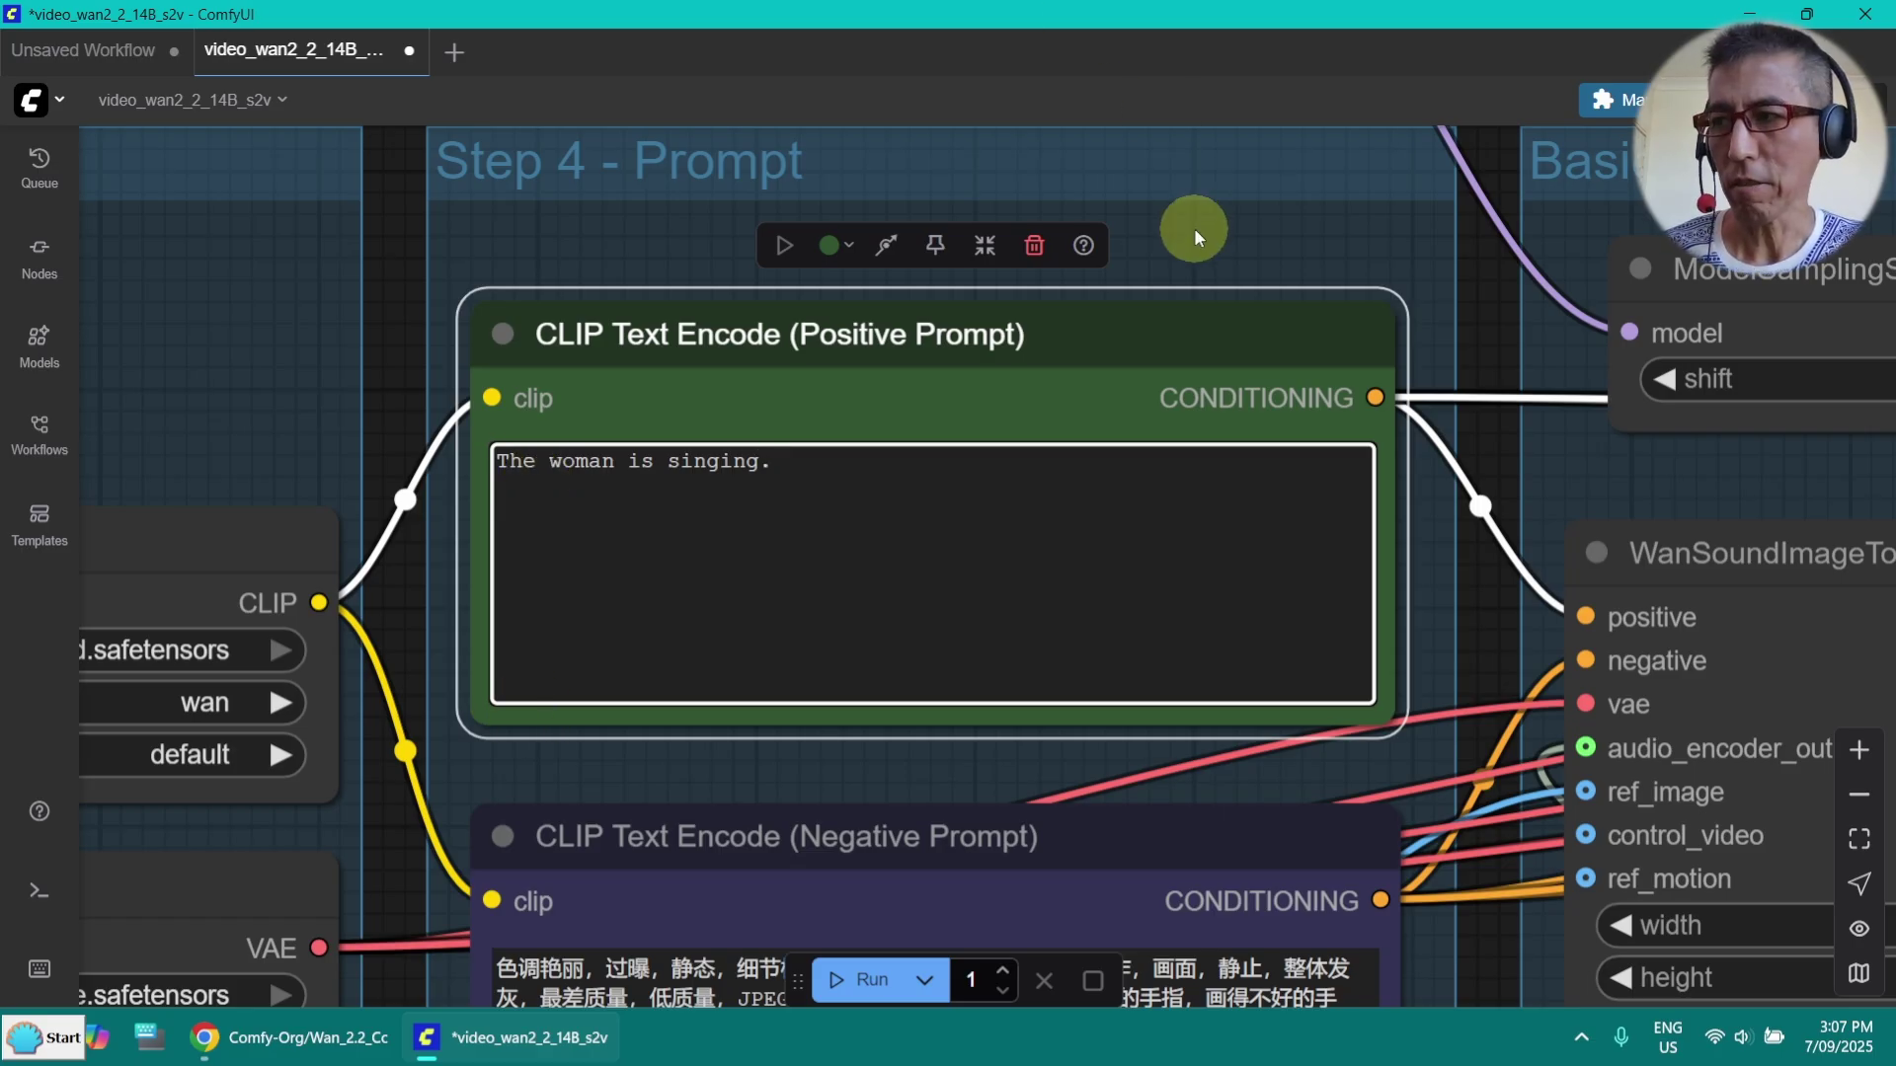
Re-enable the bypassed Save Video node
scroll(1406, 175, down, 8)
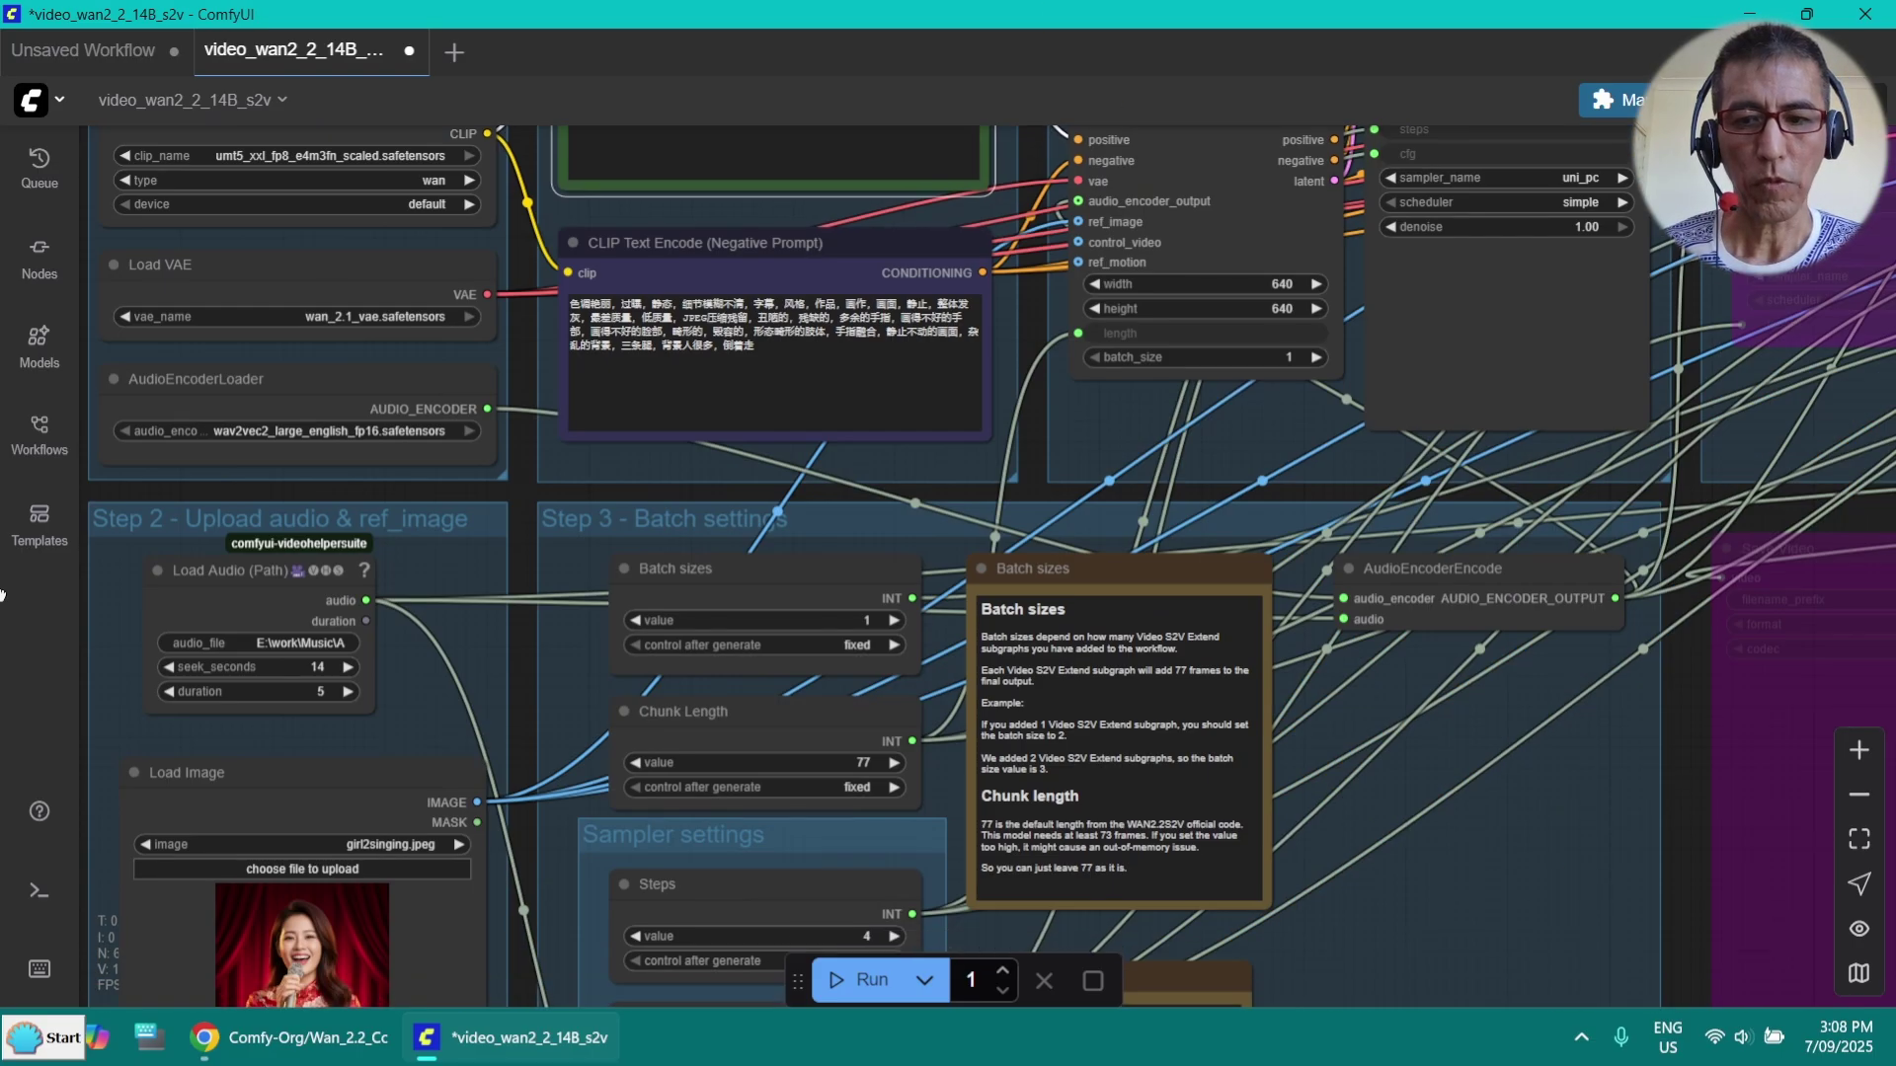
scroll(1689, 745, down, 3)
drag(1689, 745, 1004, 495)
scroll(953, 574, down, 2)
click(1073, 525)
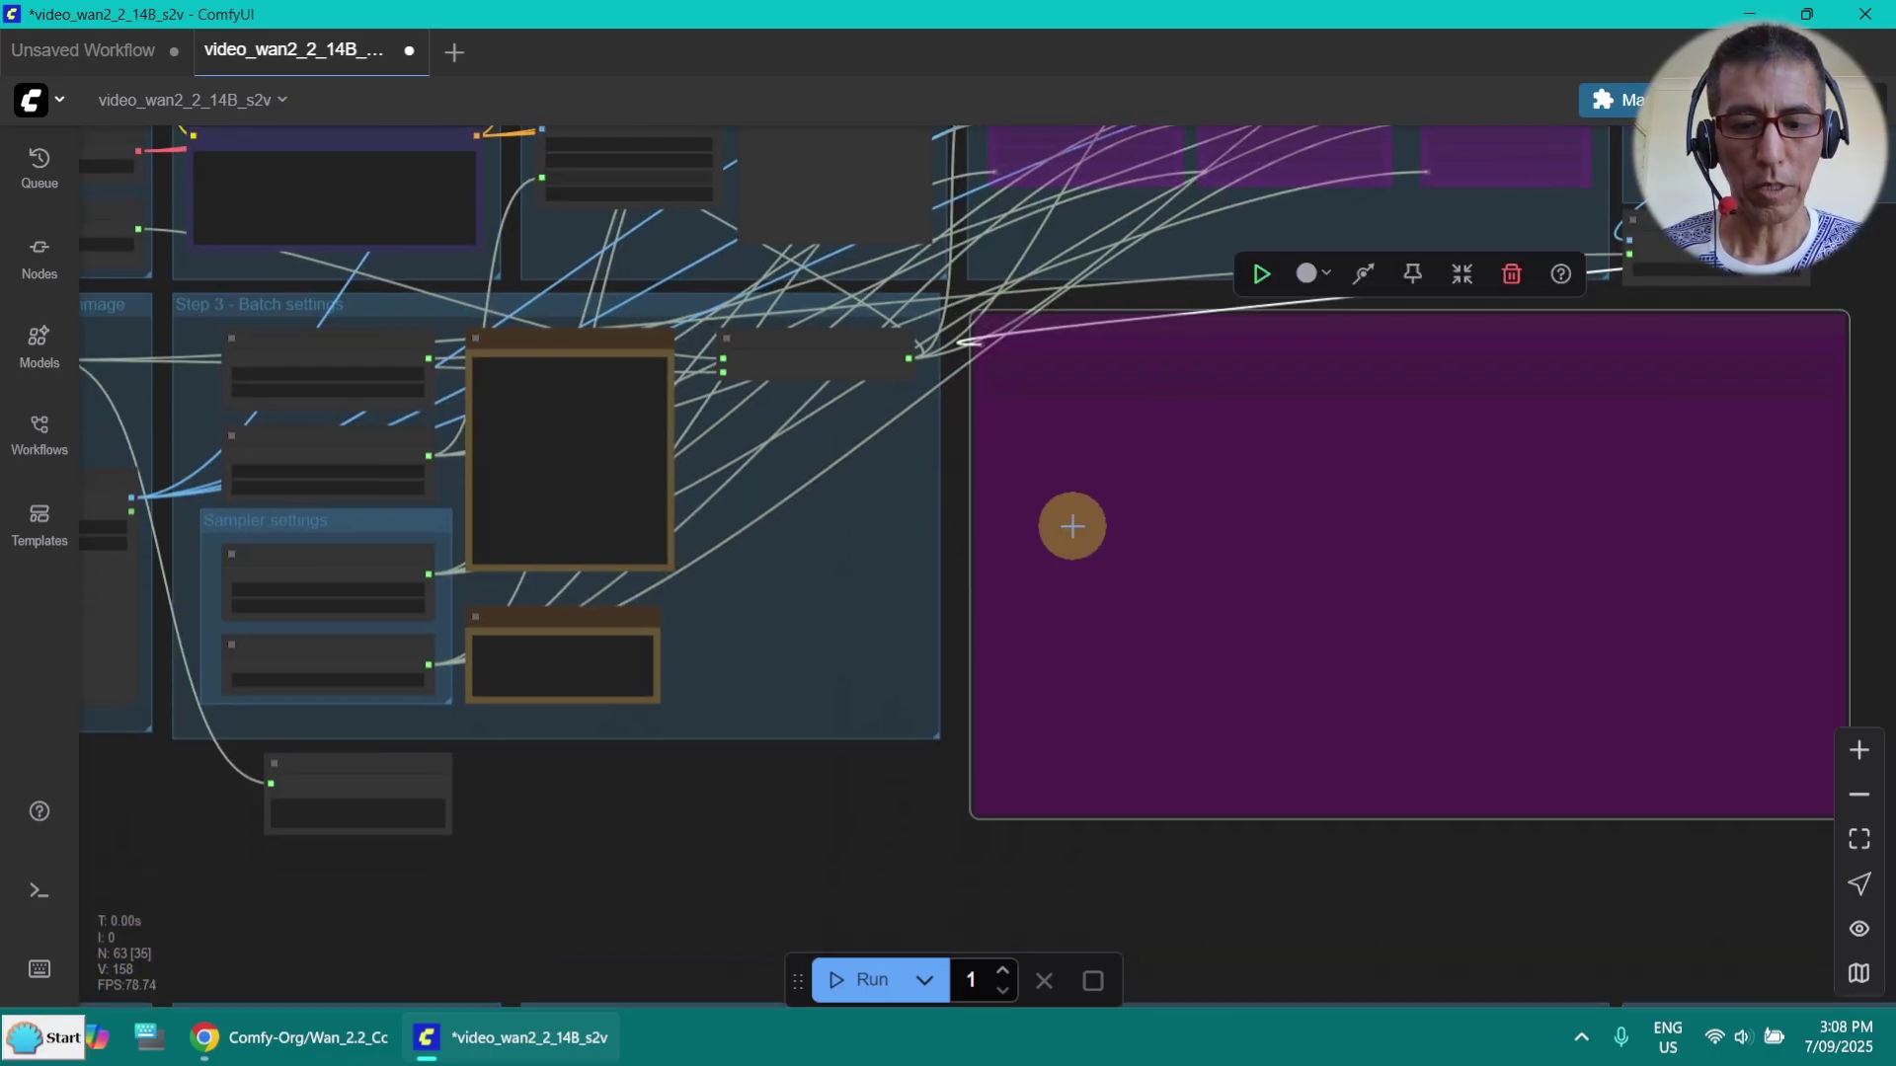
key(ctrl+b)
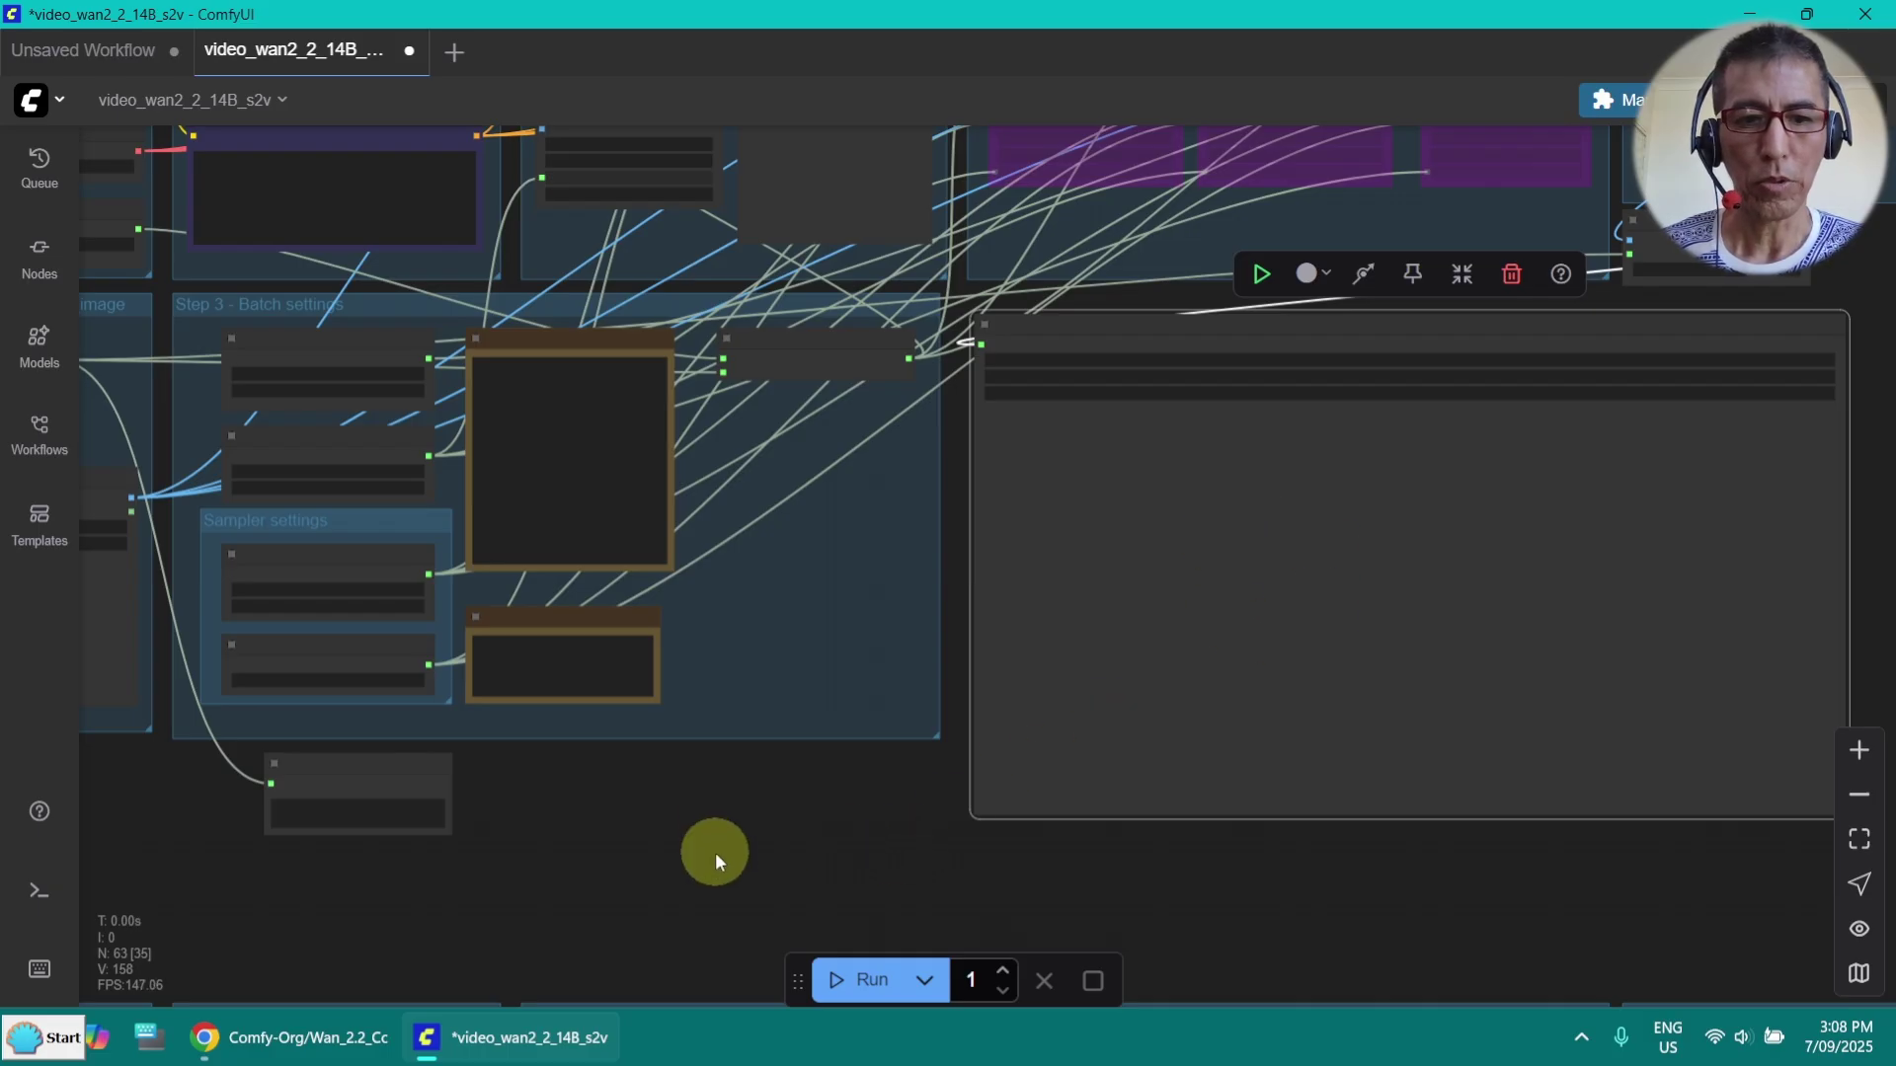
Bypass the PreviewAudio node
scroll(714, 857, up, 5)
drag(792, 820, 1176, 779)
click(648, 685)
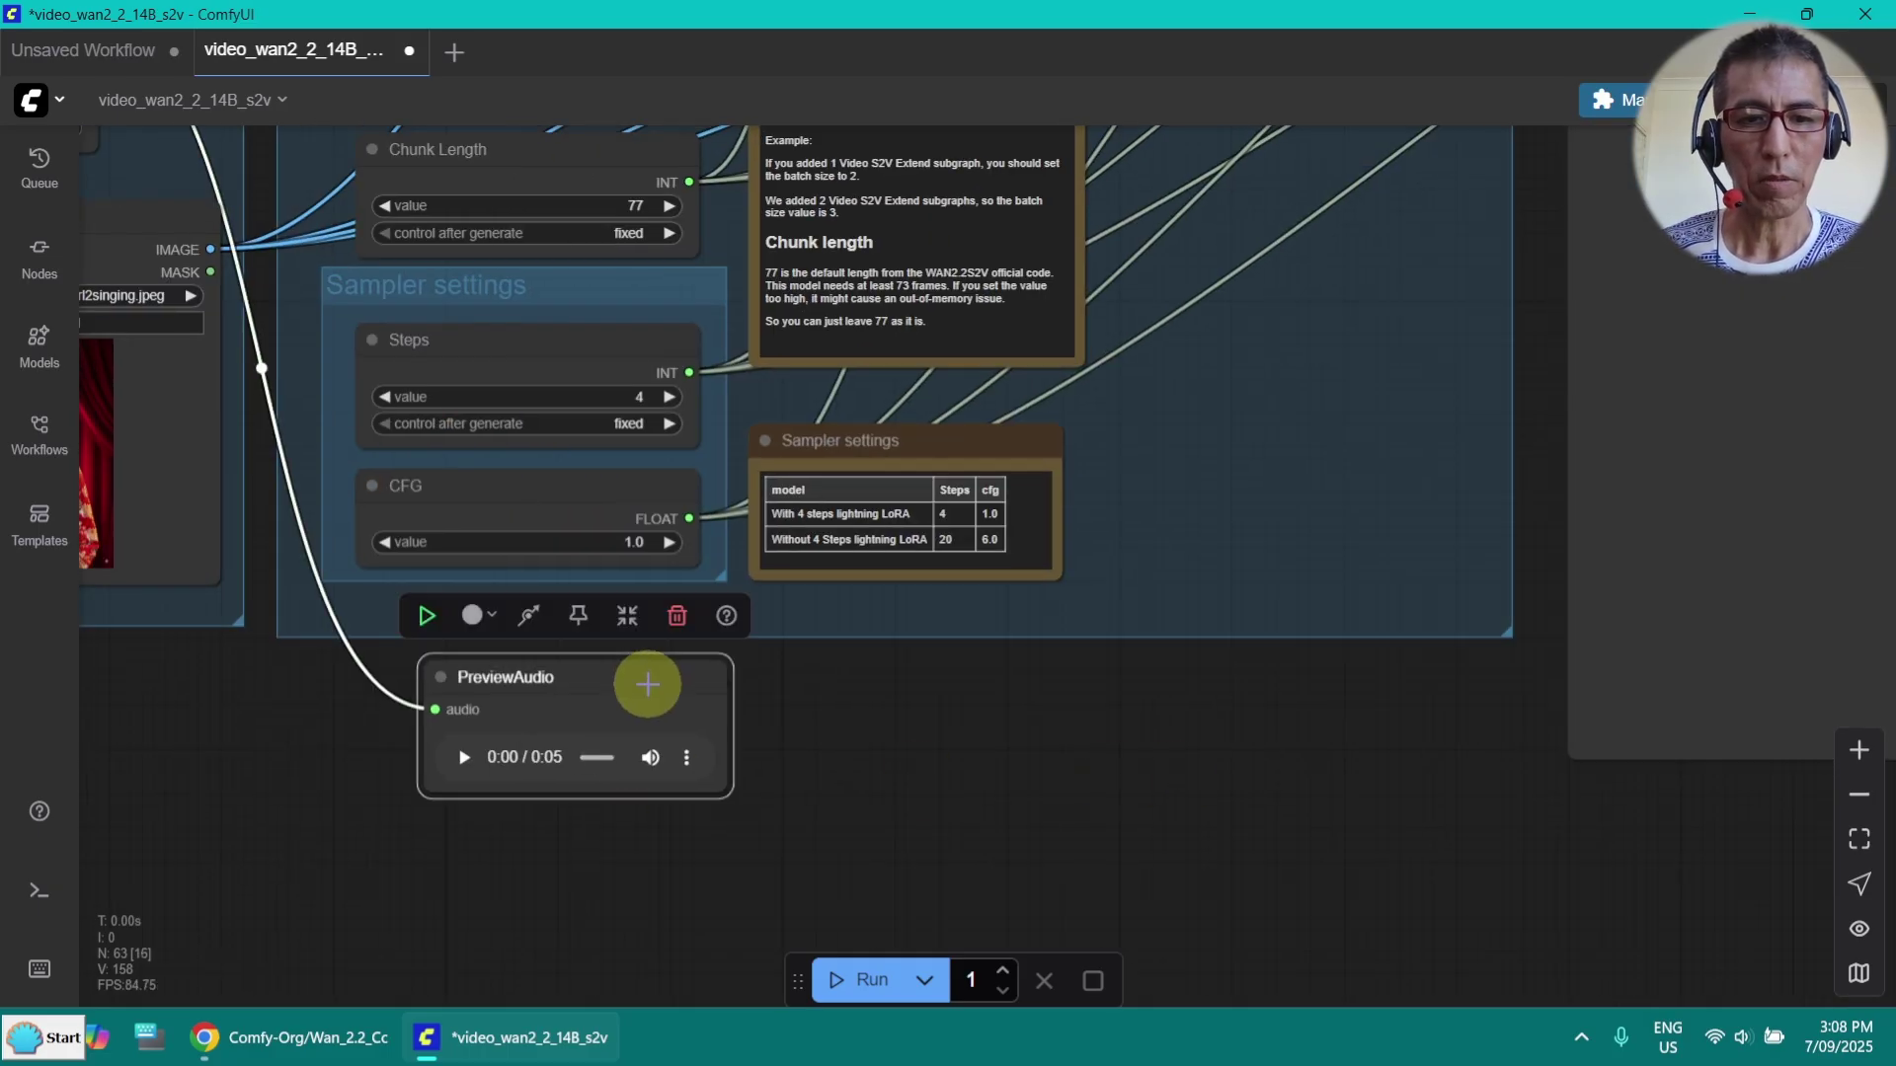
key(ctrl+b)
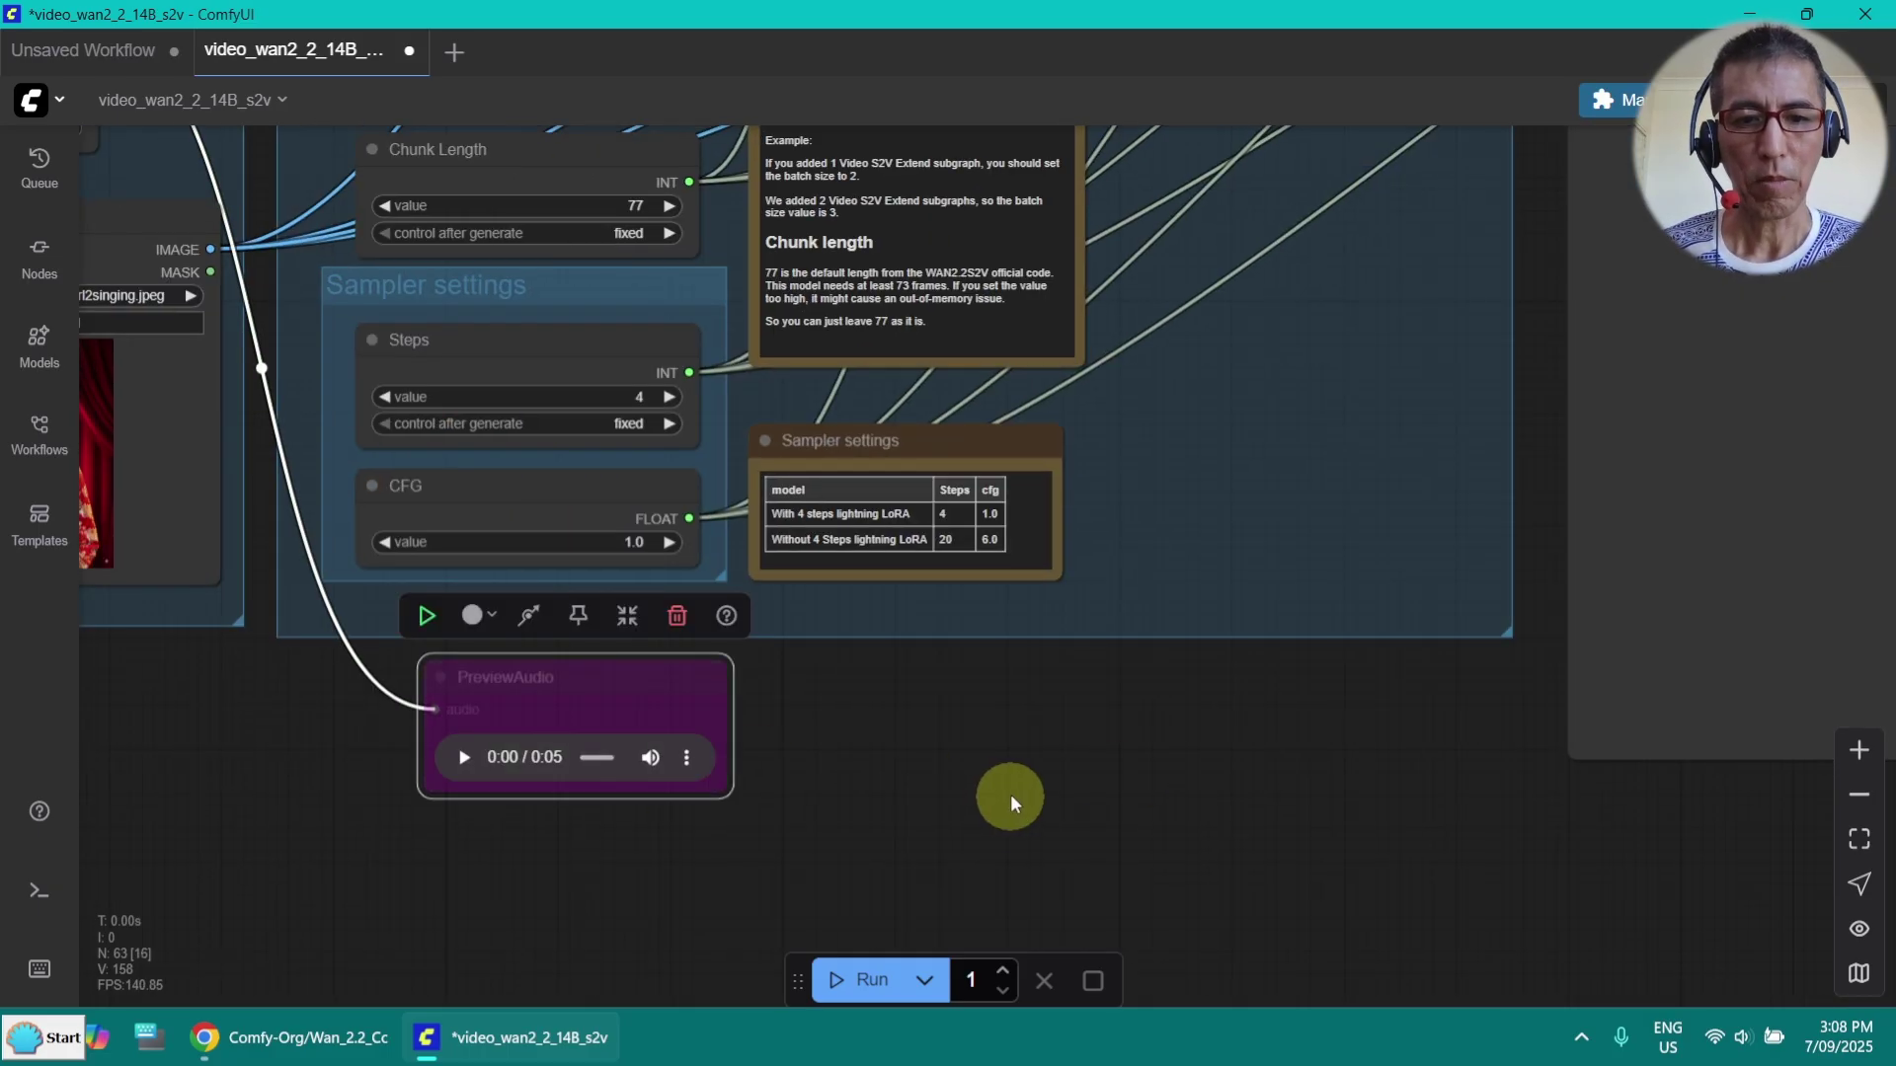
scroll(1007, 770, down, 4)
scroll(1373, 416, up, 1)
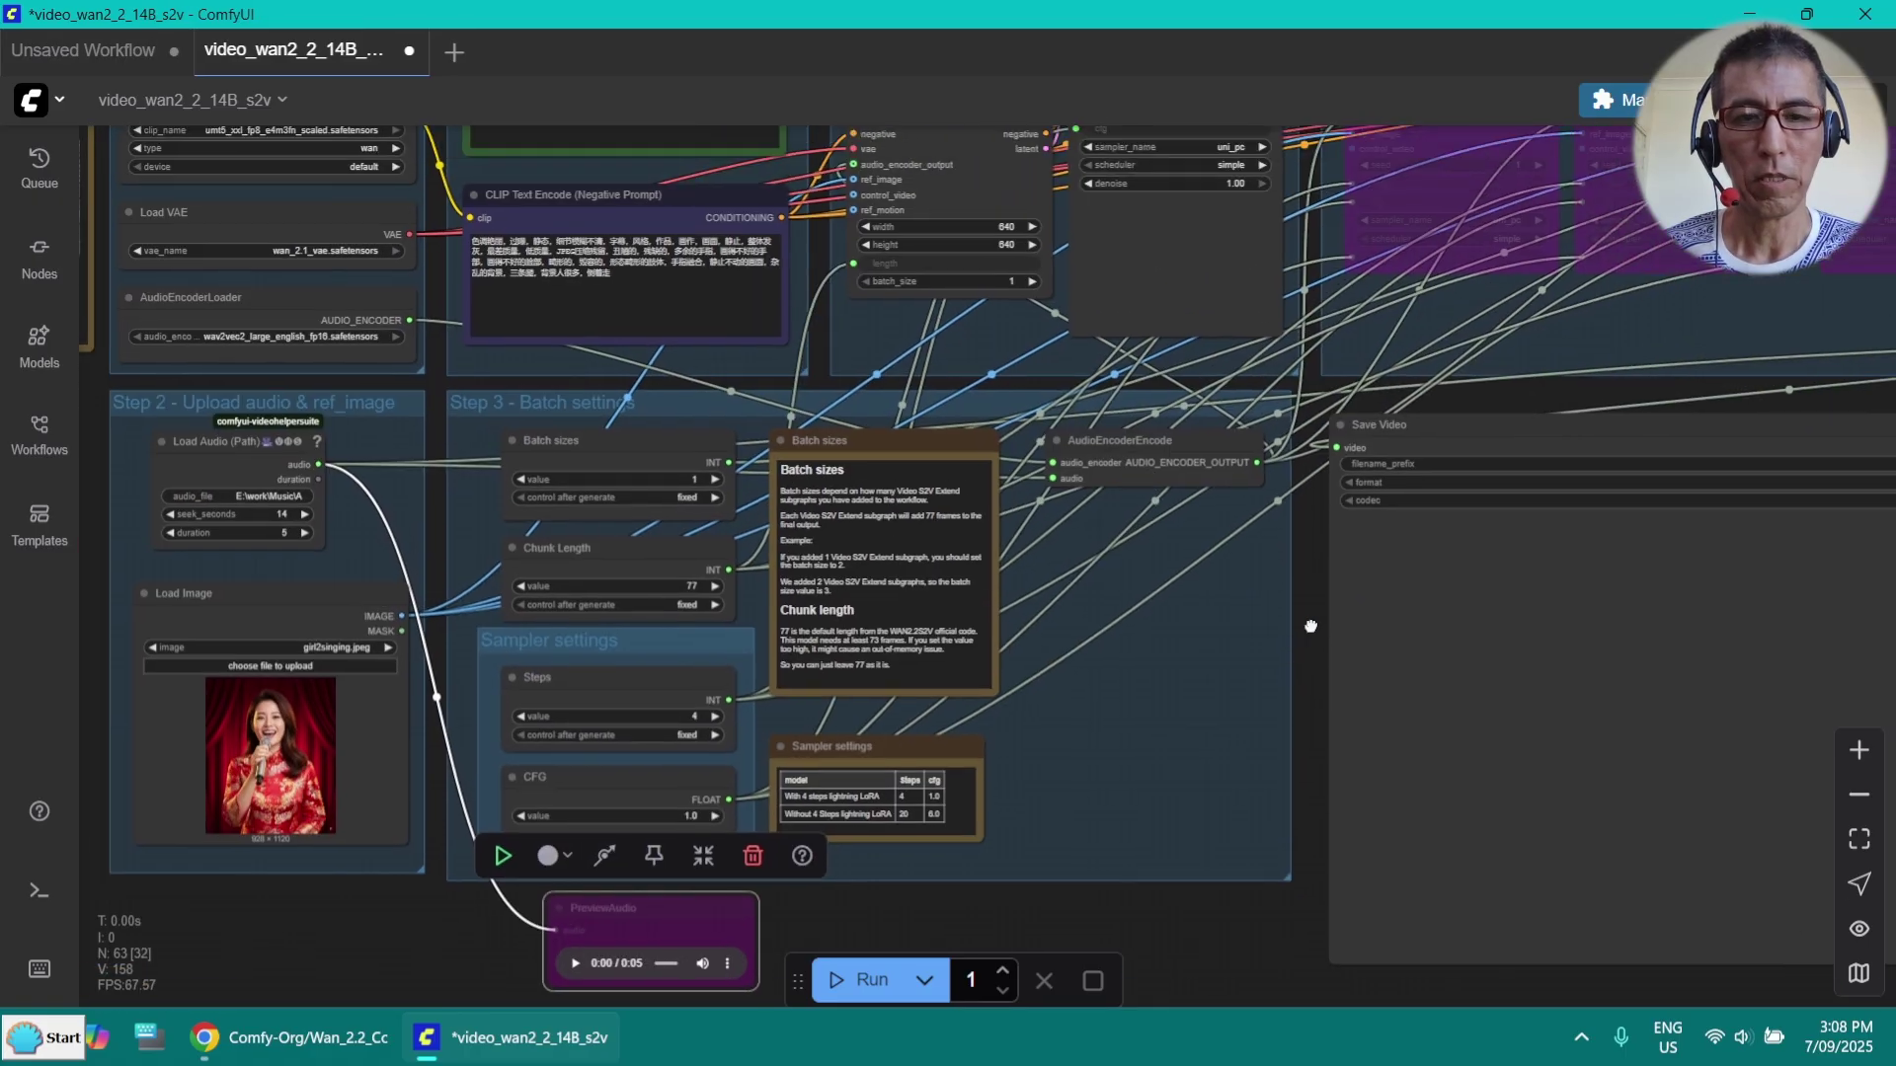
drag(1306, 633, 1275, 662)
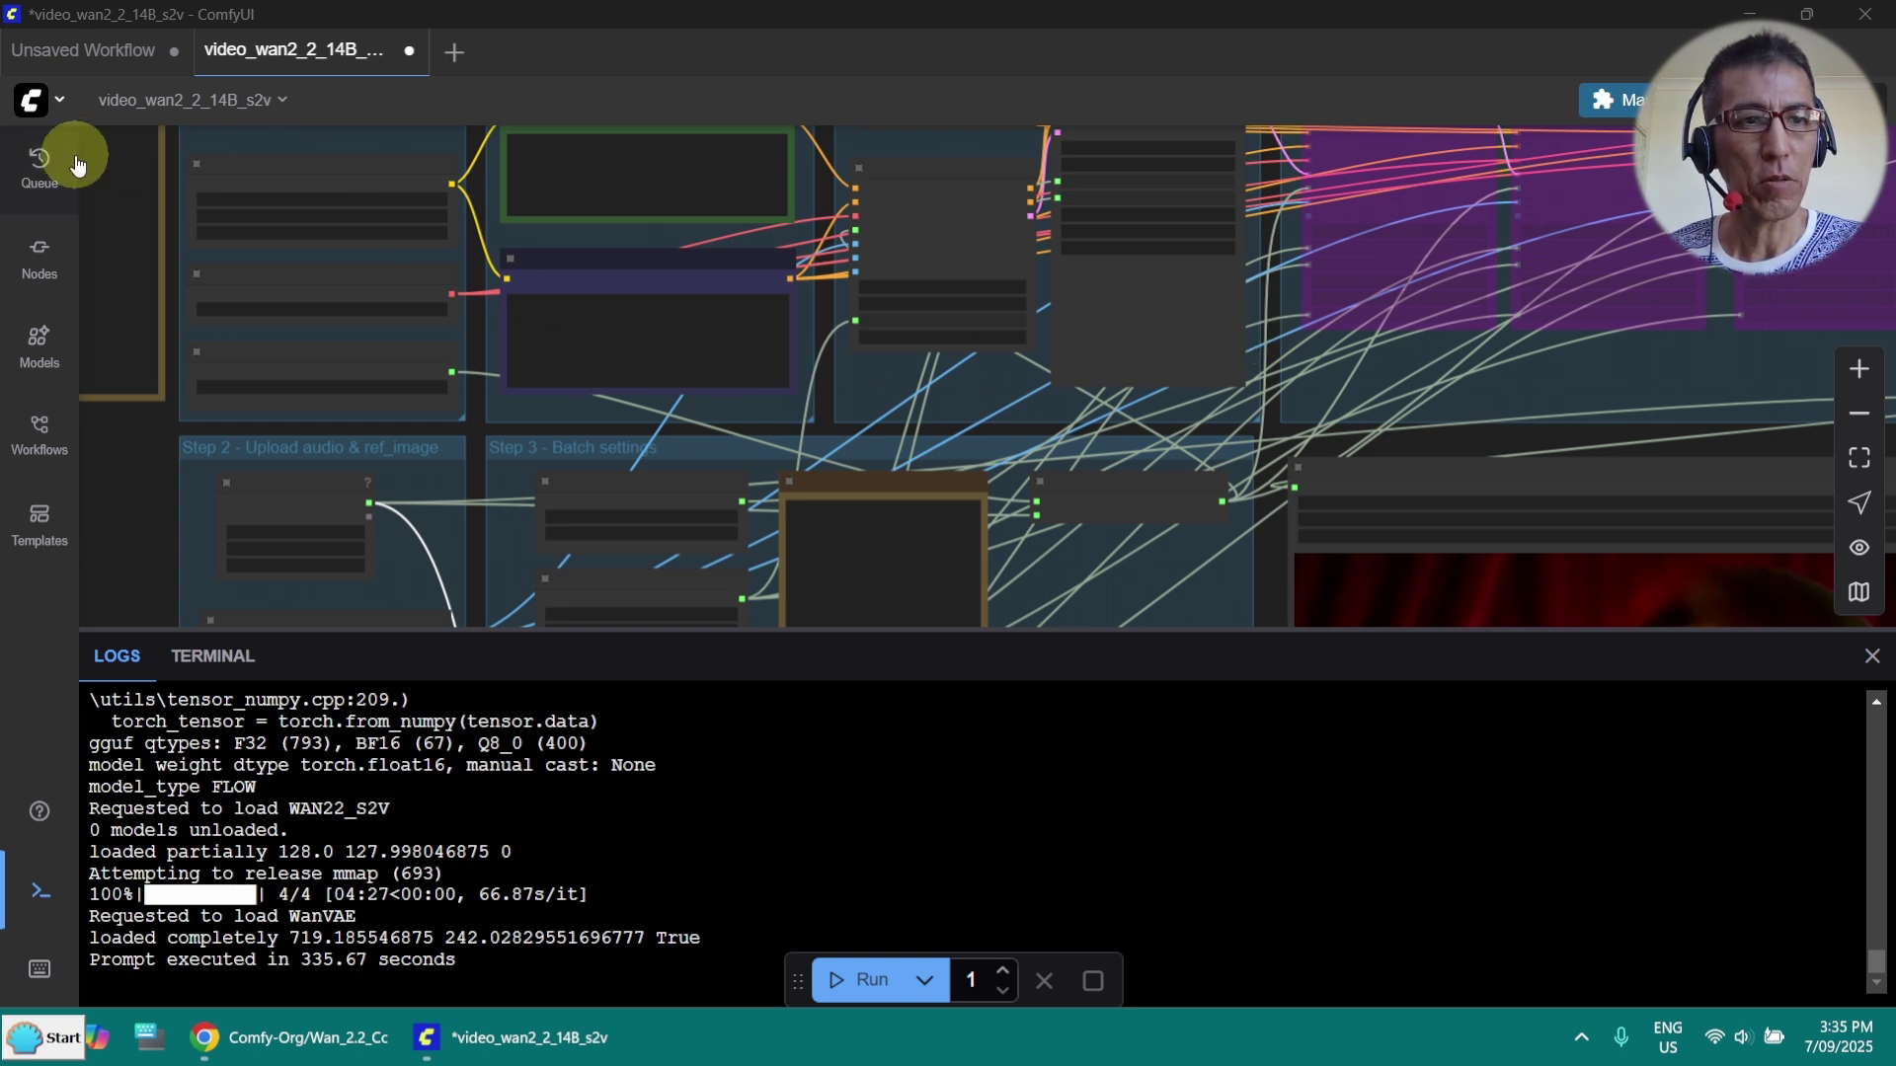
Check the finished run in the queue and play the generated video in the Save Video node
click(43, 163)
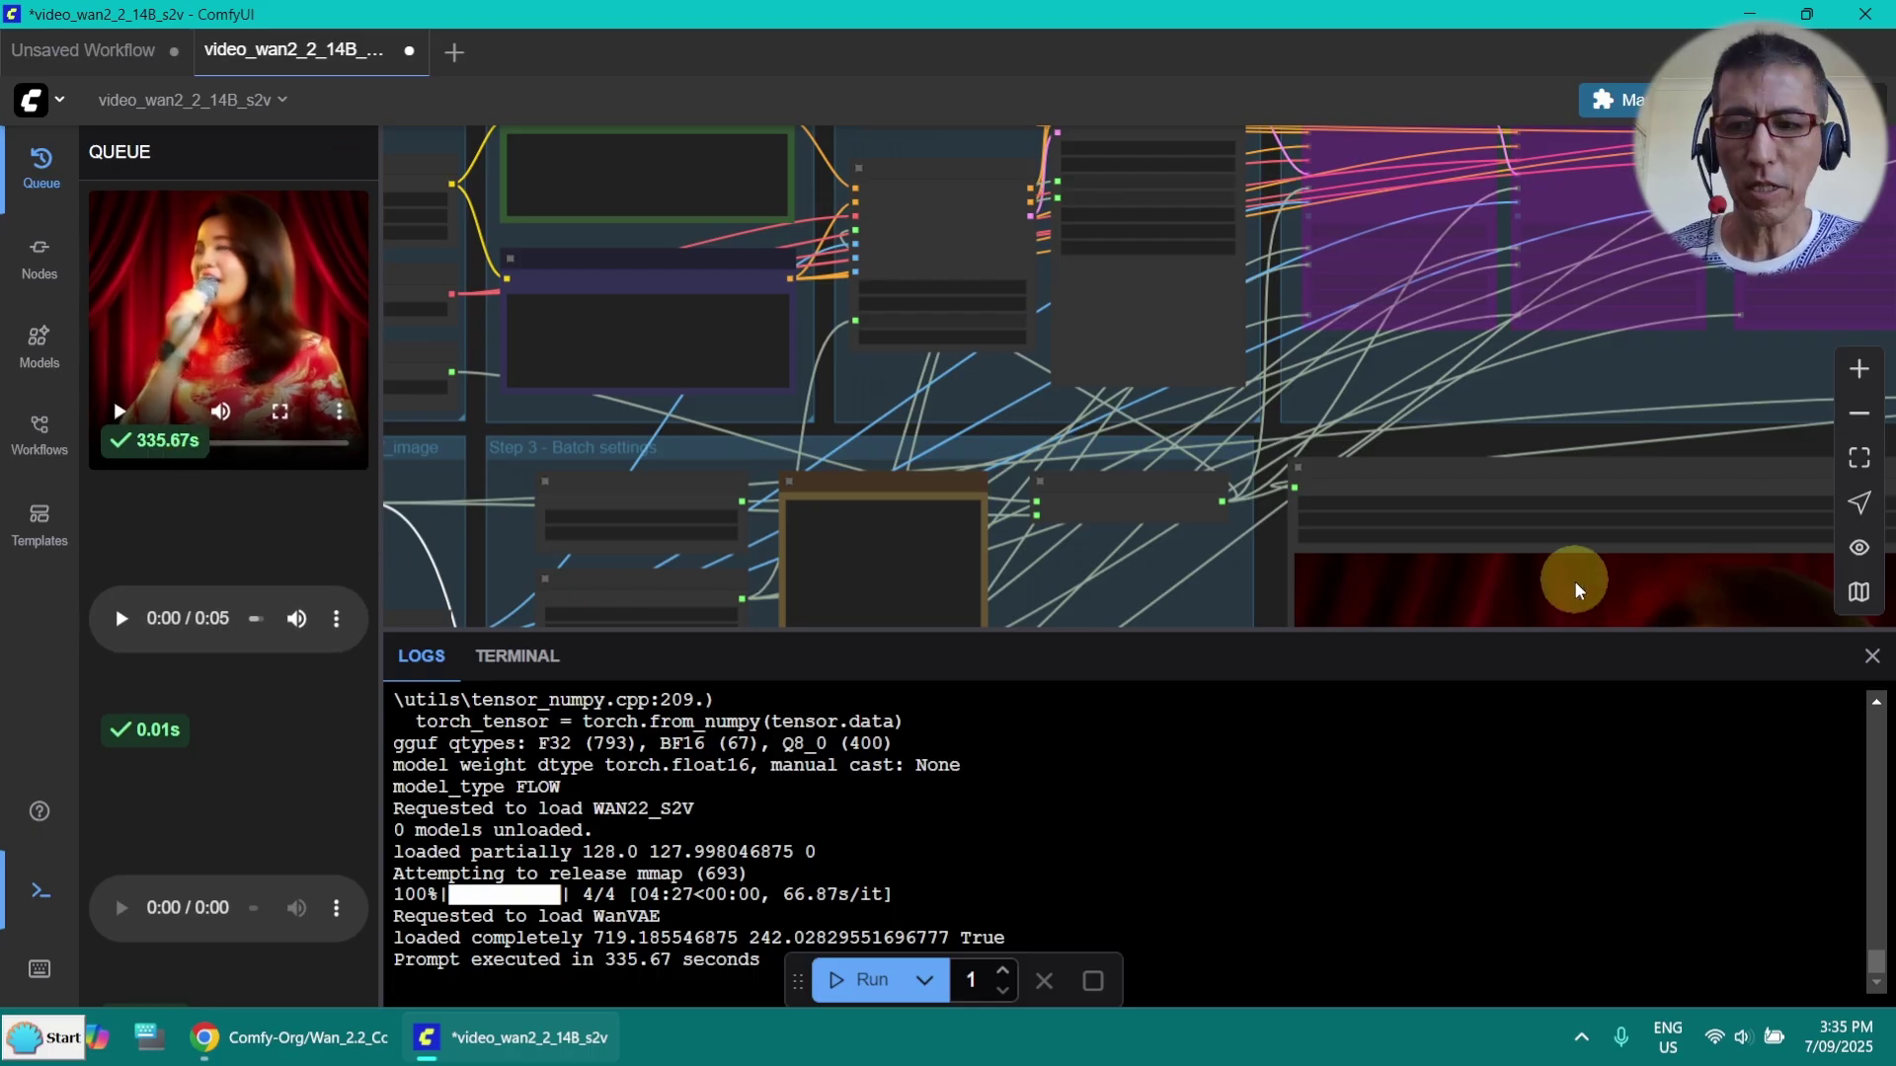
click(1873, 658)
scroll(719, 464, up, 5)
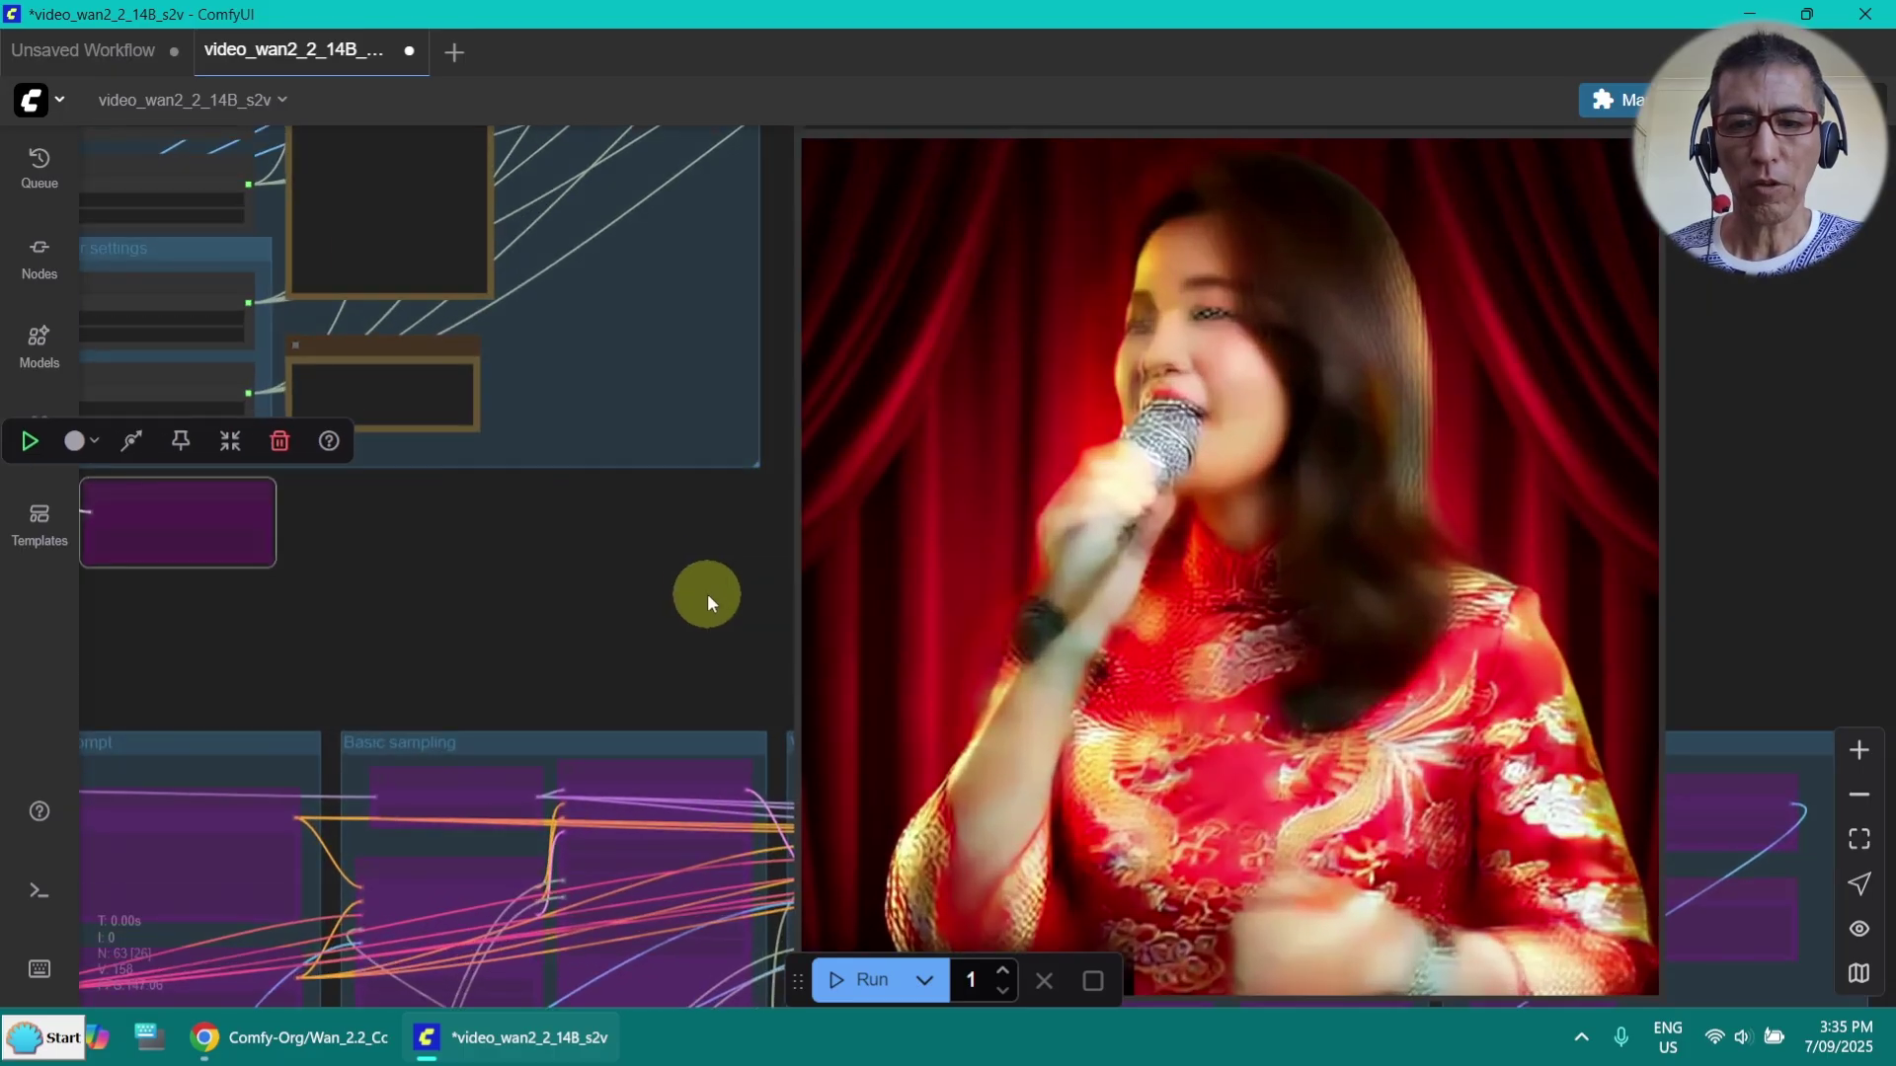
scroll(707, 595, down, 2)
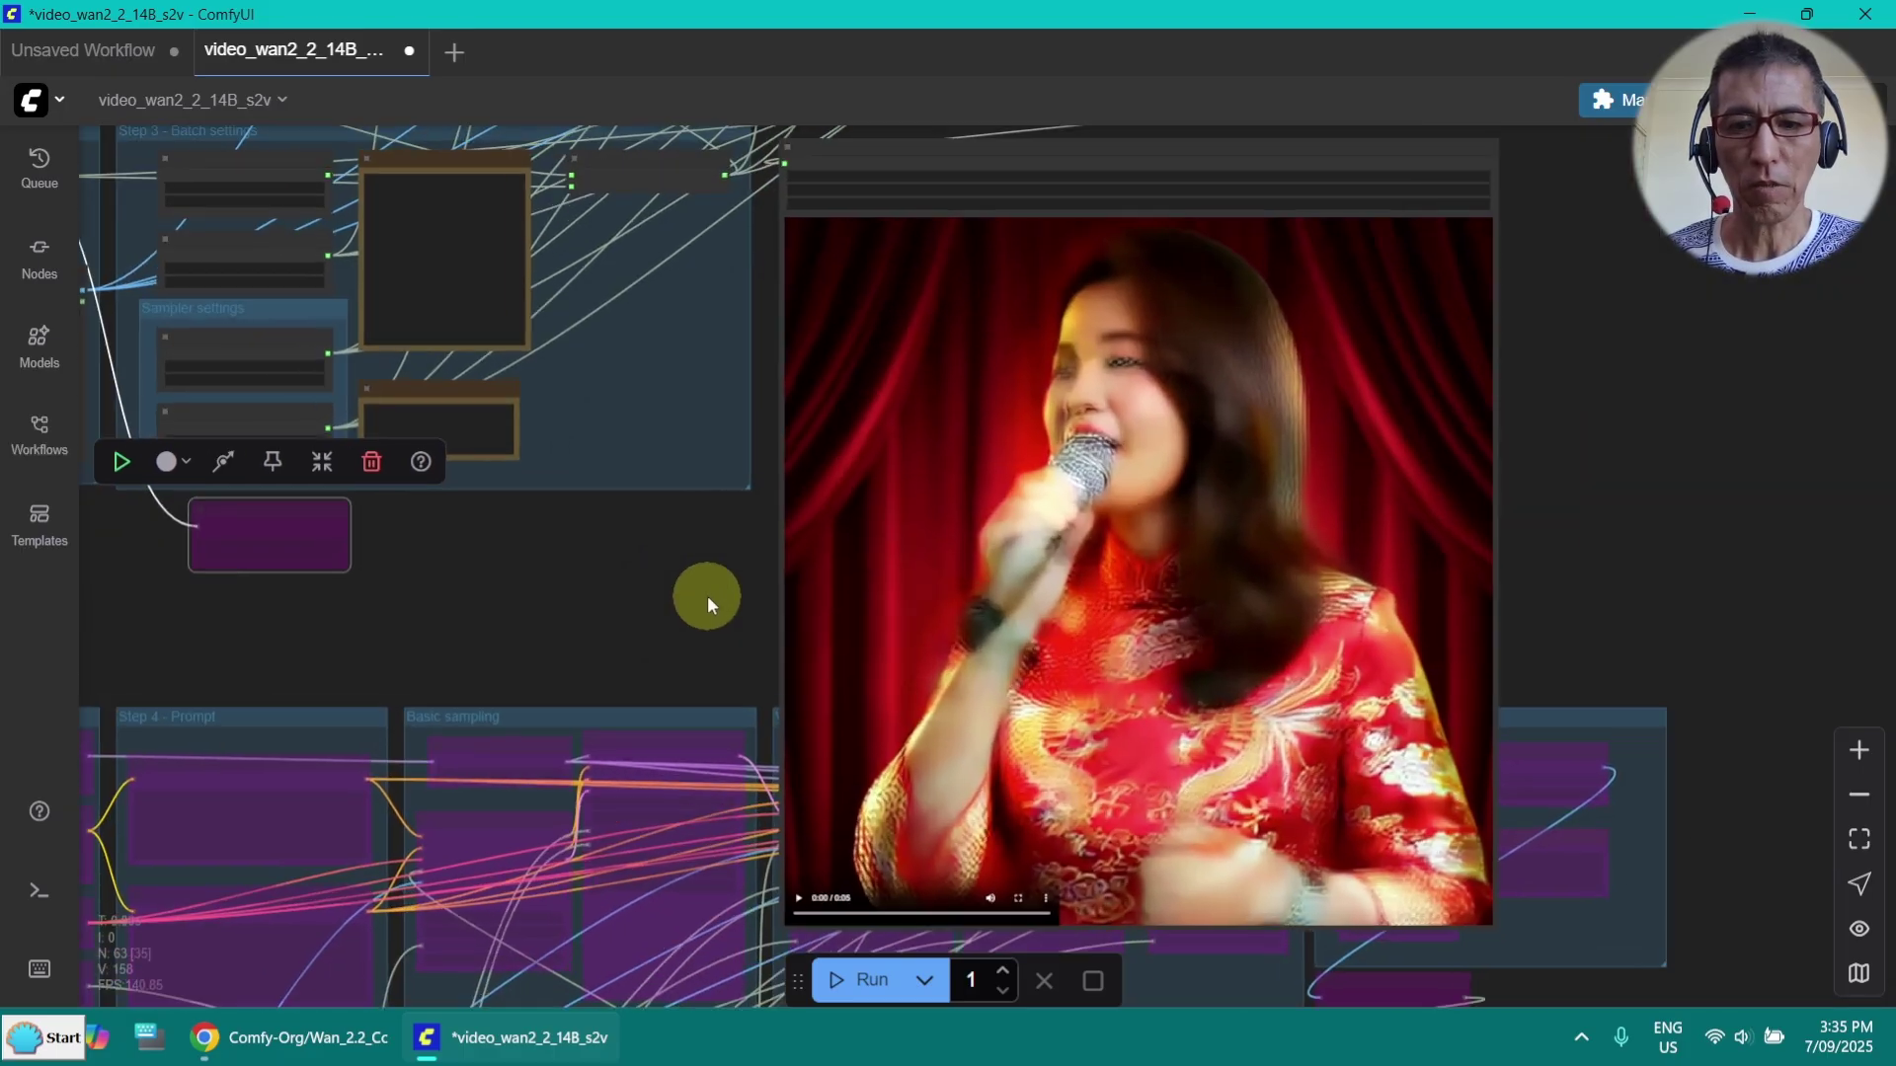
click(800, 906)
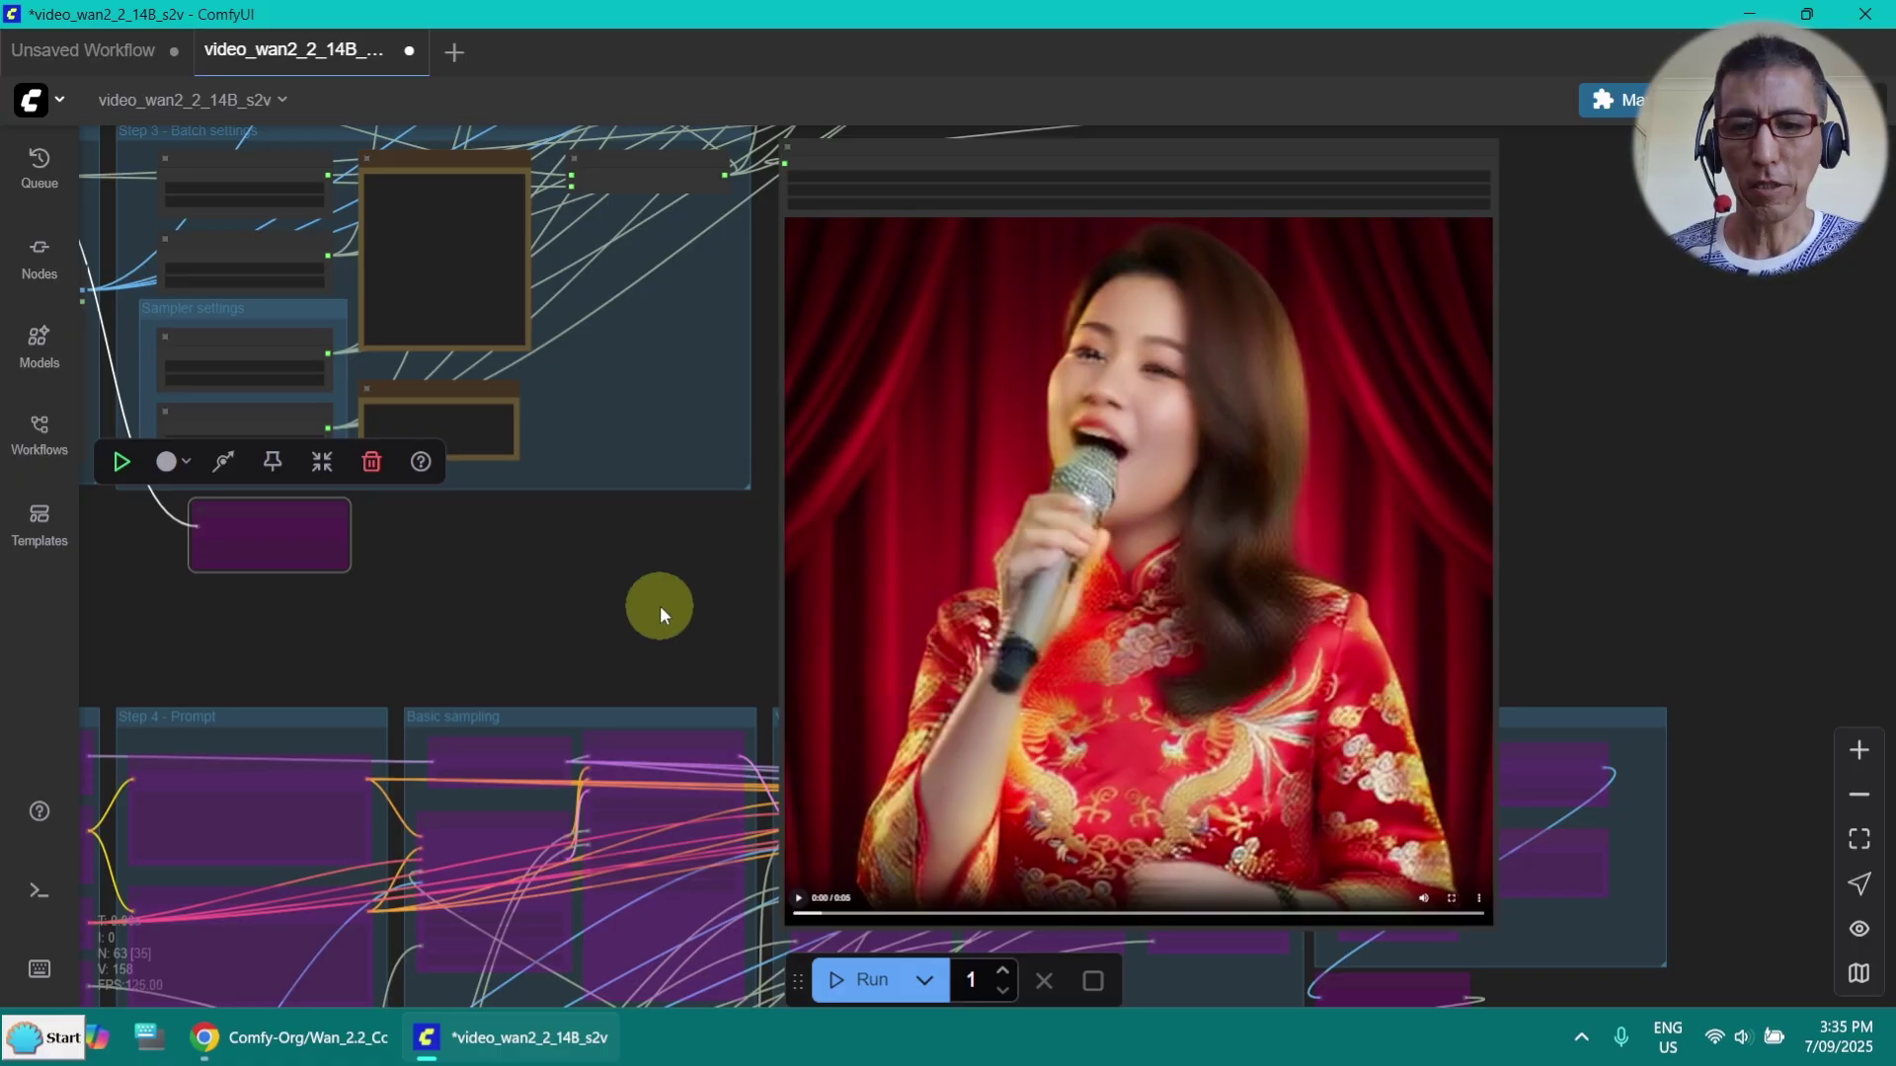
scroll(660, 606, down, 1)
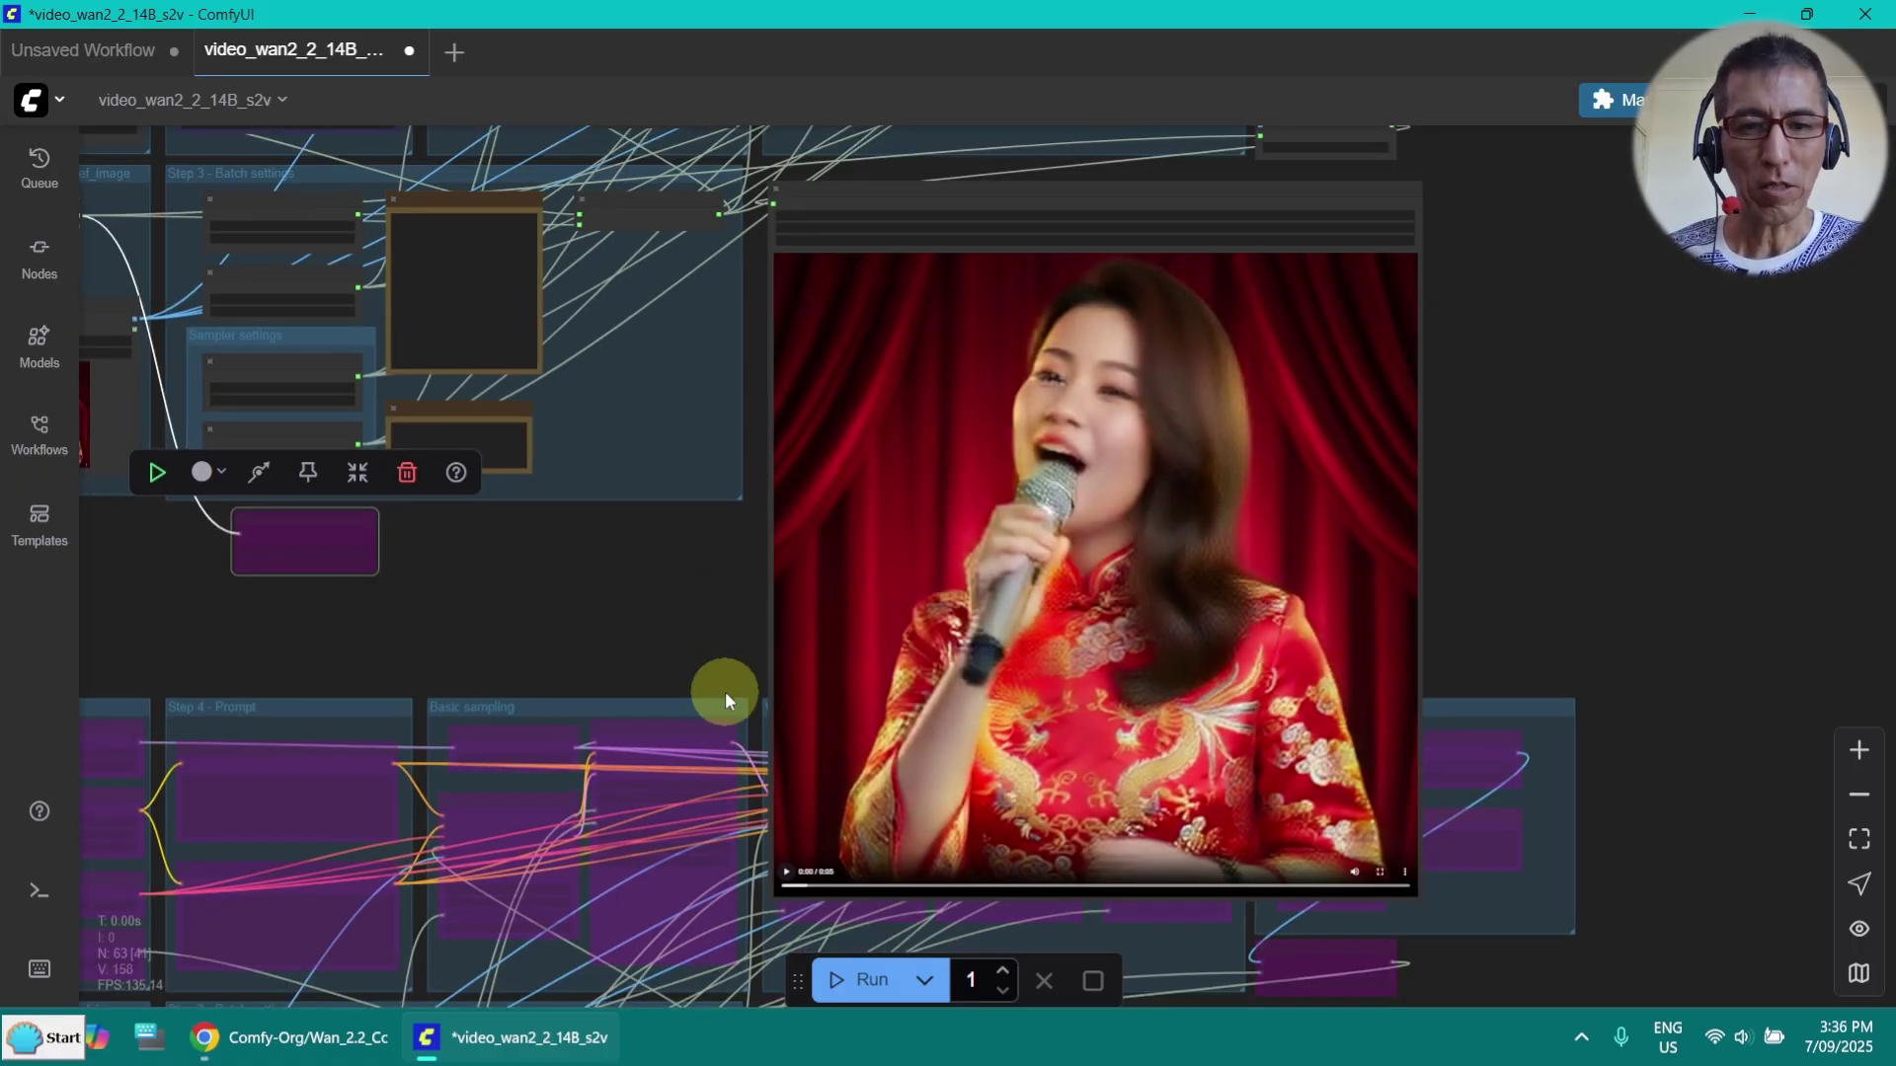
scroll(682, 640, up, 2)
scroll(971, 581, up, 2)
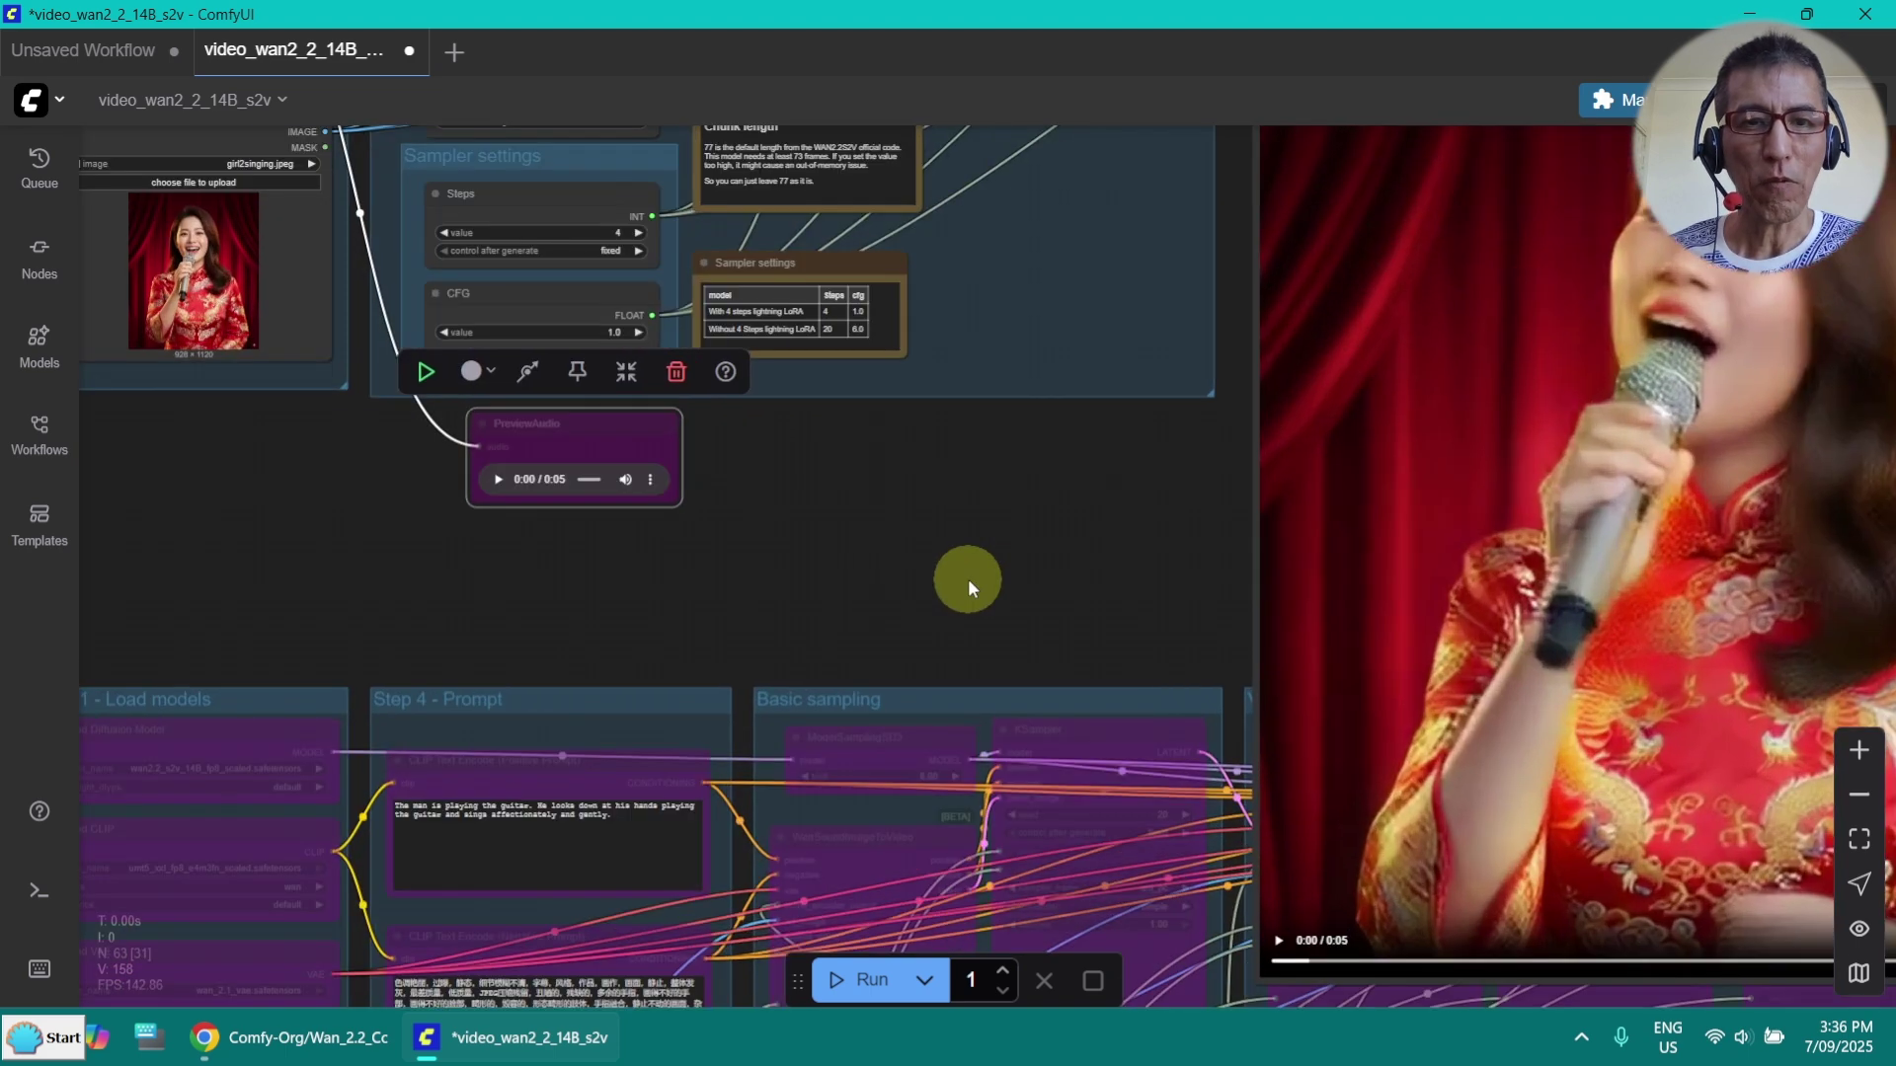
Review the Steps and CFG sampler settings and the reference image girlSinging (2).jpeg in the Load Image node
scroll(967, 572, up, 3)
drag(855, 516, 1175, 790)
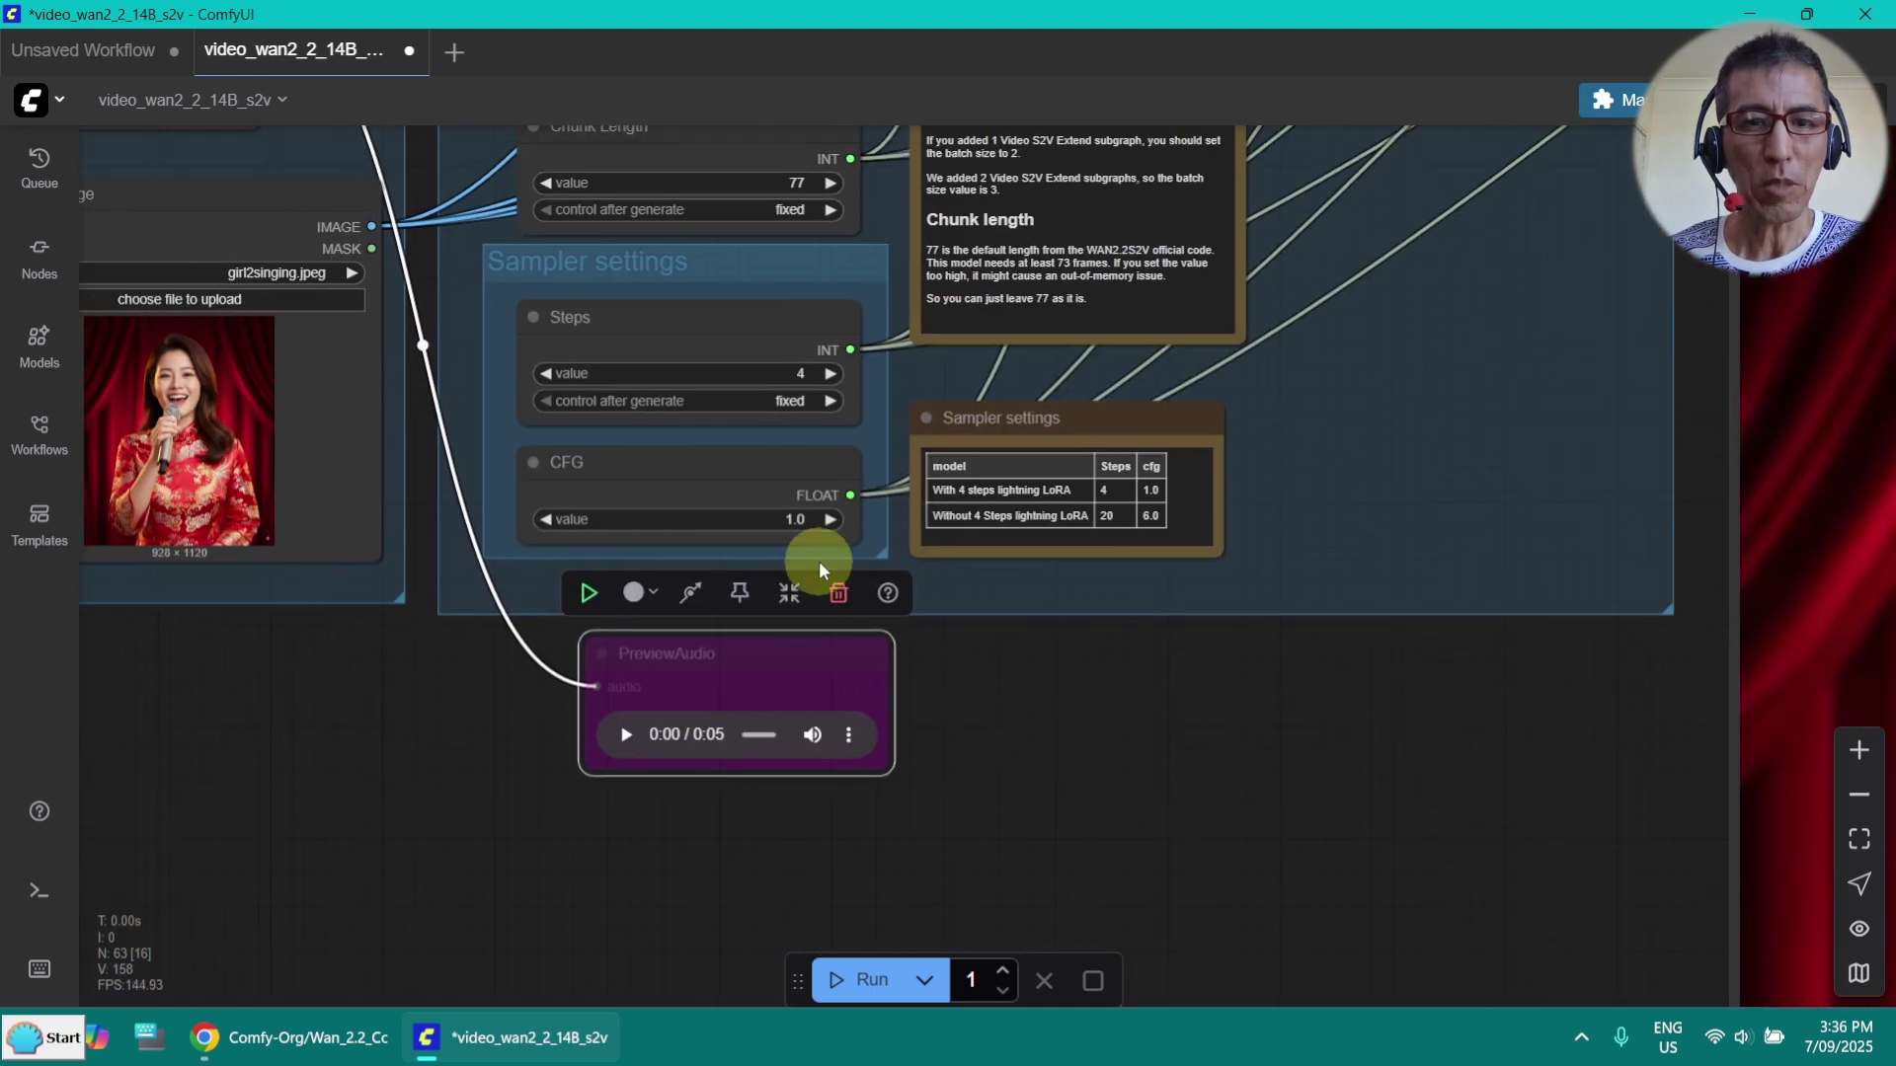
scroll(816, 550, up, 4)
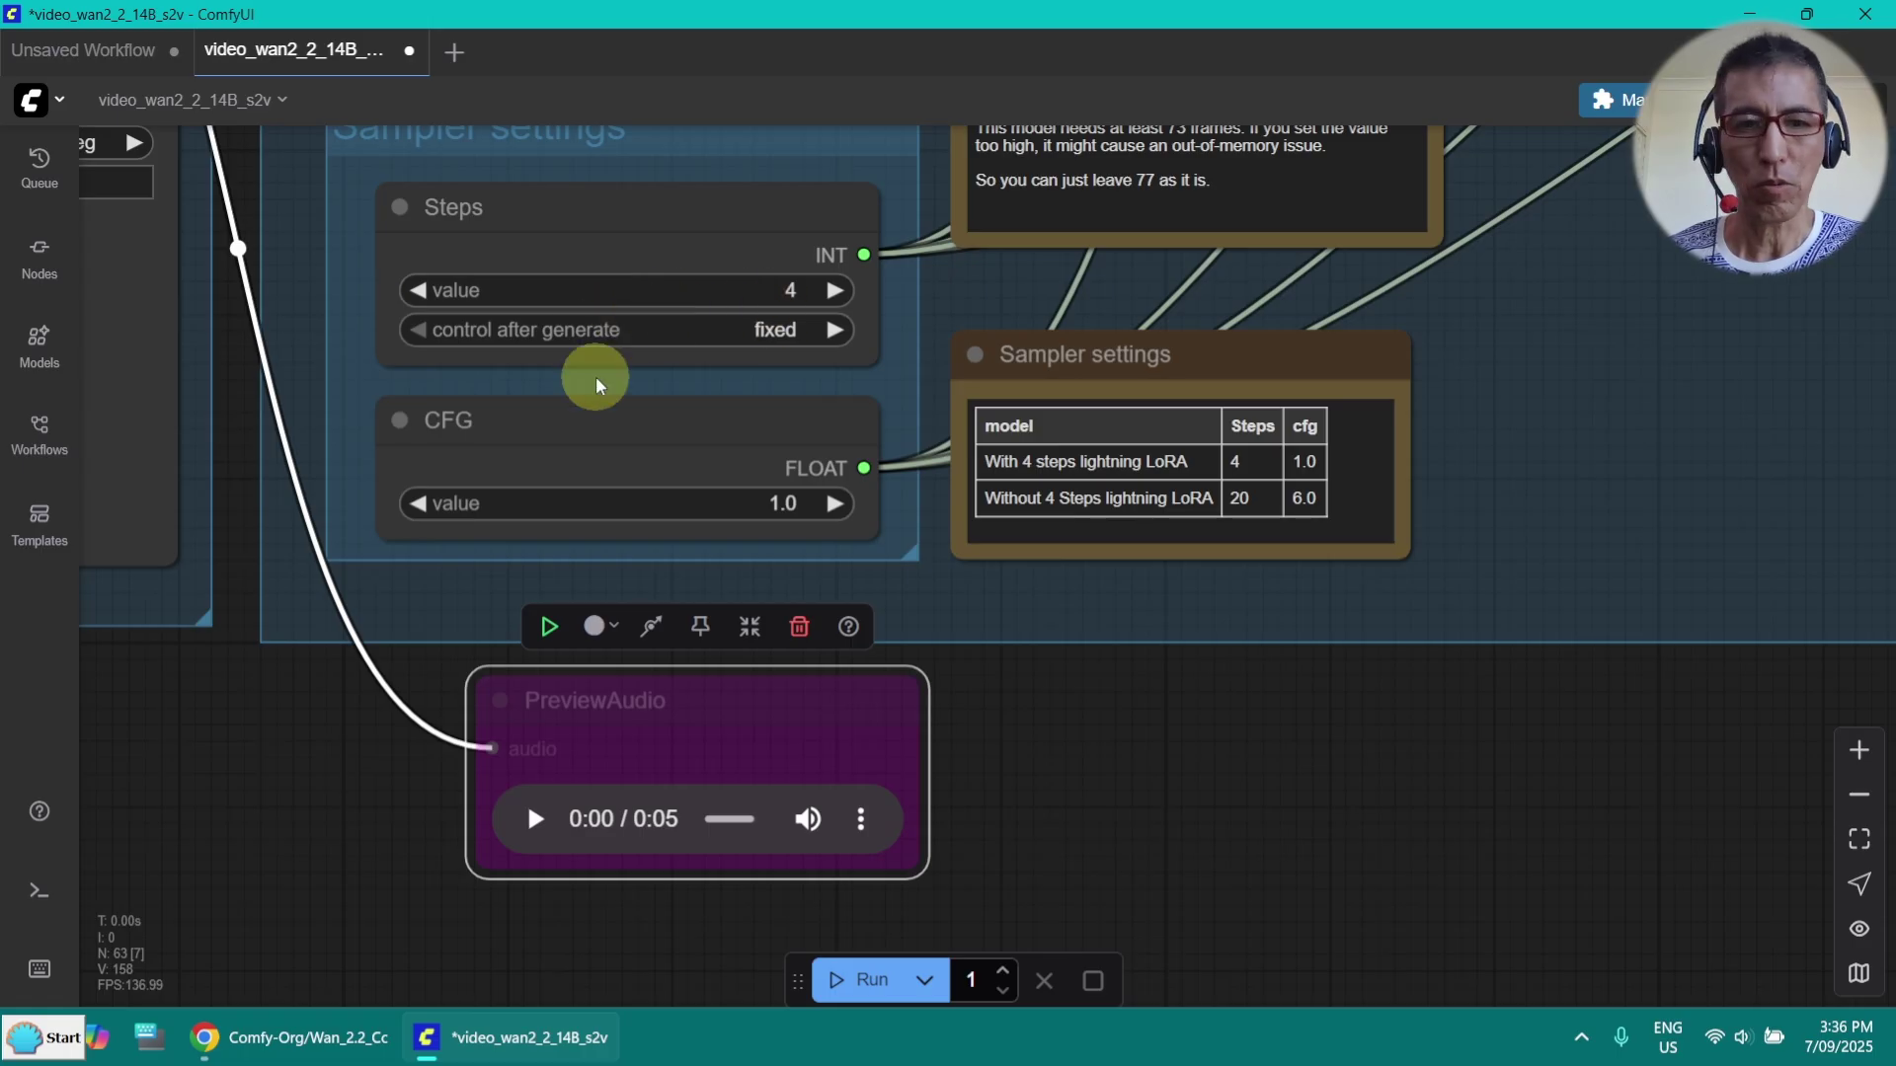
scroll(1128, 704, down, 7)
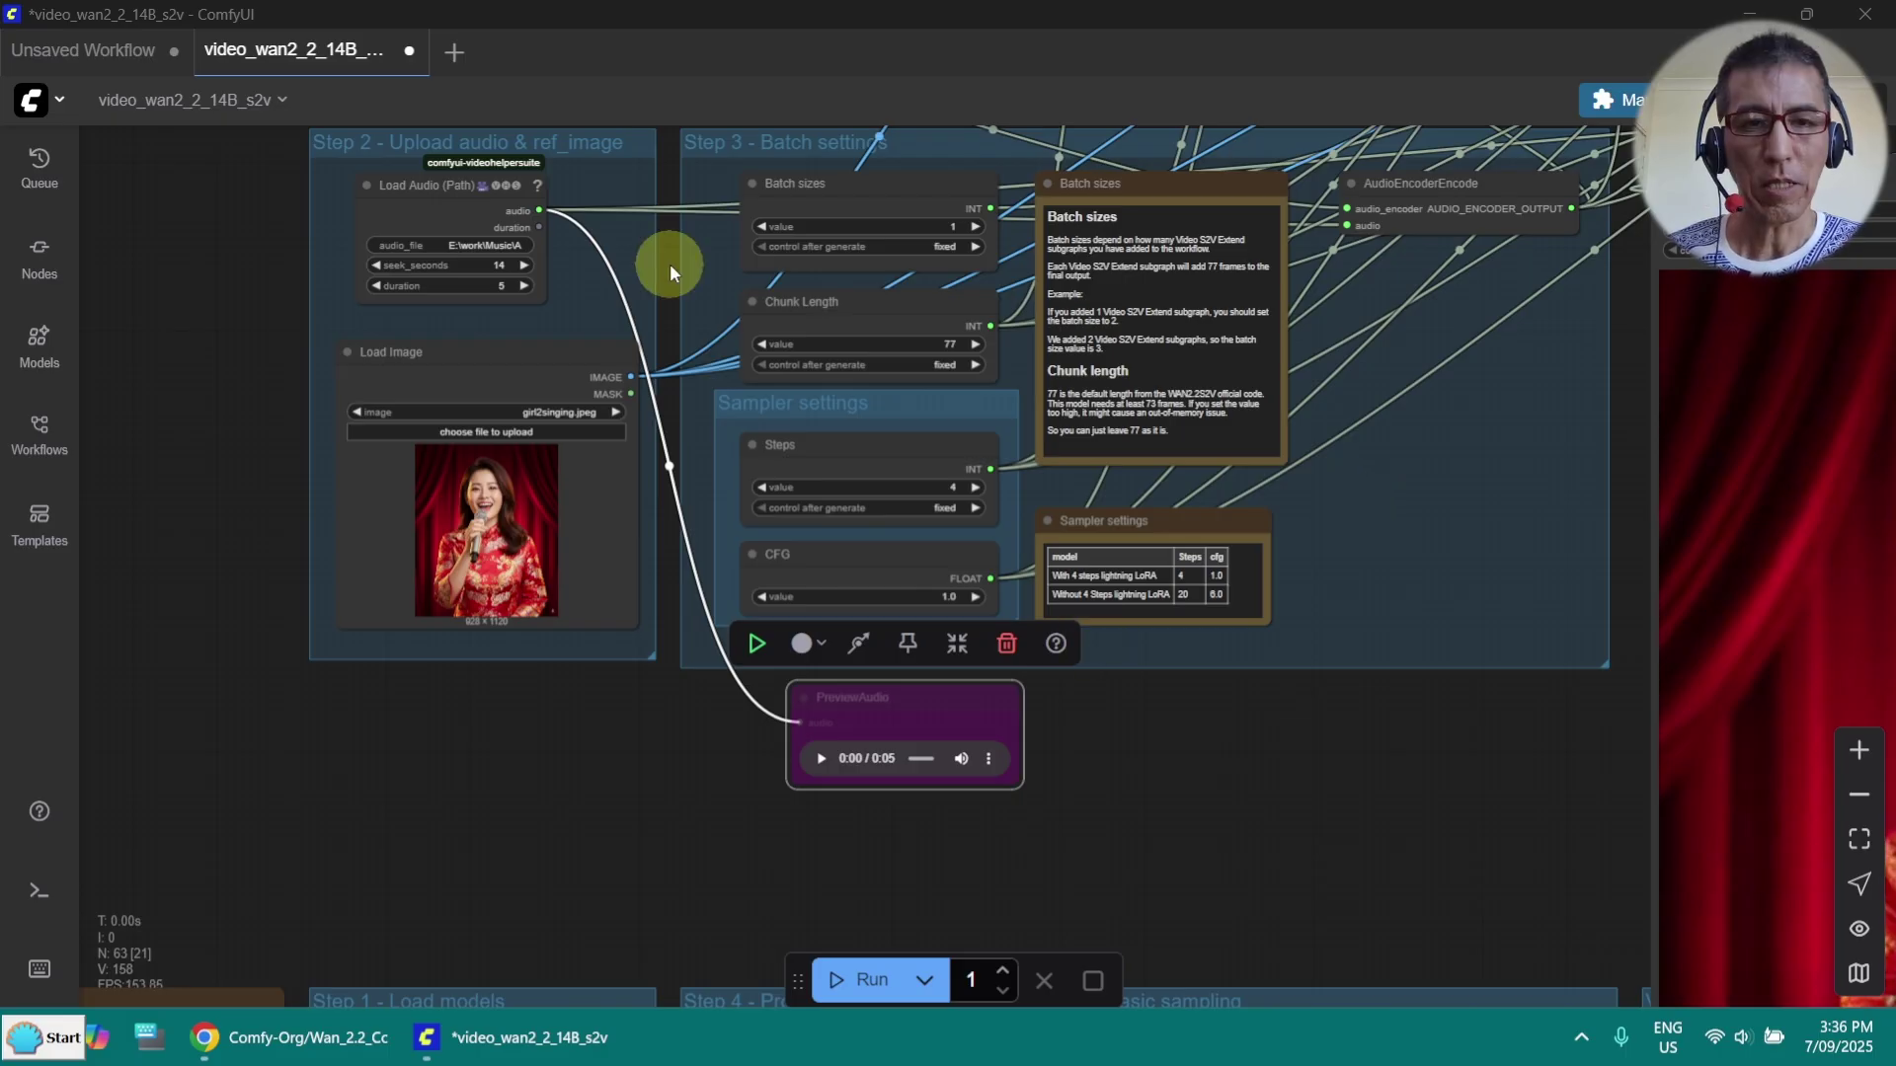
drag(669, 264, 701, 418)
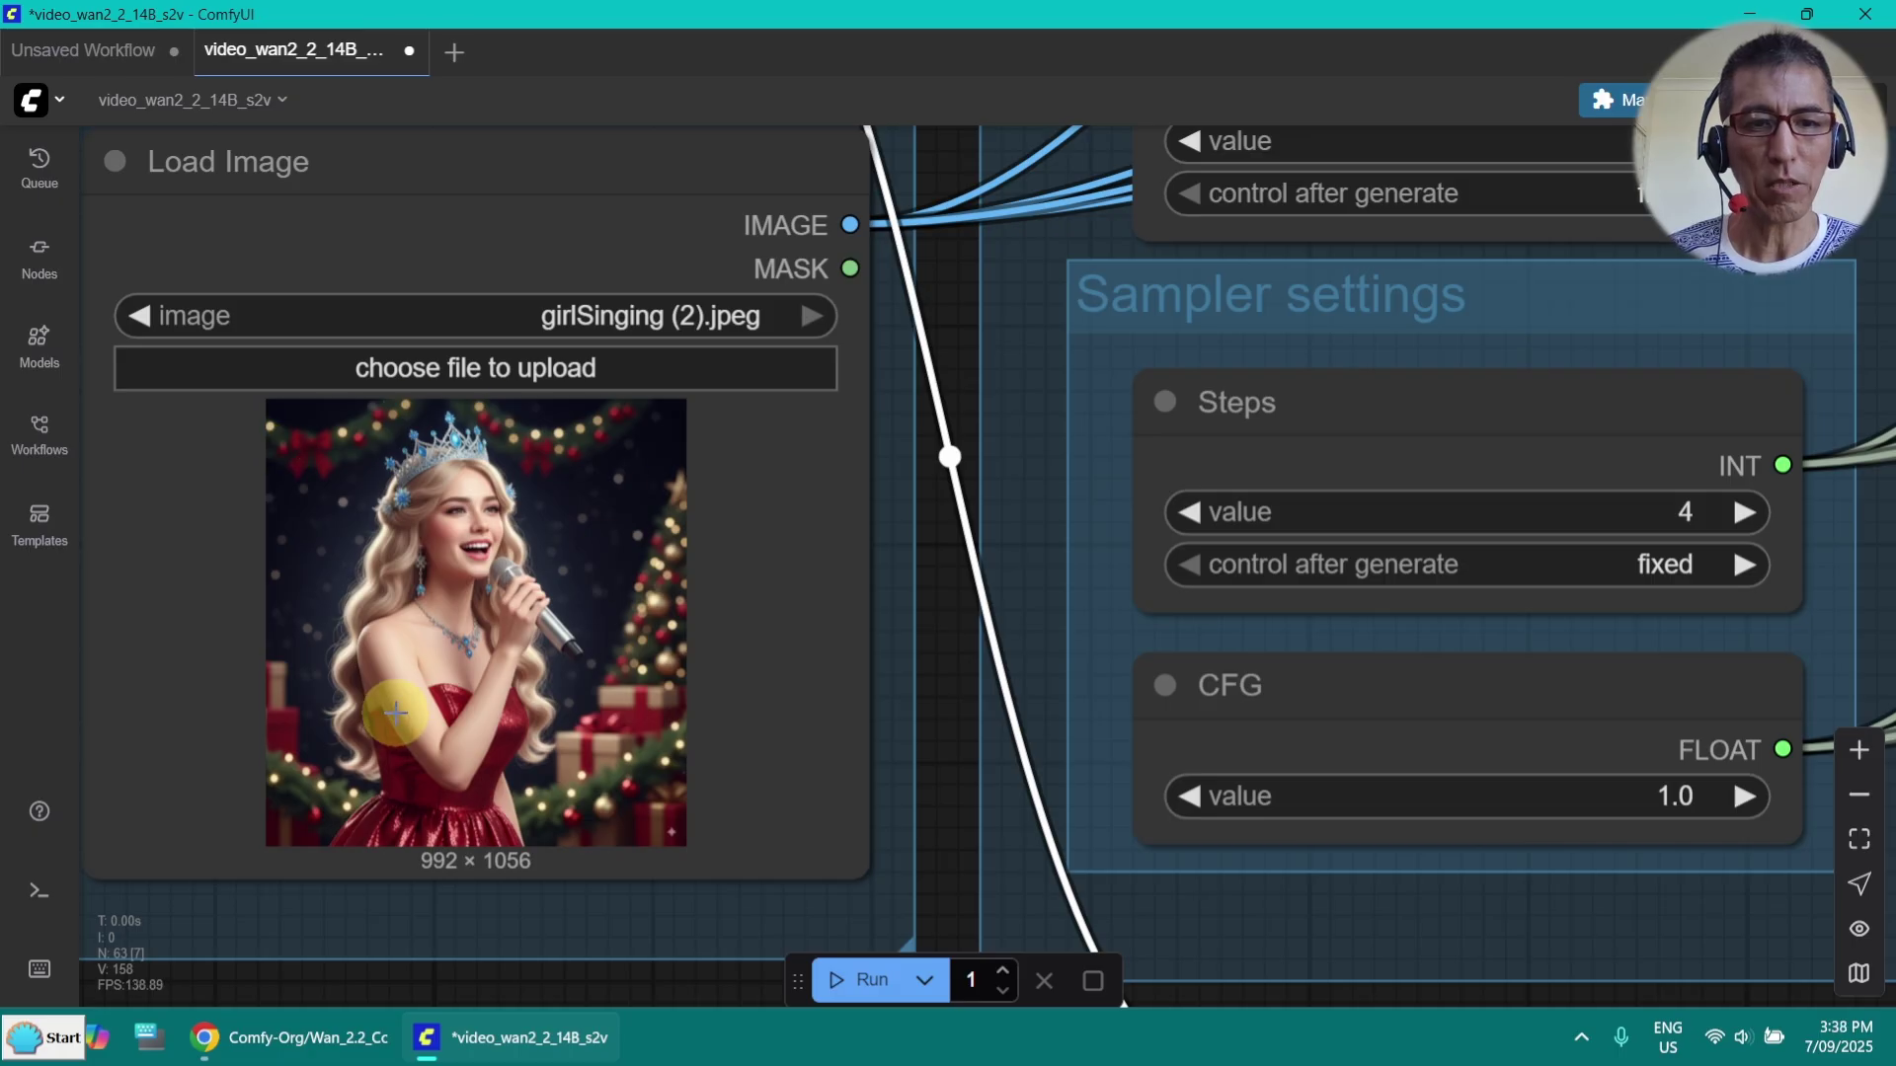
scroll(804, 656, up, 3)
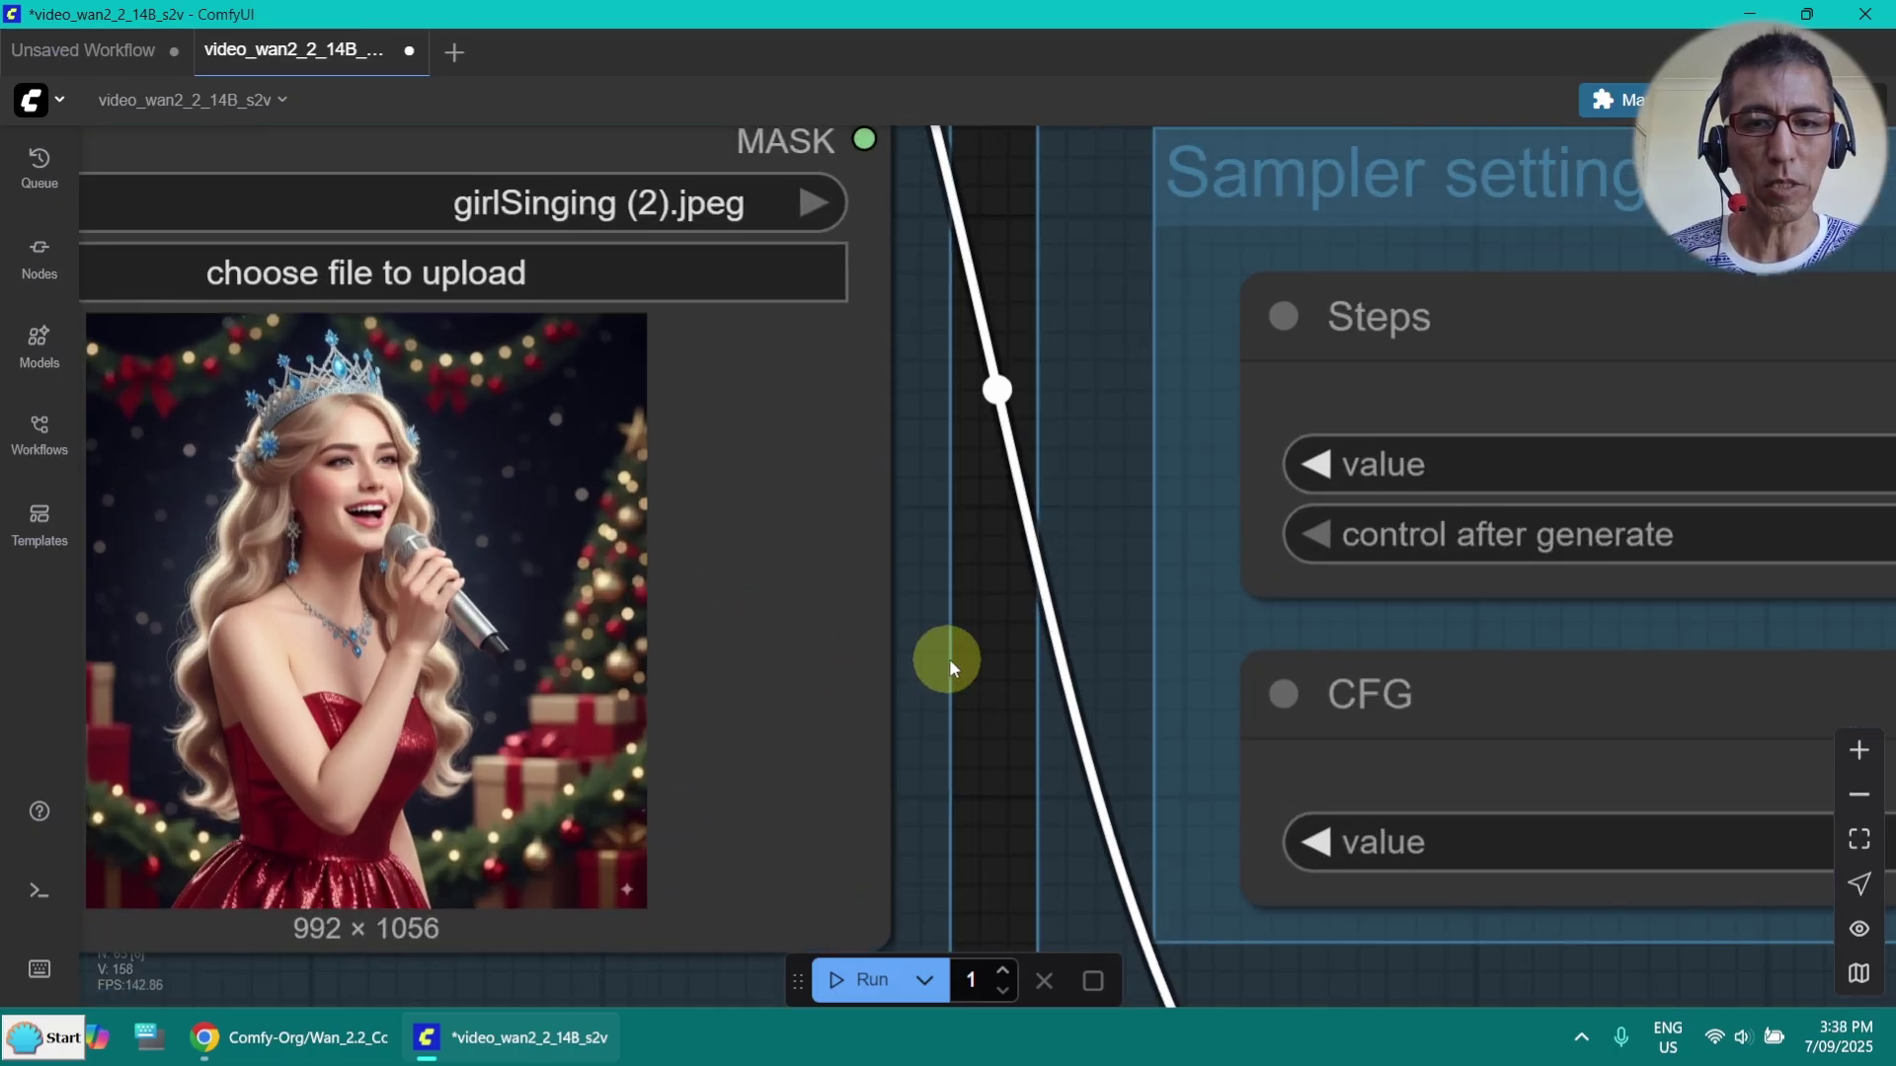
scroll(996, 660, down, 5)
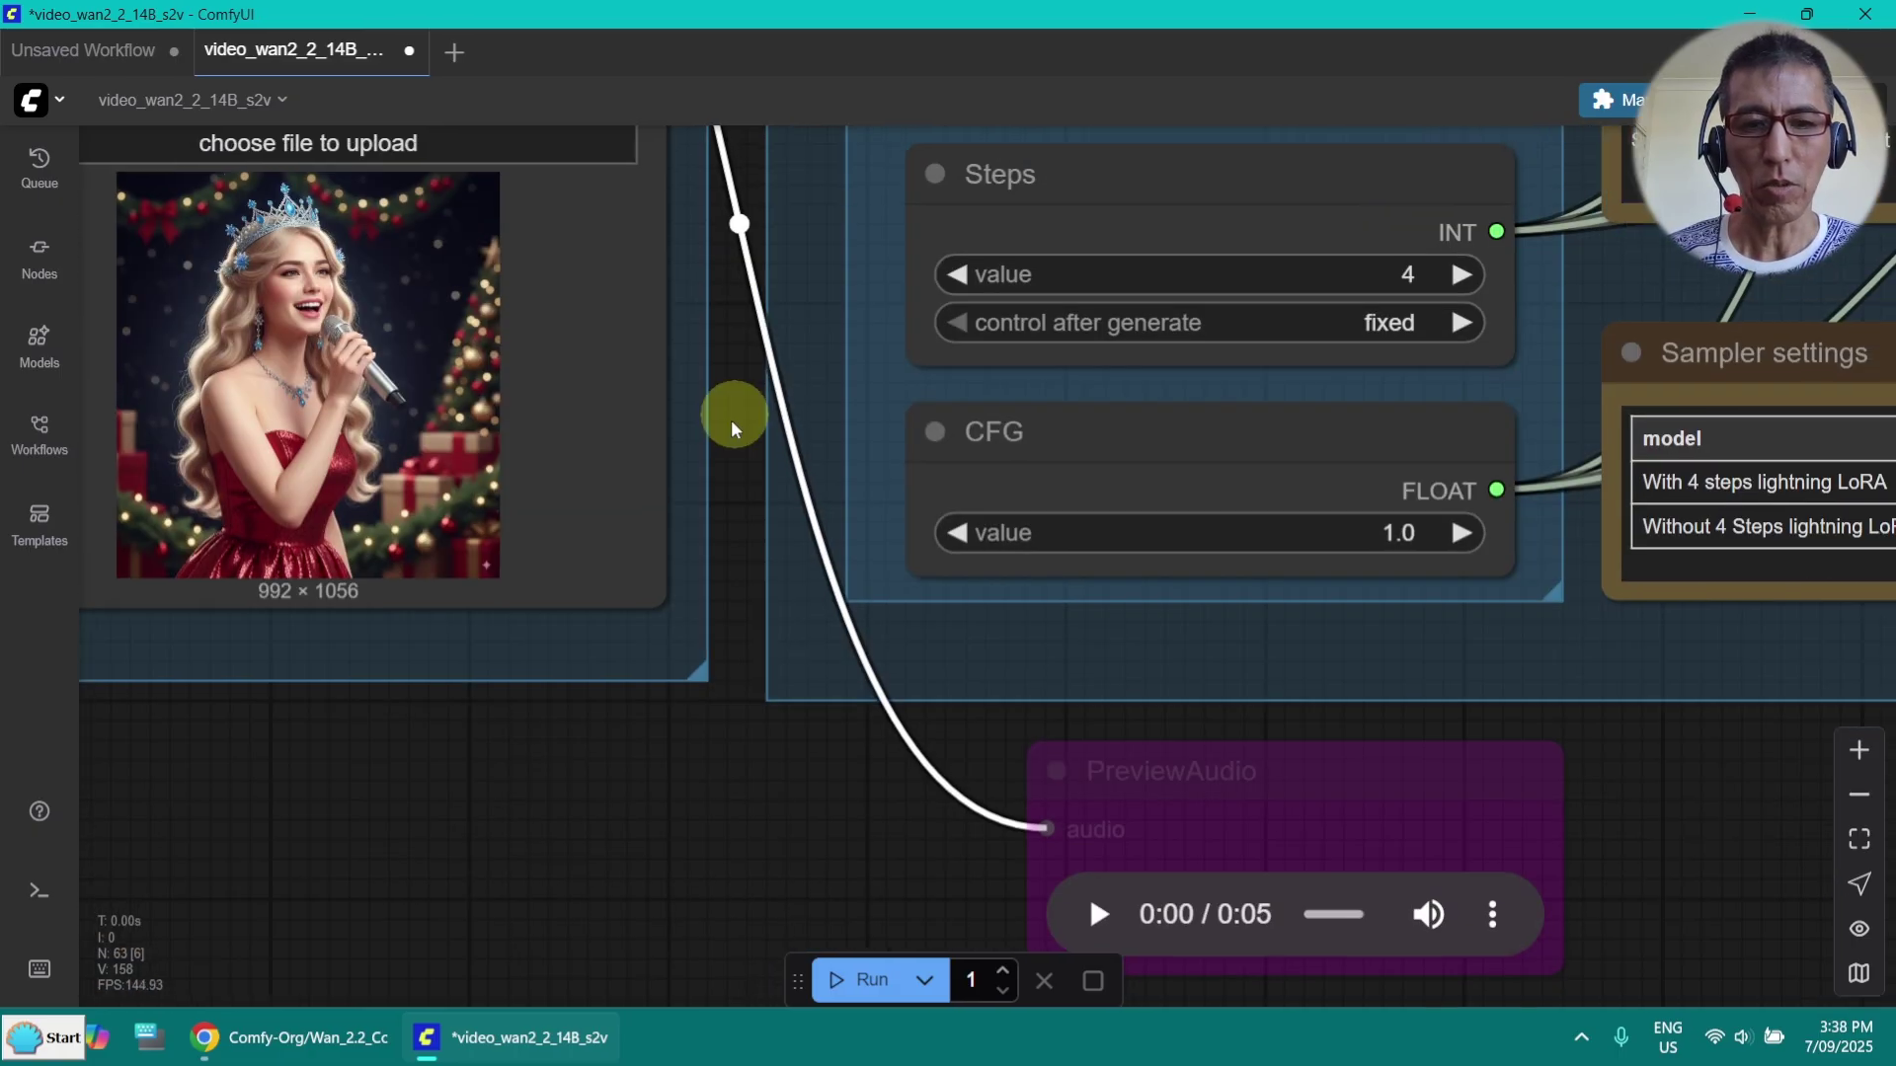
Add an Image Crop node and place it beneath the Step 2 group, under the Load Image node
double_click(733, 727)
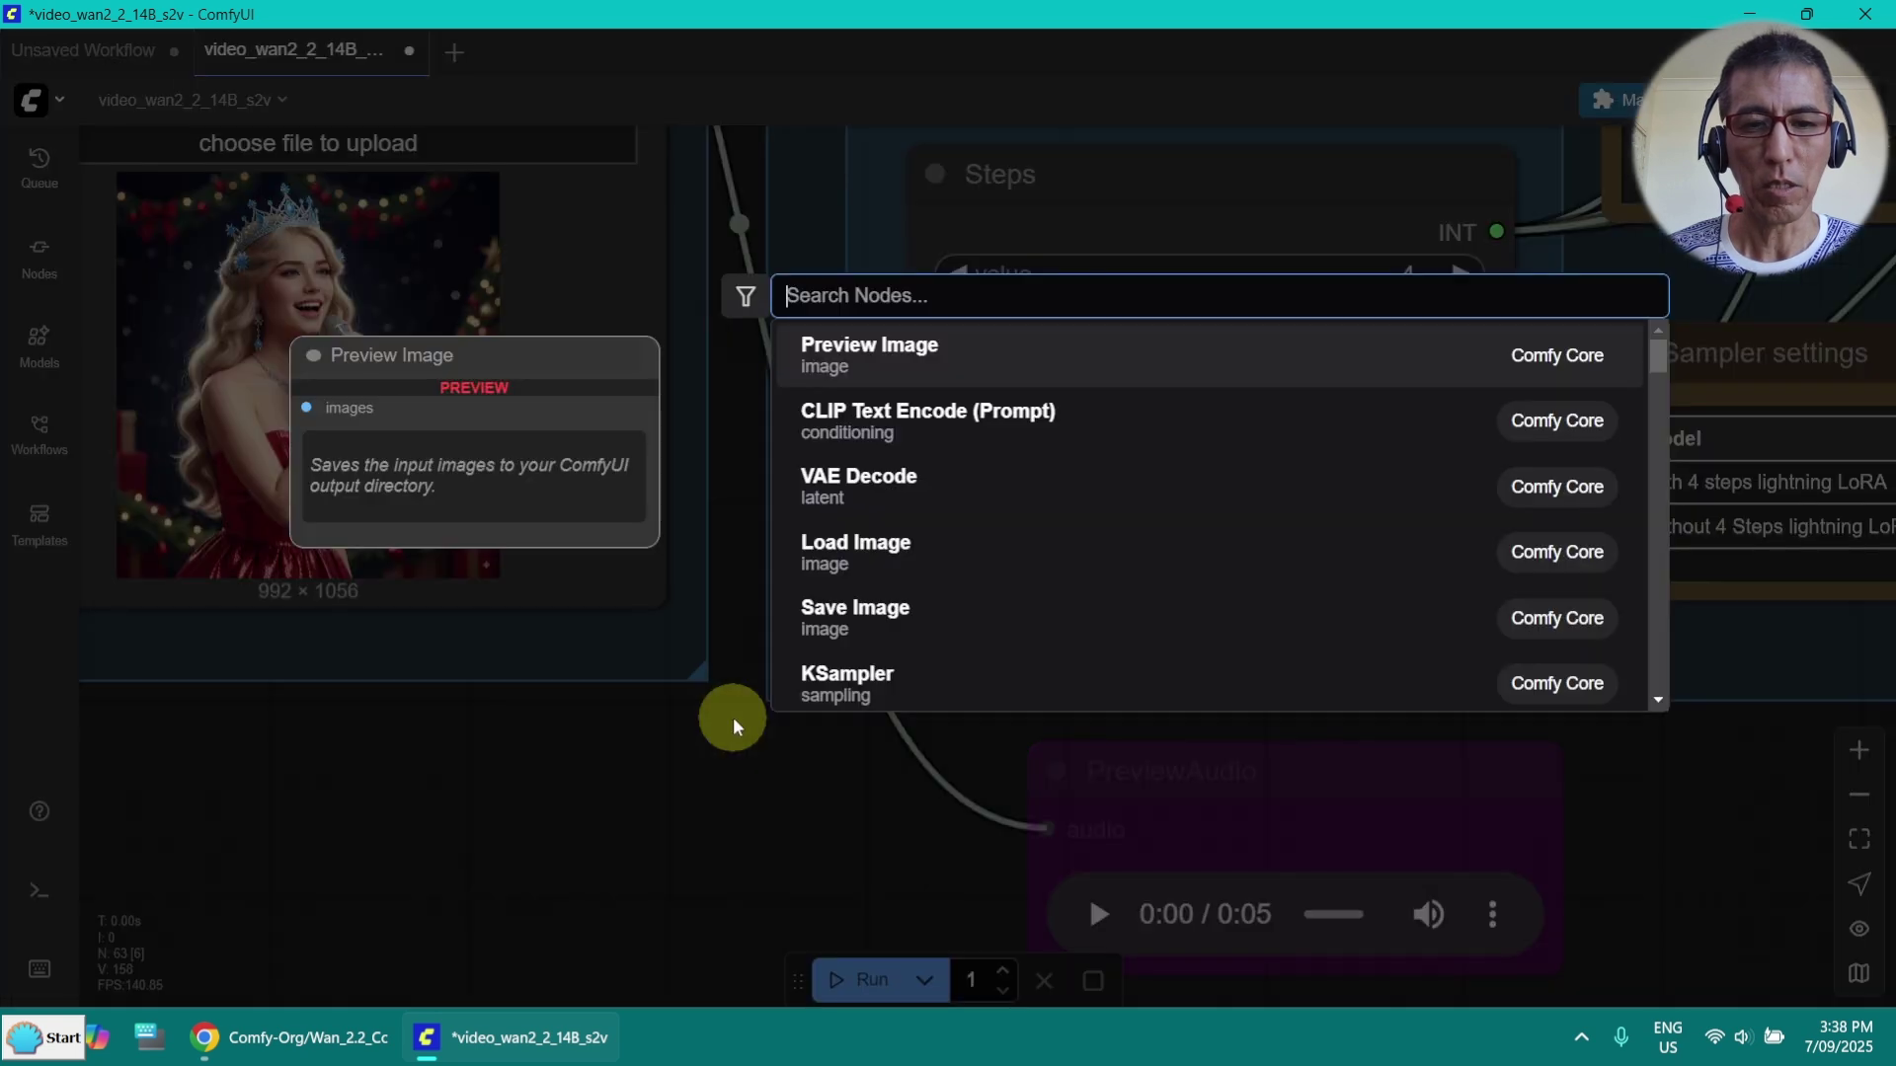
text(crop)
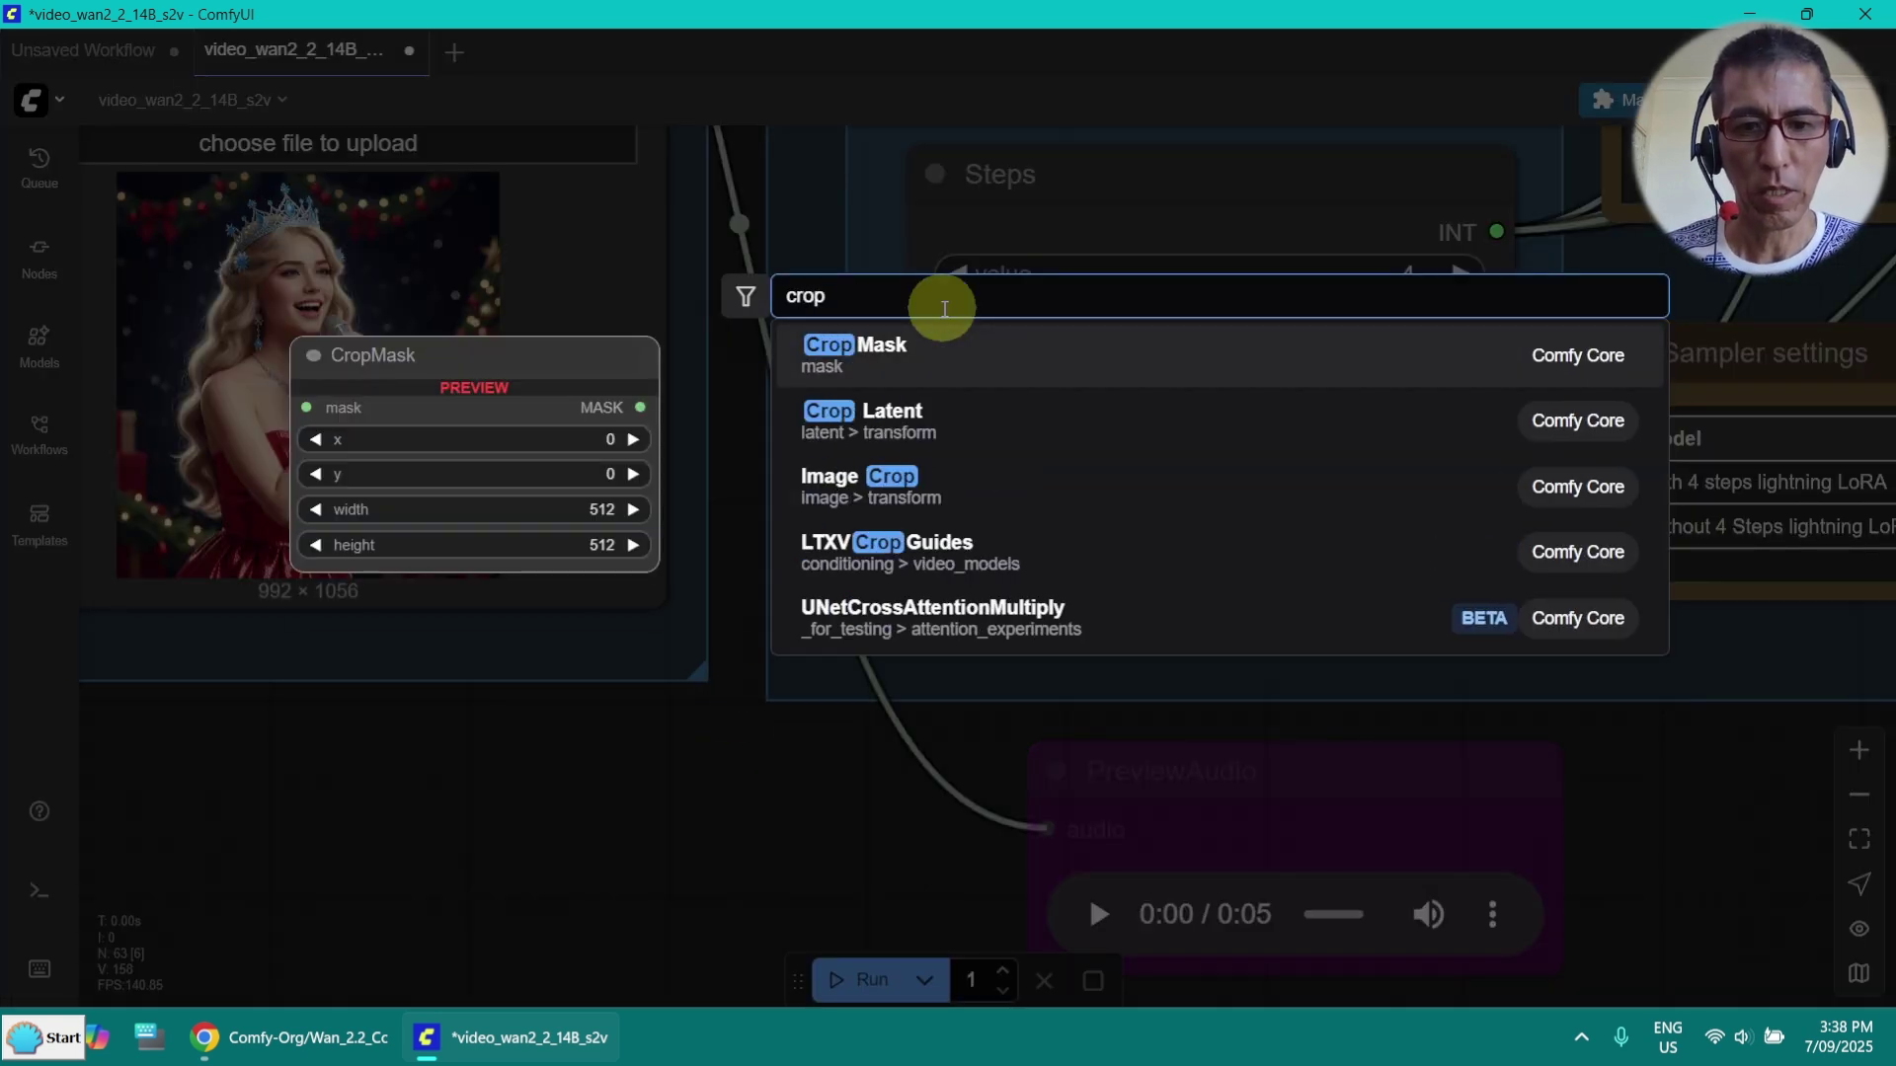
click(894, 479)
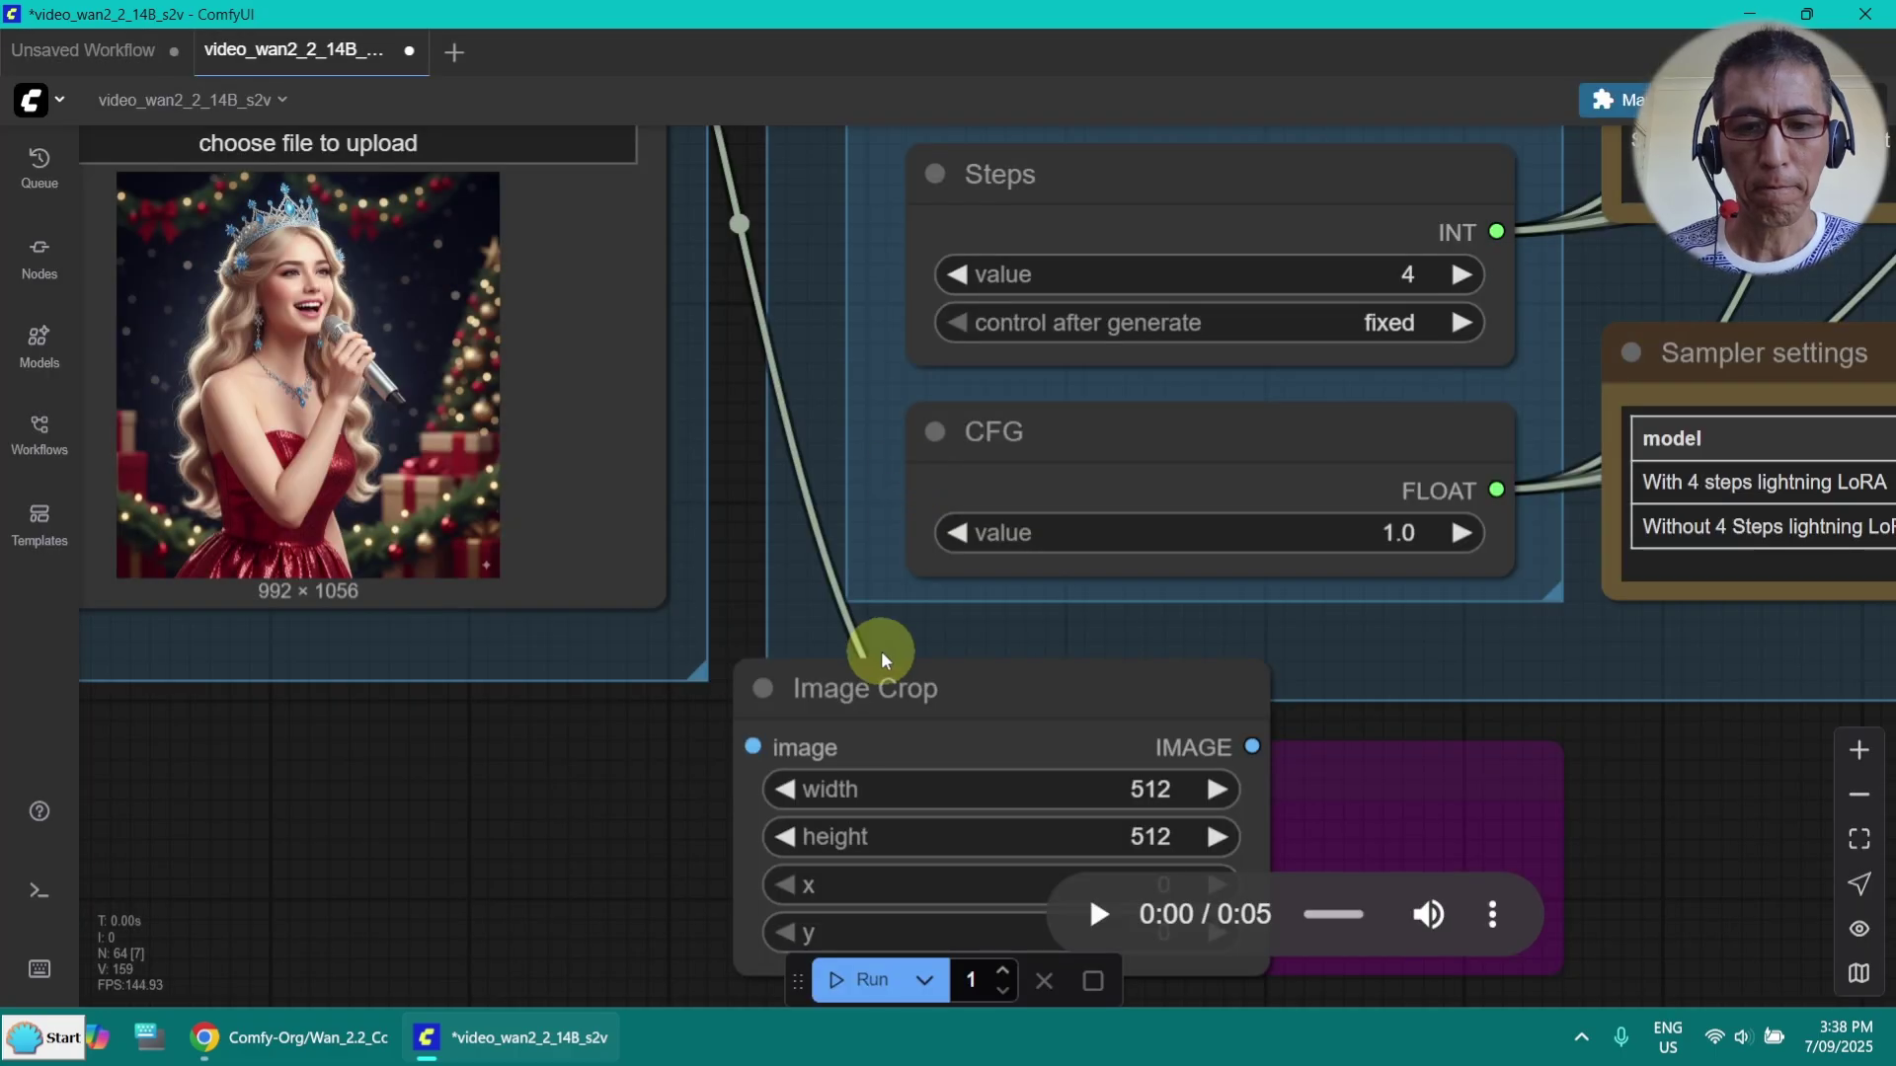
drag(998, 681, 534, 642)
drag(628, 525, 535, 602)
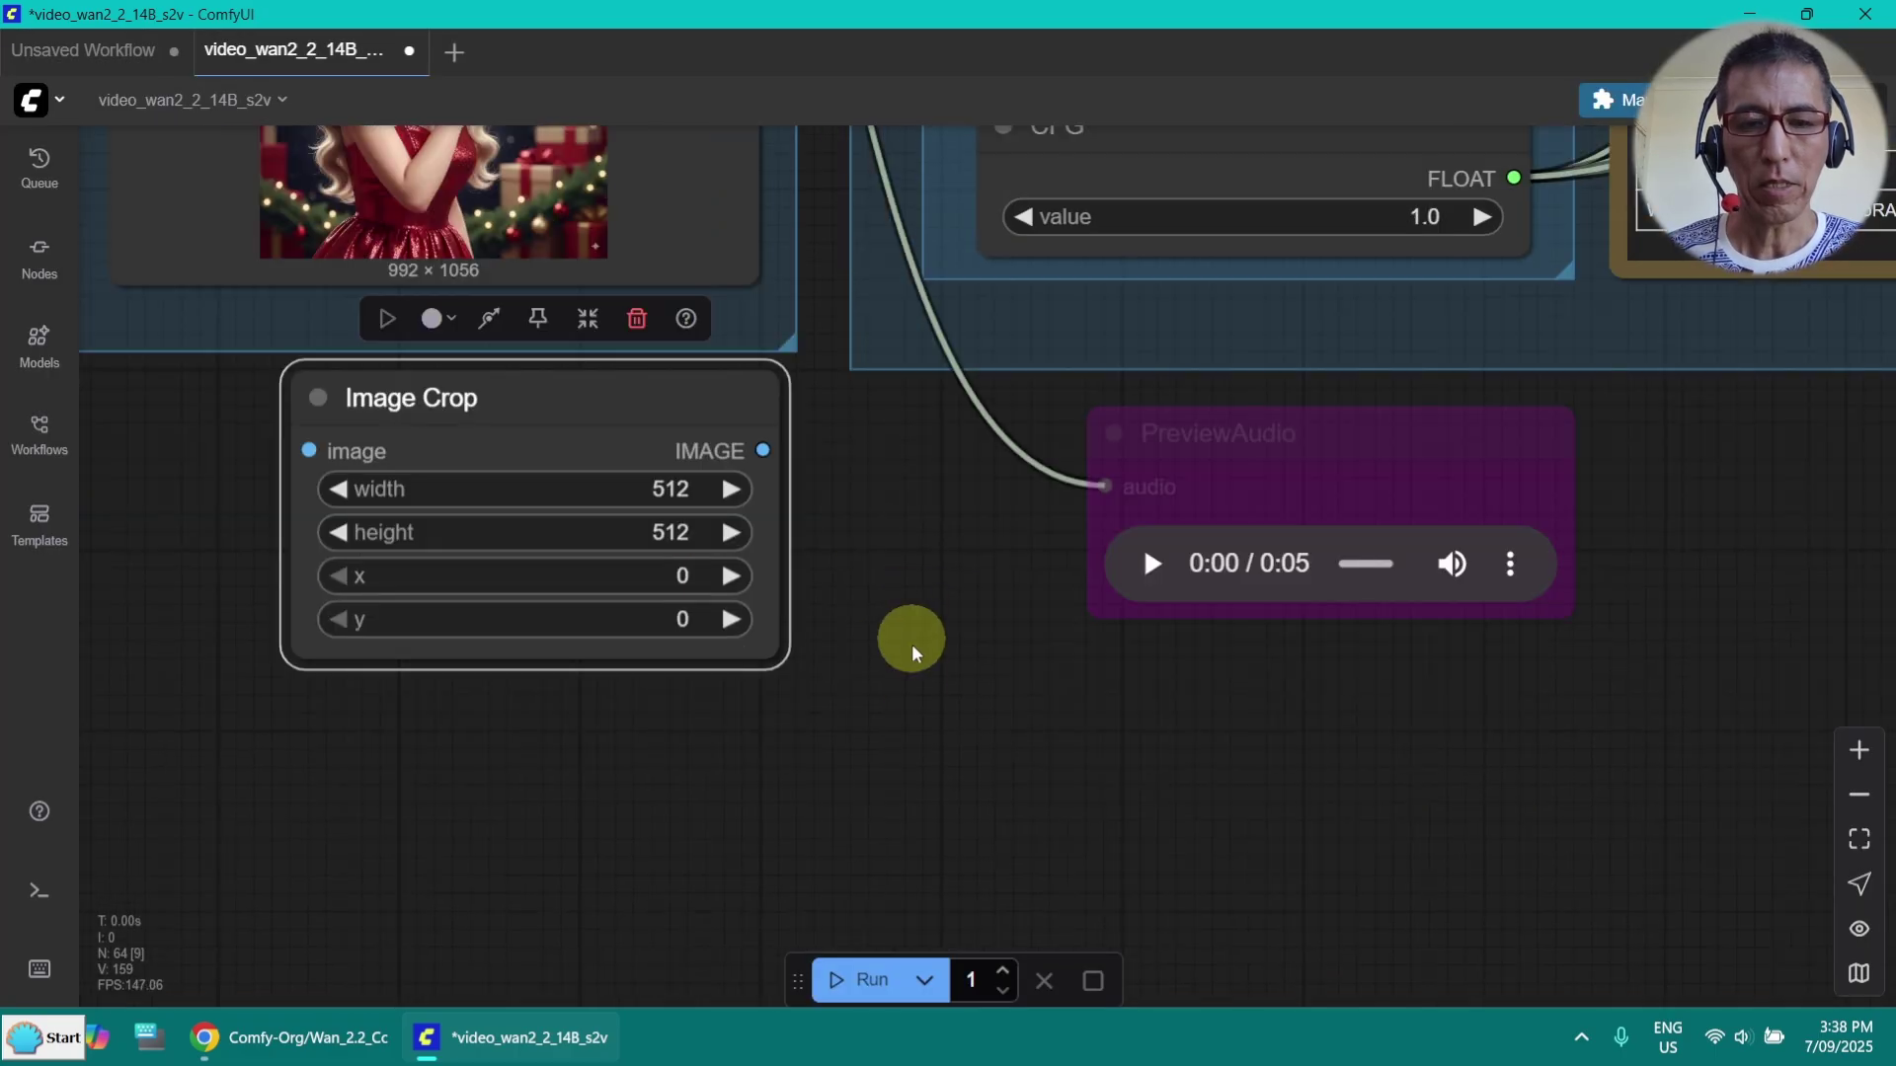
Add a Preview Image node beside Image Crop and connect the crop's IMAGE output to its images input
double_click(899, 745)
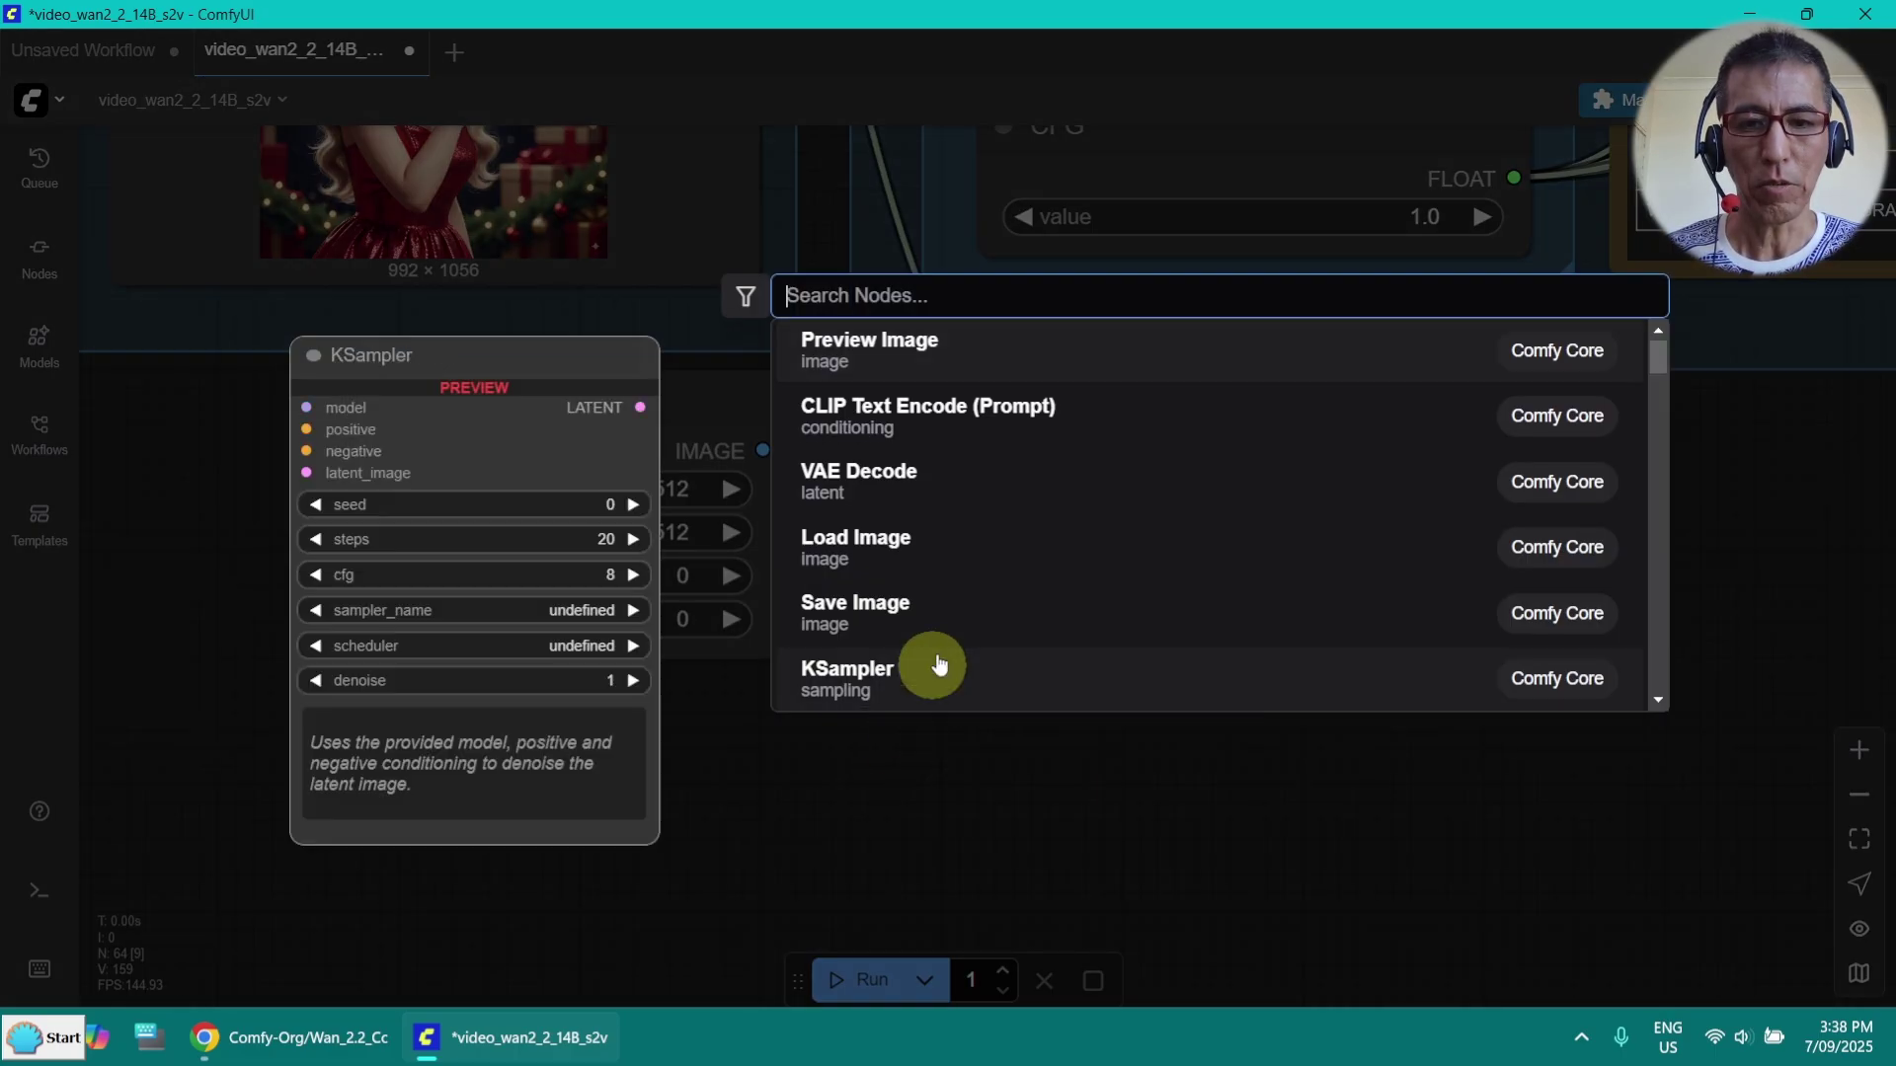
click(939, 340)
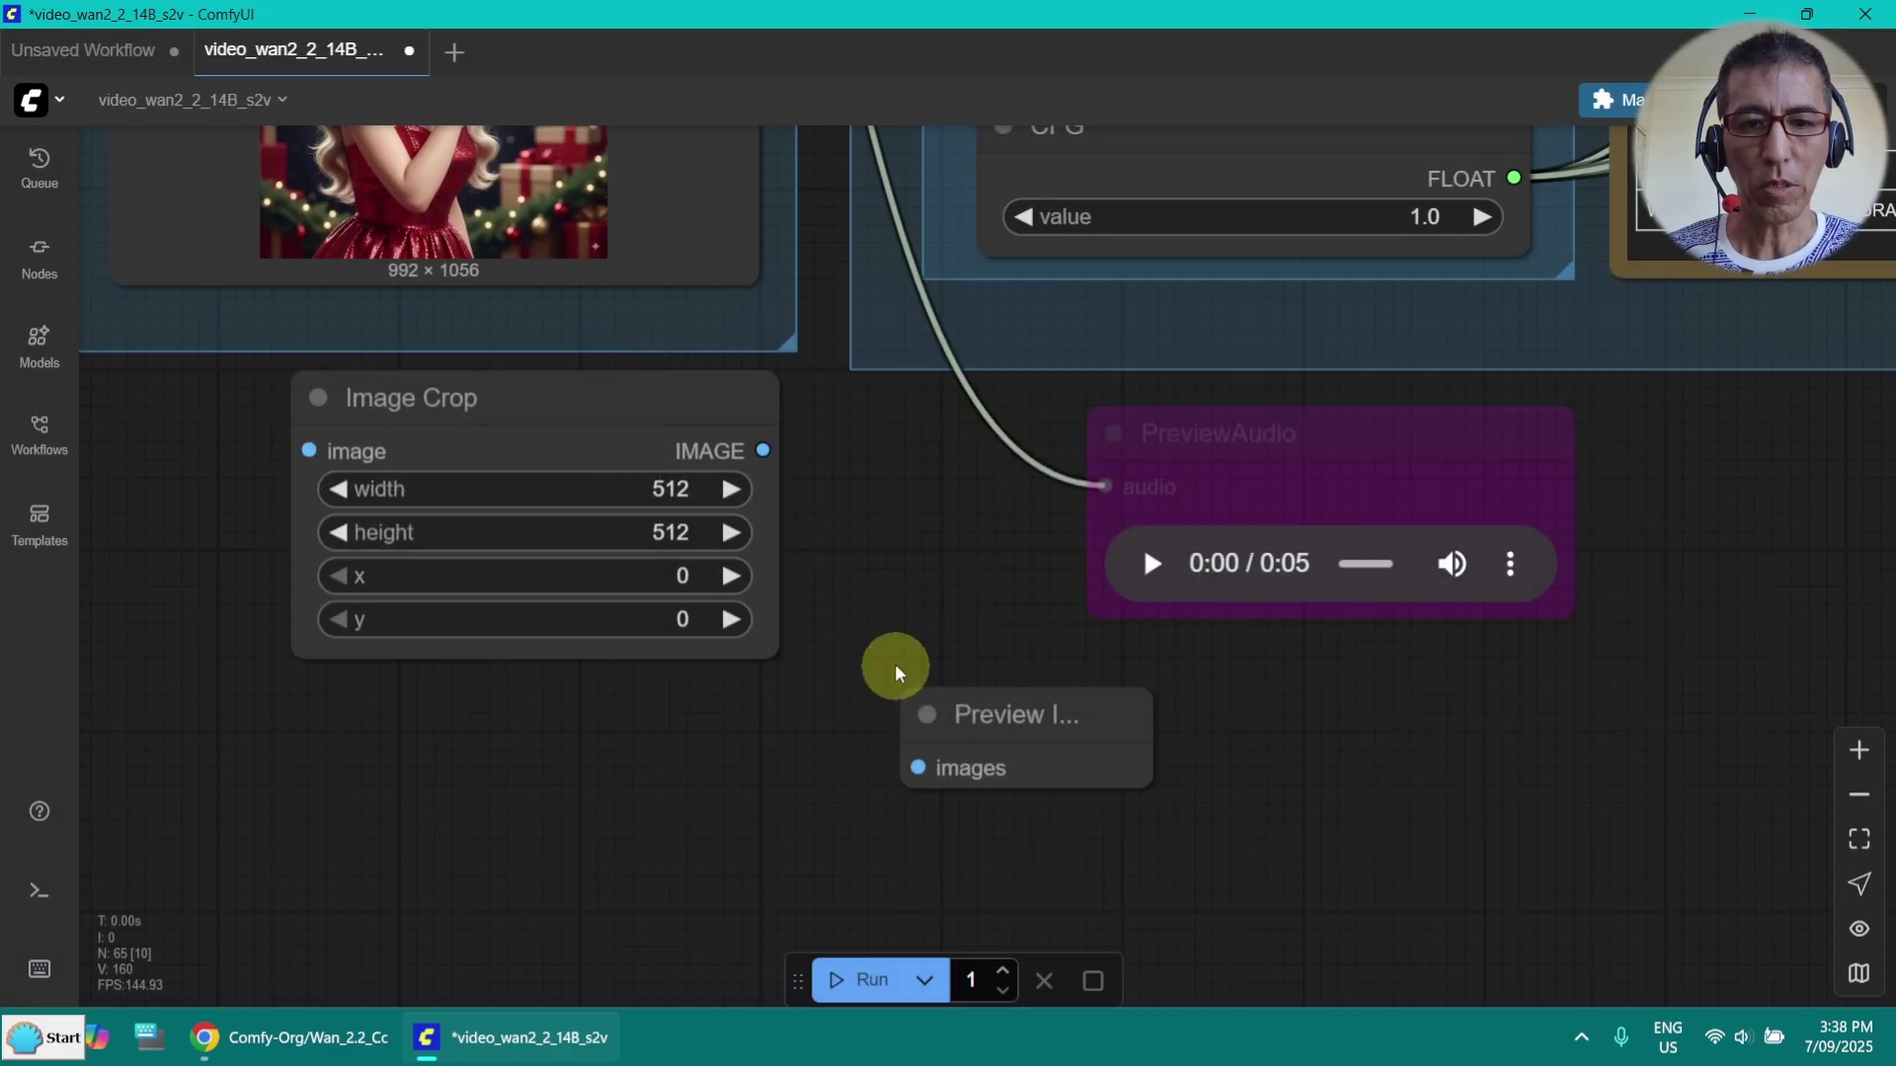
drag(765, 450, 918, 767)
scroll(894, 466, down, 3)
drag(1117, 626, 1037, 805)
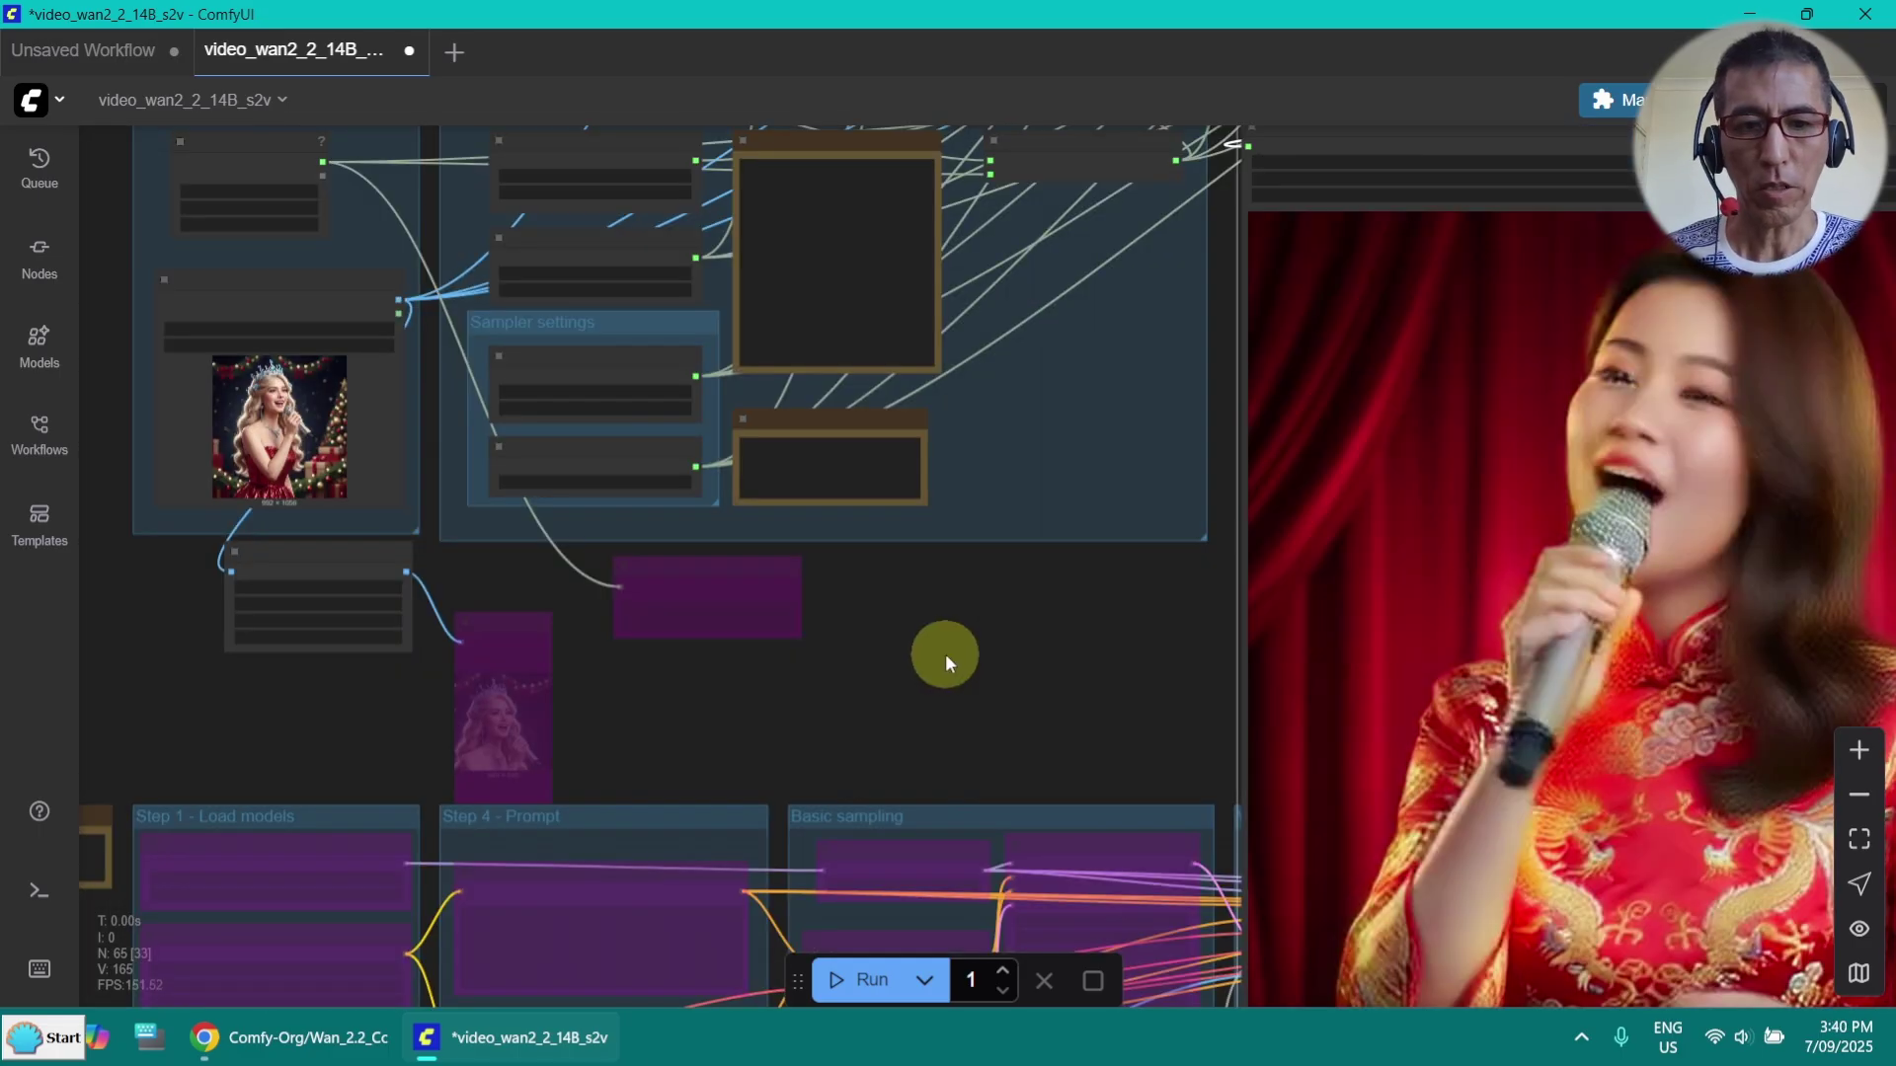
scroll(946, 652, up, 3)
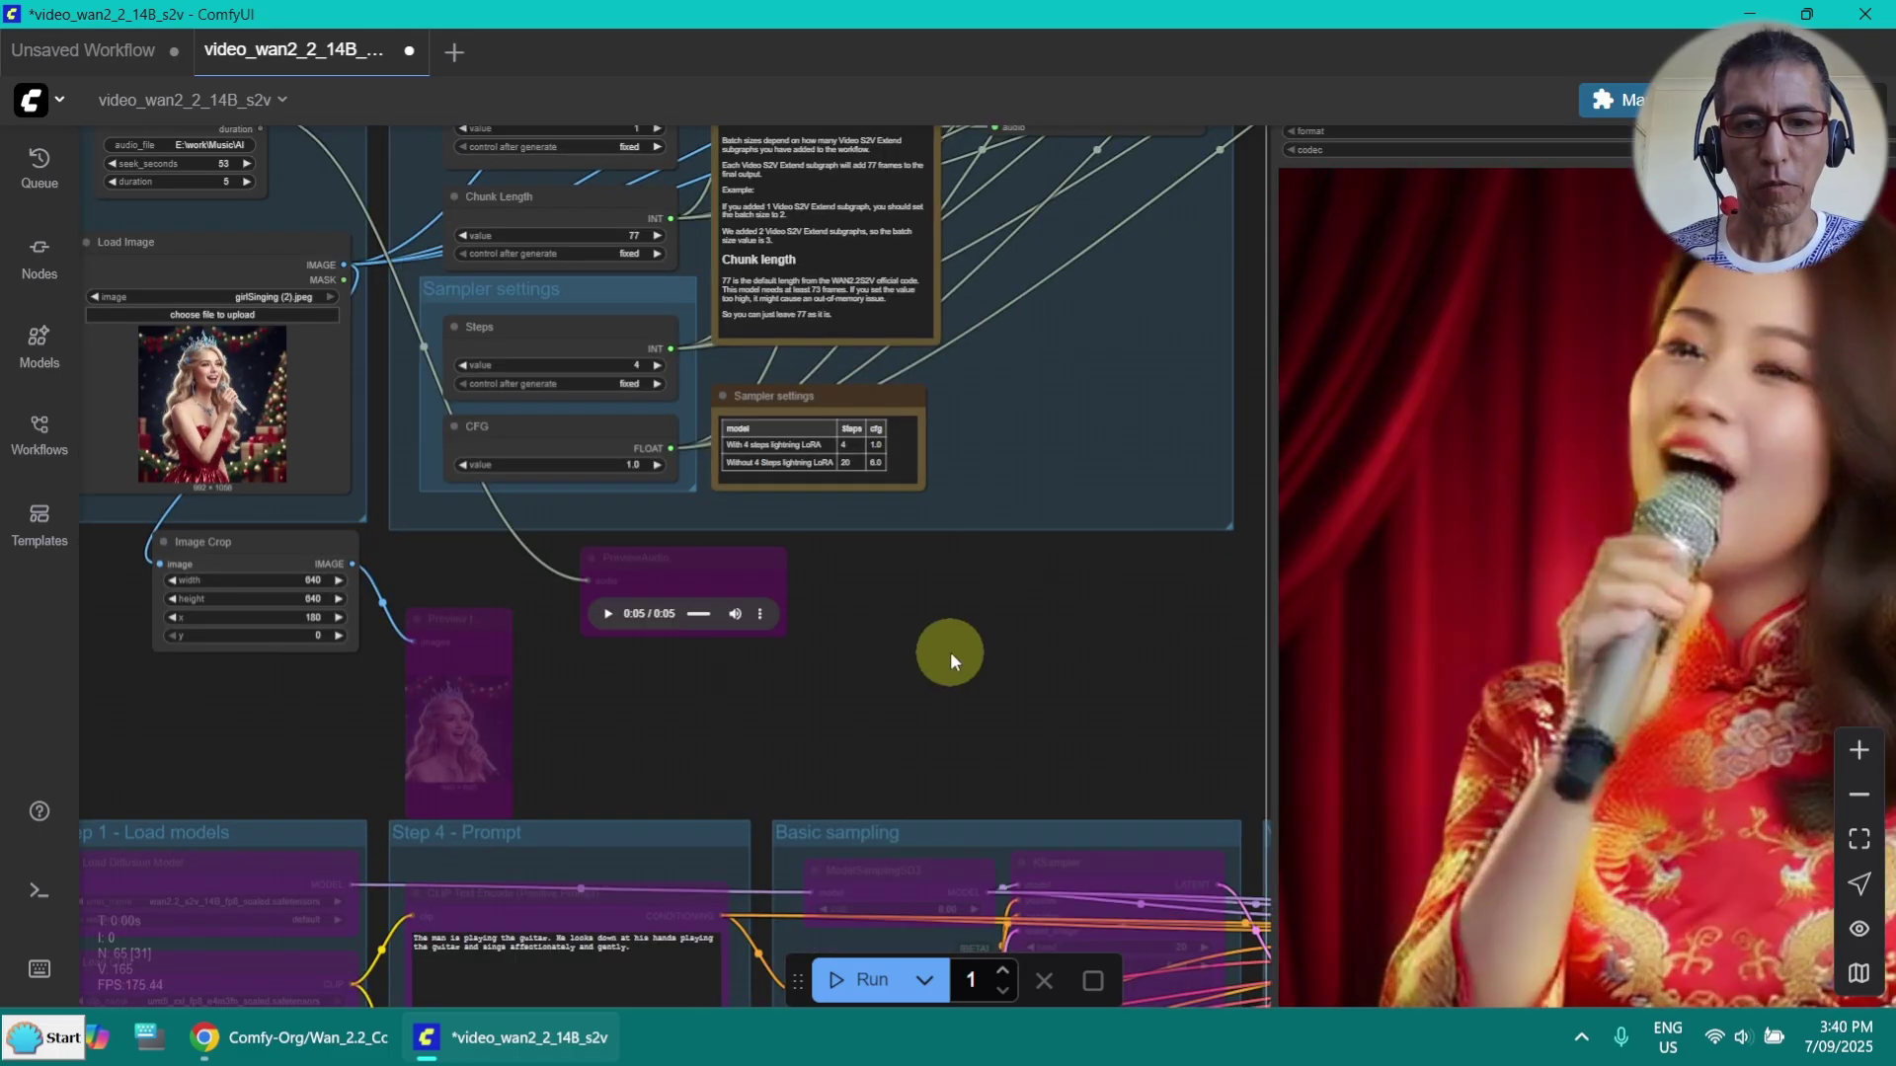
Spread out the nodes by shifting Load Image away from the Step 3 group and Image Crop slightly downward
click(365, 613)
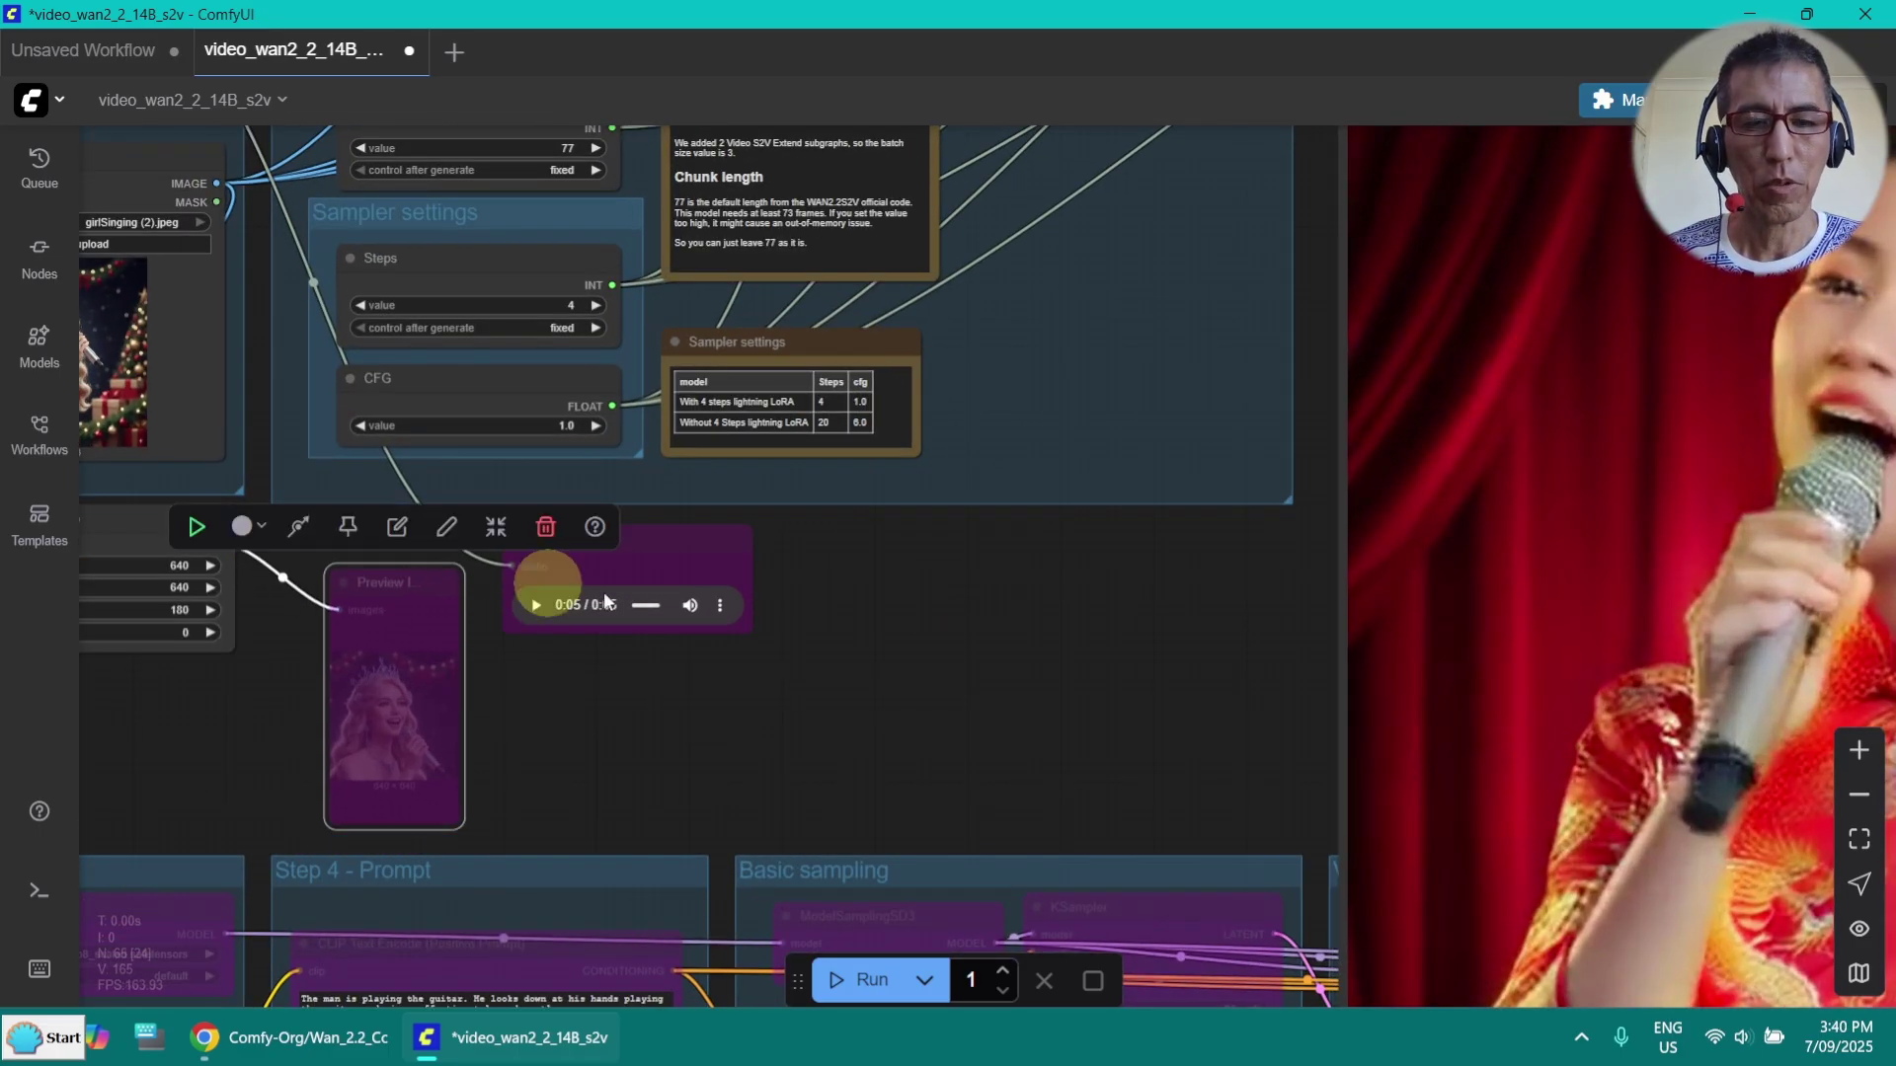
drag(910, 629, 1151, 939)
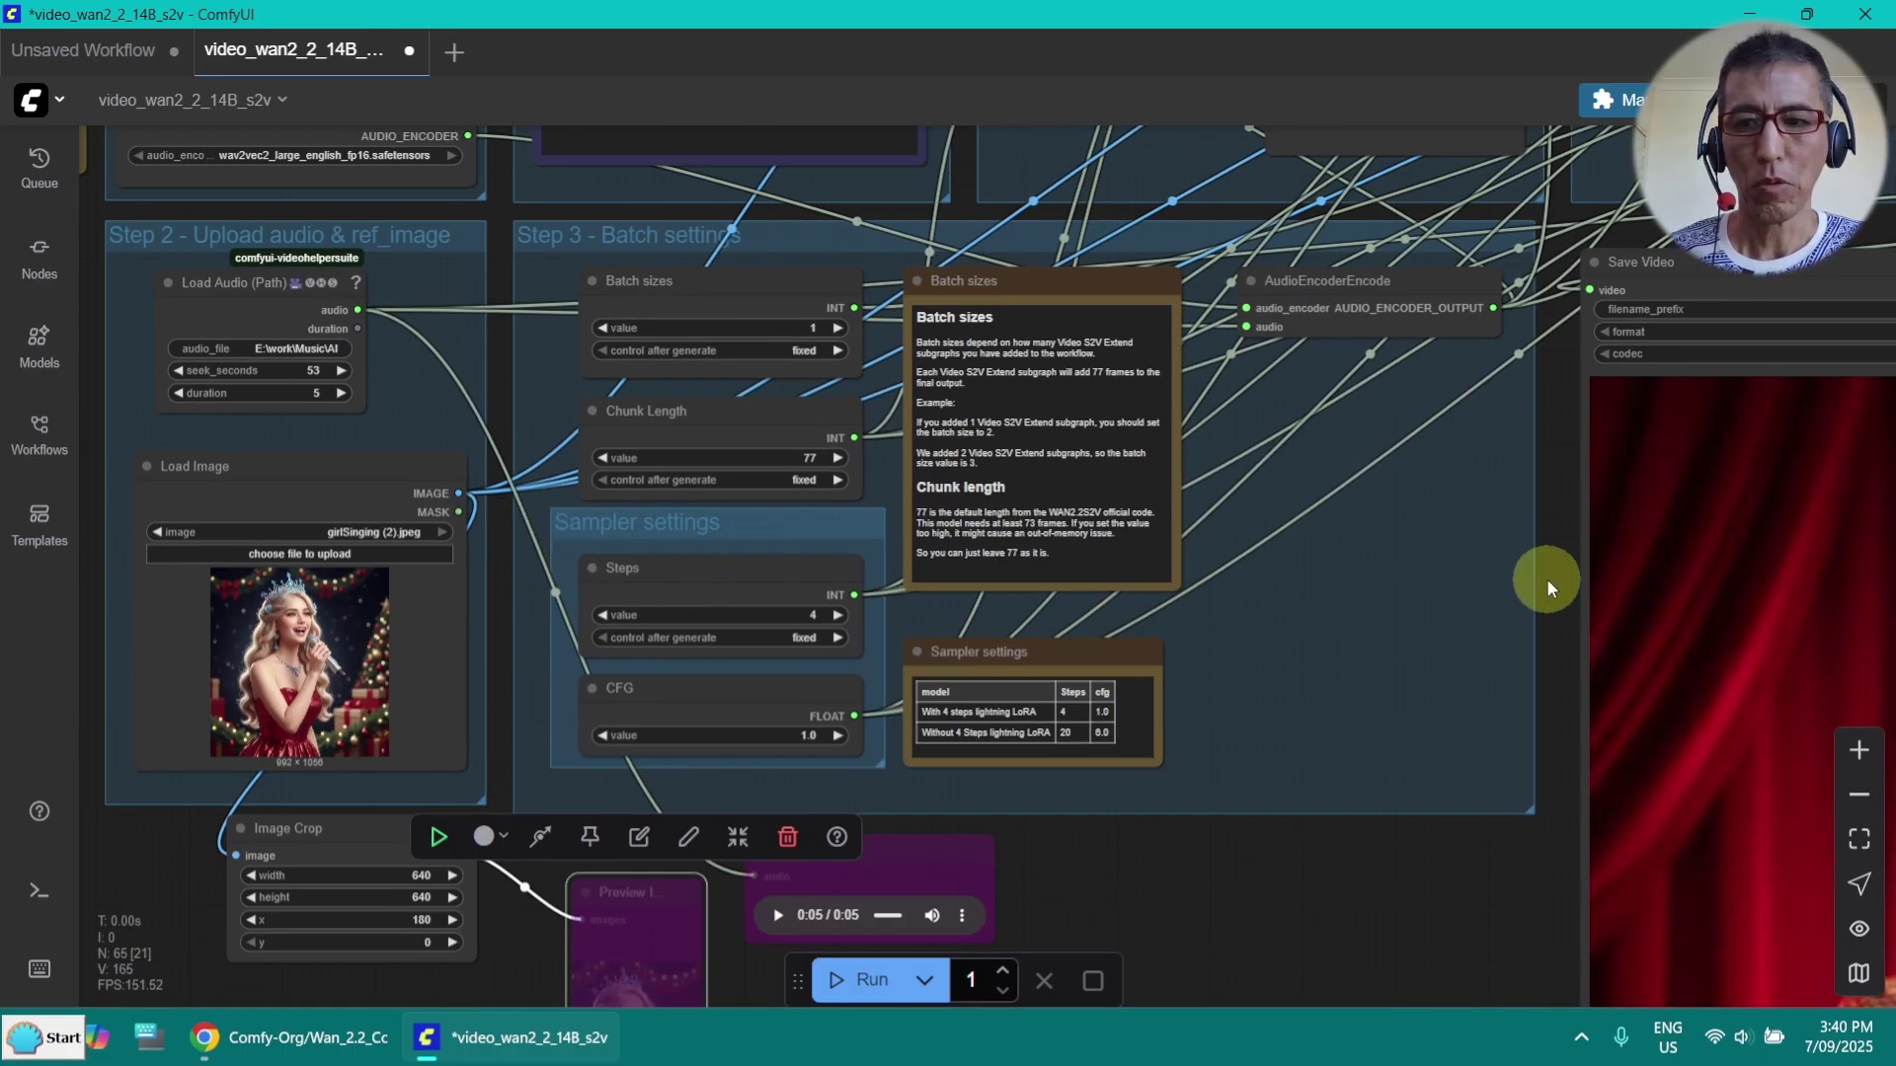
drag(1546, 579, 1519, 710)
click(358, 622)
drag(356, 605, 259, 628)
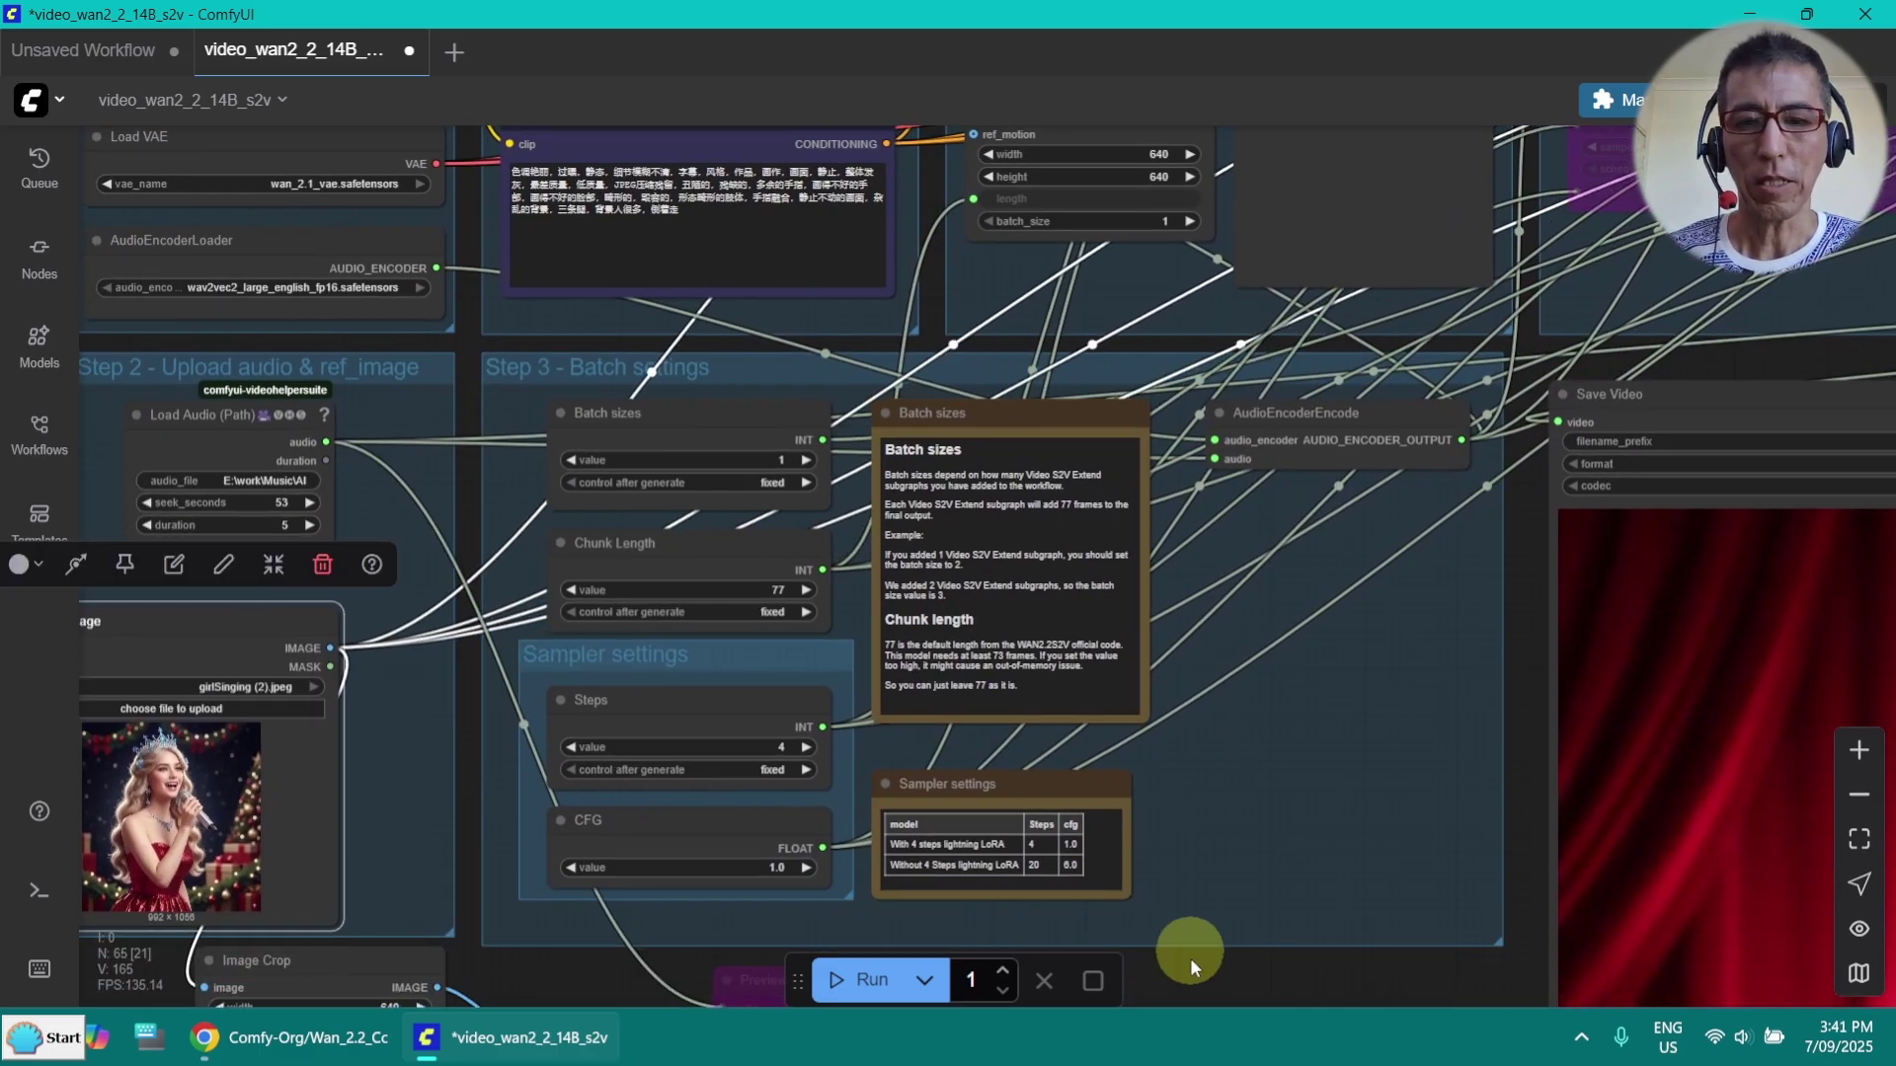
drag(1199, 968, 1193, 712)
drag(766, 883, 838, 725)
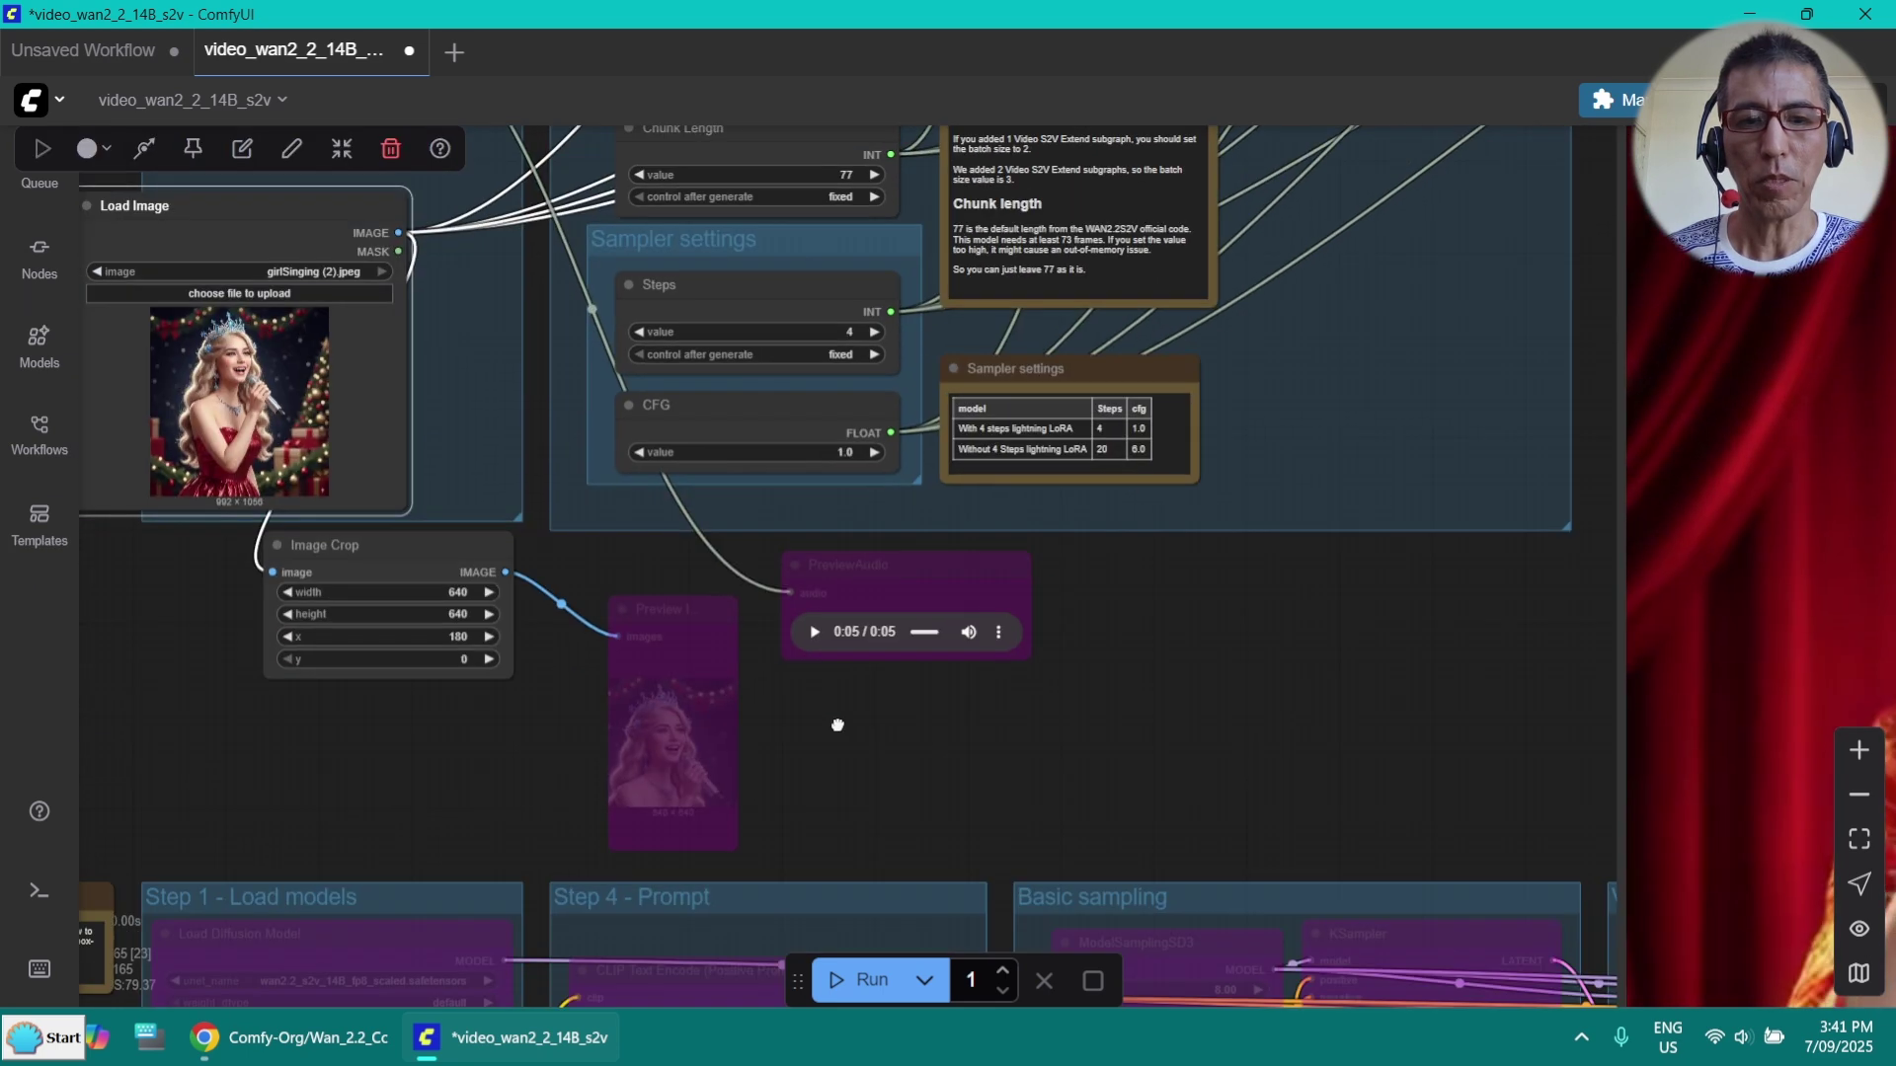
click(635, 609)
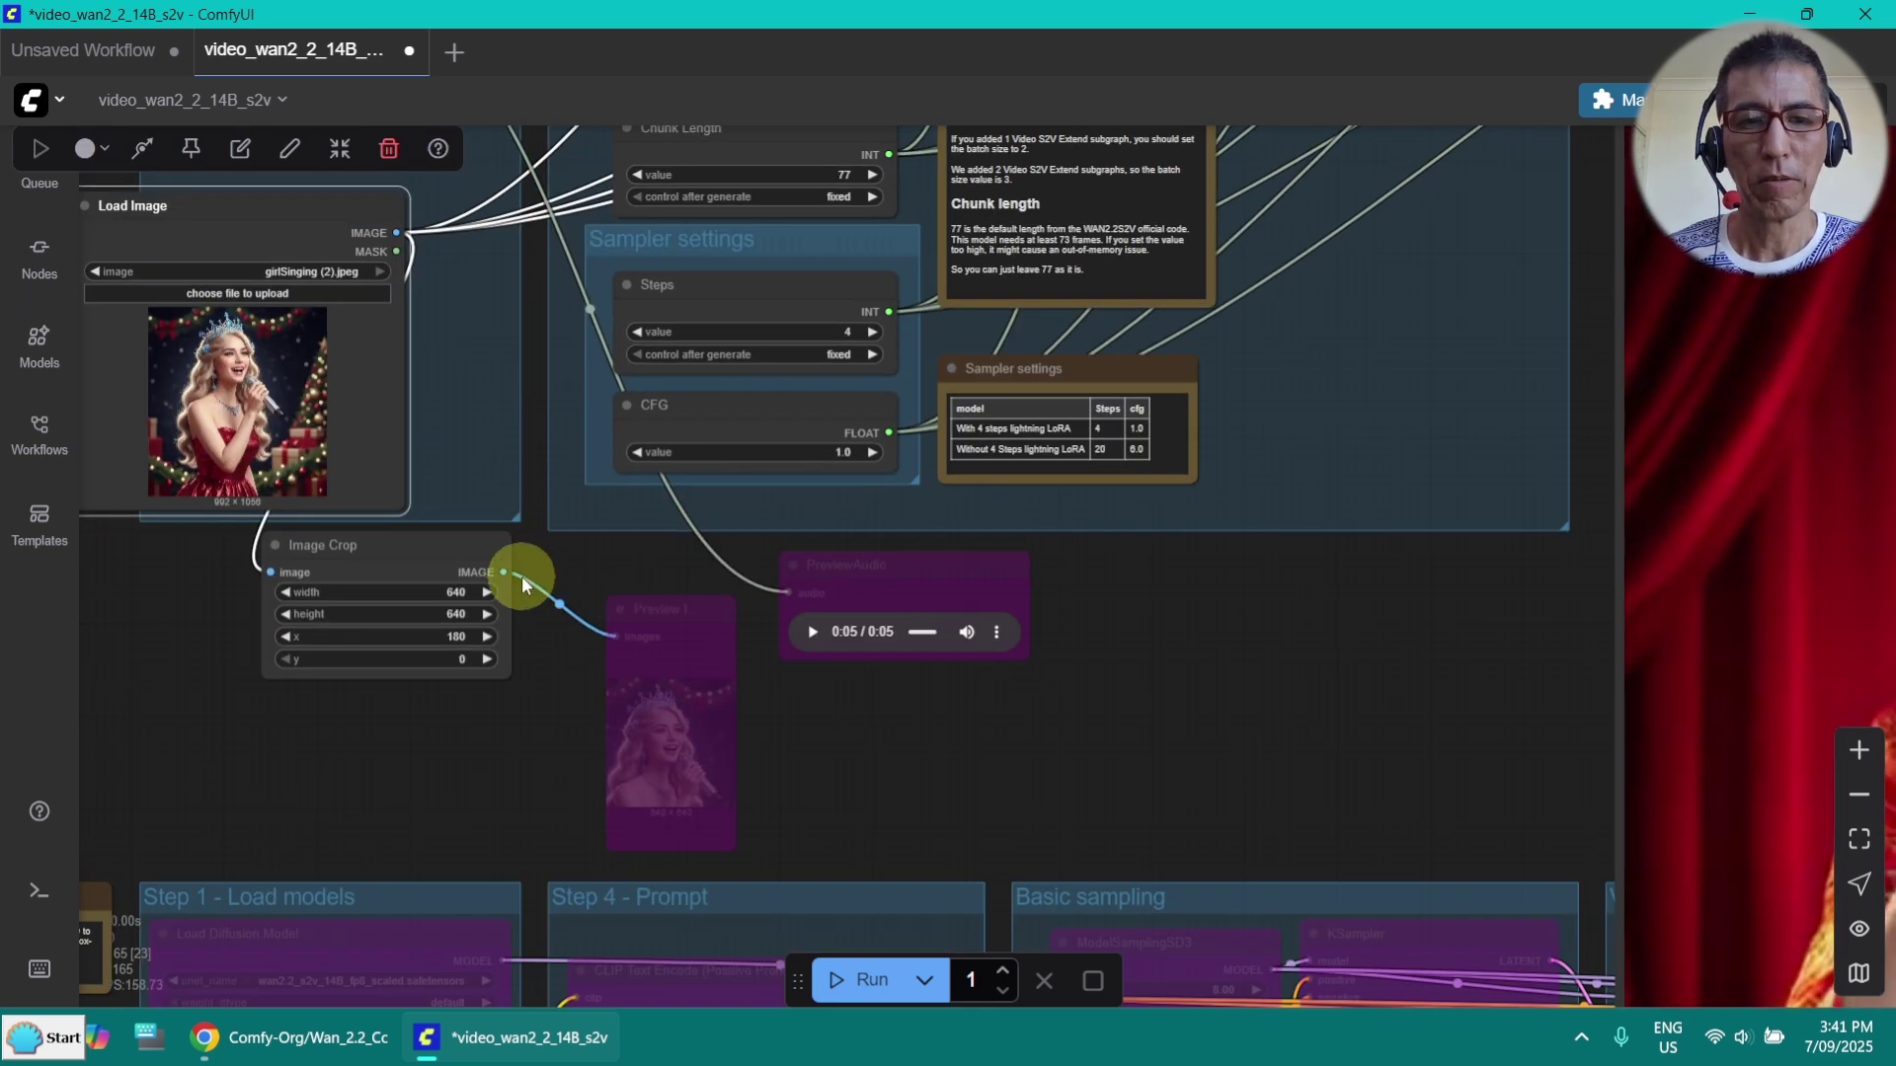
drag(423, 555, 431, 551)
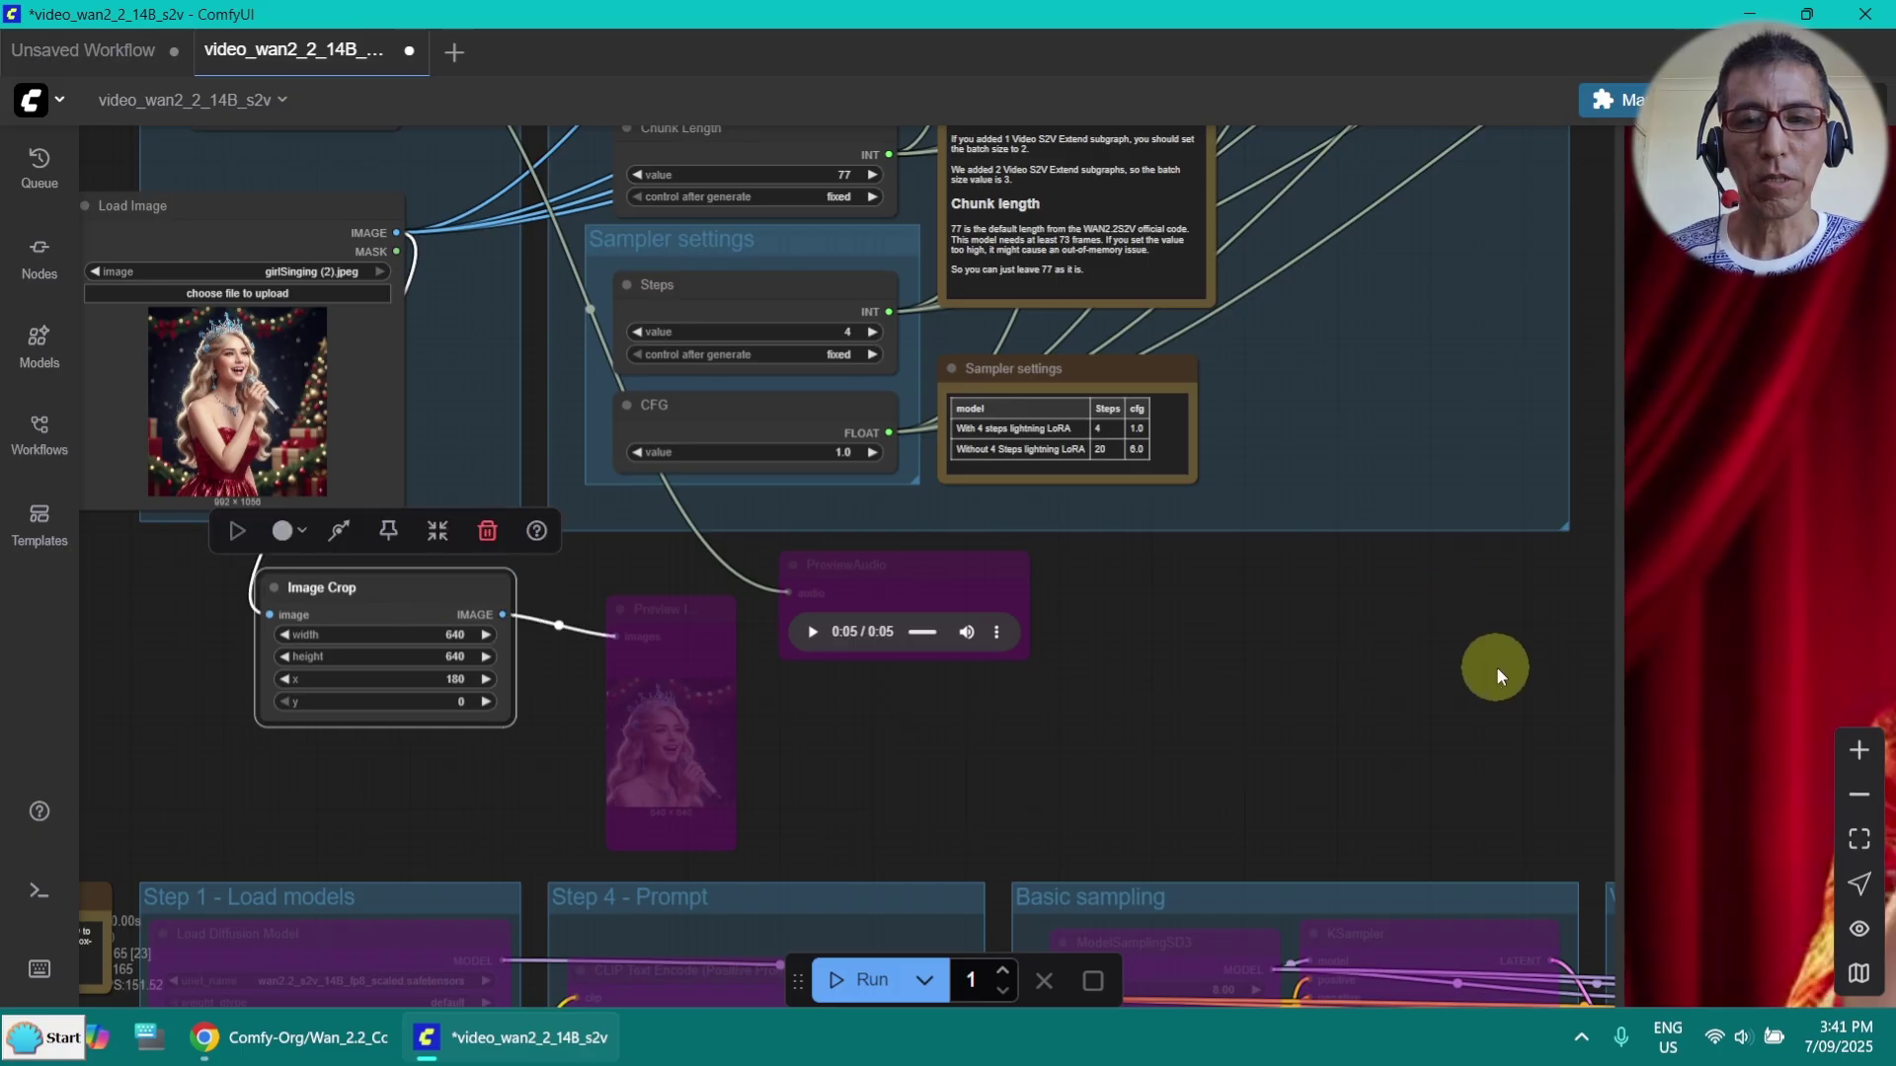
Move the Load Image node farther away from the Step 3 group so its outgoing links are easier to distinguish
scroll(1494, 666, down, 2)
drag(1491, 678, 1175, 965)
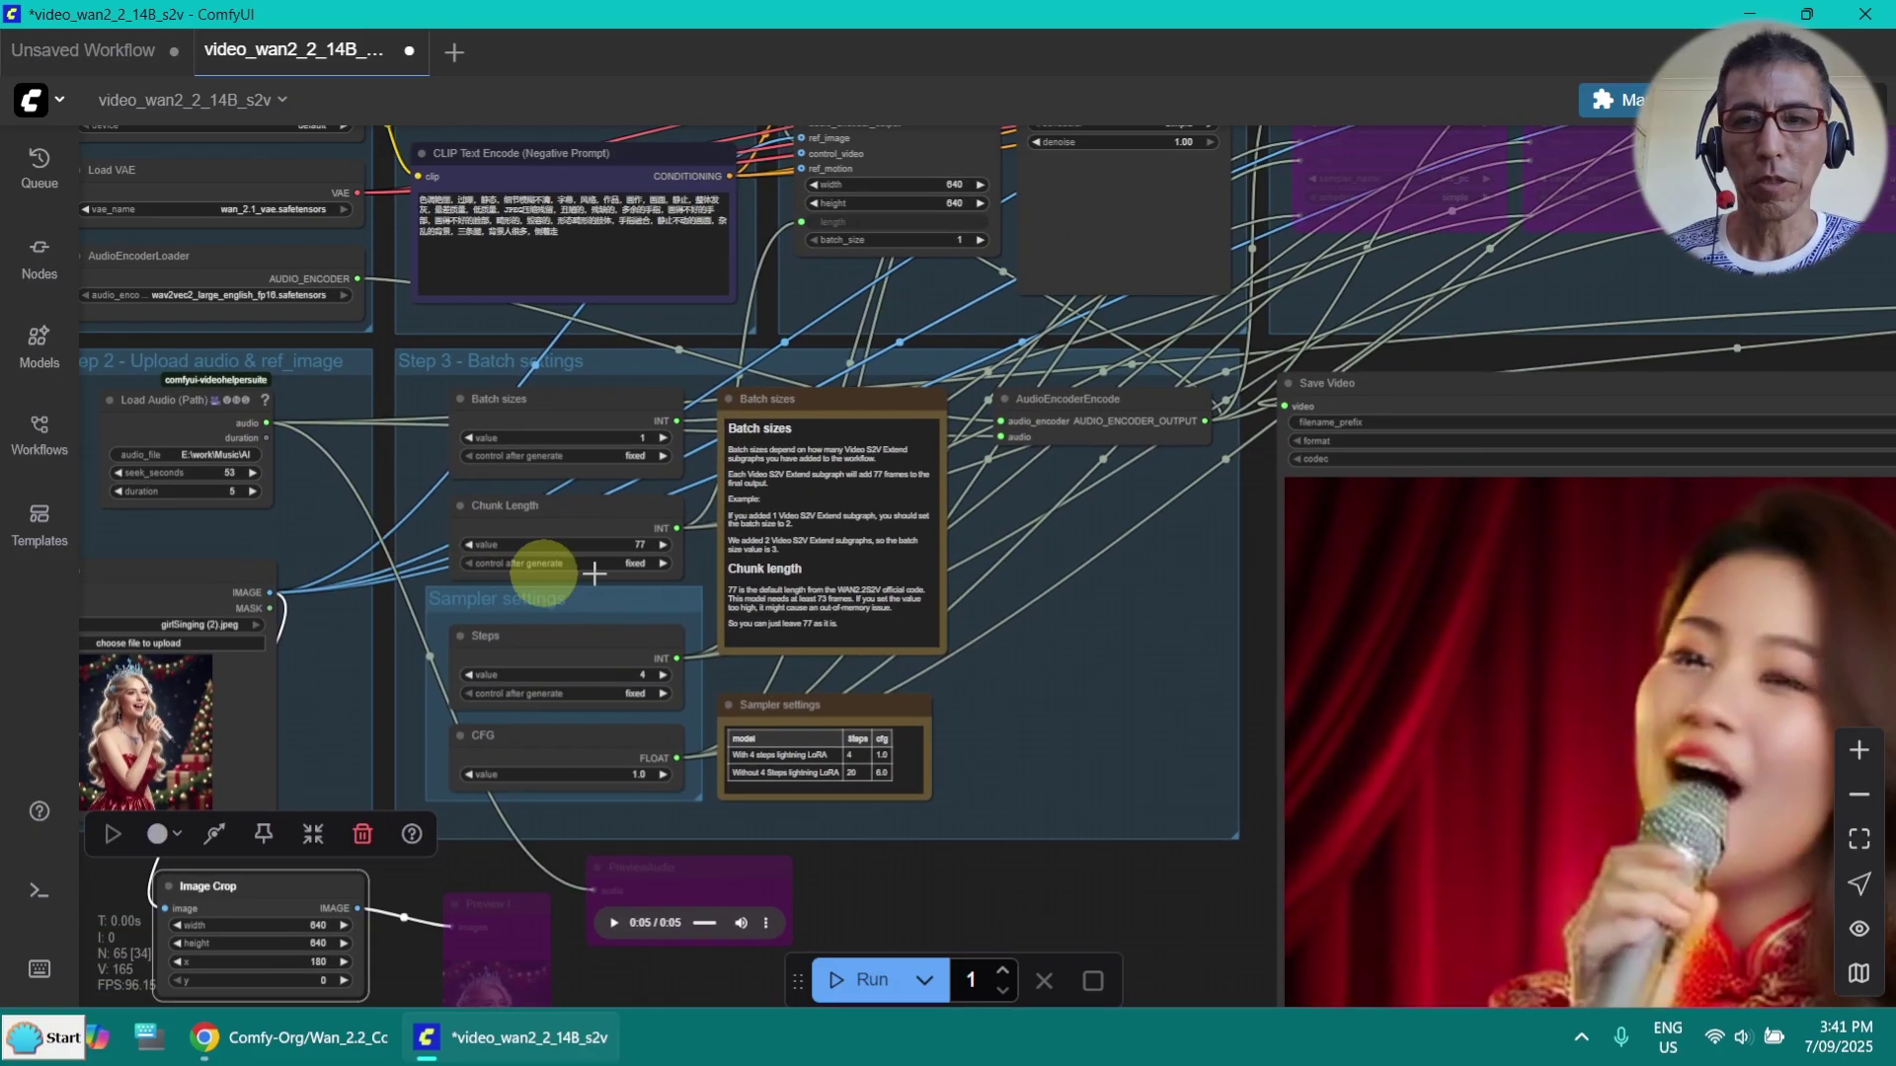
drag(1021, 883, 1064, 869)
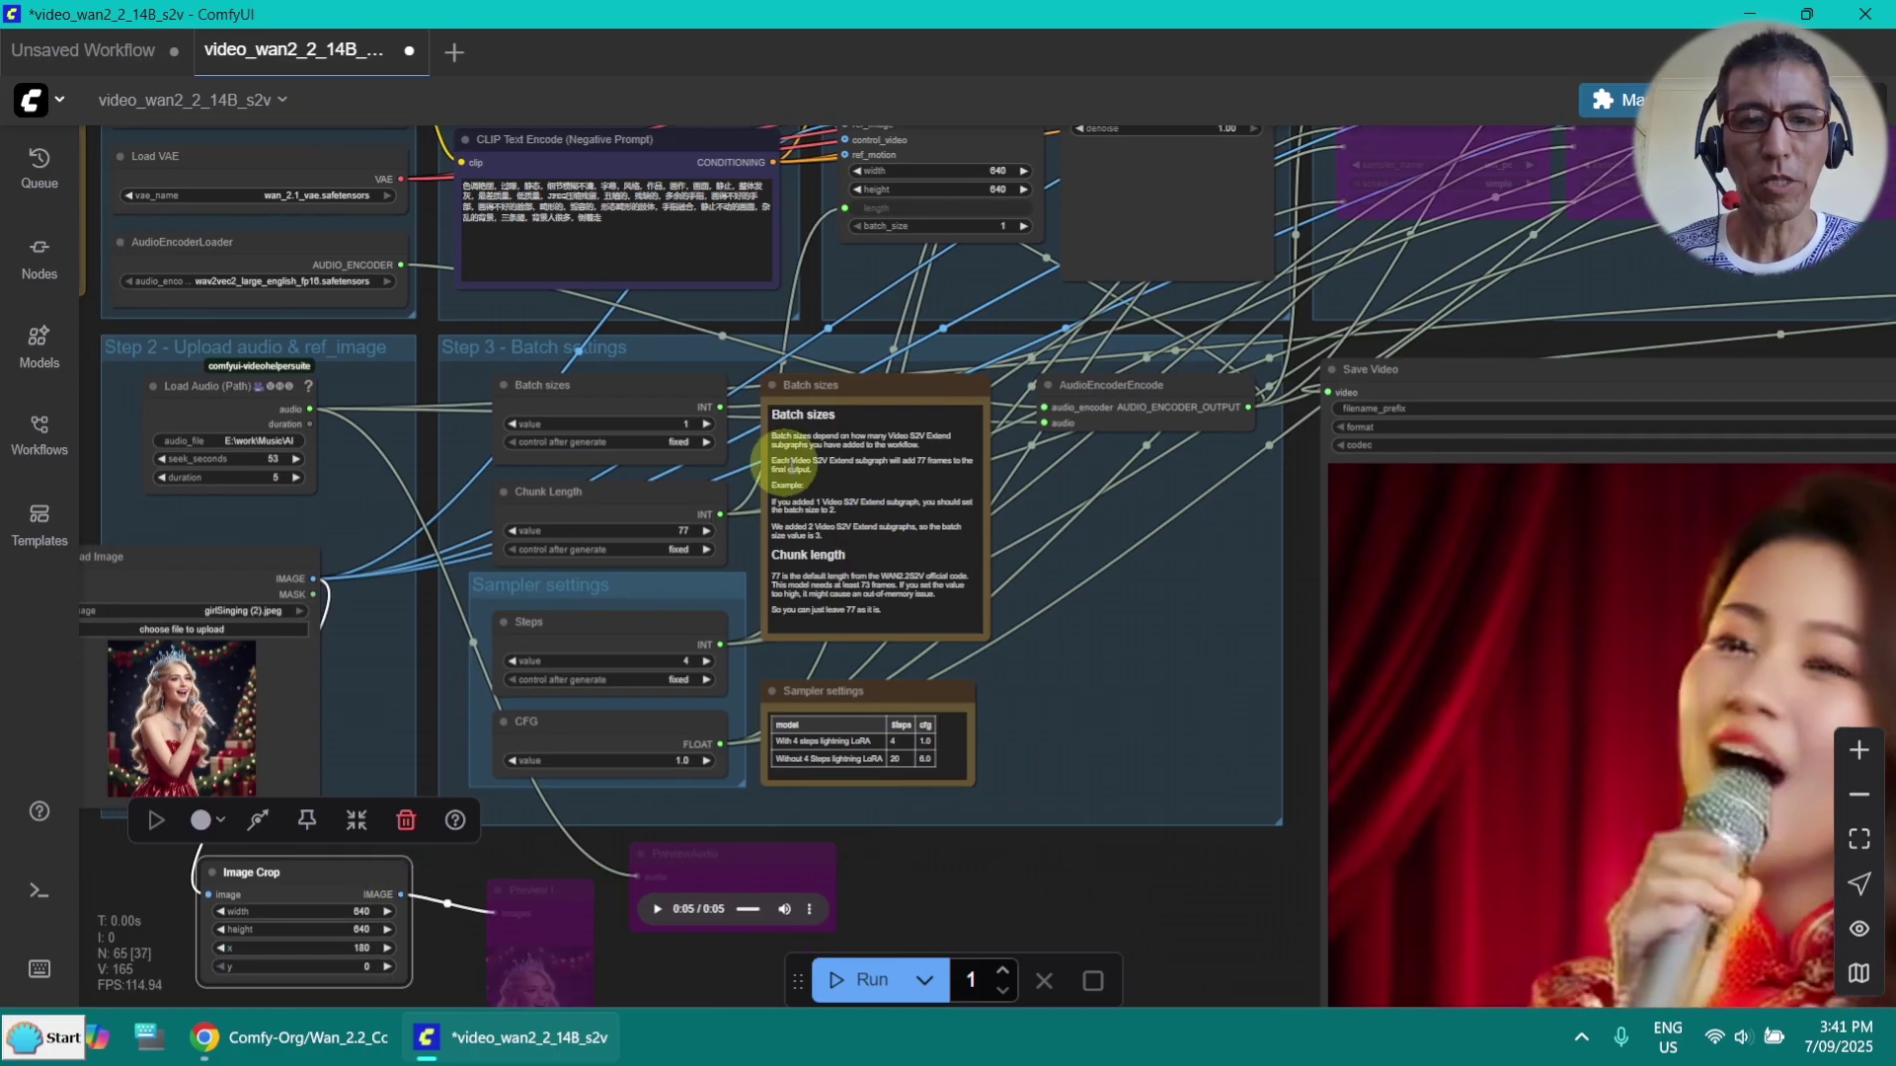
drag(1325, 599, 1250, 841)
mouse_move(165, 802)
mouse_down()
mouse_move(207, 756)
mouse_move(186, 801)
mouse_move(715, 756)
mouse_move(249, 628)
mouse_move(122, 781)
mouse_move(170, 817)
mouse_up()
scroll(702, 567, down, 5)
drag(796, 741, 781, 1063)
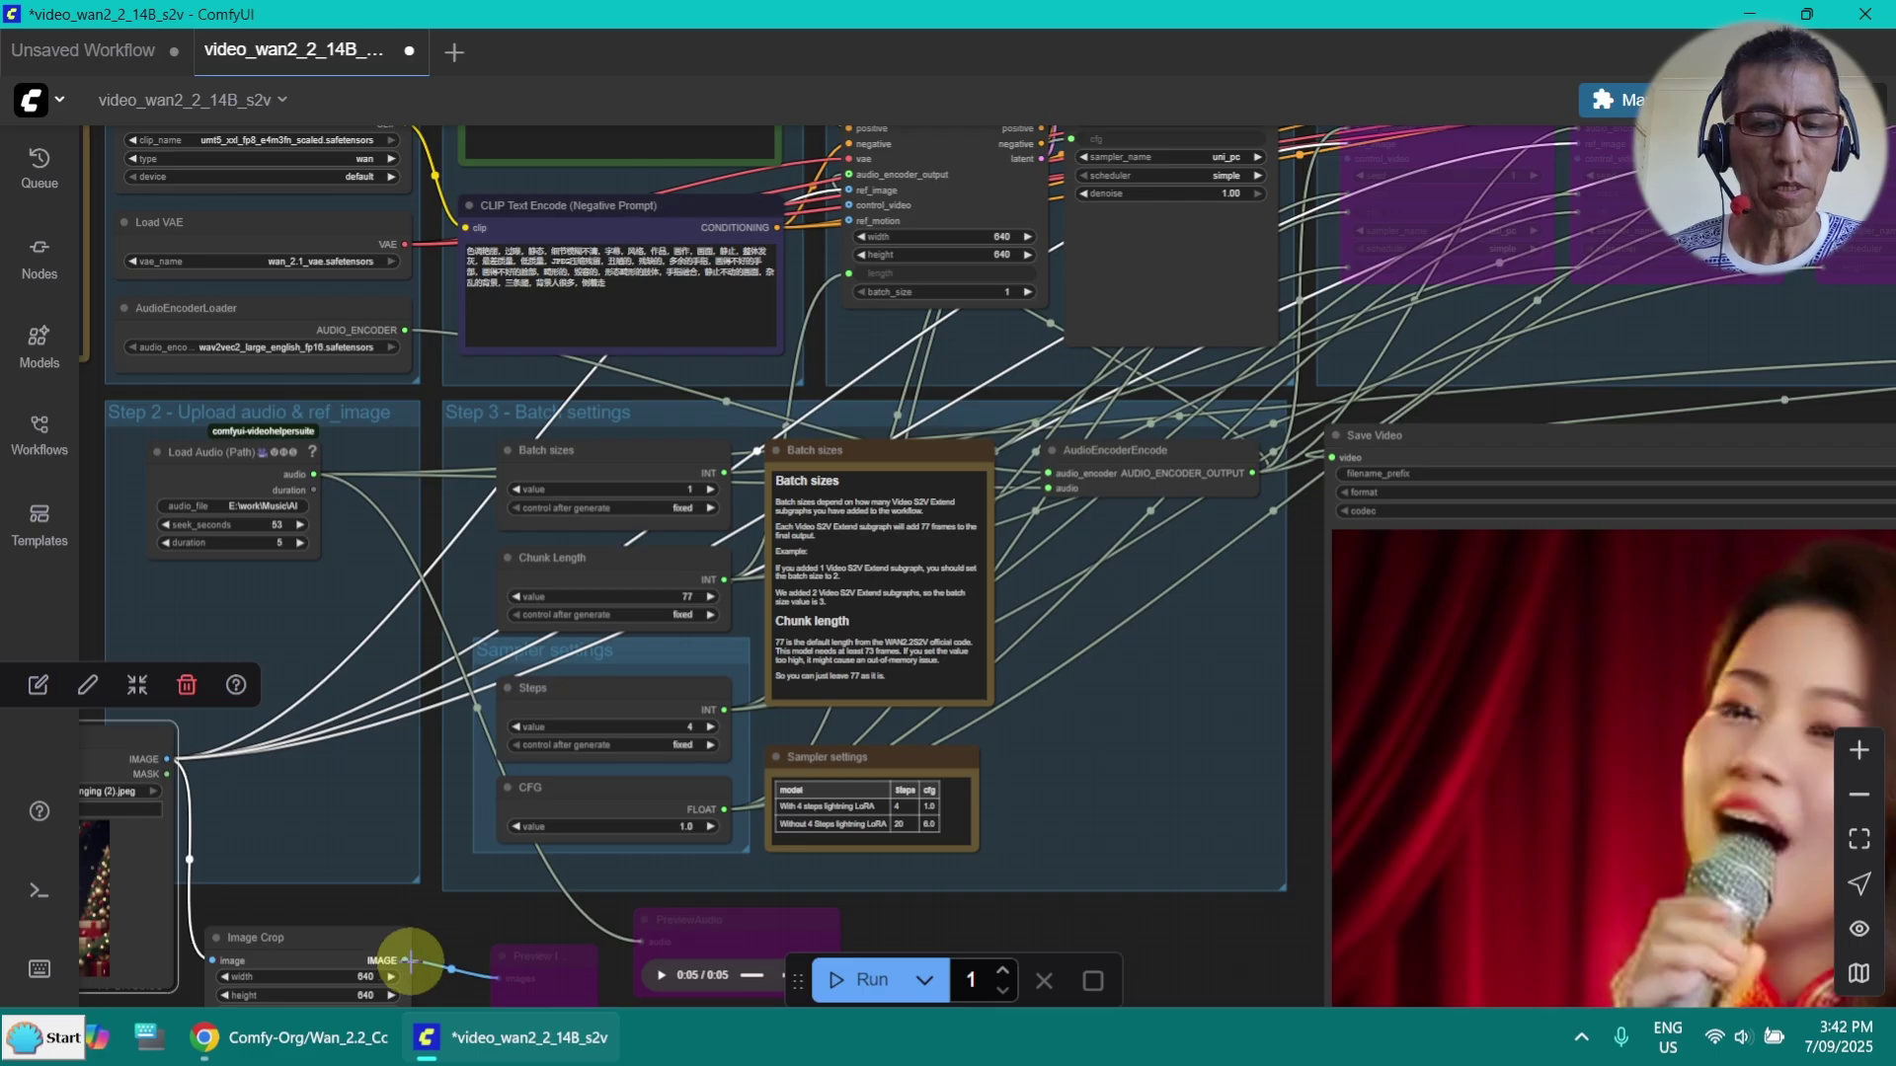
Connect the Image Crop IMAGE output to the ref_image inputs of WanSoundImageToVideo and the first Video S2V Extend node
drag(405, 960, 850, 190)
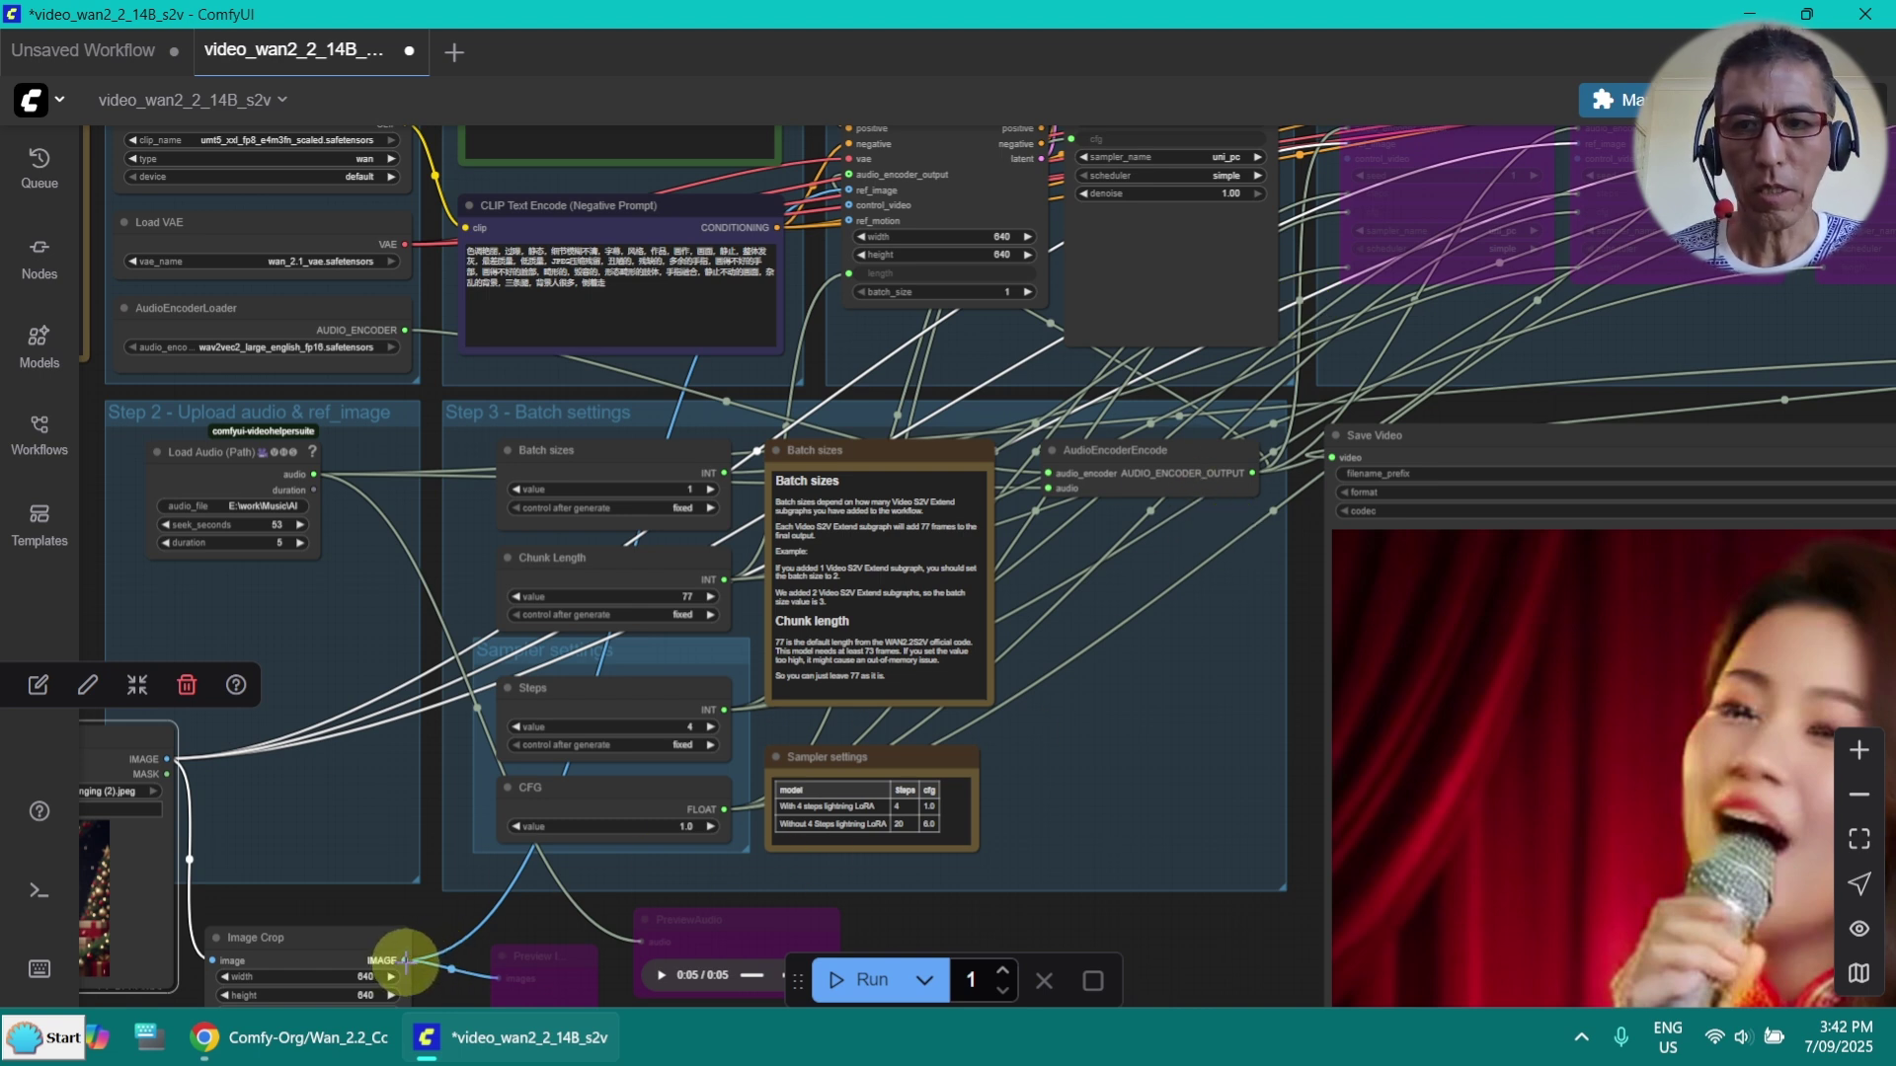
drag(405, 960, 405, 959)
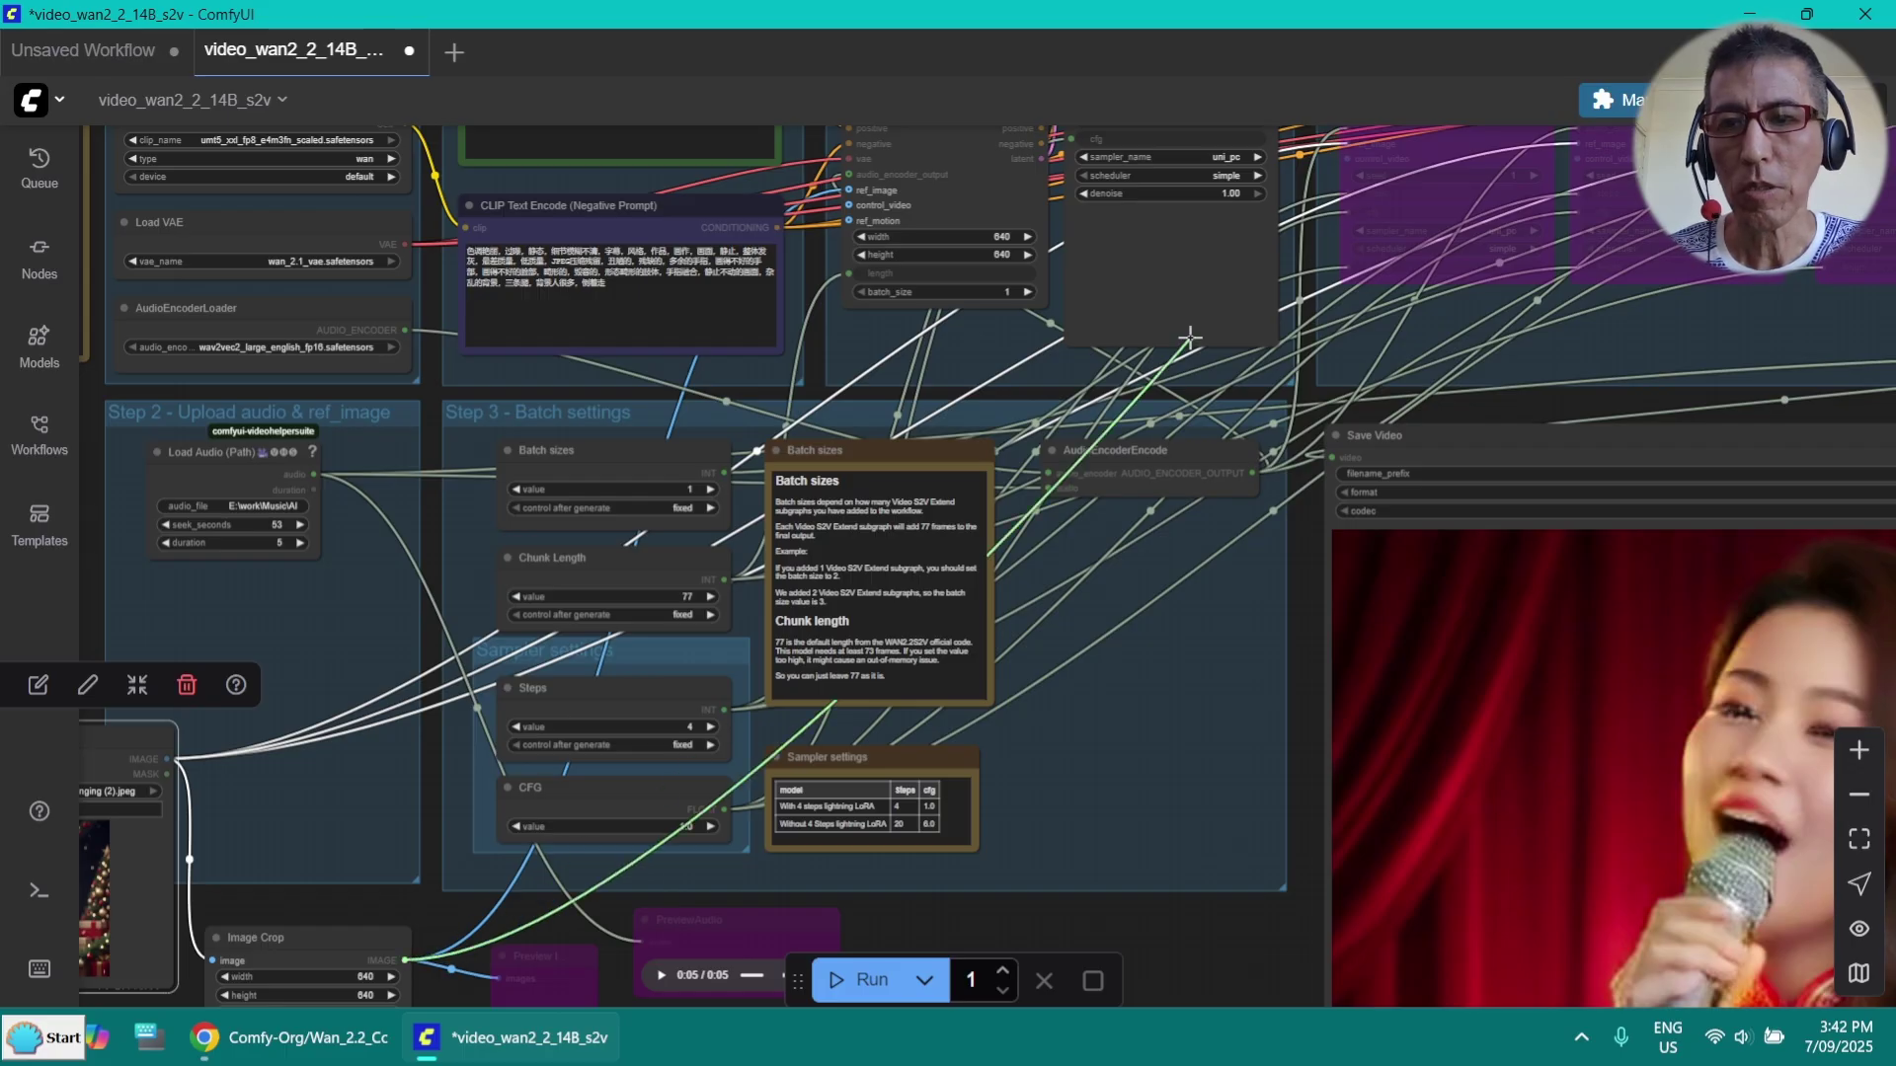
drag(1188, 333, 1348, 145)
Move the Image Crop node into the Step 3 area, closer to the Video S2V Extend nodes
drag(1606, 353, 1456, 311)
scroll(957, 809, down, 1)
click(325, 909)
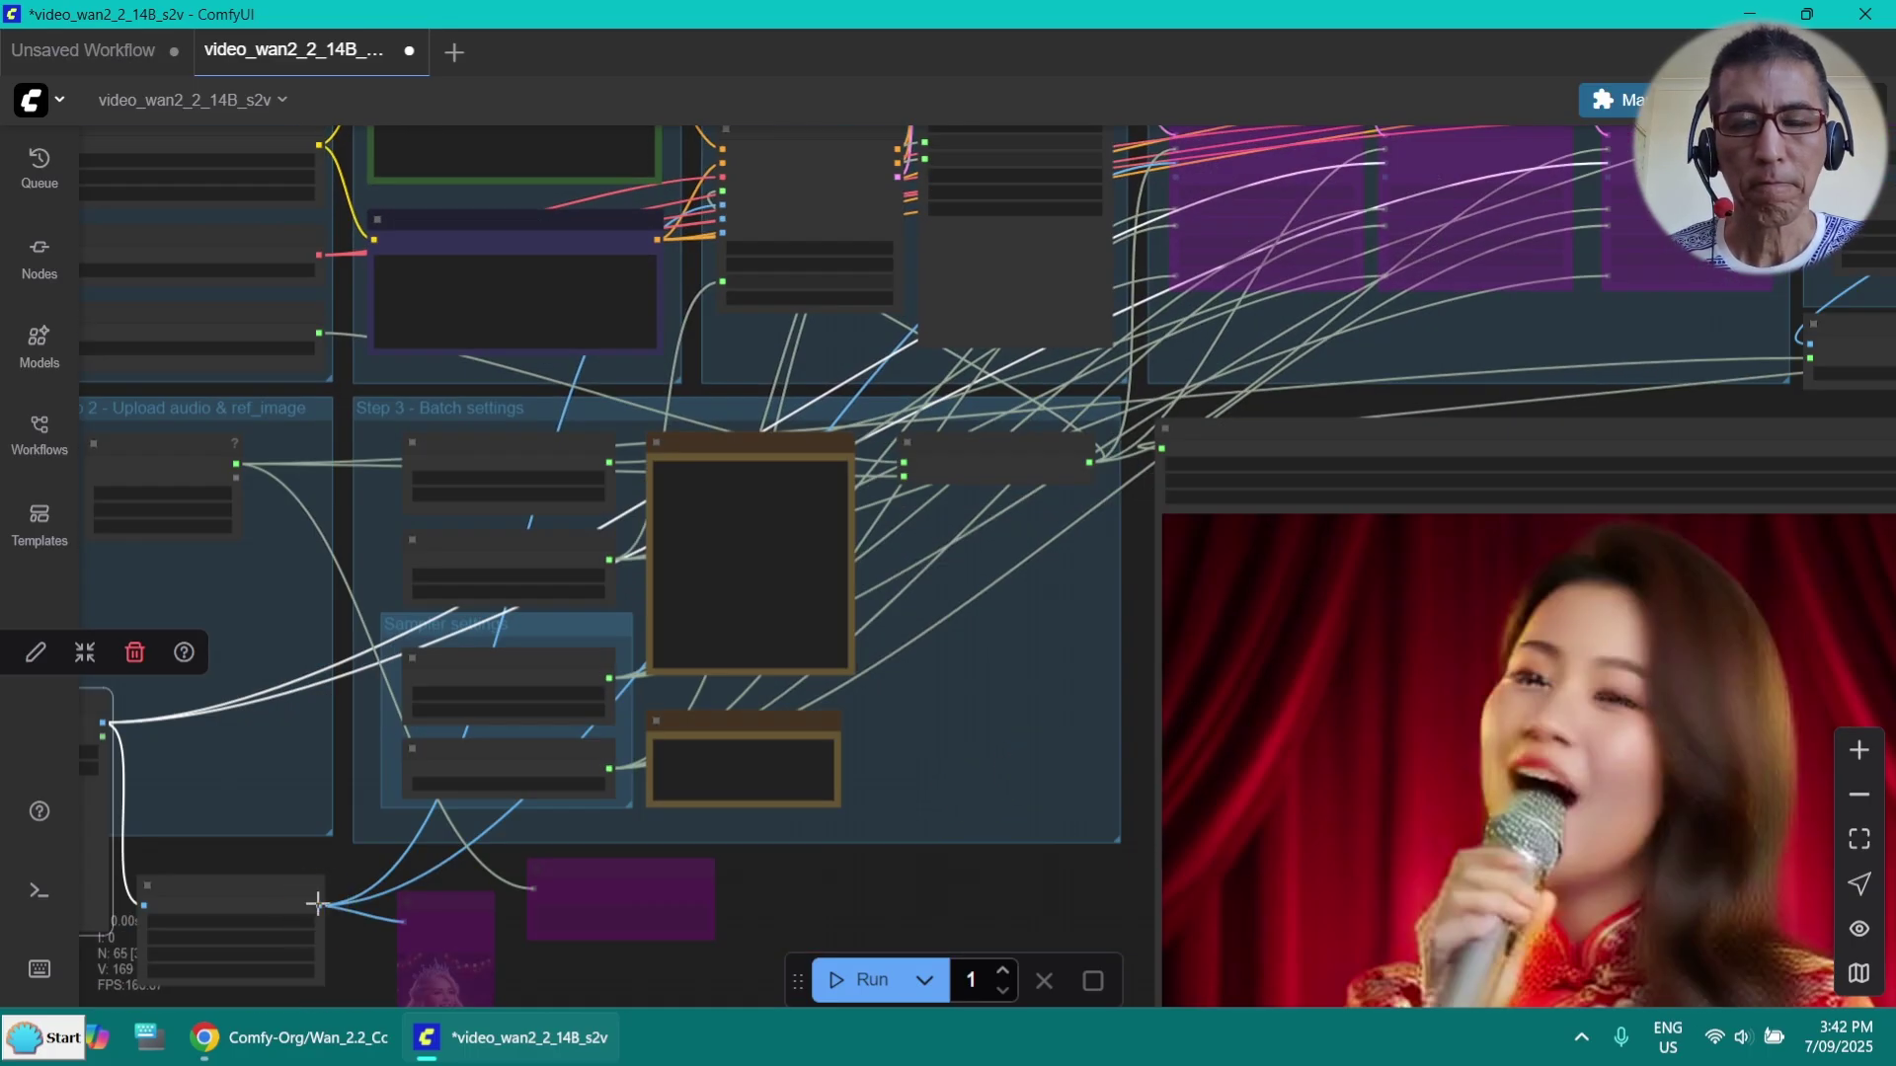
click(237, 896)
drag(240, 894, 826, 707)
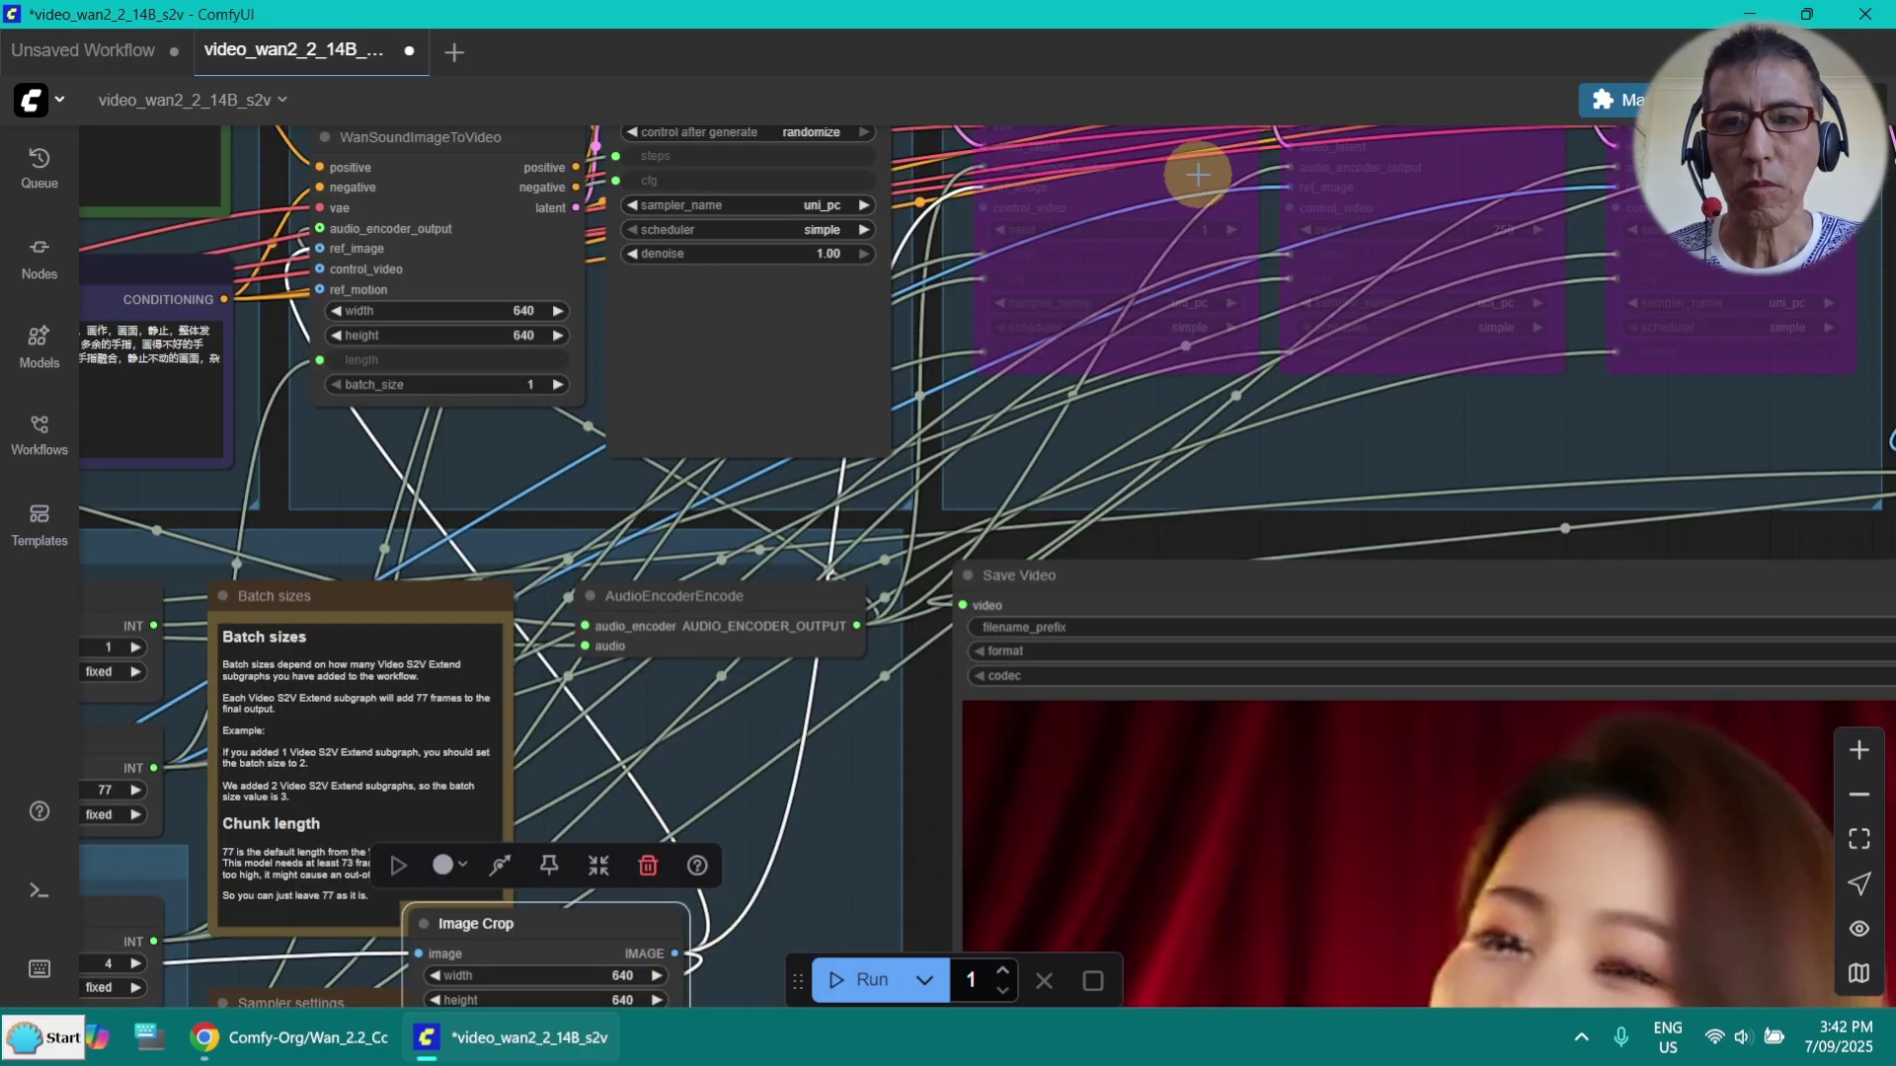
Re-enable the three bypassed Video S2V Extend nodes
click(1198, 176)
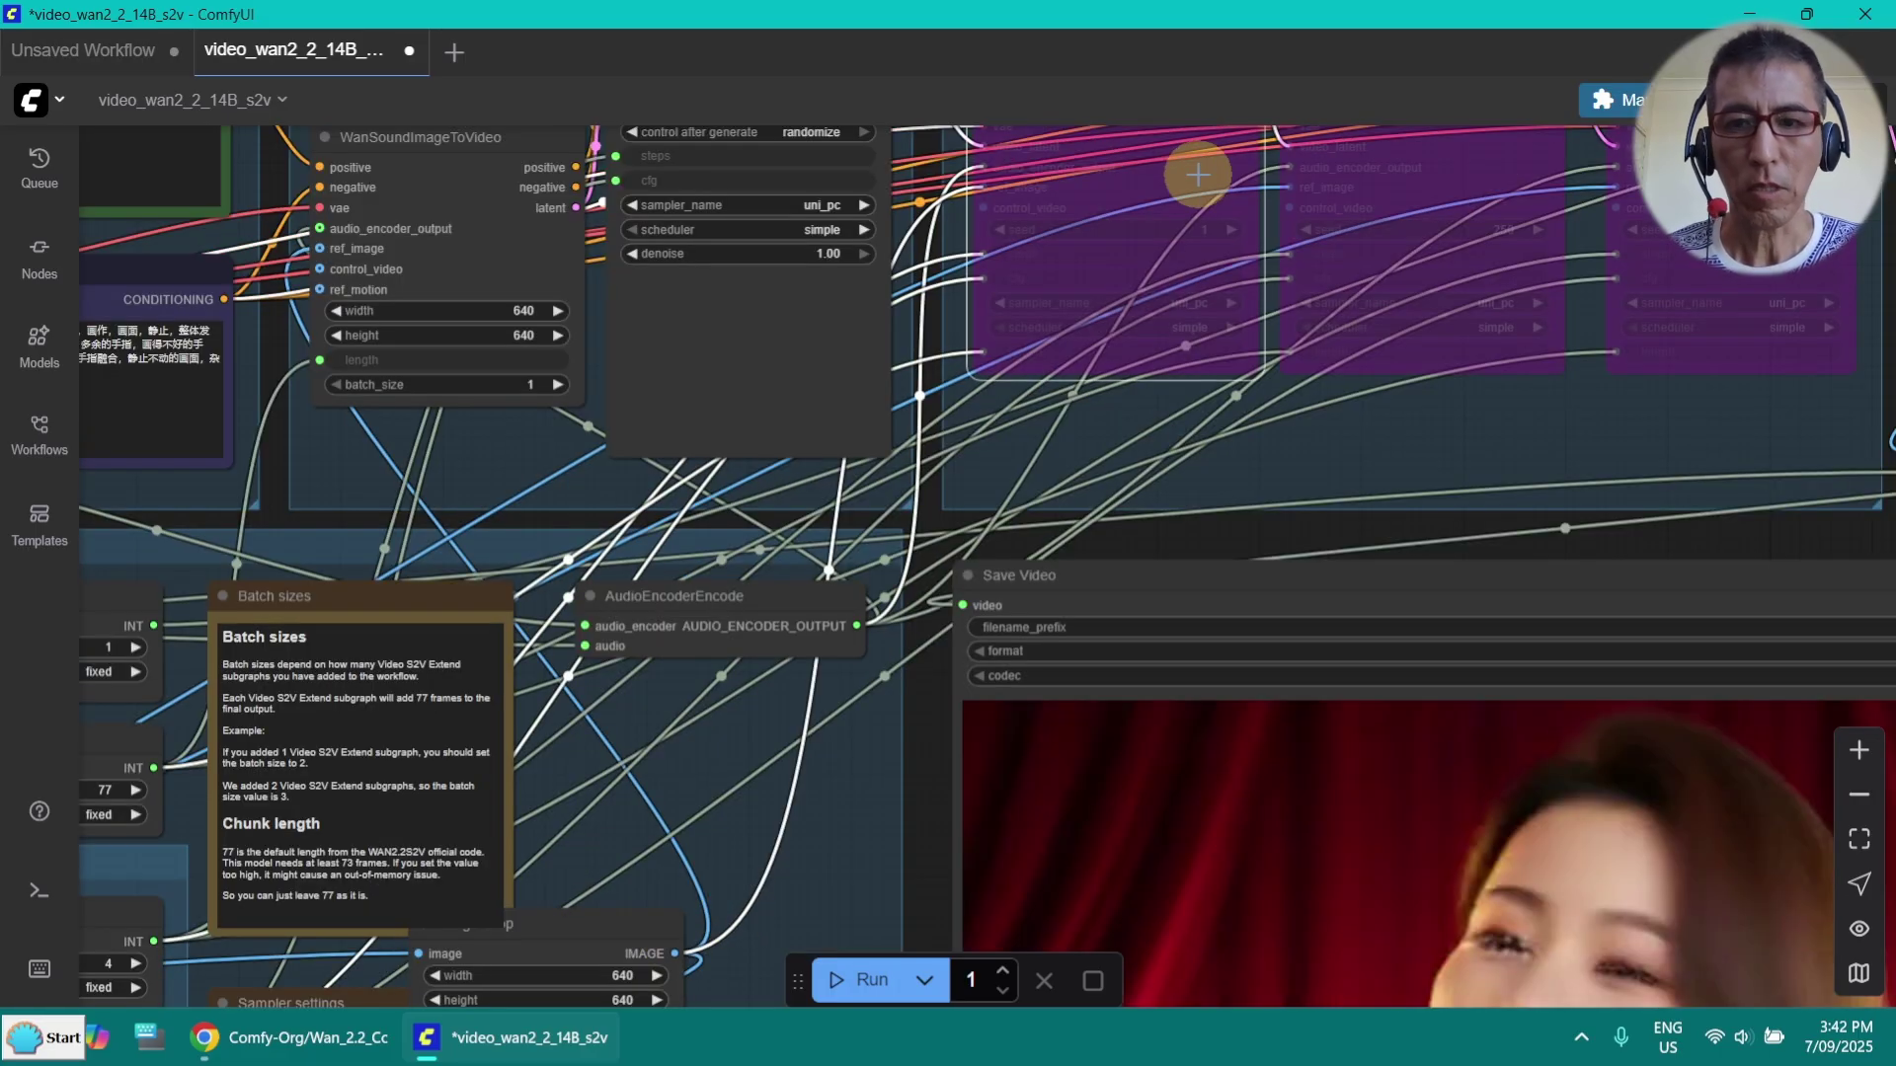
key(ctrl+b)
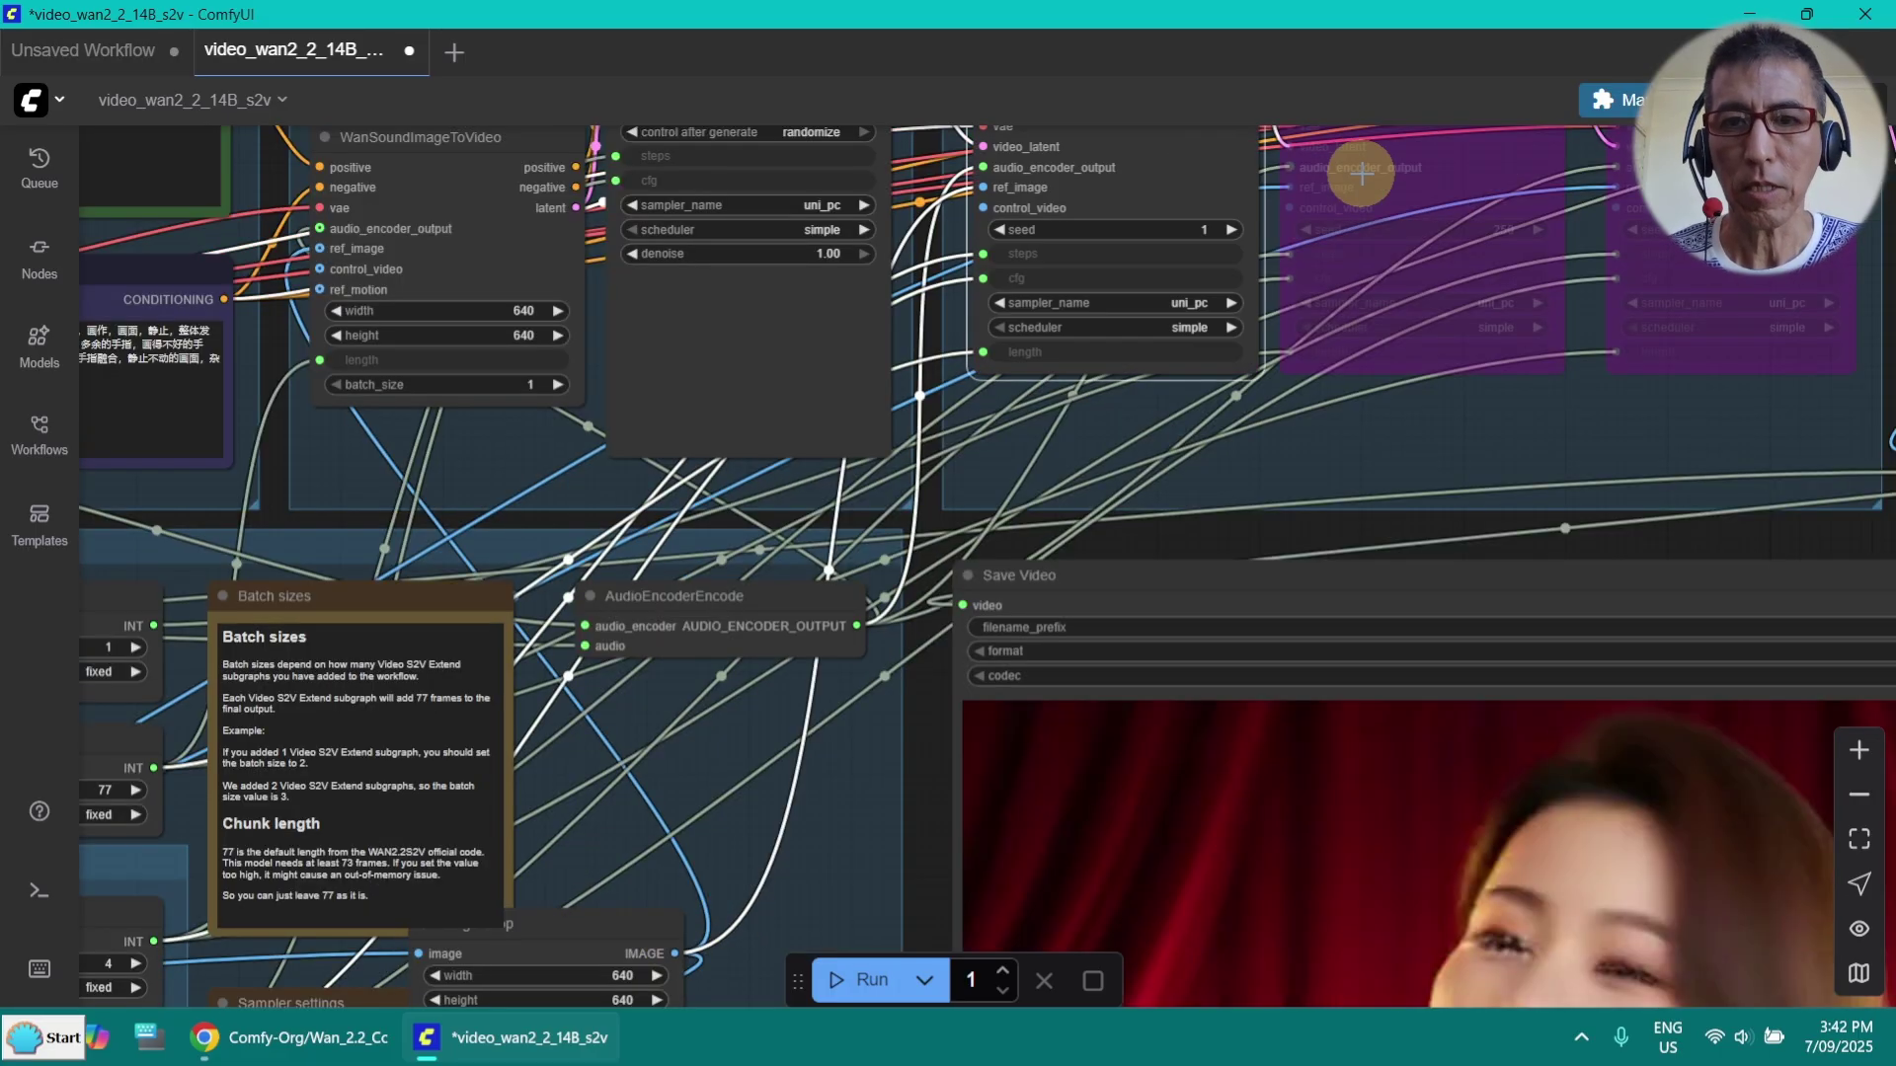
click(1389, 169)
key(ctrl+b)
click(1639, 192)
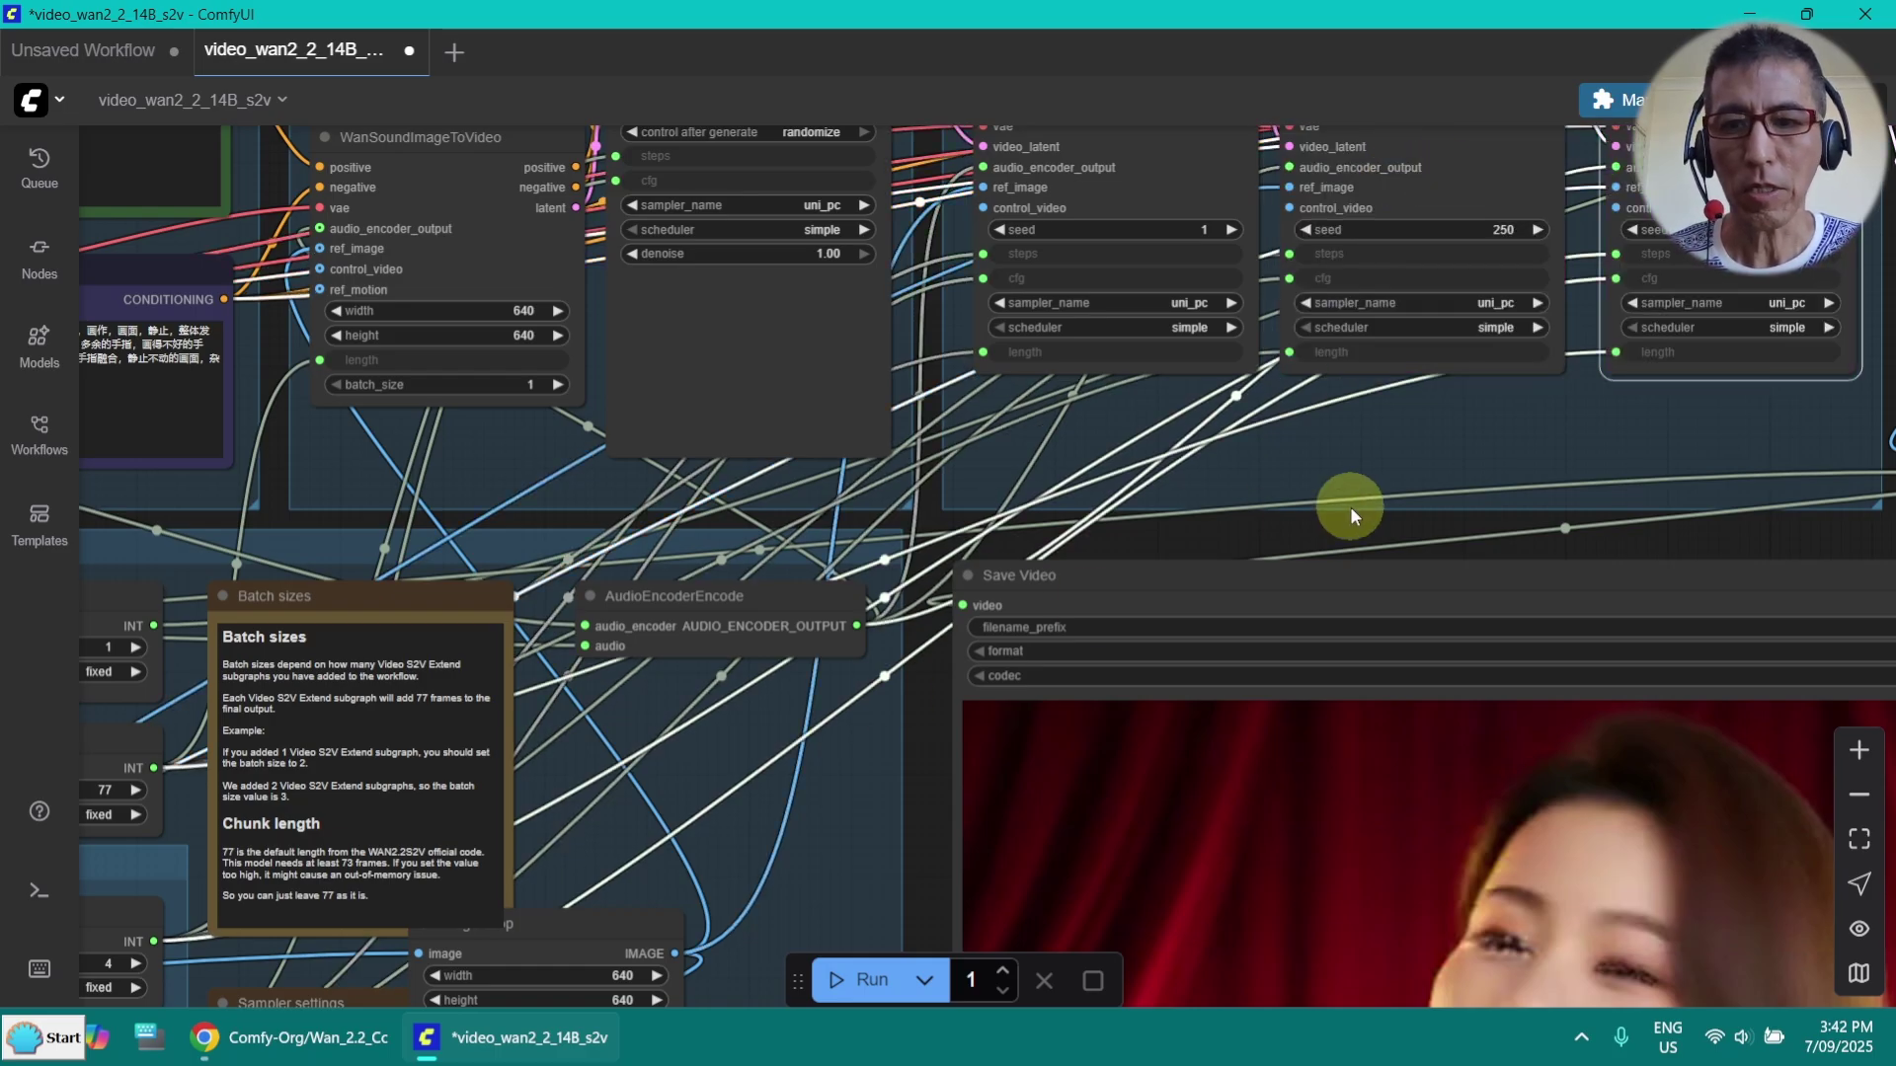
Connect the Image Crop IMAGE output to the ref_image inputs of the second and third Video S2V Extend nodes
drag(1351, 518, 1303, 590)
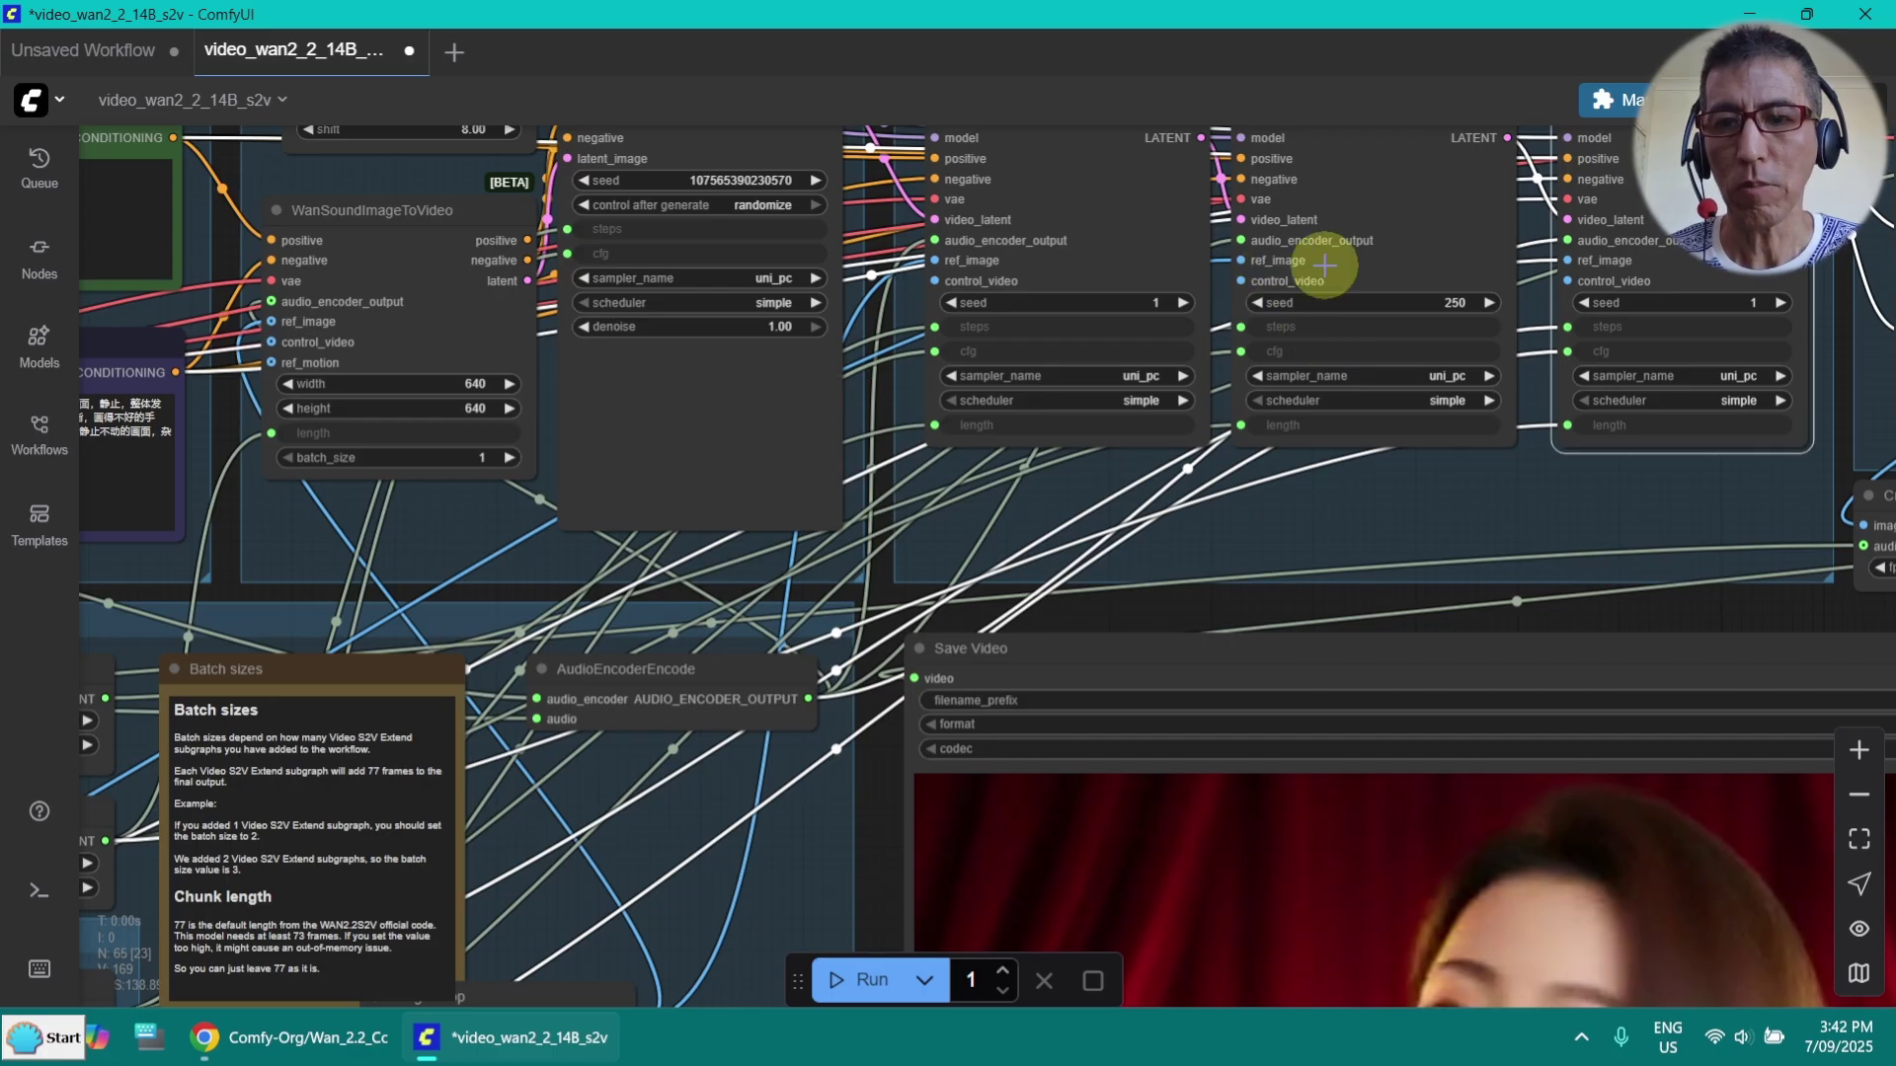
scroll(1446, 444, up, 4)
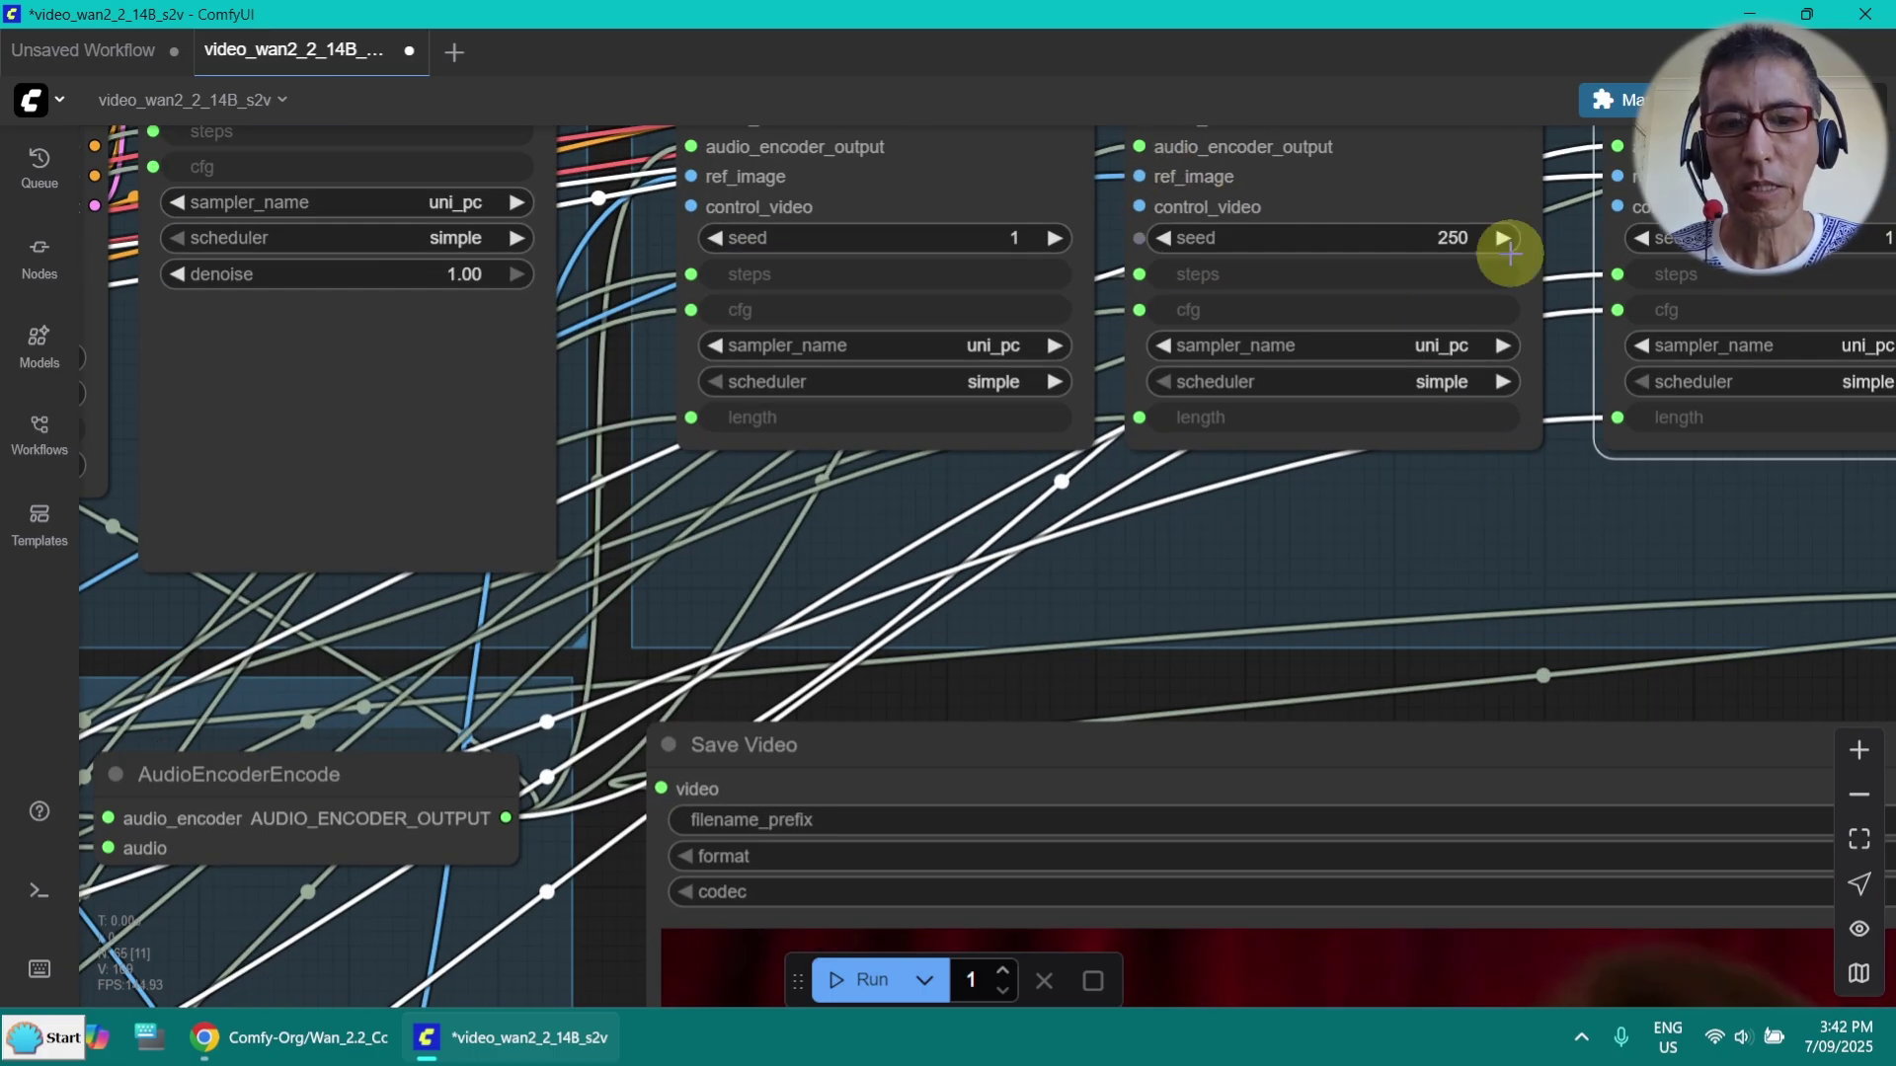
scroll(1396, 561, down, 3)
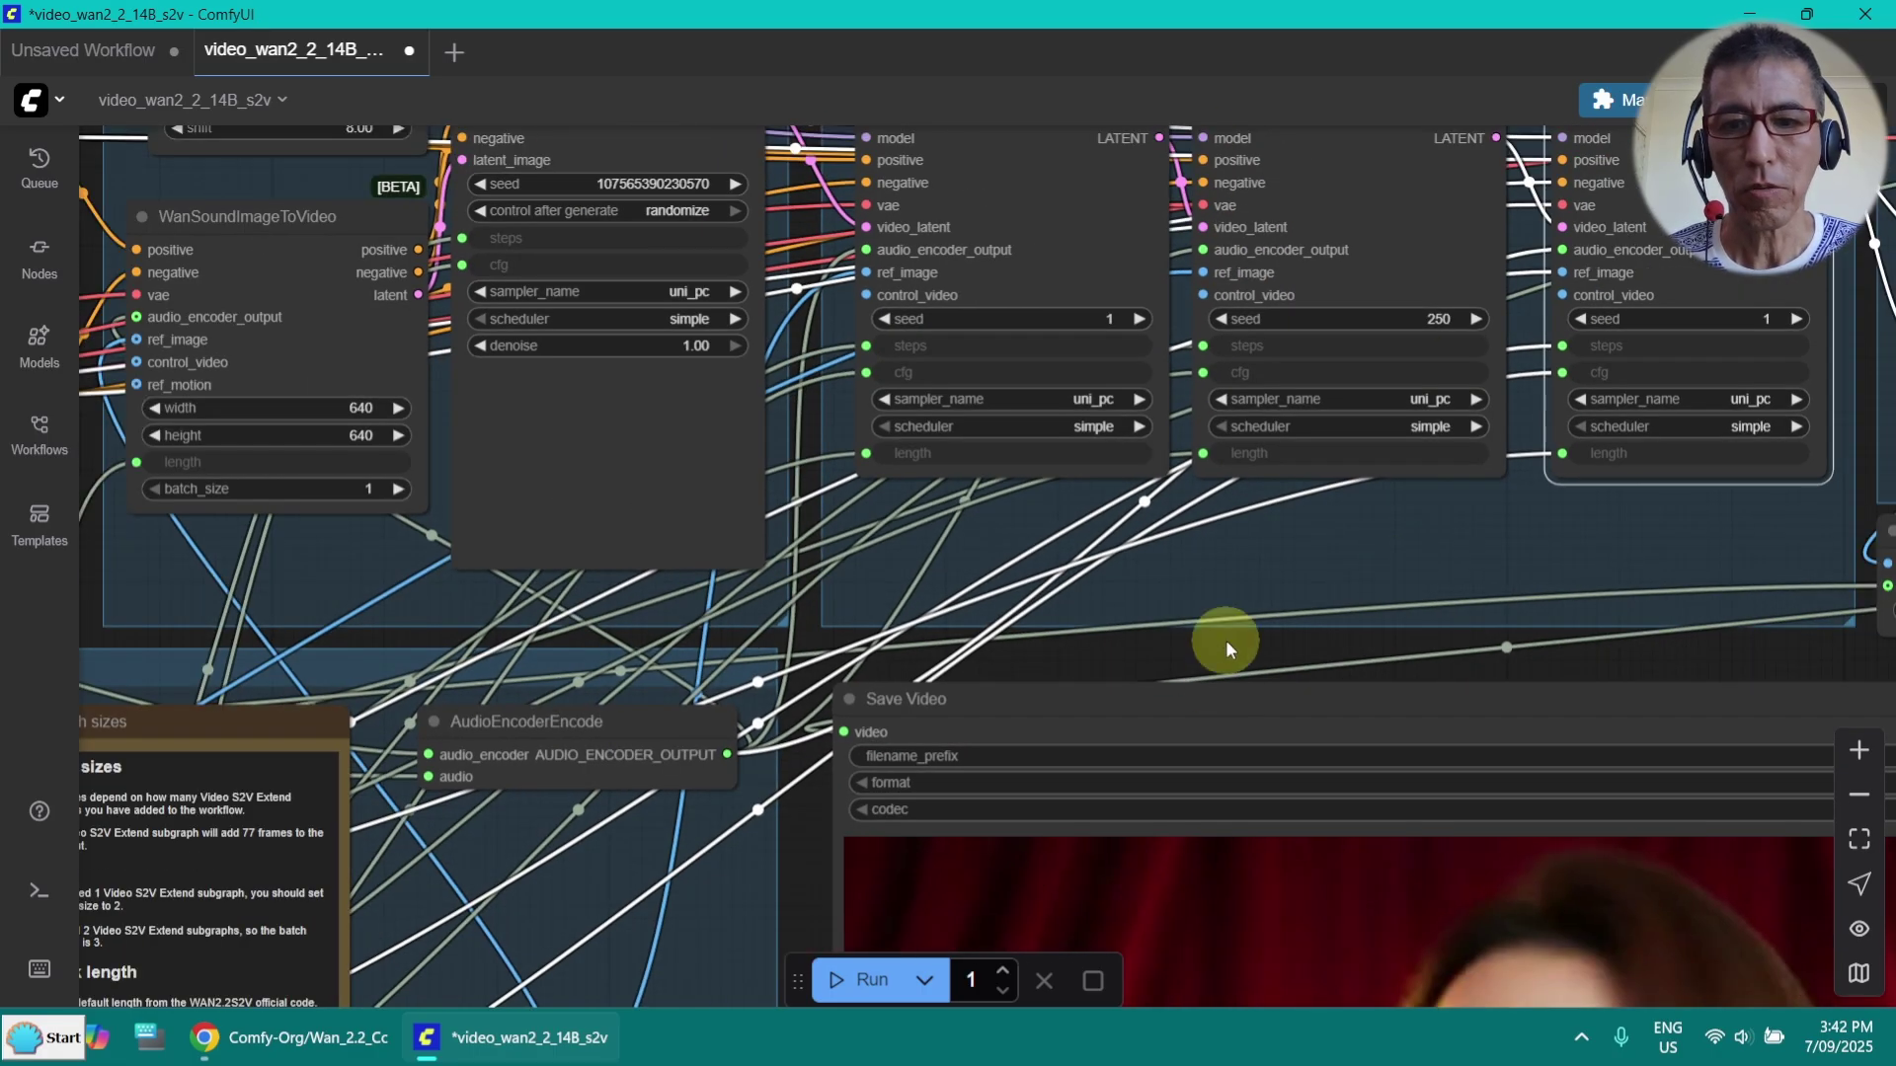
drag(1224, 640, 1287, 494)
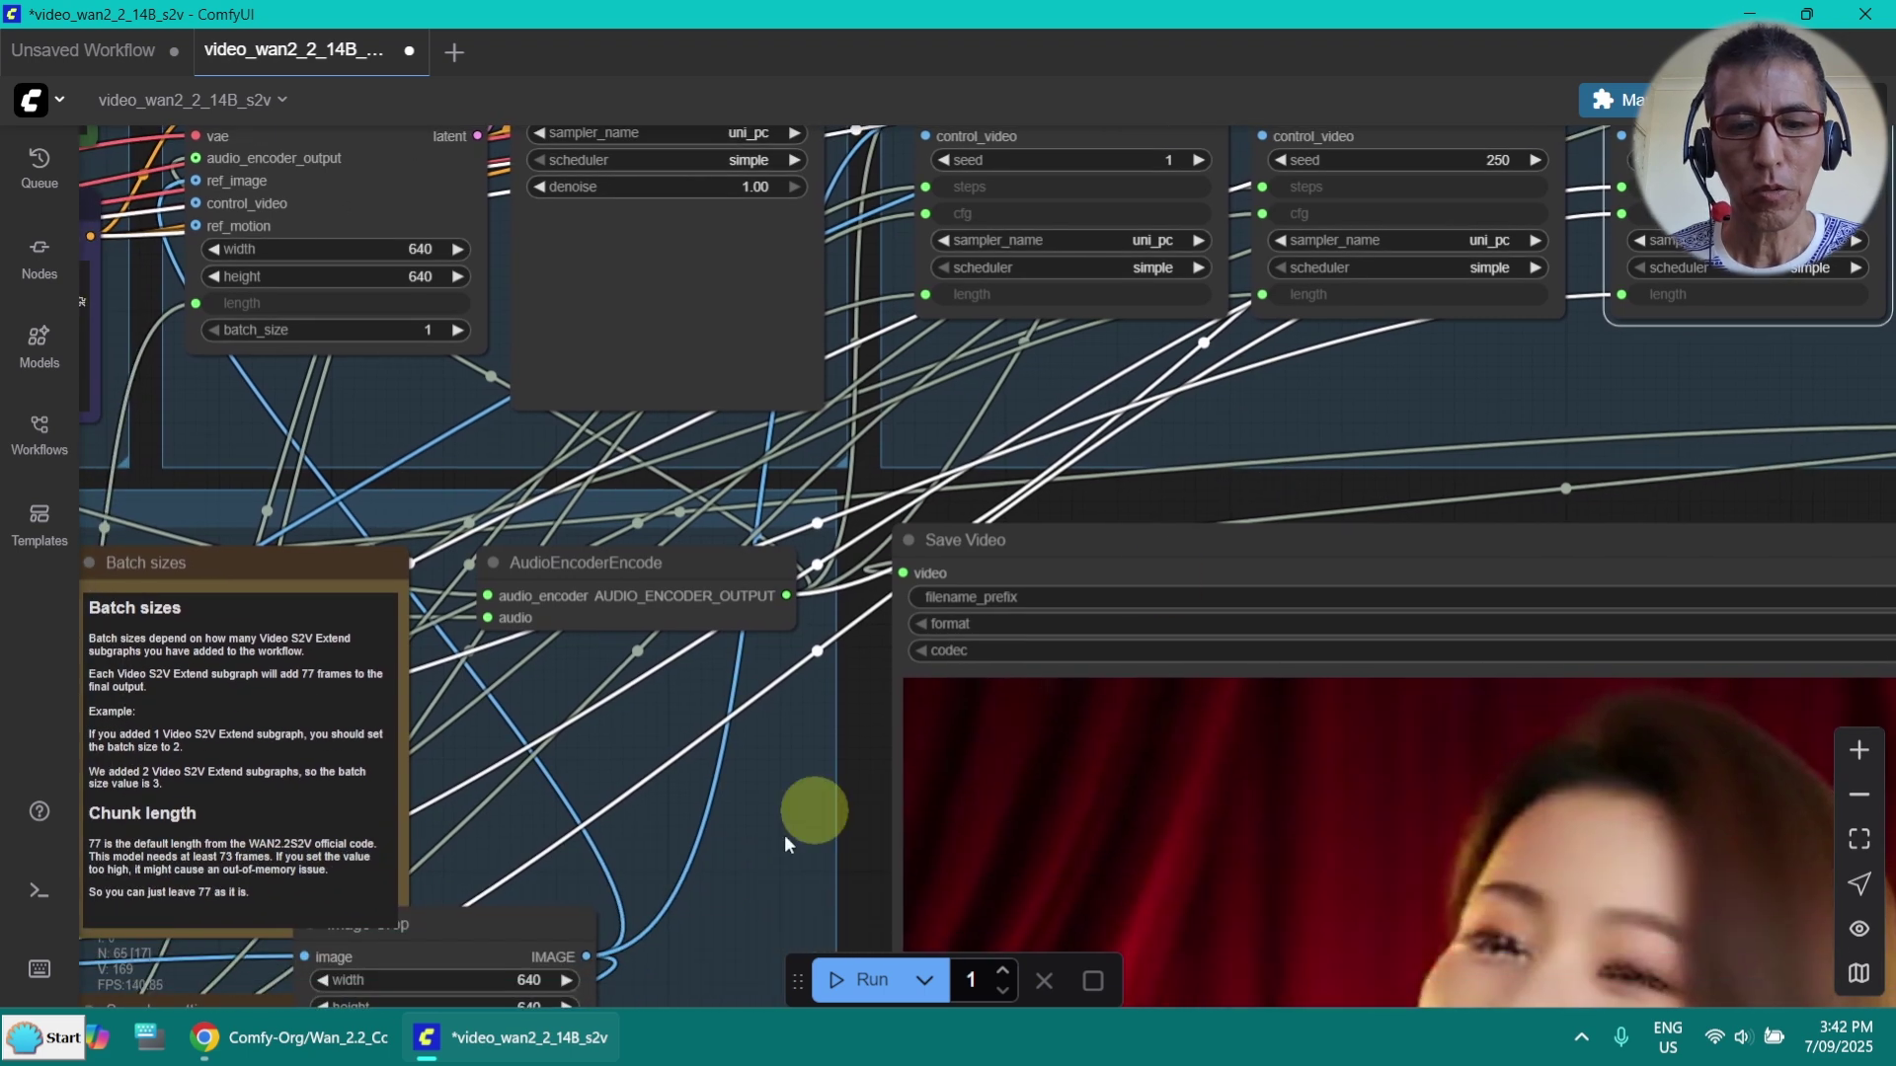
scroll(585, 946, down, 2)
scroll(584, 941, up, 1)
drag(586, 955, 1200, 189)
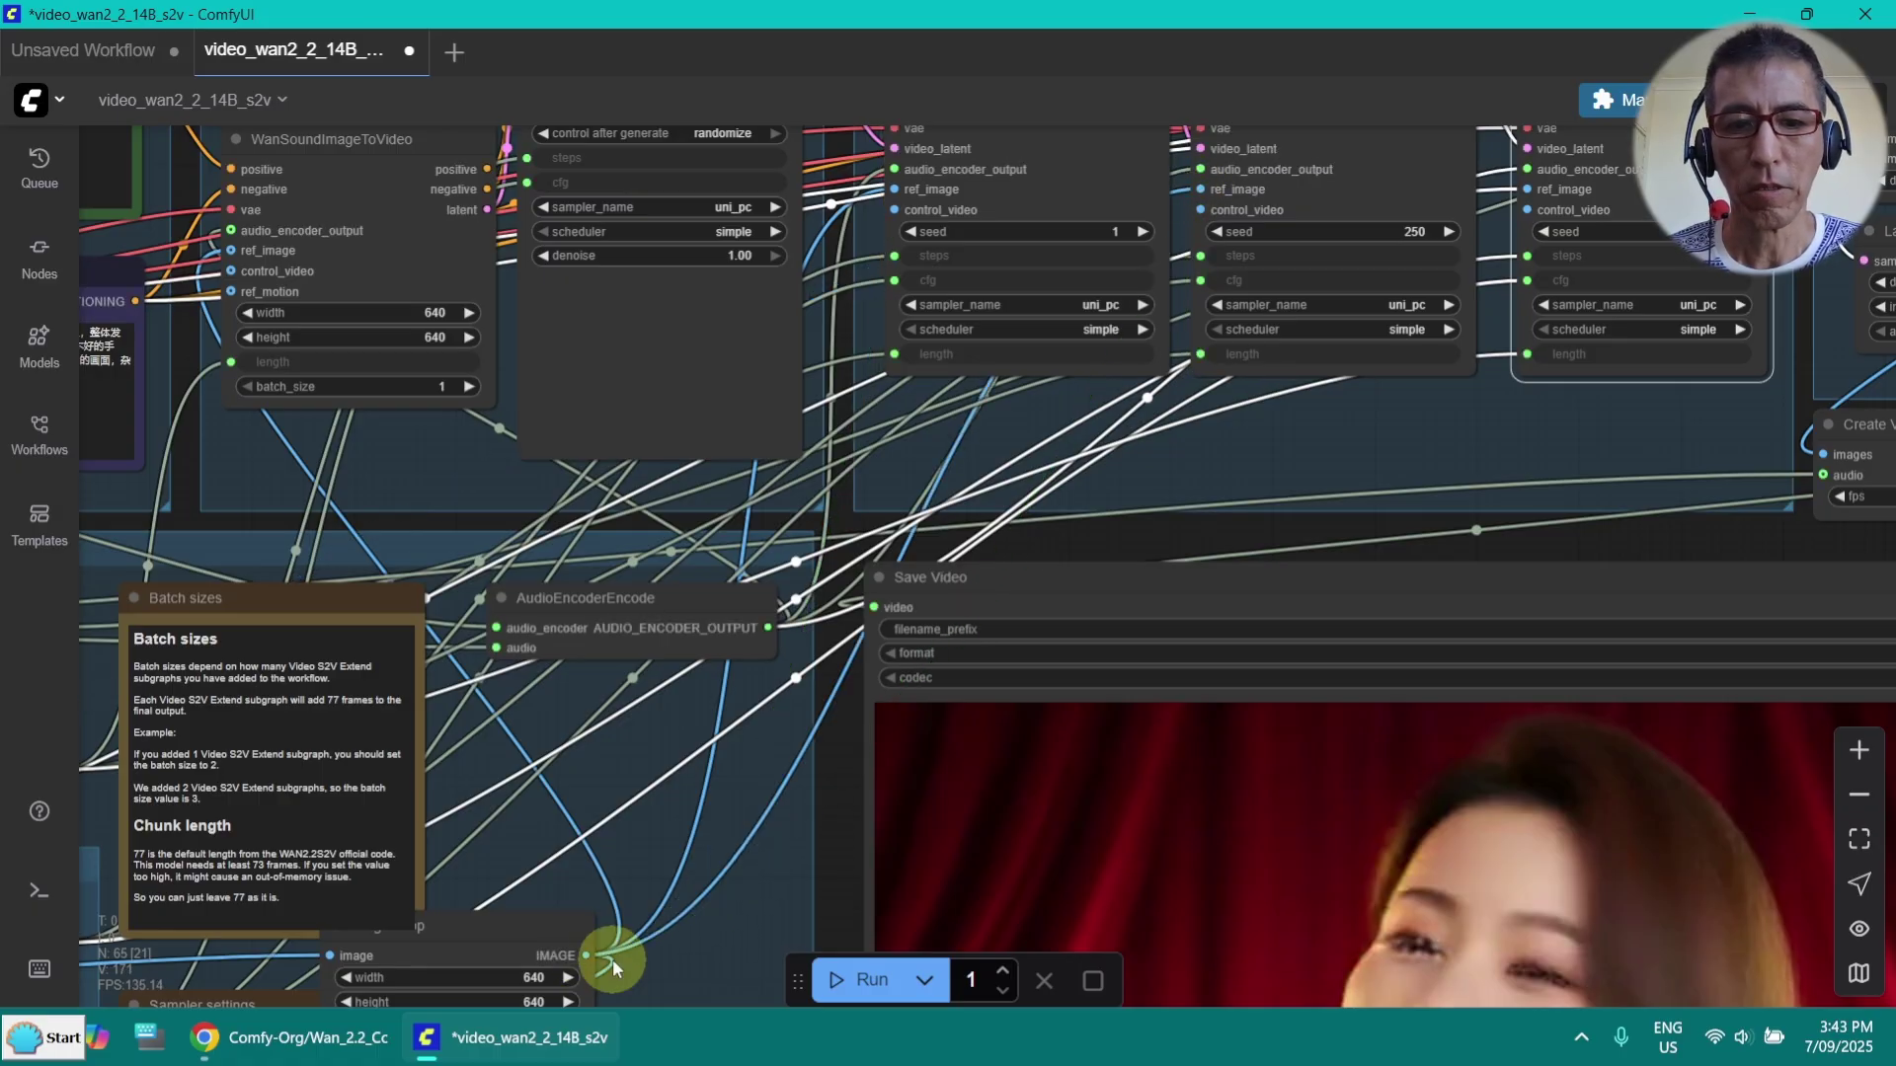
drag(598, 957, 1528, 187)
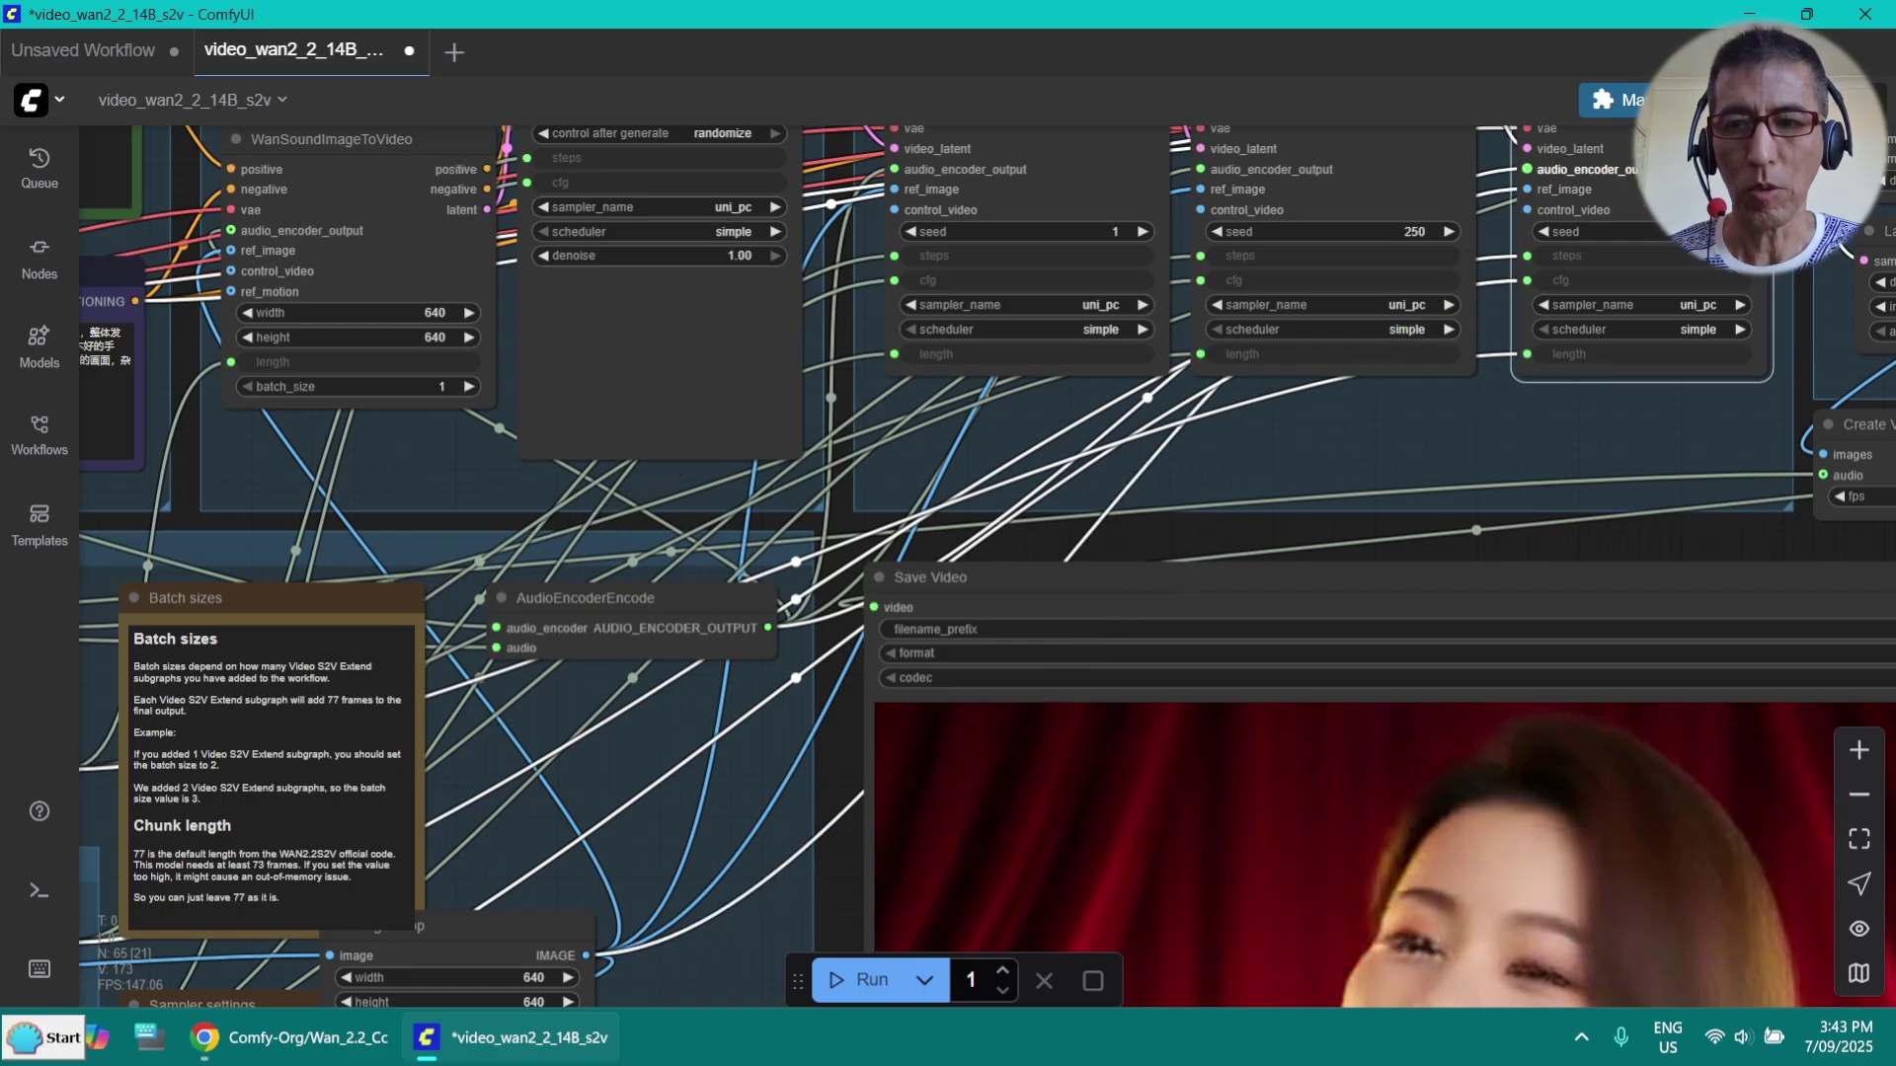
Bypass all three Video S2V Extend nodes, from the third back to the first
key(ctrl+b)
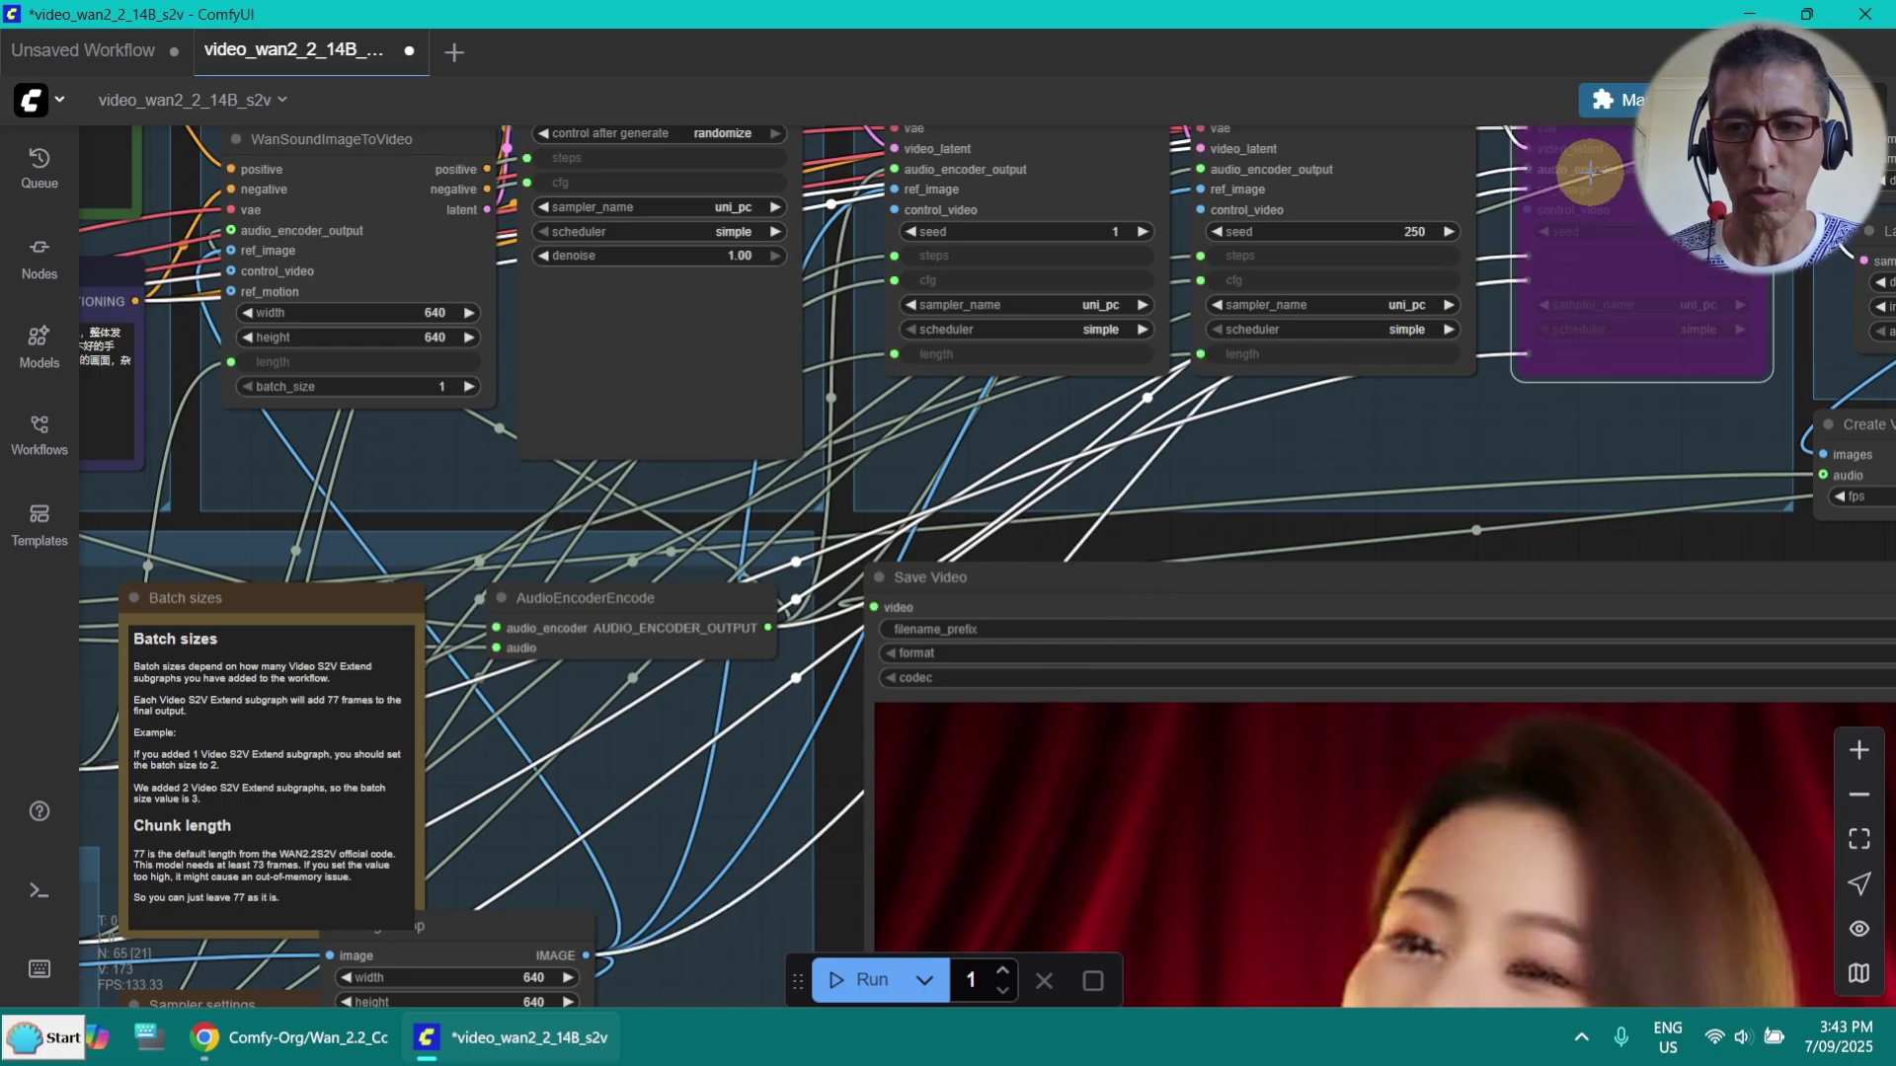
click(1404, 170)
key(ctrl+b)
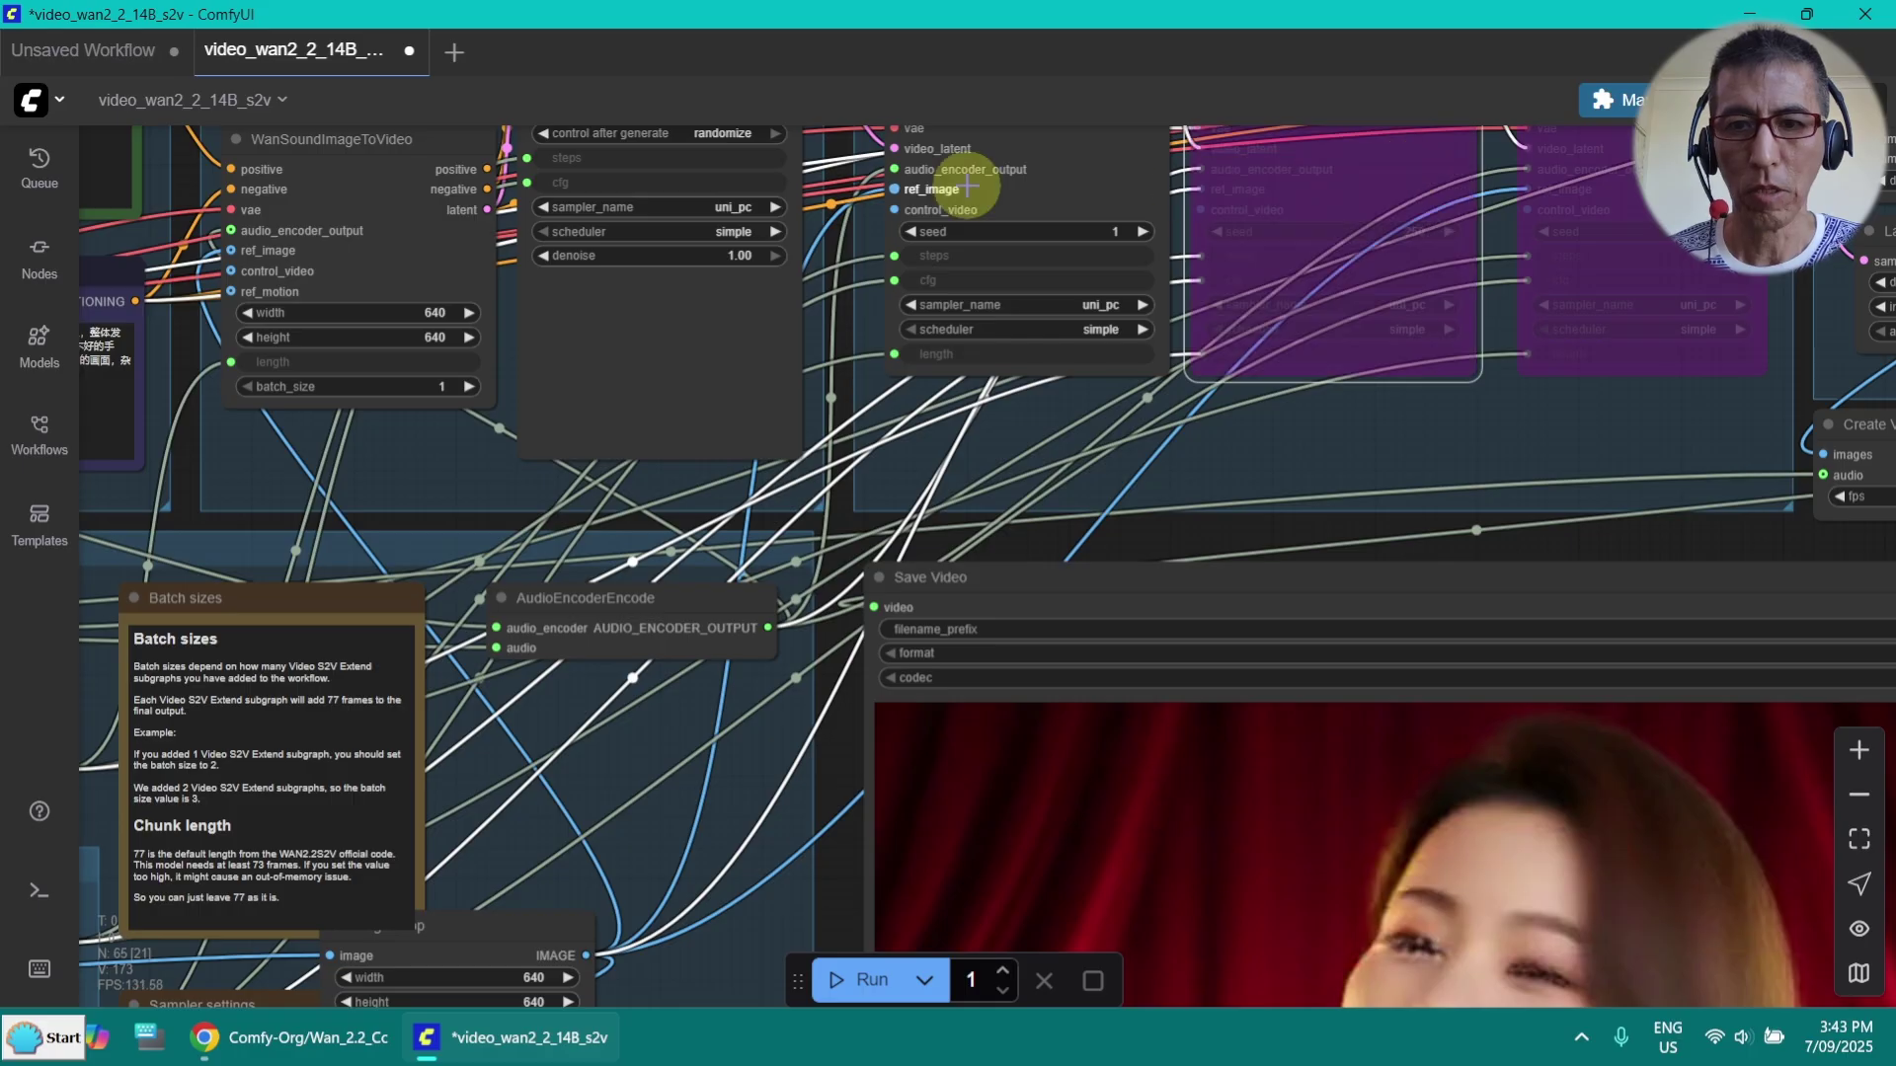
click(1053, 185)
key(ctrl+b)
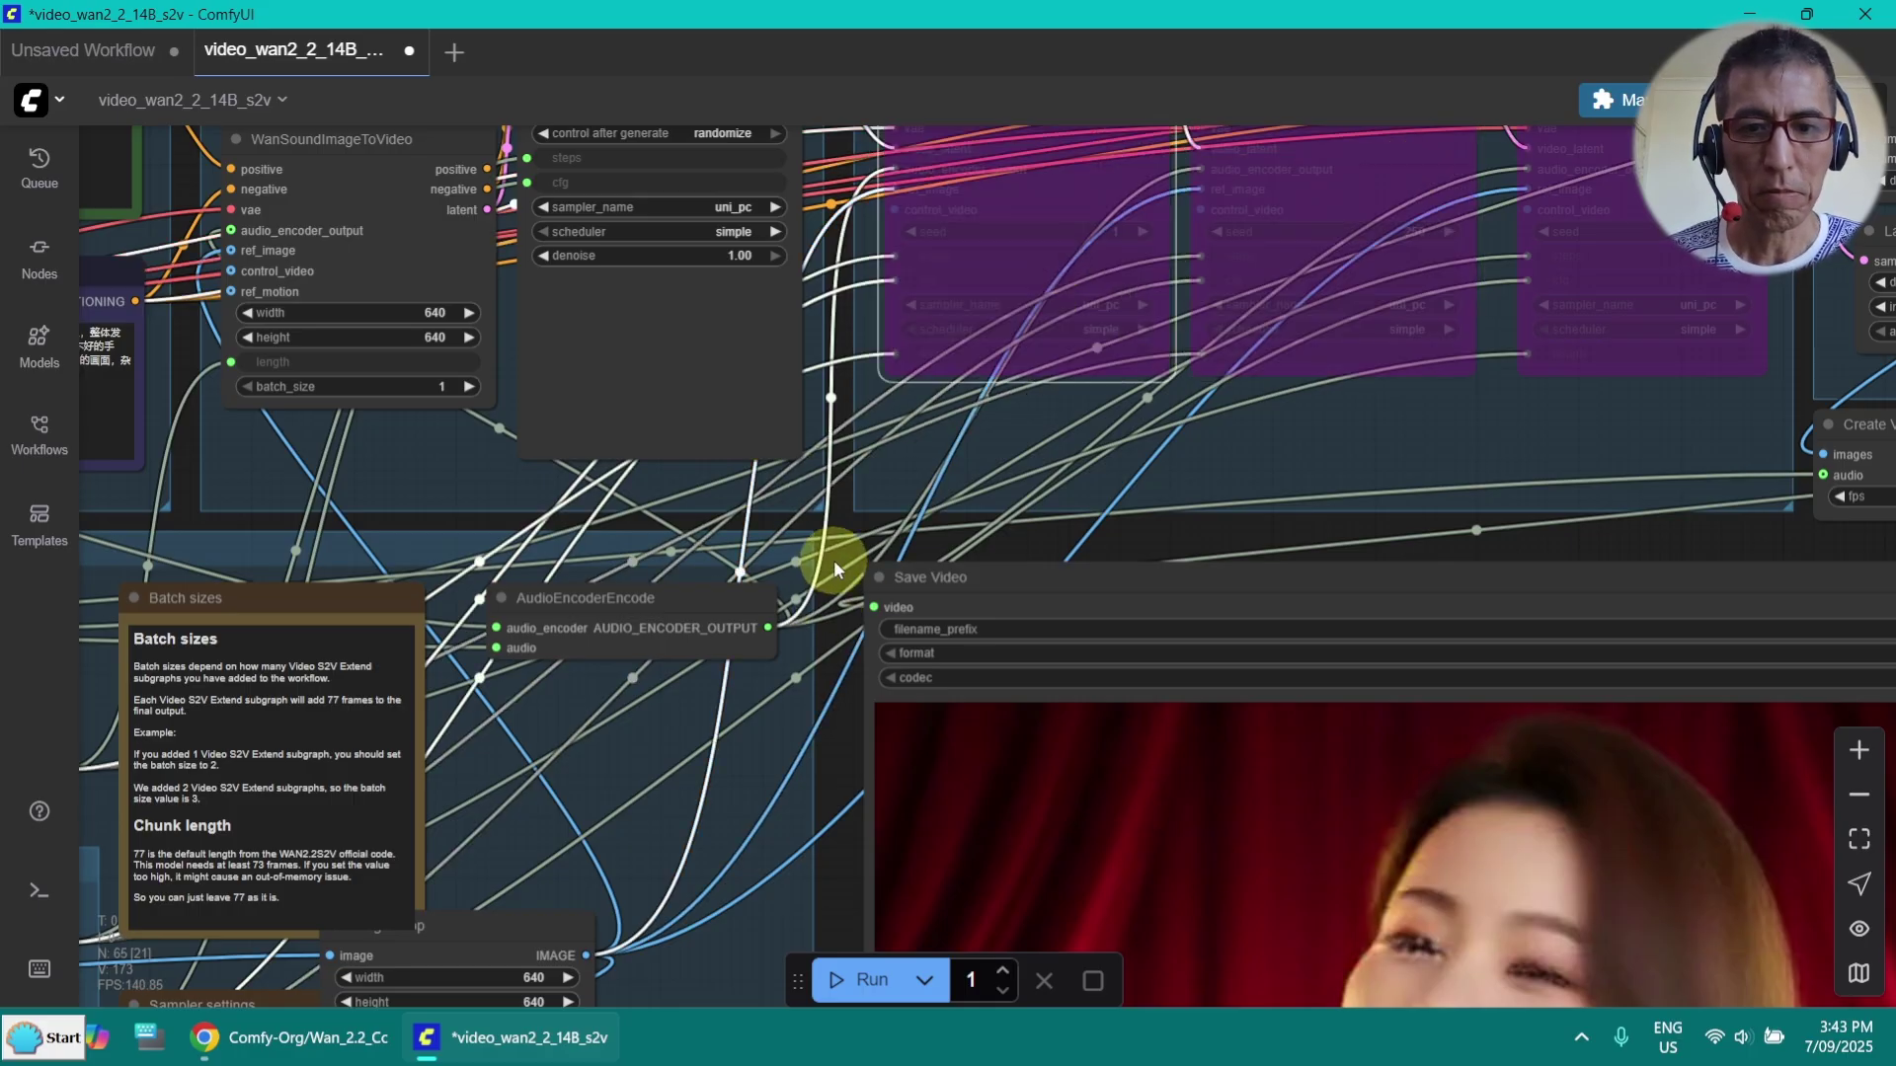
Close the logs and play the generated video in the Save Video node, pausing it near the end
drag(834, 560, 1705, 330)
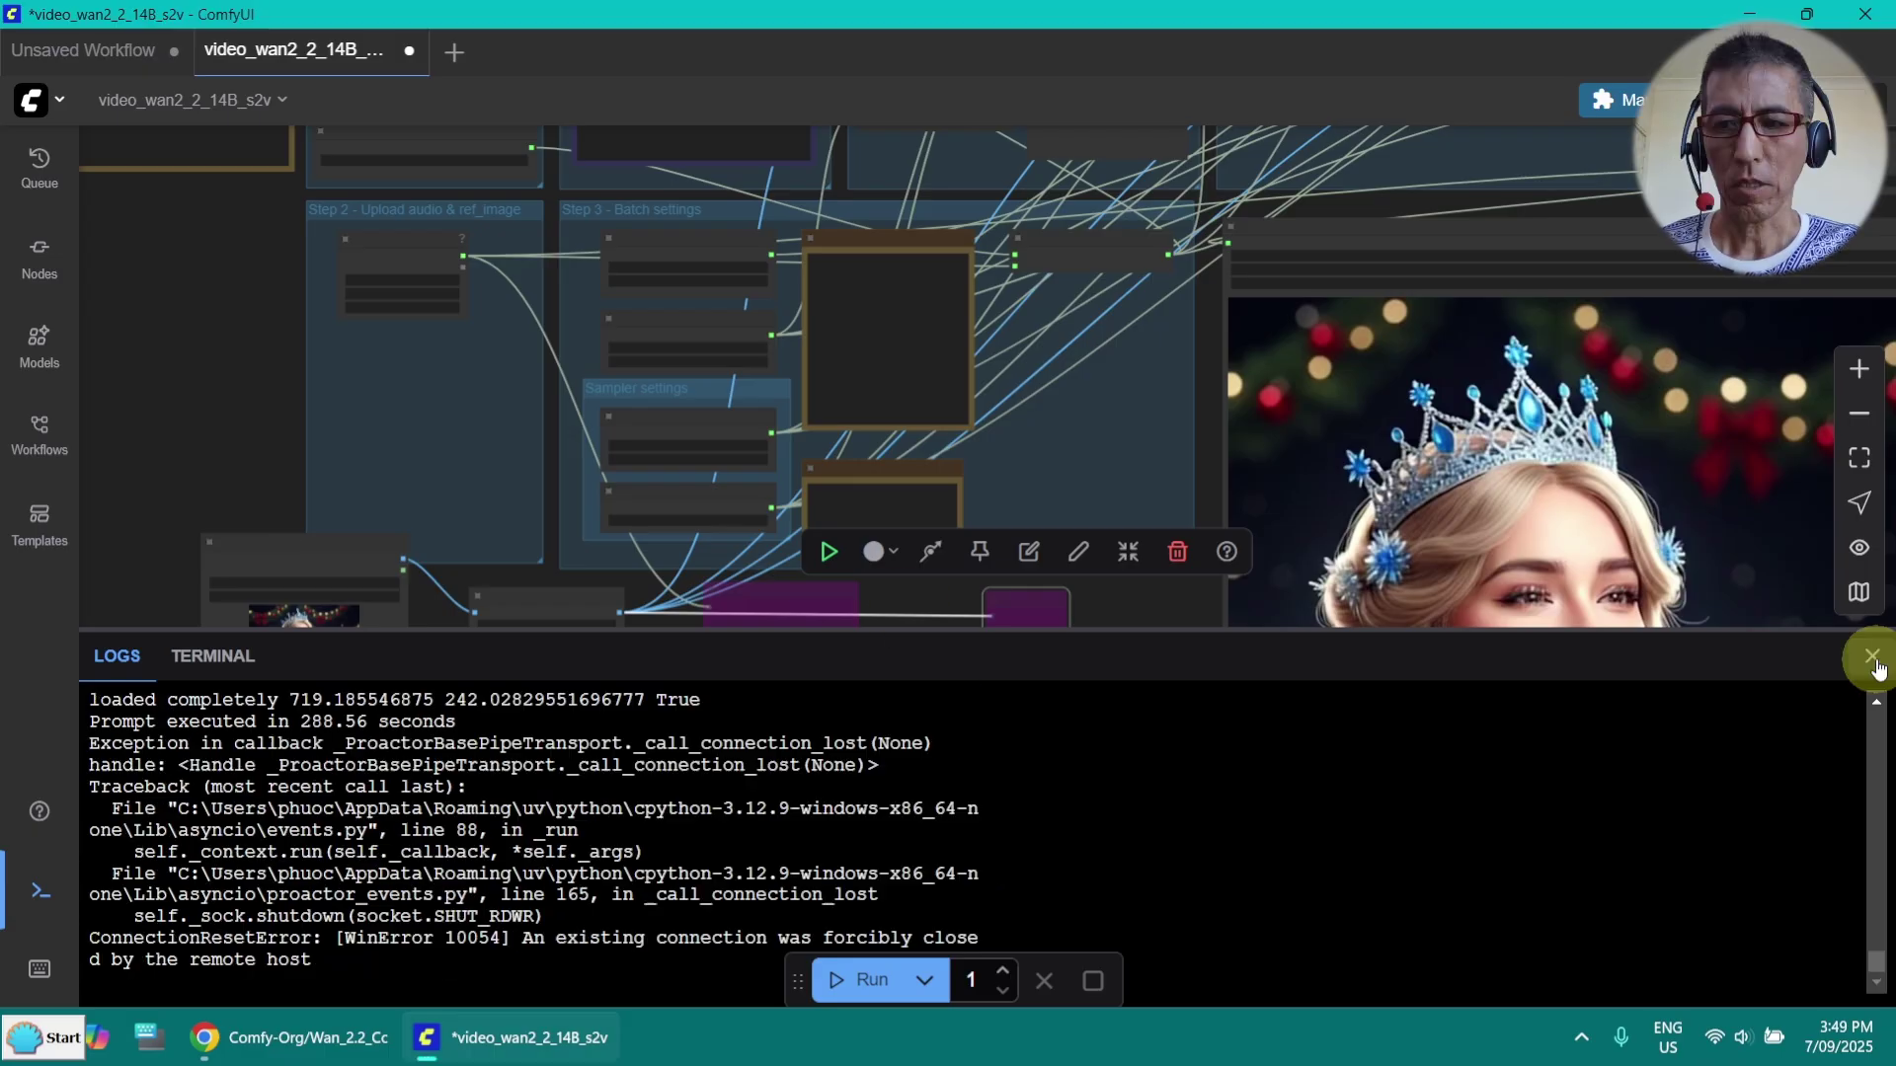
click(1870, 656)
drag(1192, 690, 716, 554)
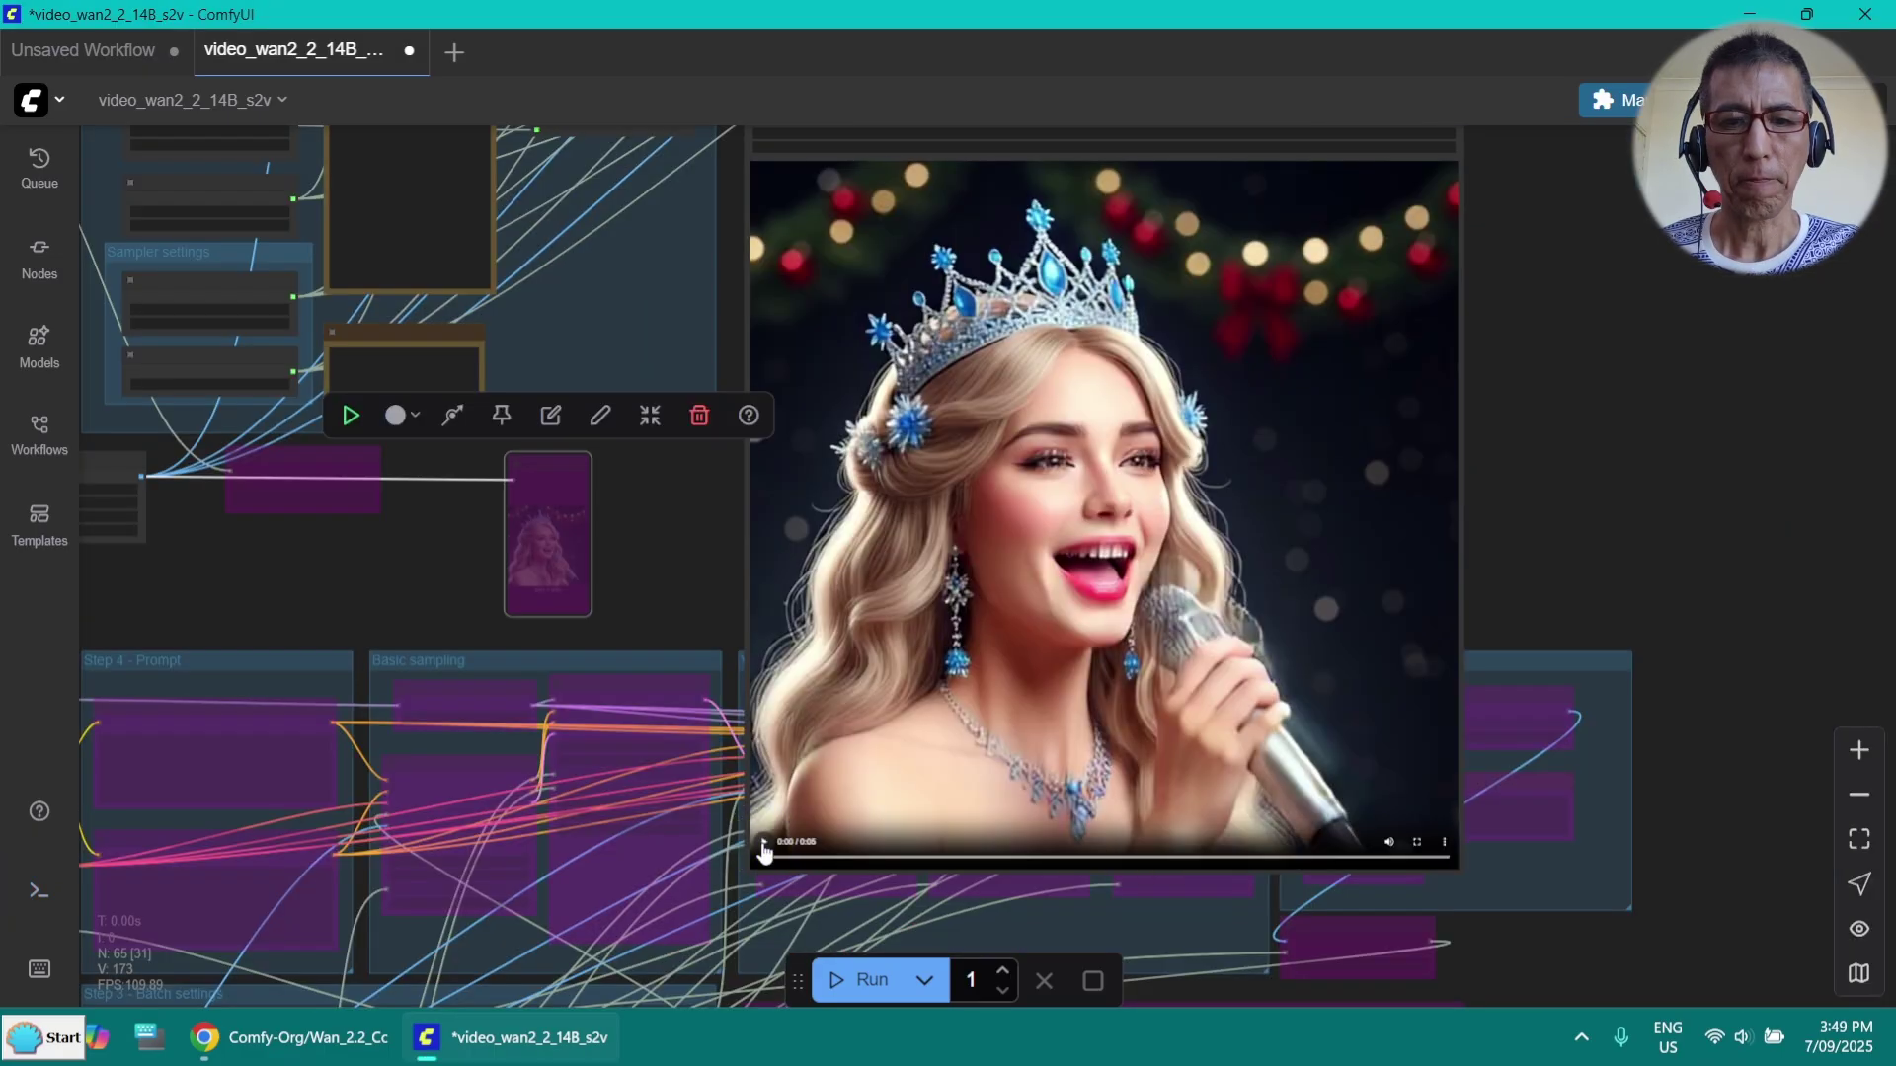
click(764, 844)
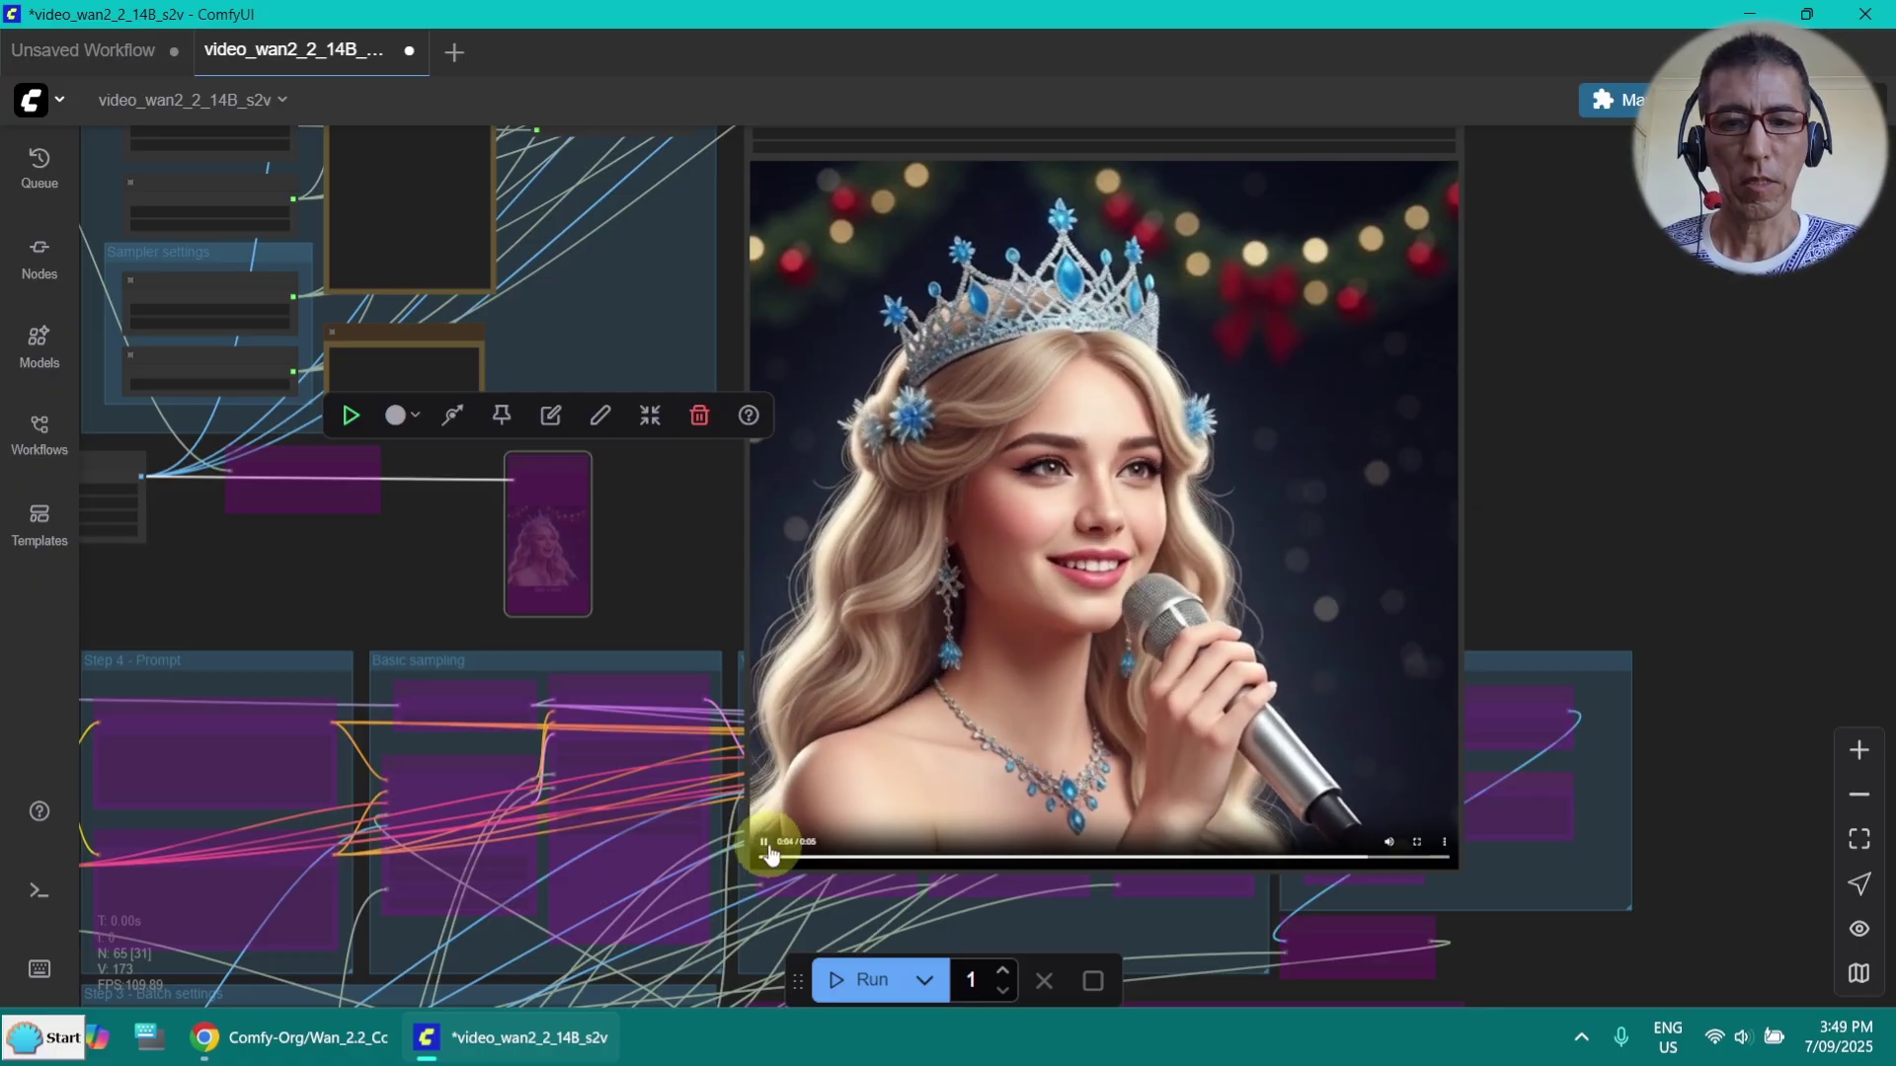
click(767, 846)
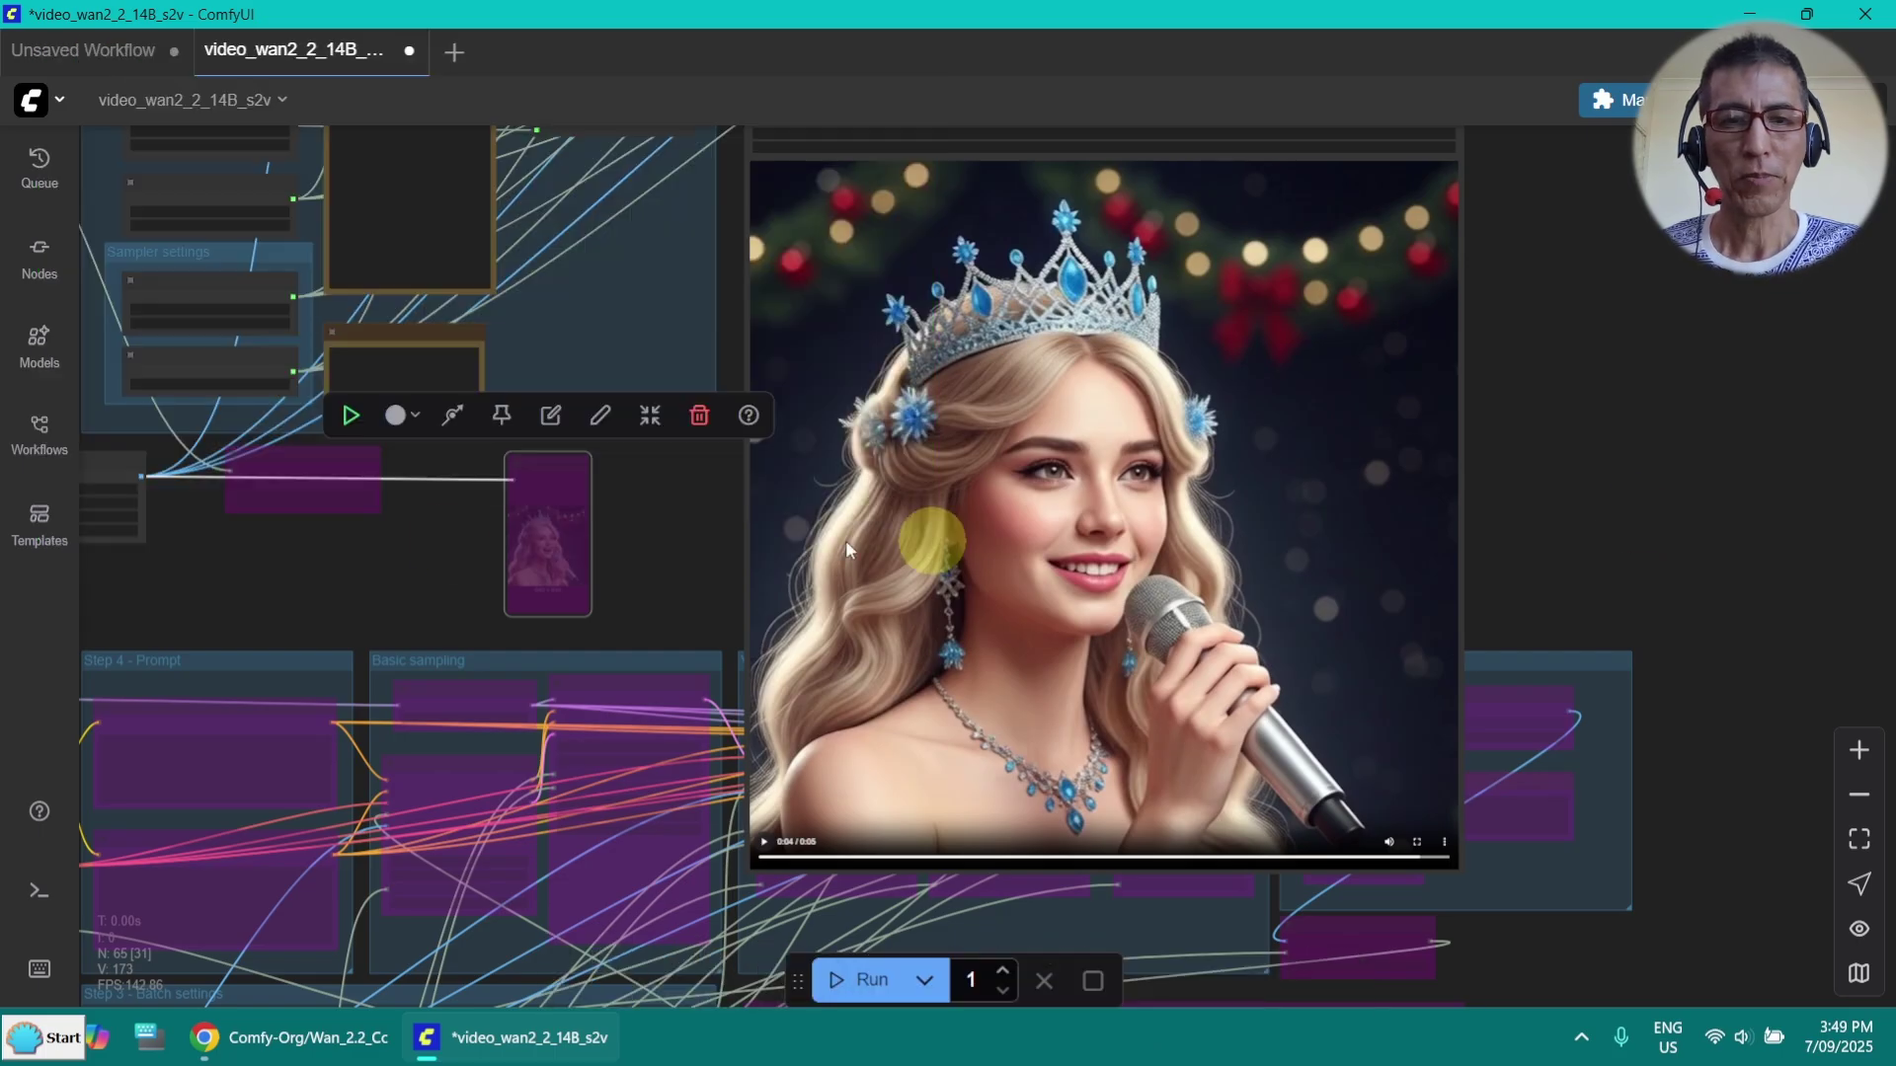
Set the duration of the Load Audio (Path) node to 17
scroll(419, 583, down, 4)
drag(419, 582, 759, 716)
scroll(442, 432, up, 15)
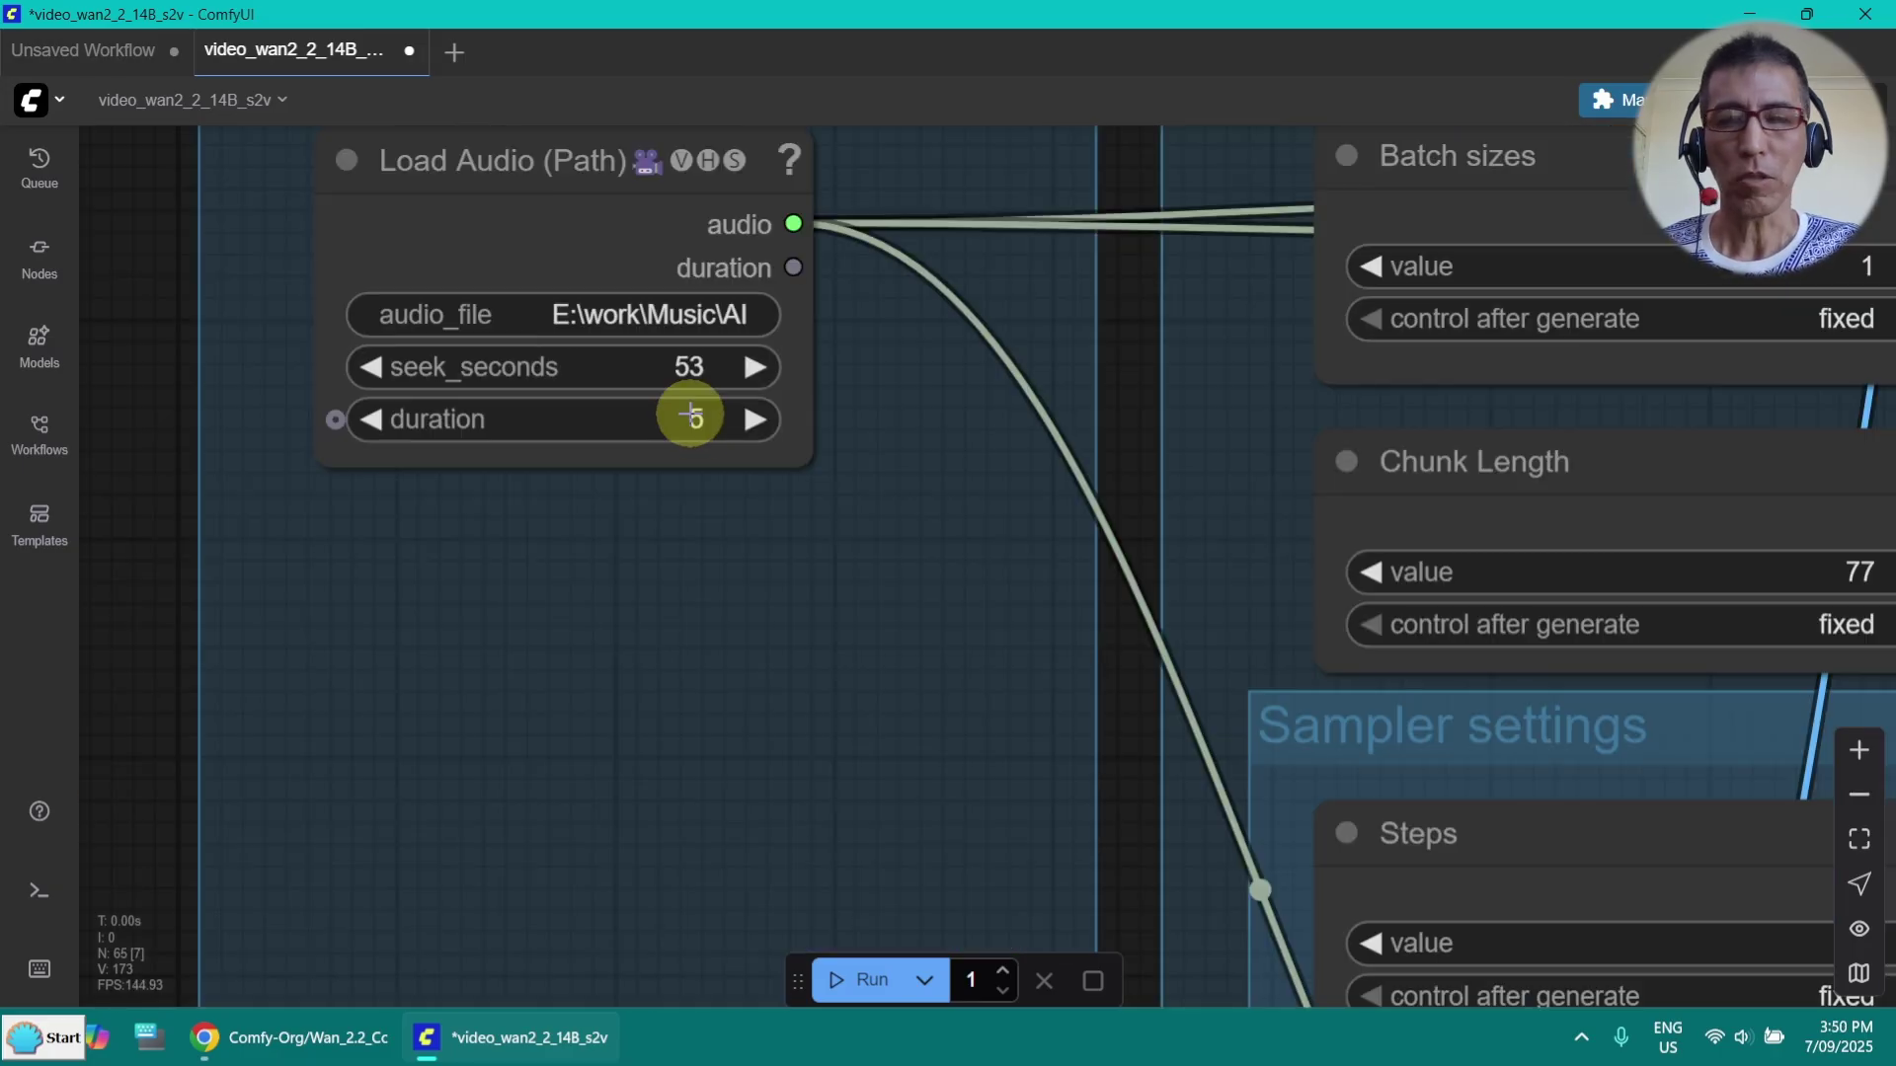
click(690, 413)
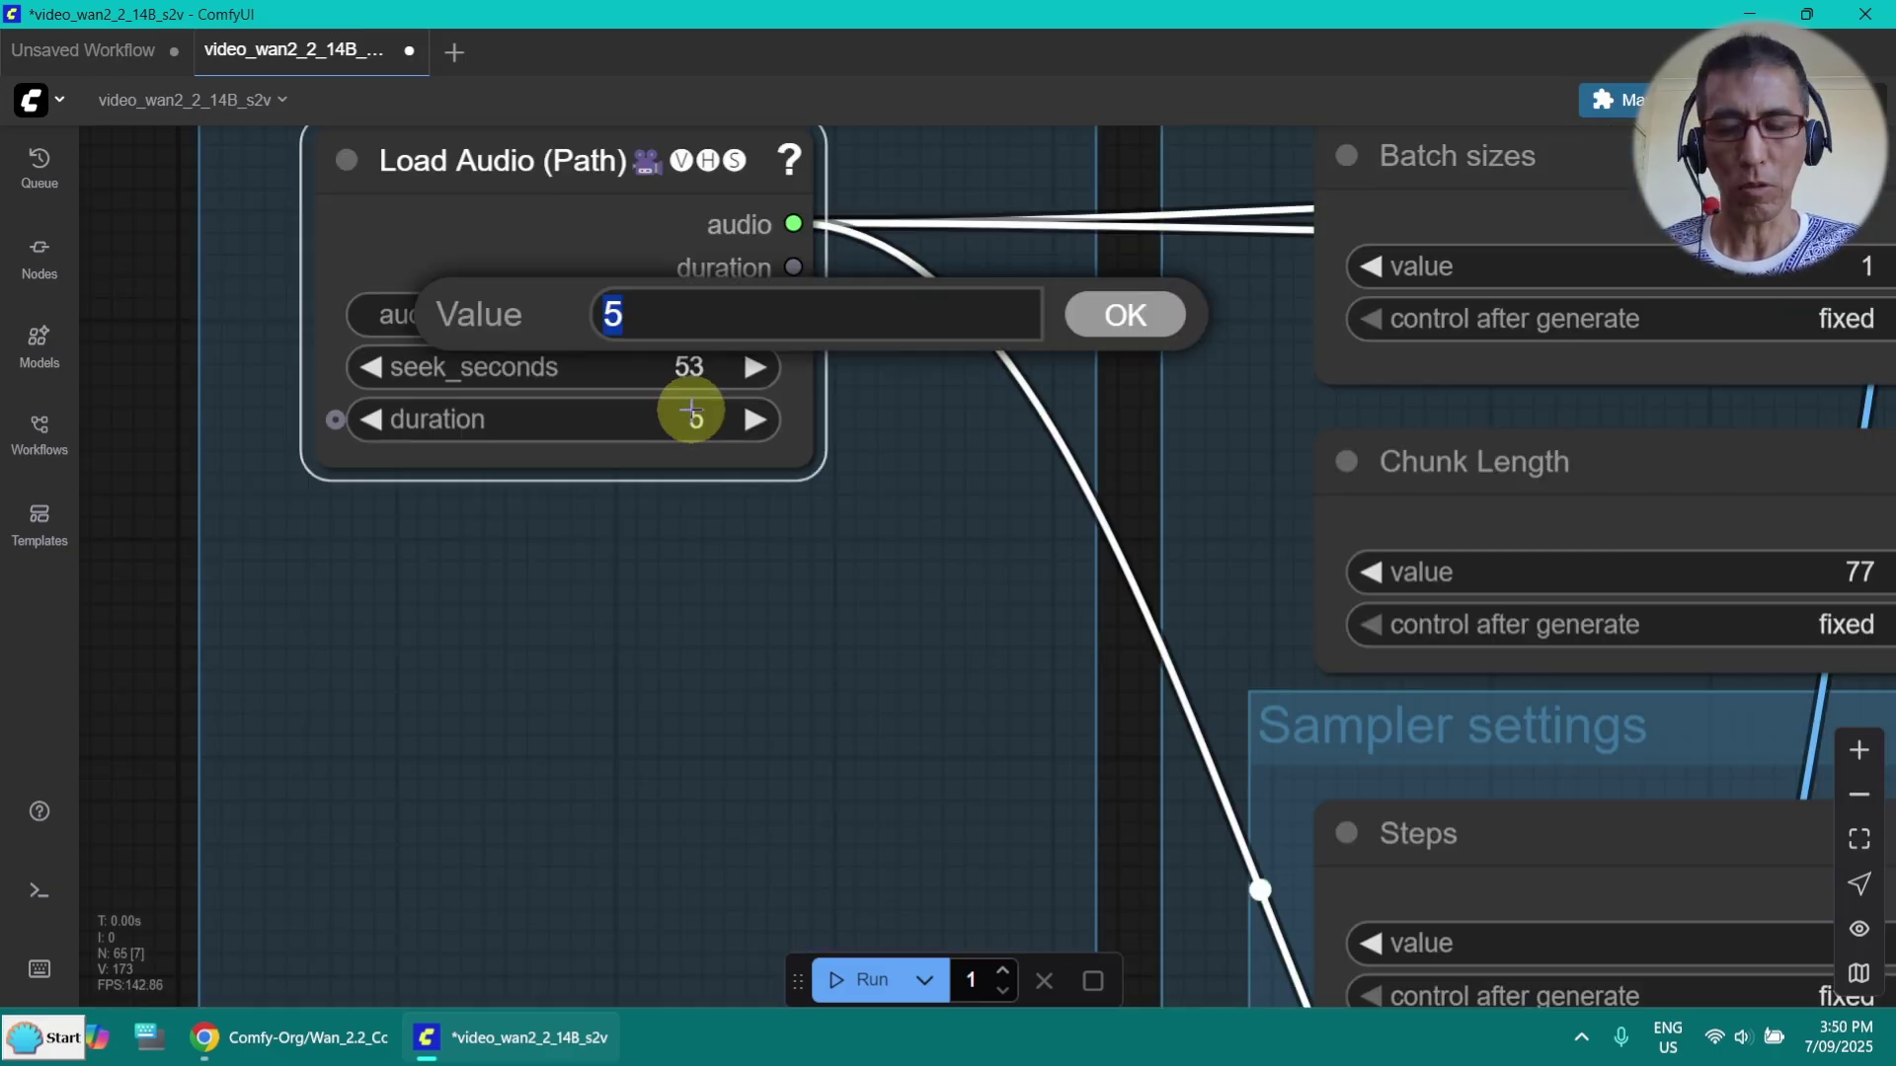
text(17)
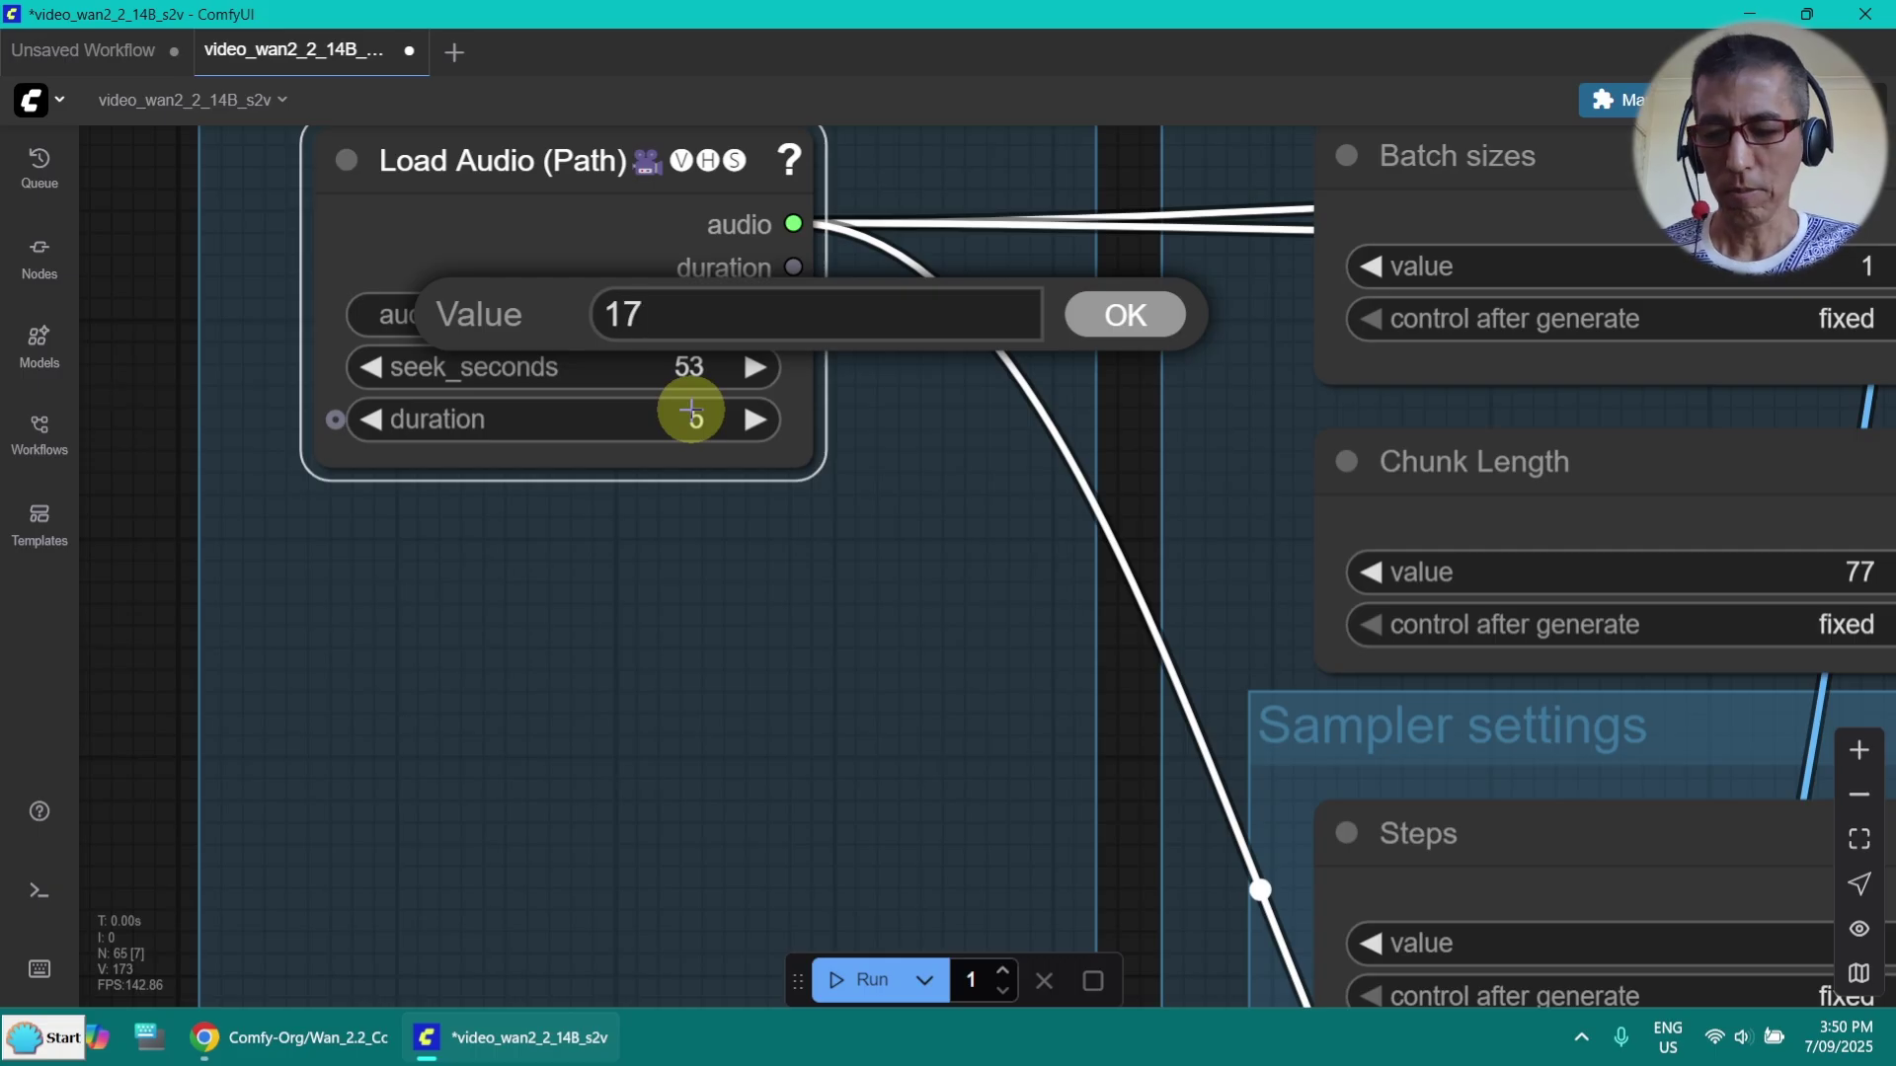
click(1126, 316)
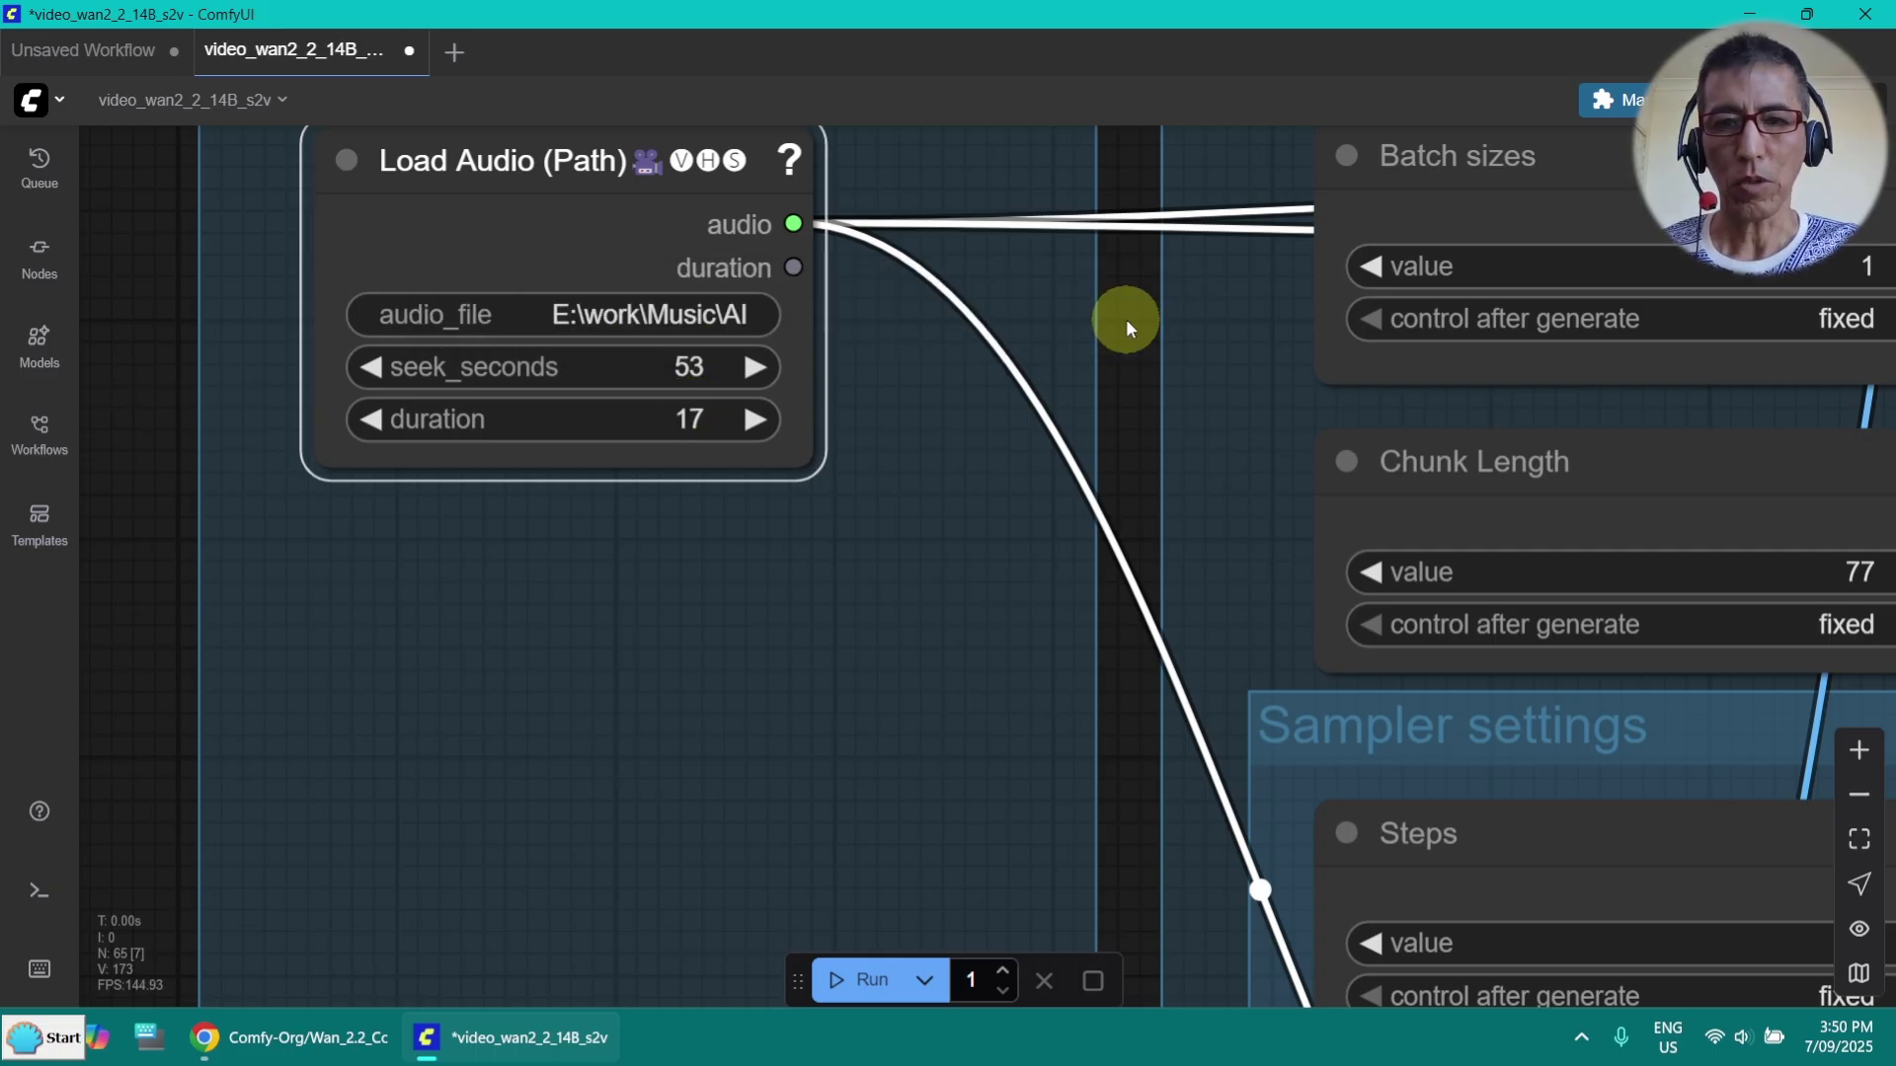
Re-enable all three bypassed nodes in the Video S2V Extend group
drag(1123, 327, 463, 788)
scroll(1547, 419, down, 6)
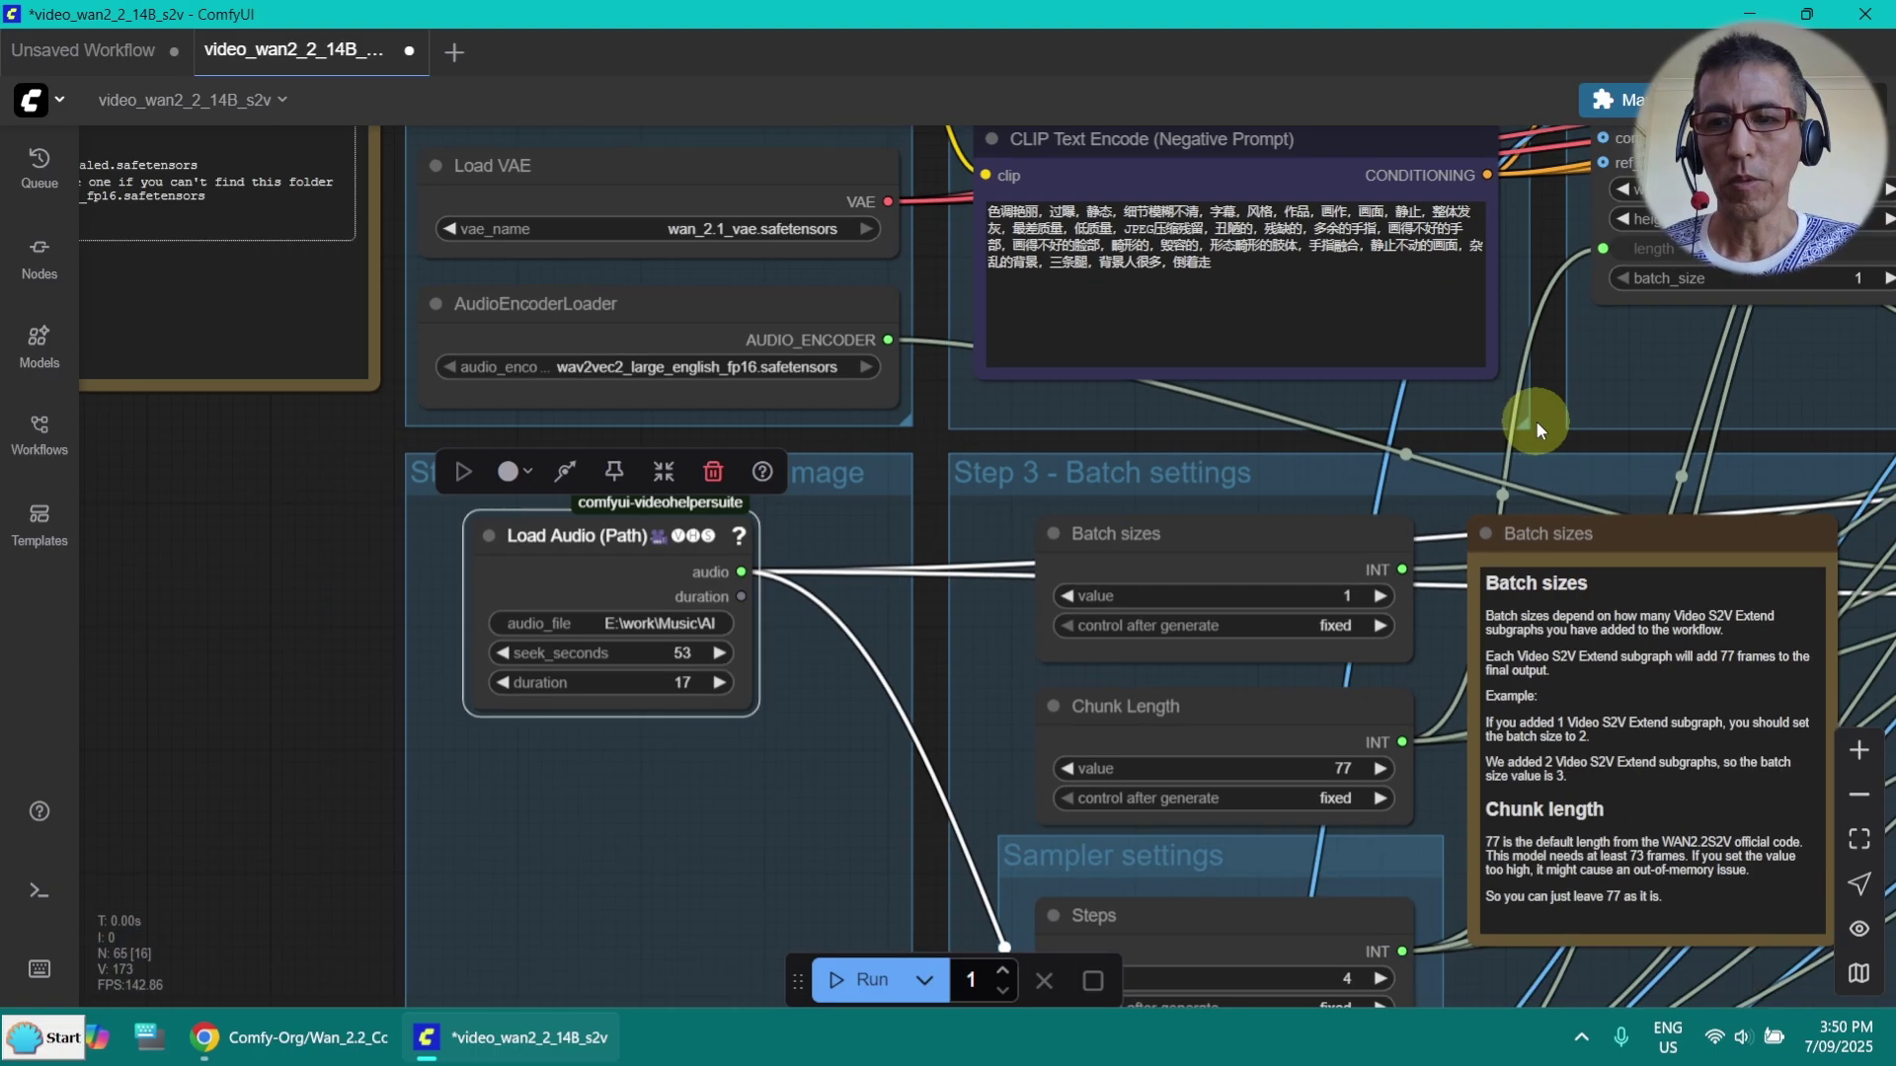
drag(1405, 476, 202, 878)
drag(1001, 668, 698, 675)
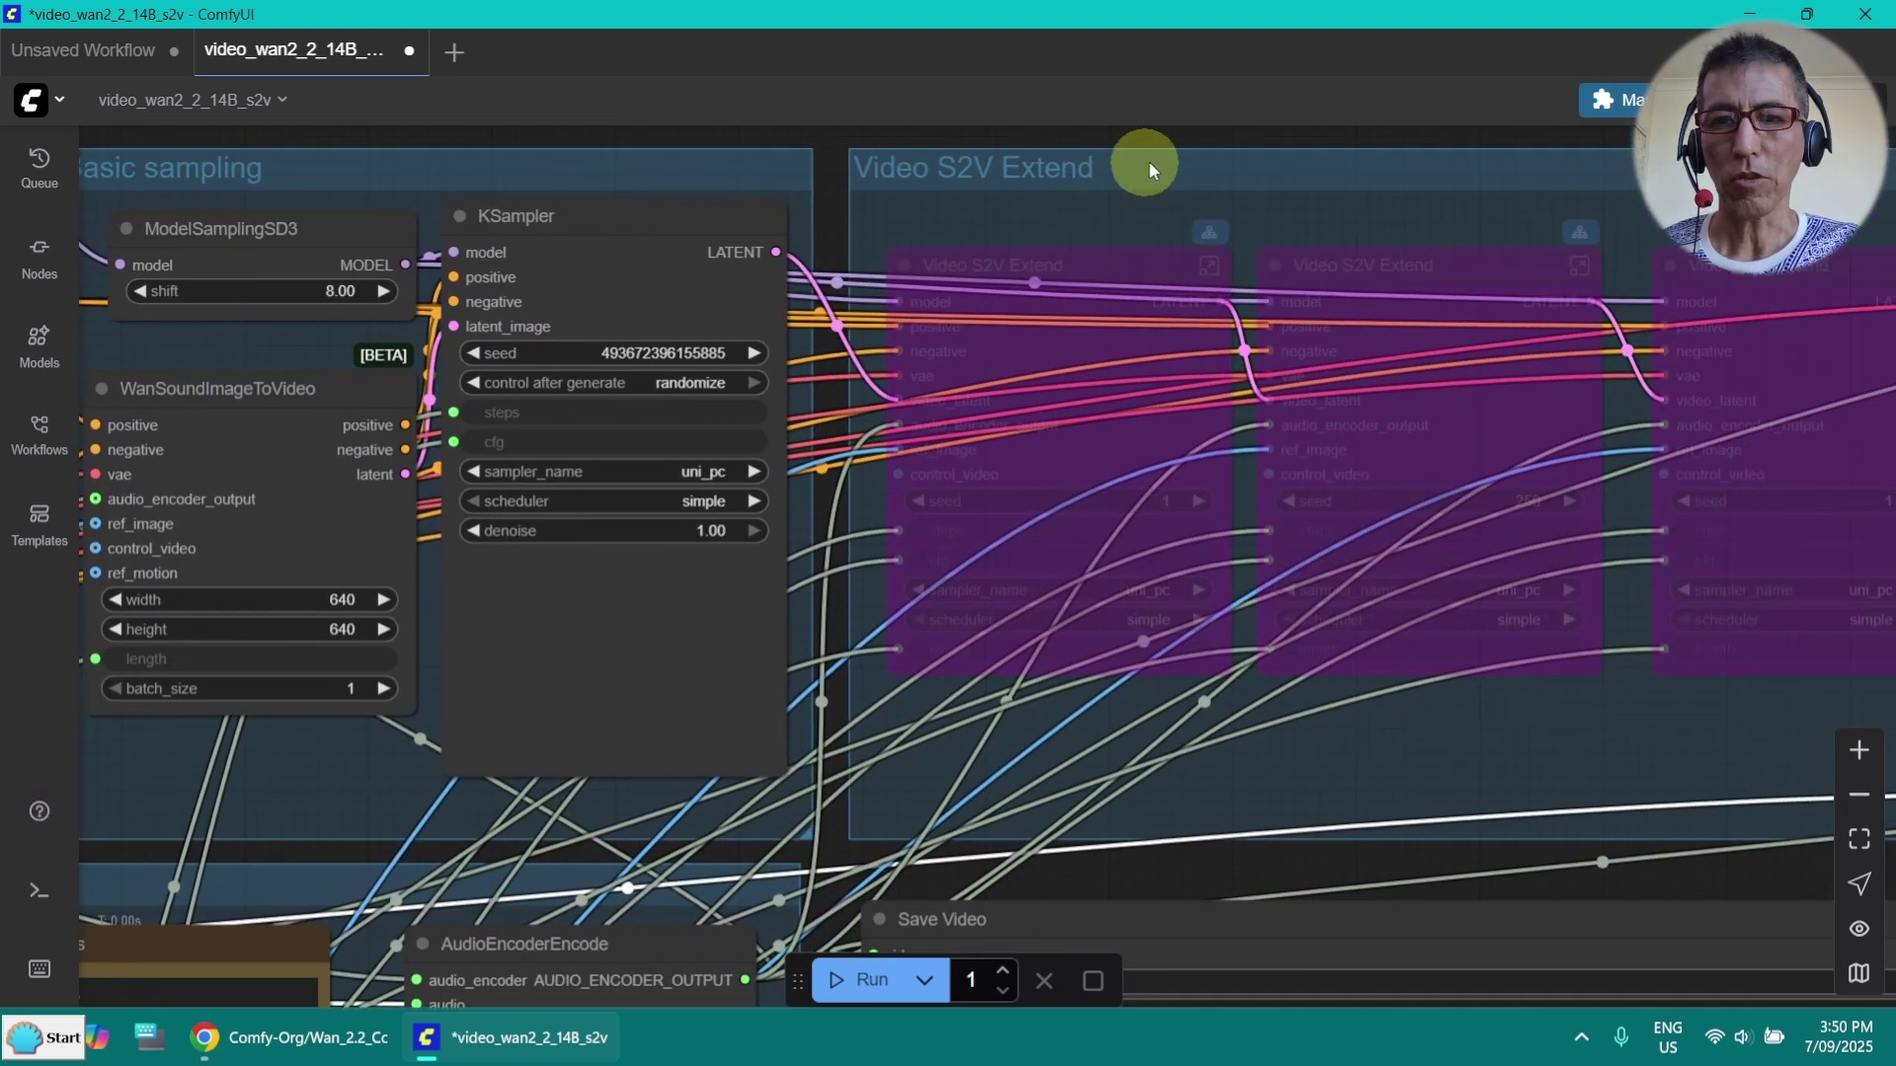
drag(1196, 146, 790, 200)
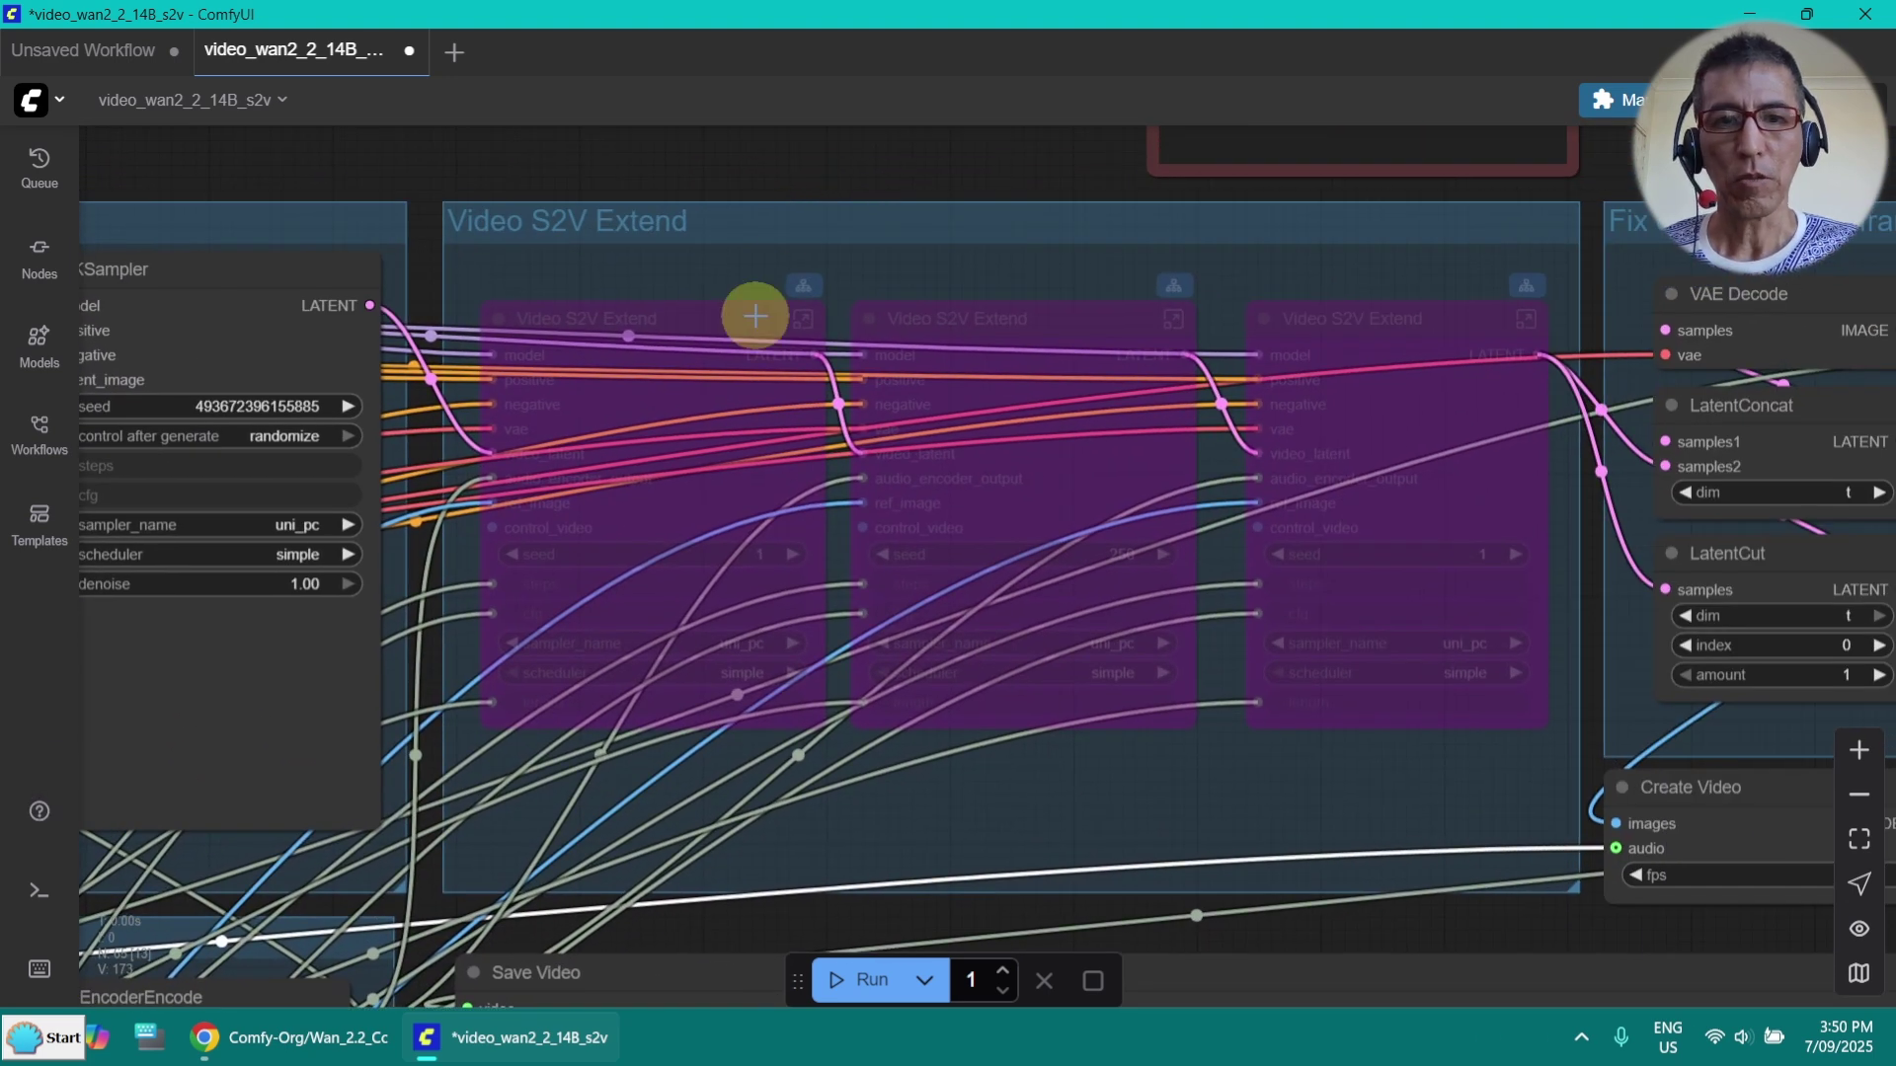
click(723, 319)
key(ctrl+b)
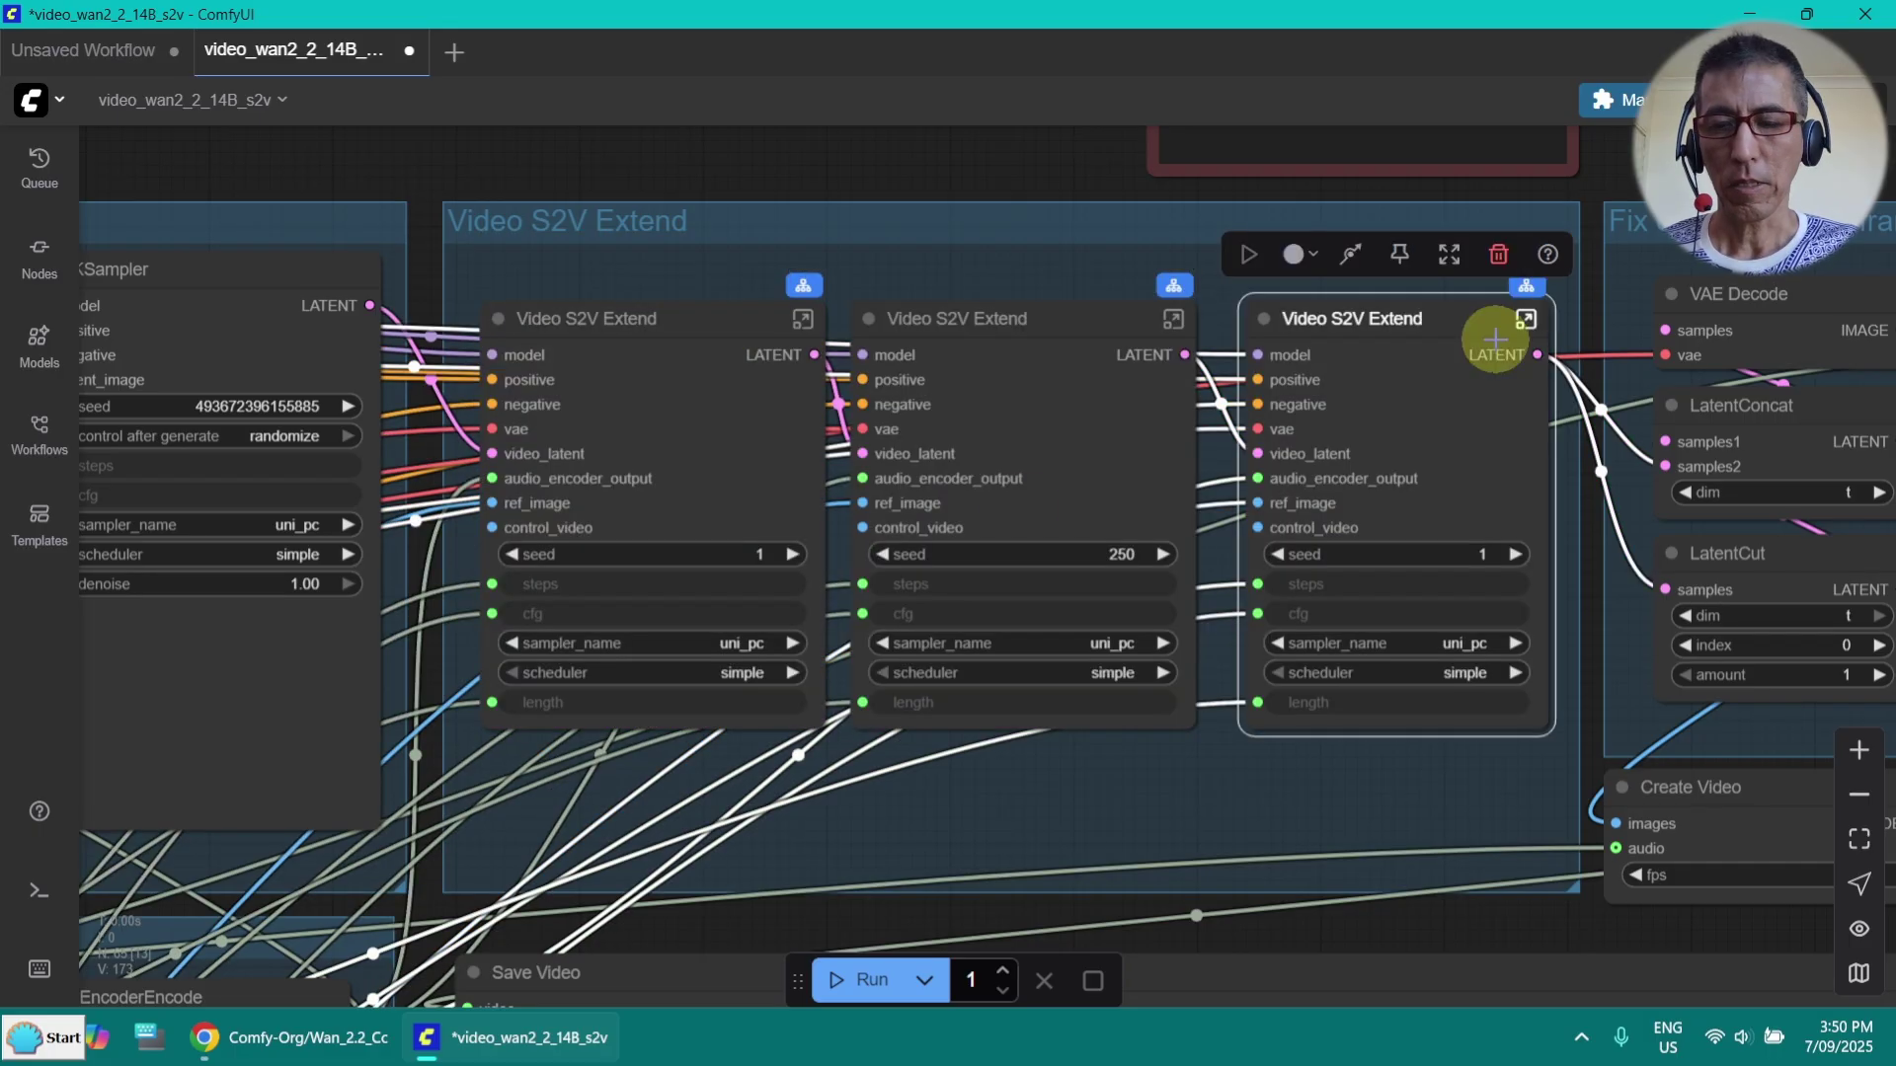
scroll(847, 759, down, 4)
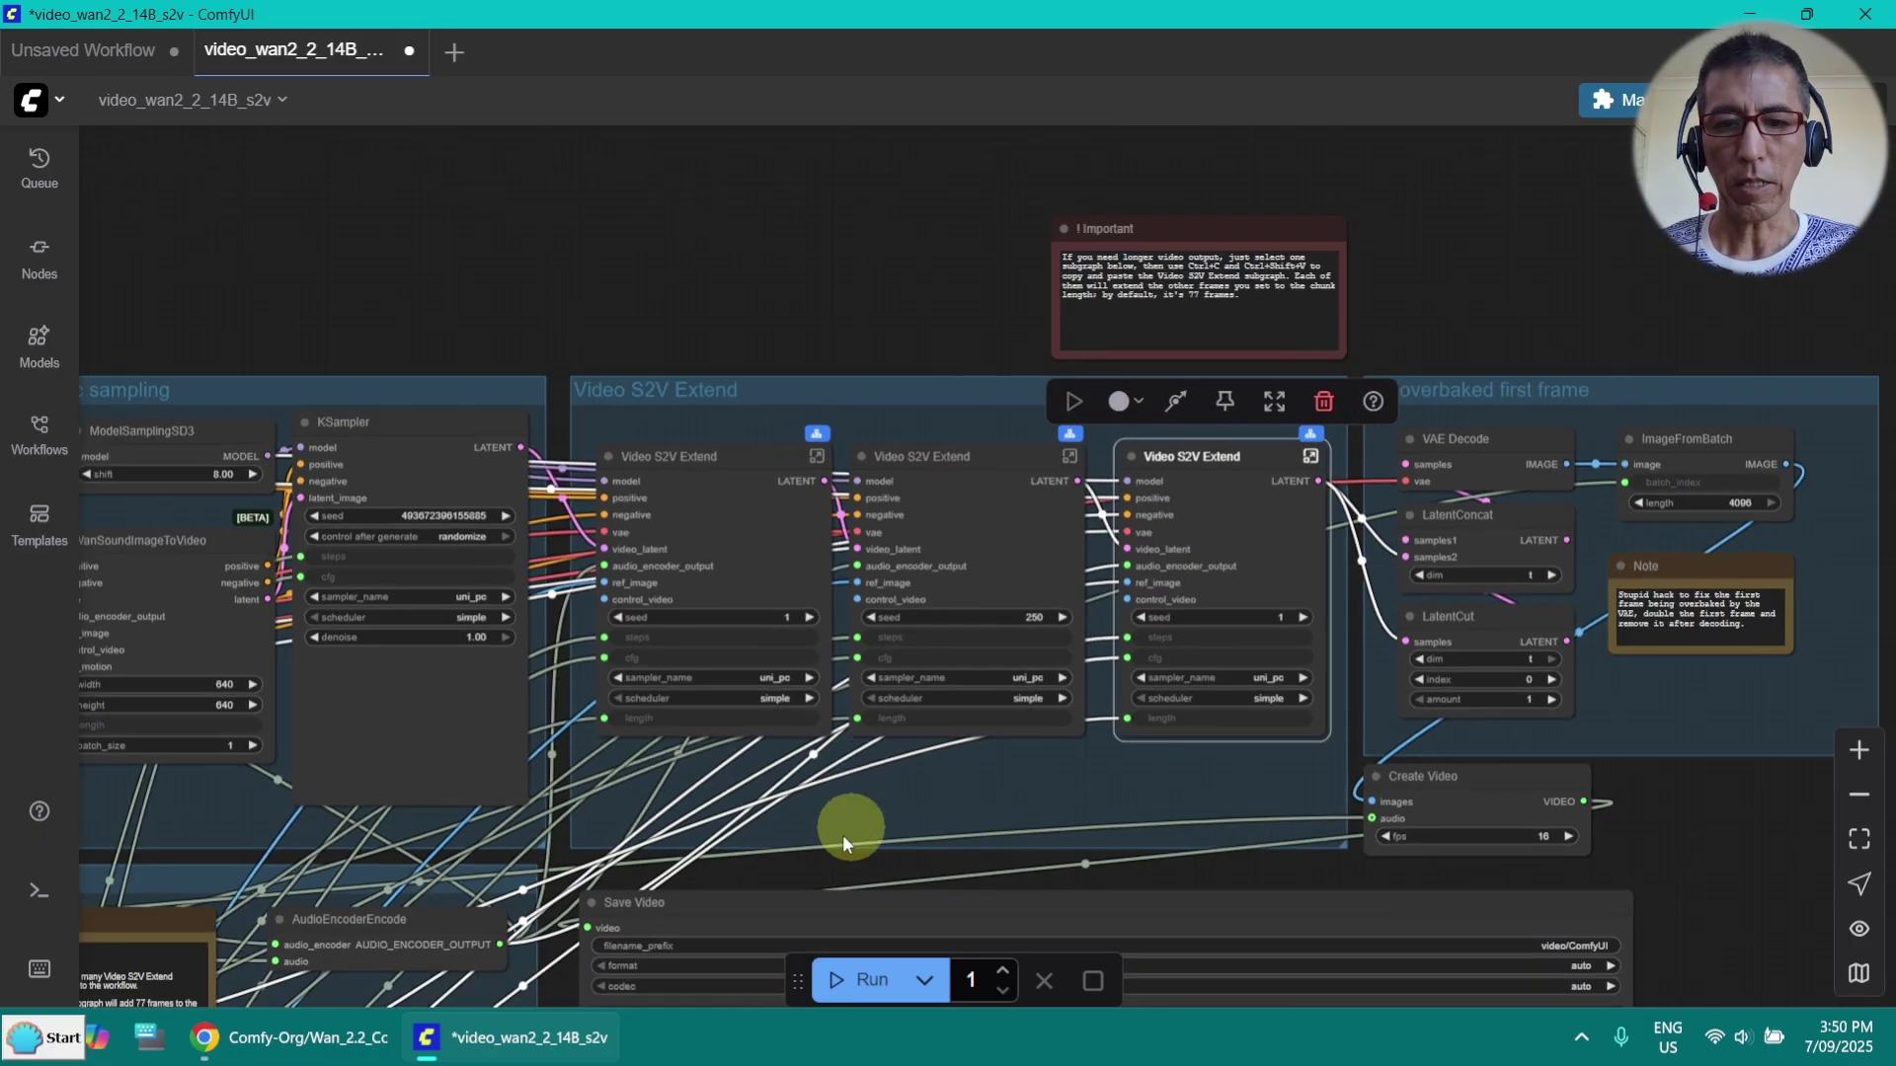
Set the Batch sizes value to 4 in the Step 3 batch settings
drag(809, 850, 1777, 393)
scroll(719, 393, up, 8)
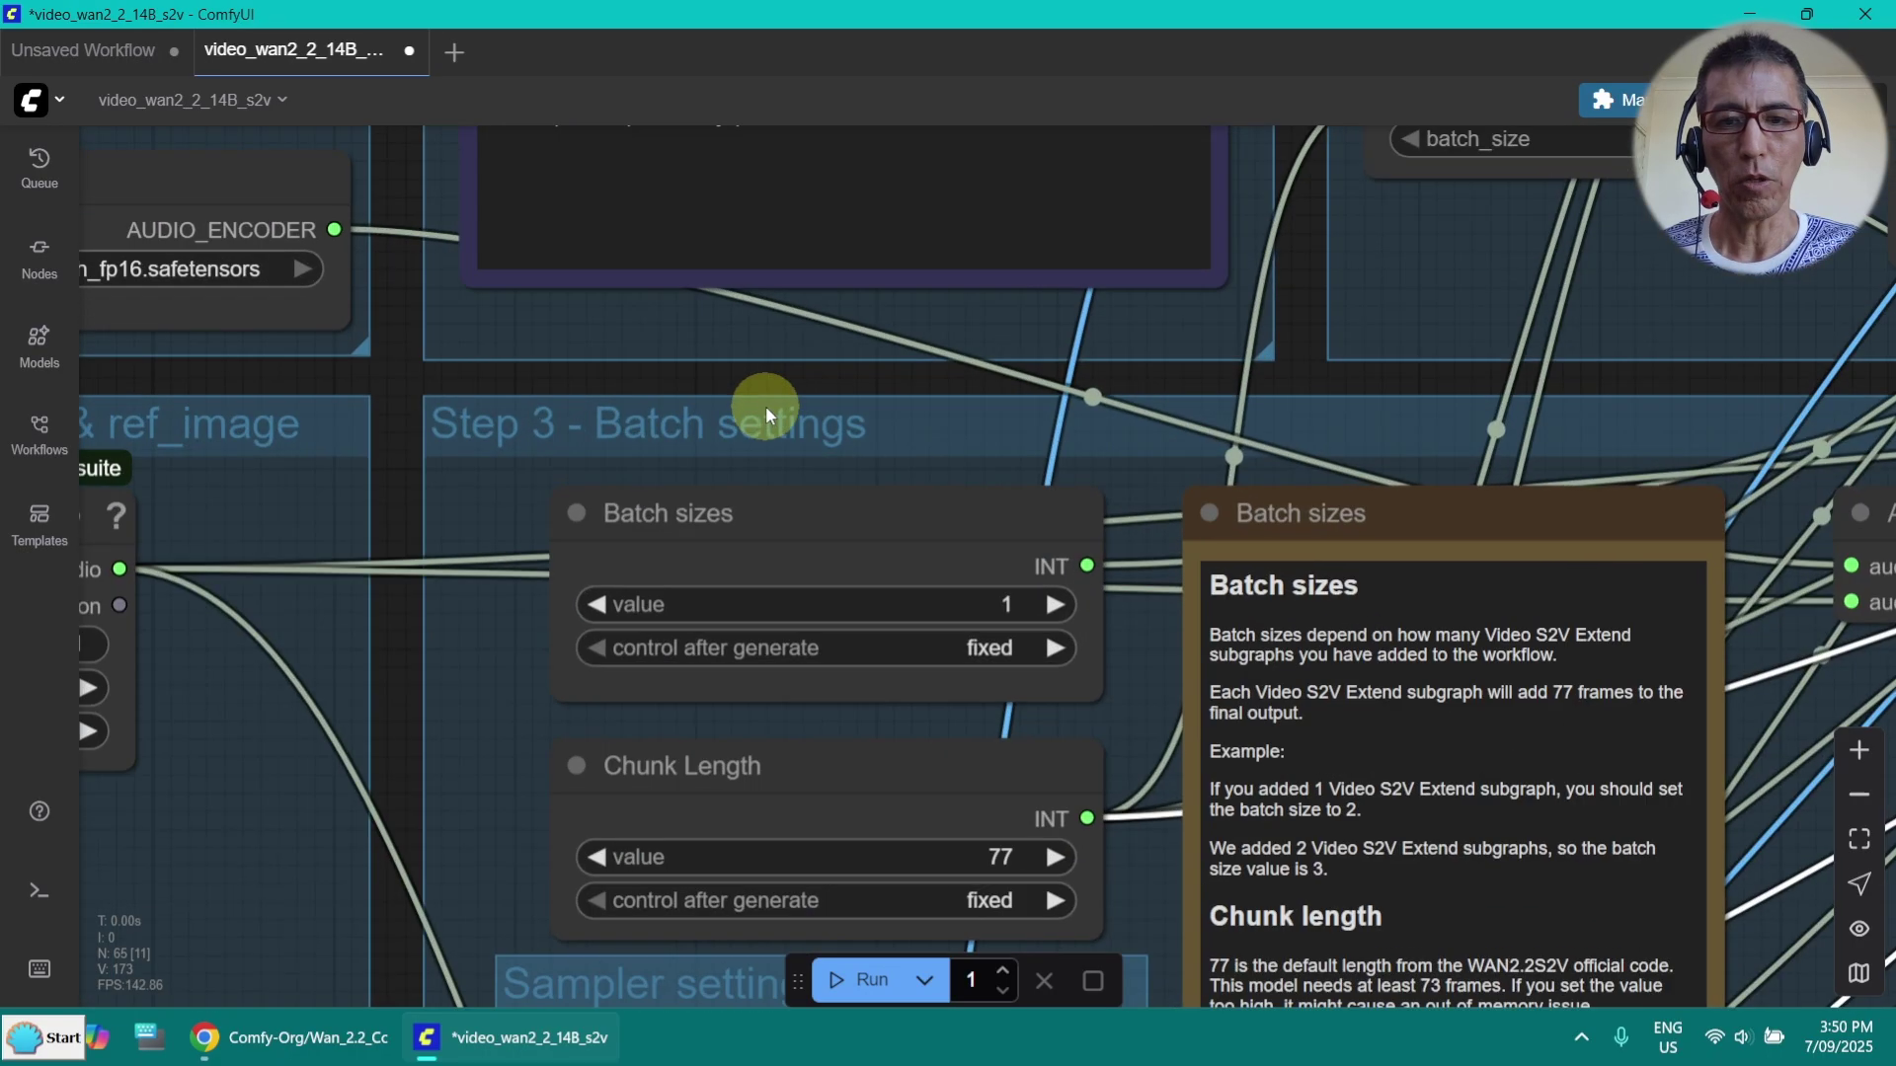
click(1001, 603)
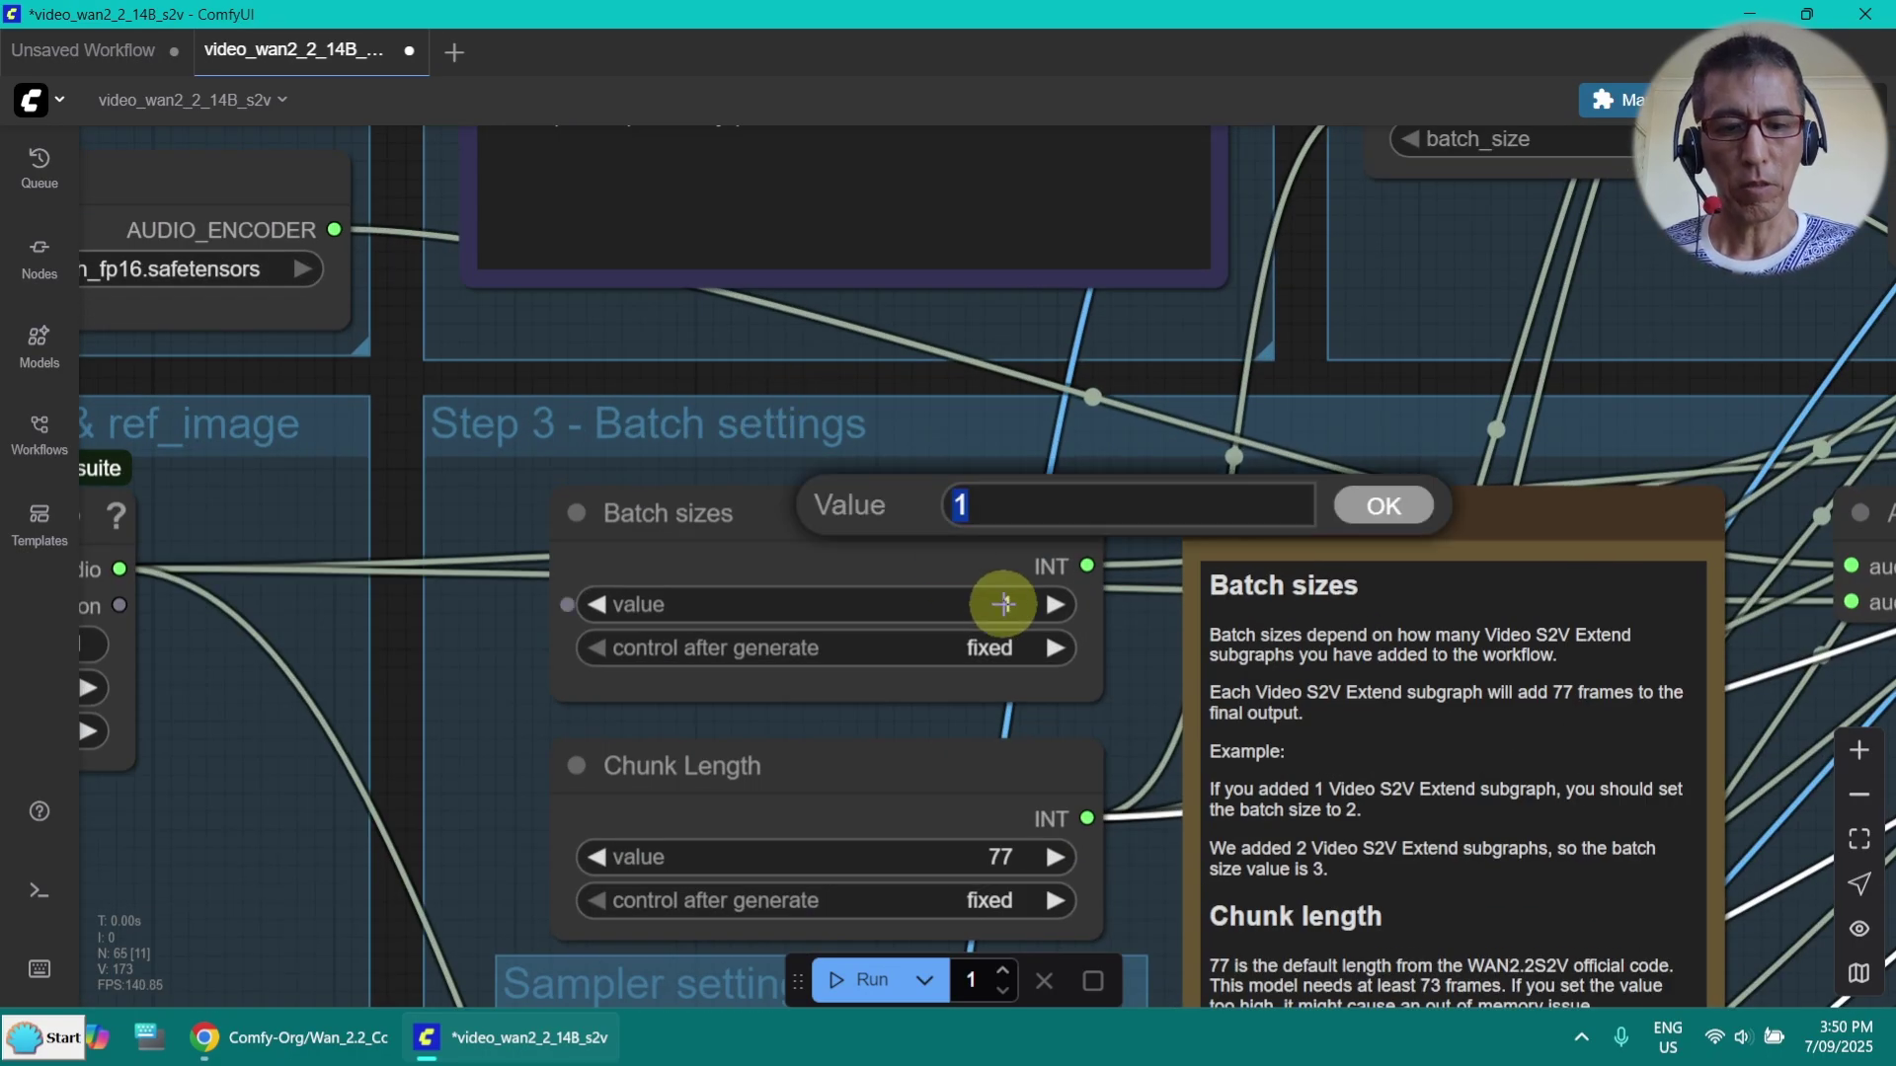
text(4)
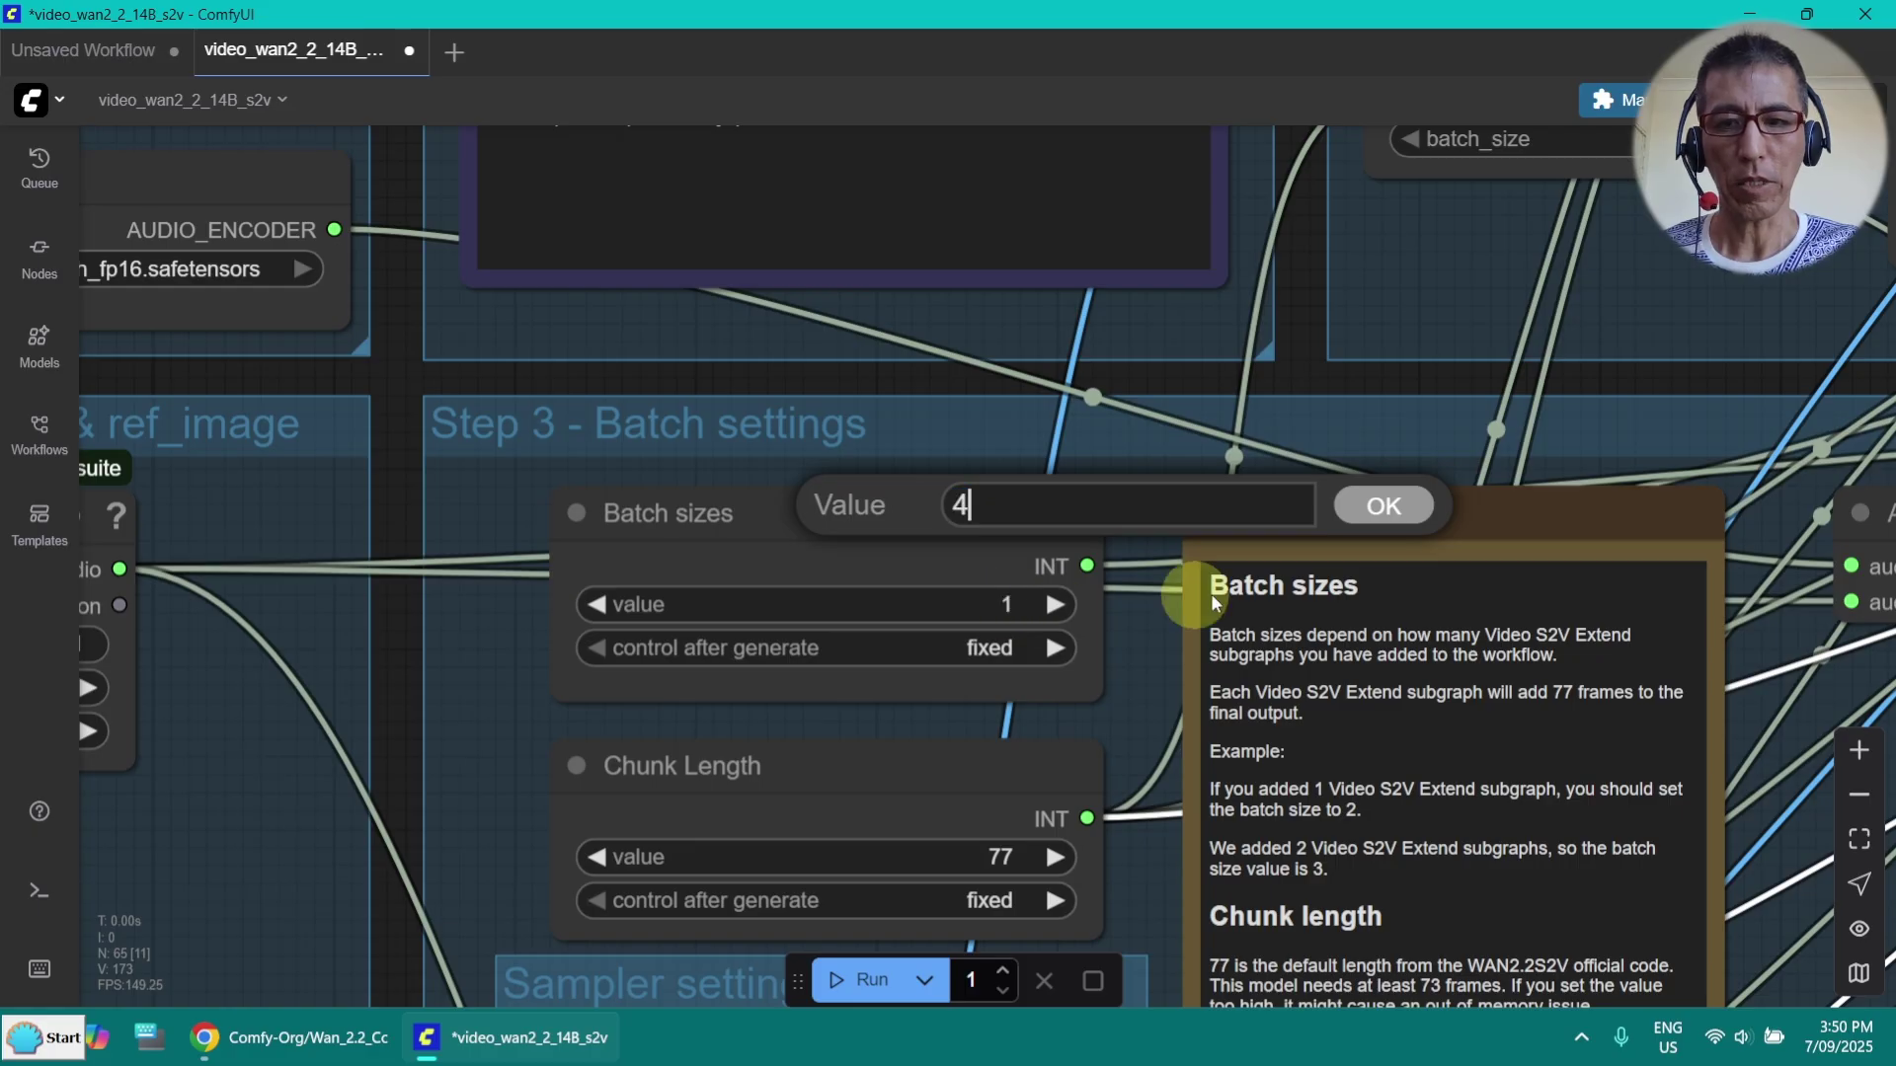
click(1368, 504)
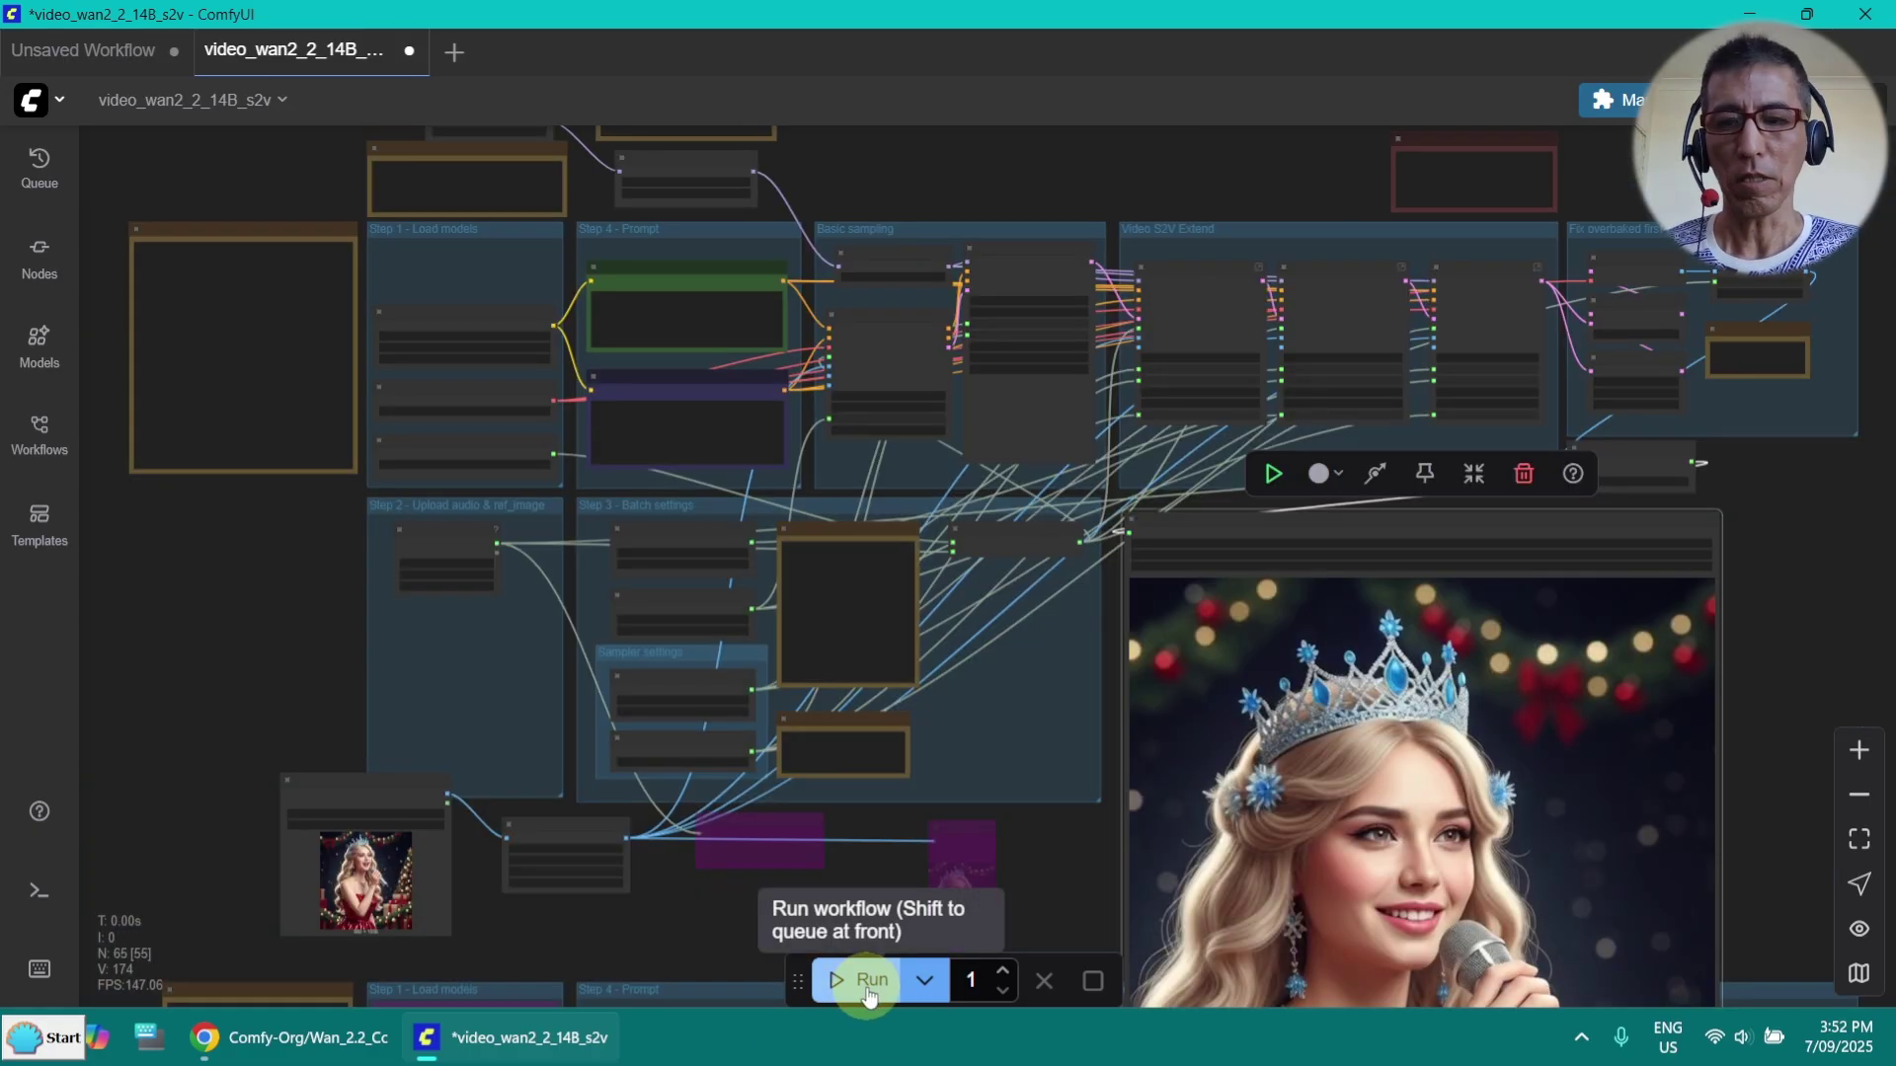
Try to run the workflow with the three extend nodes enabled, and close the error dialog and the logs
click(869, 981)
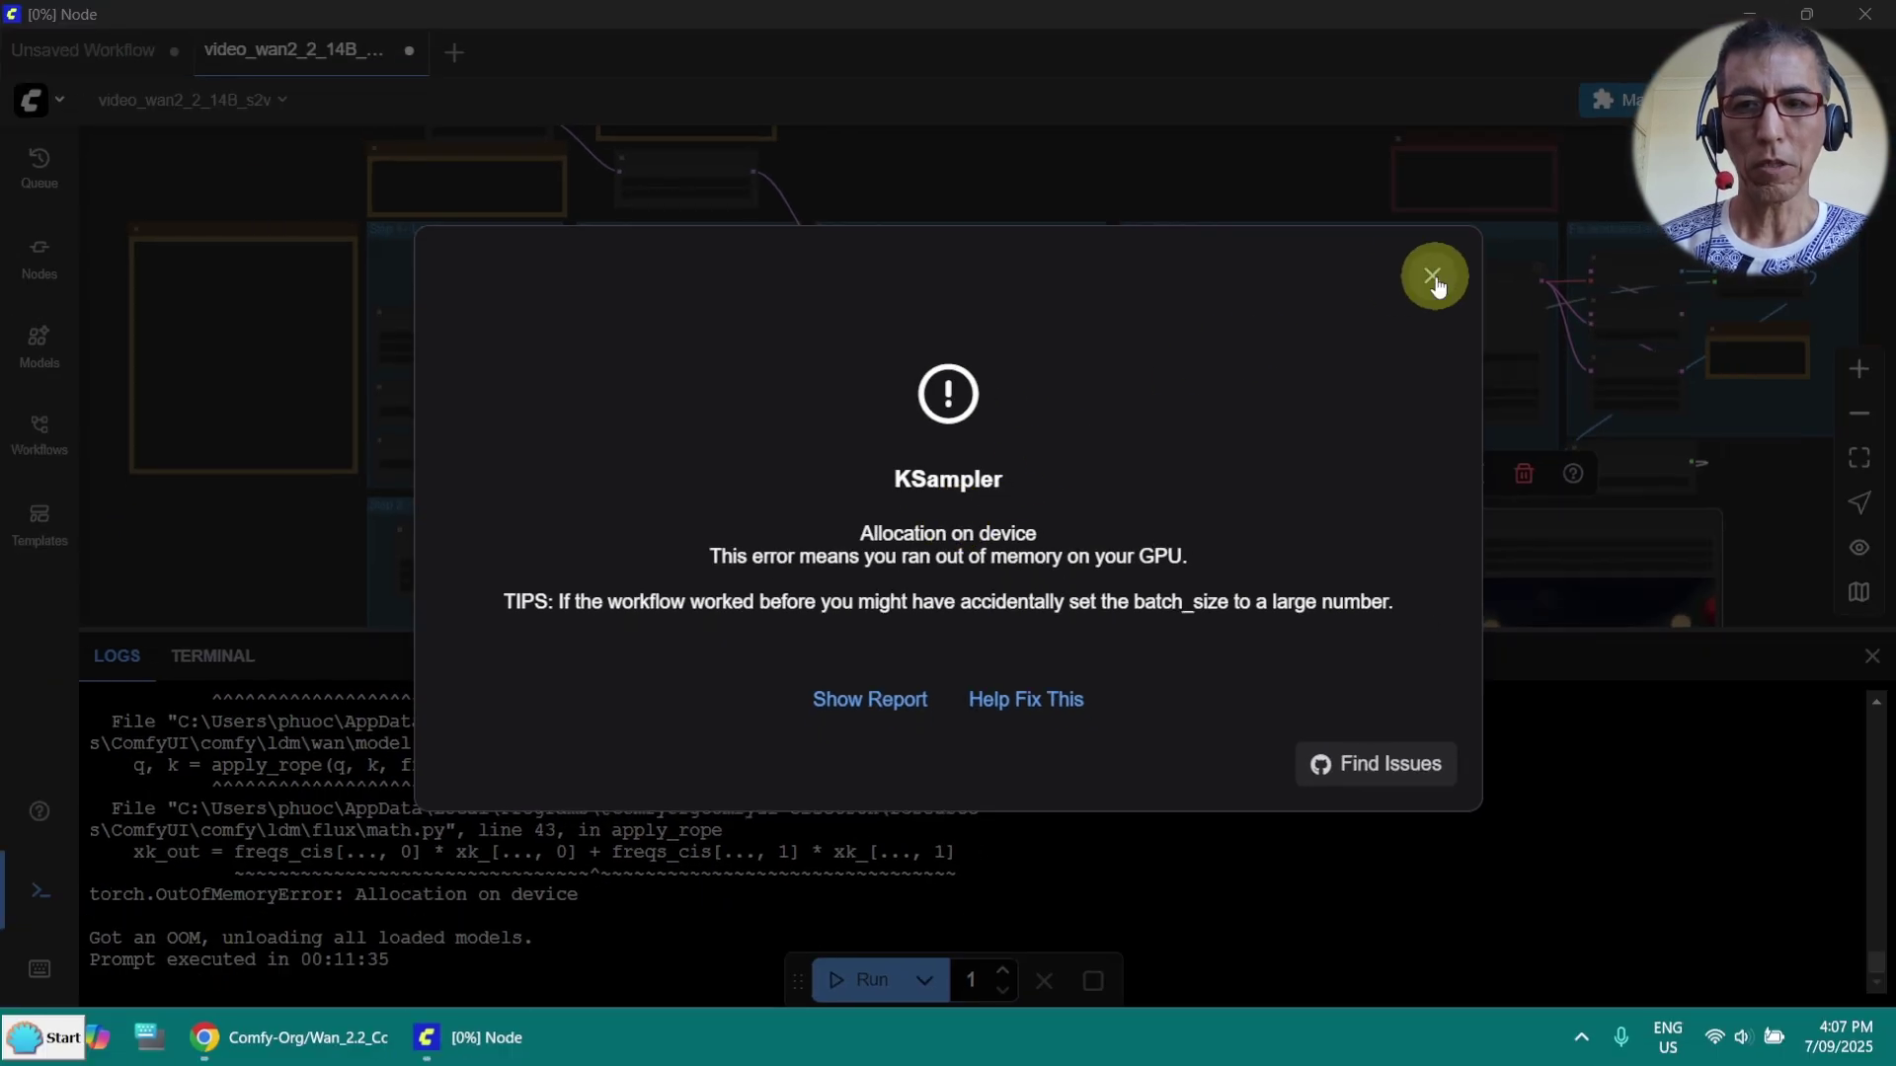
click(1433, 278)
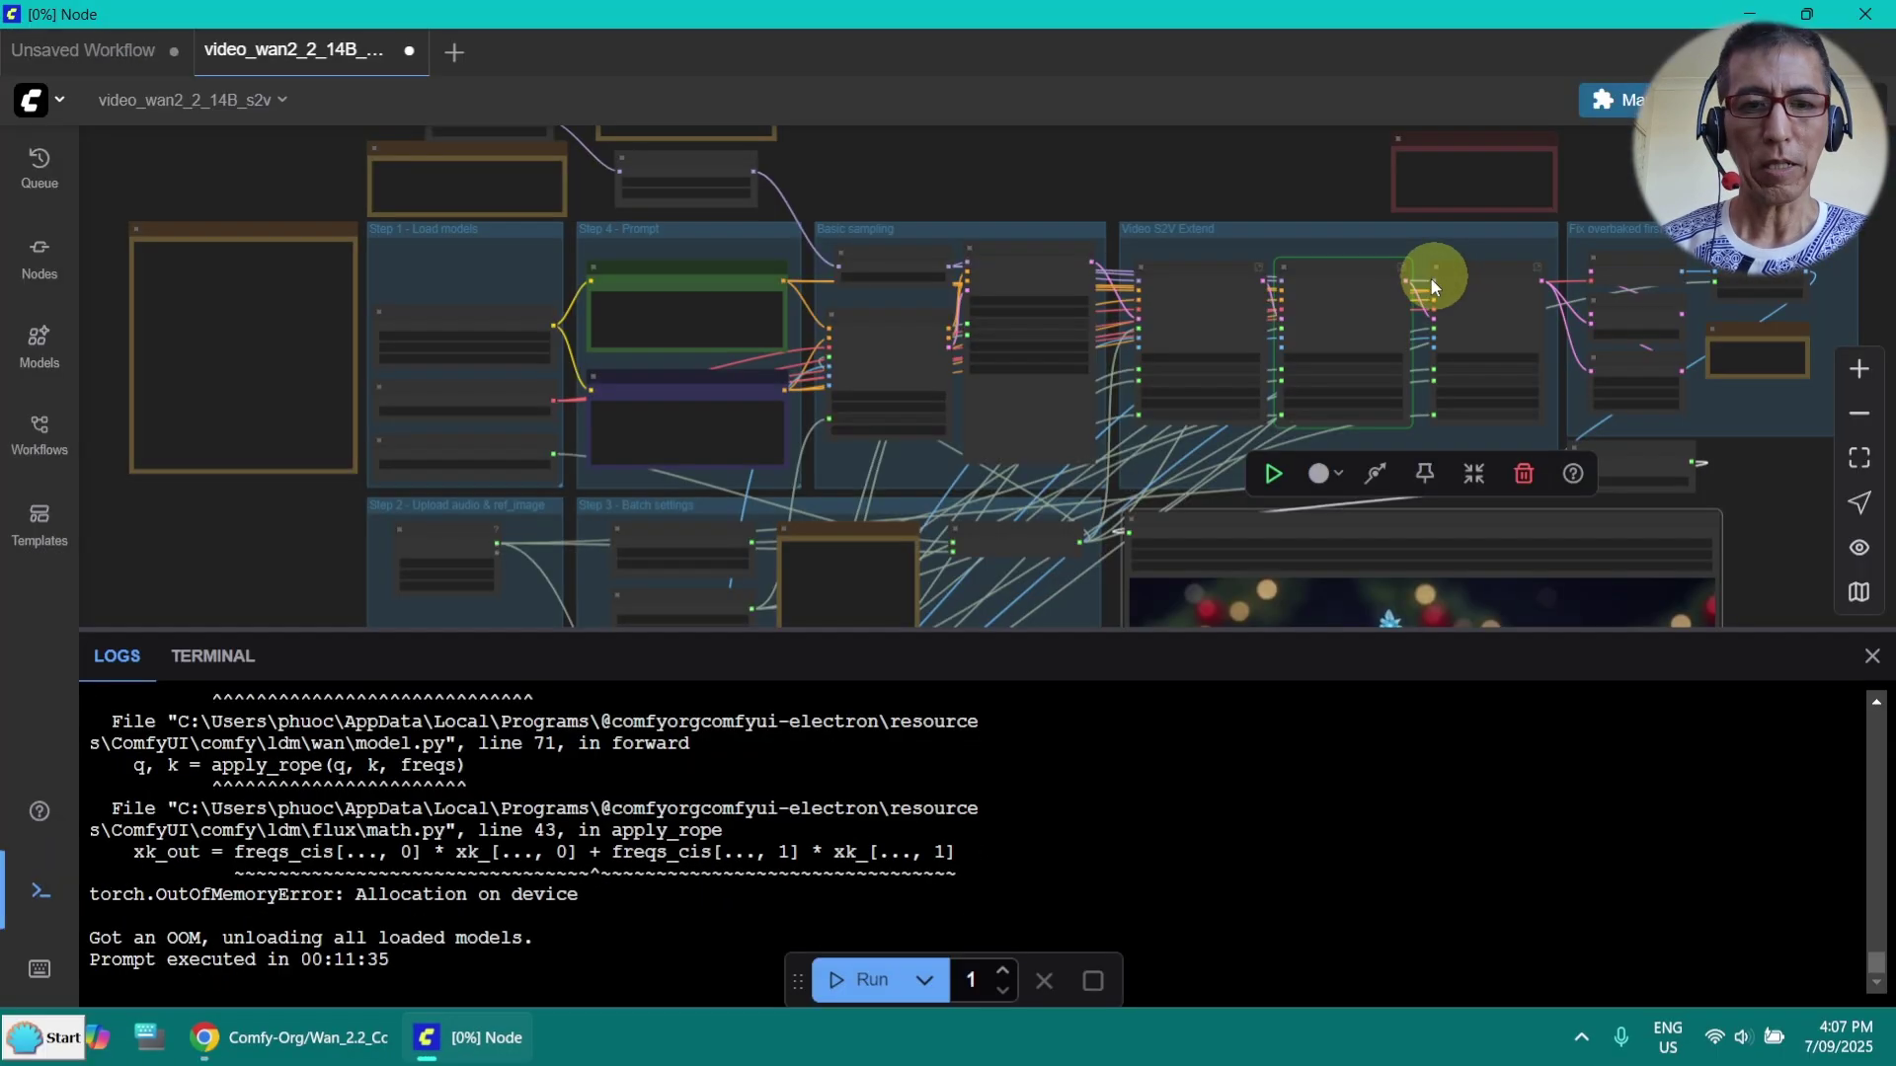
click(1869, 675)
Set the width of the WanSoundImageToVideo node to 480
scroll(826, 833, up, 5)
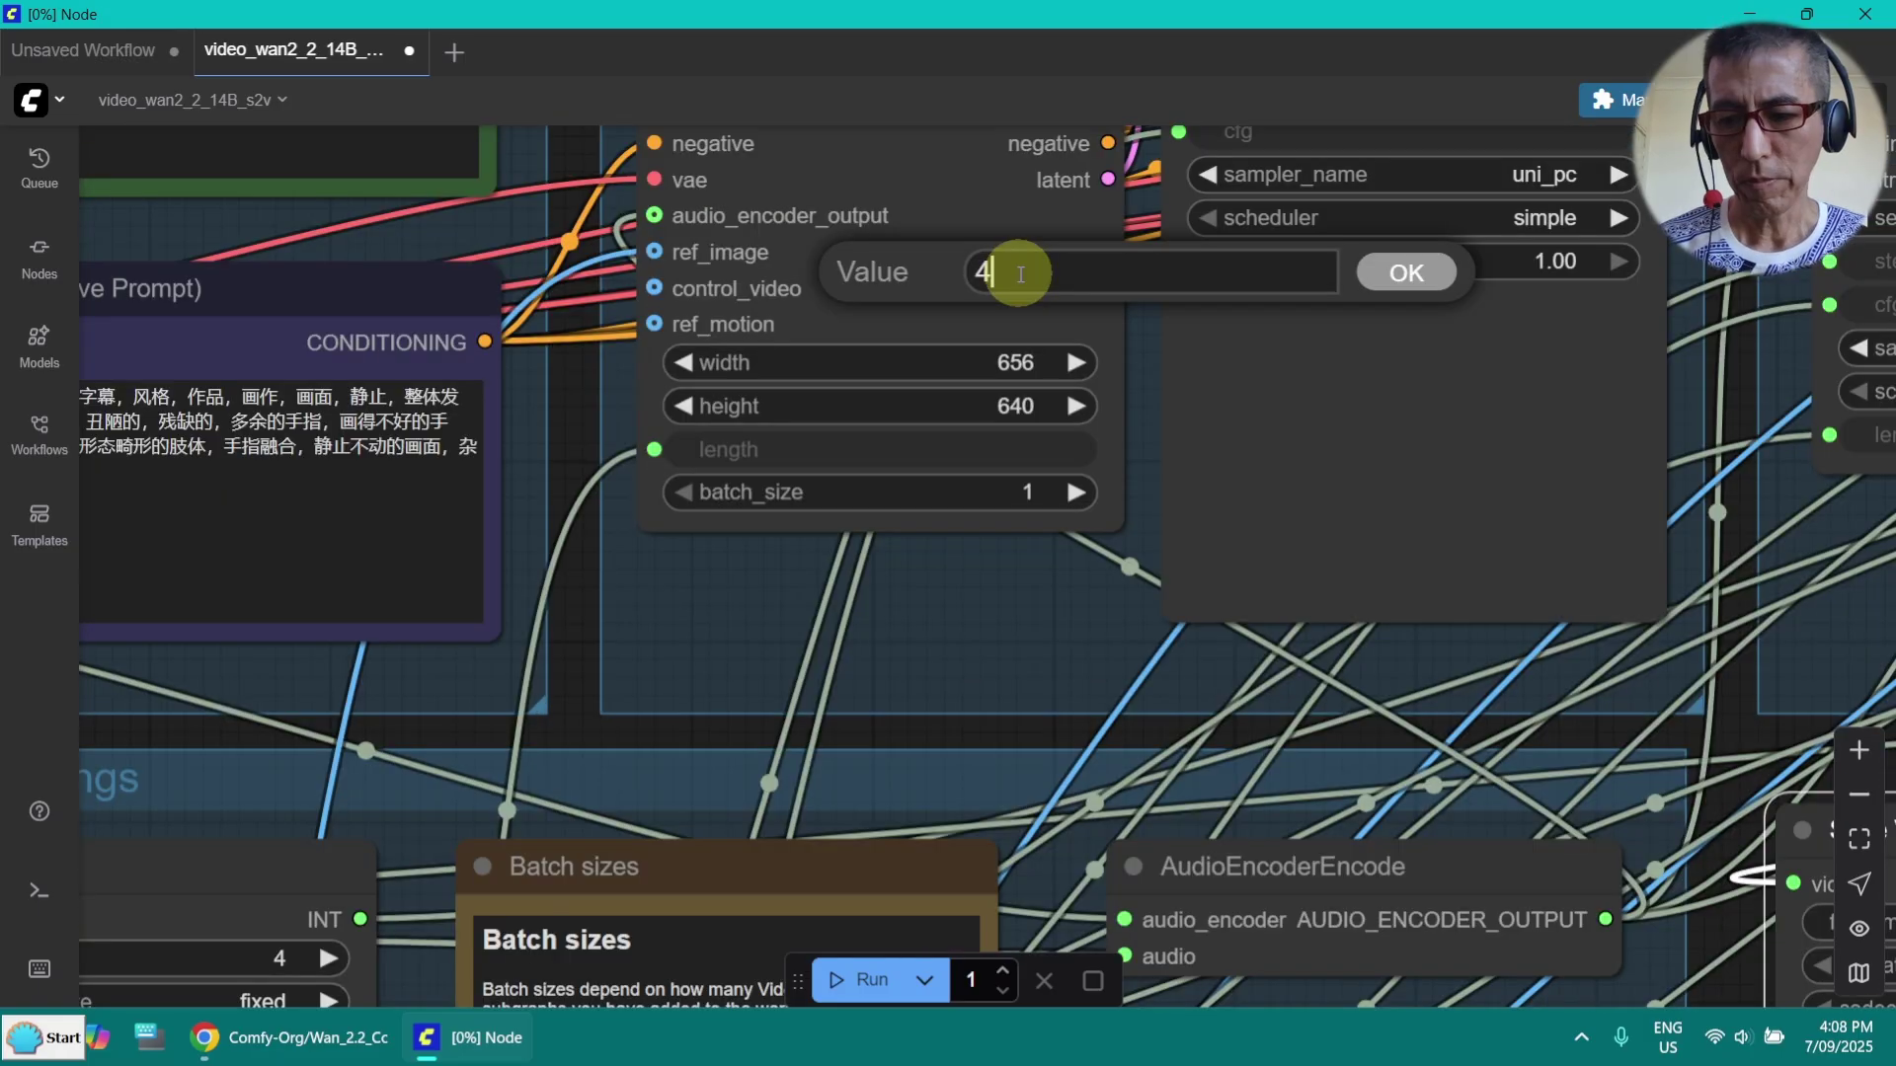
text(80)
key(Return)
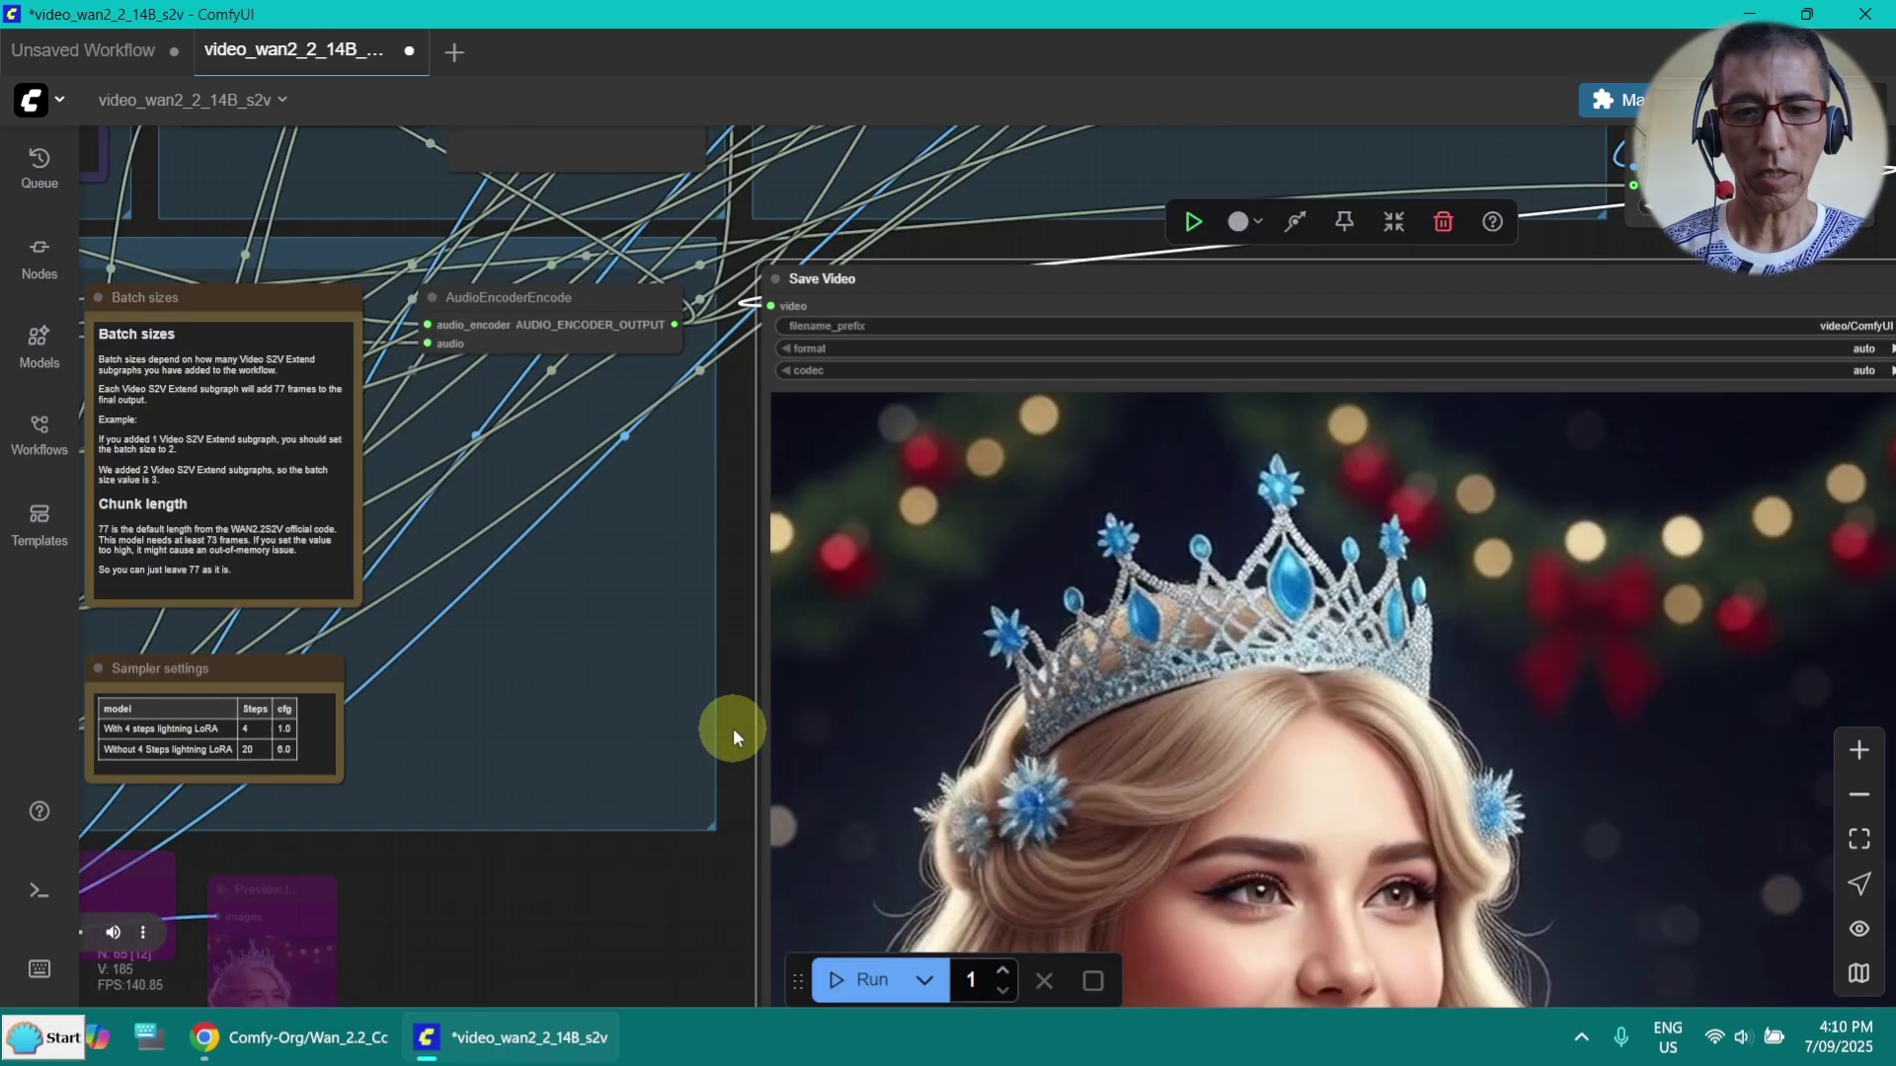
scroll(733, 725, down, 5)
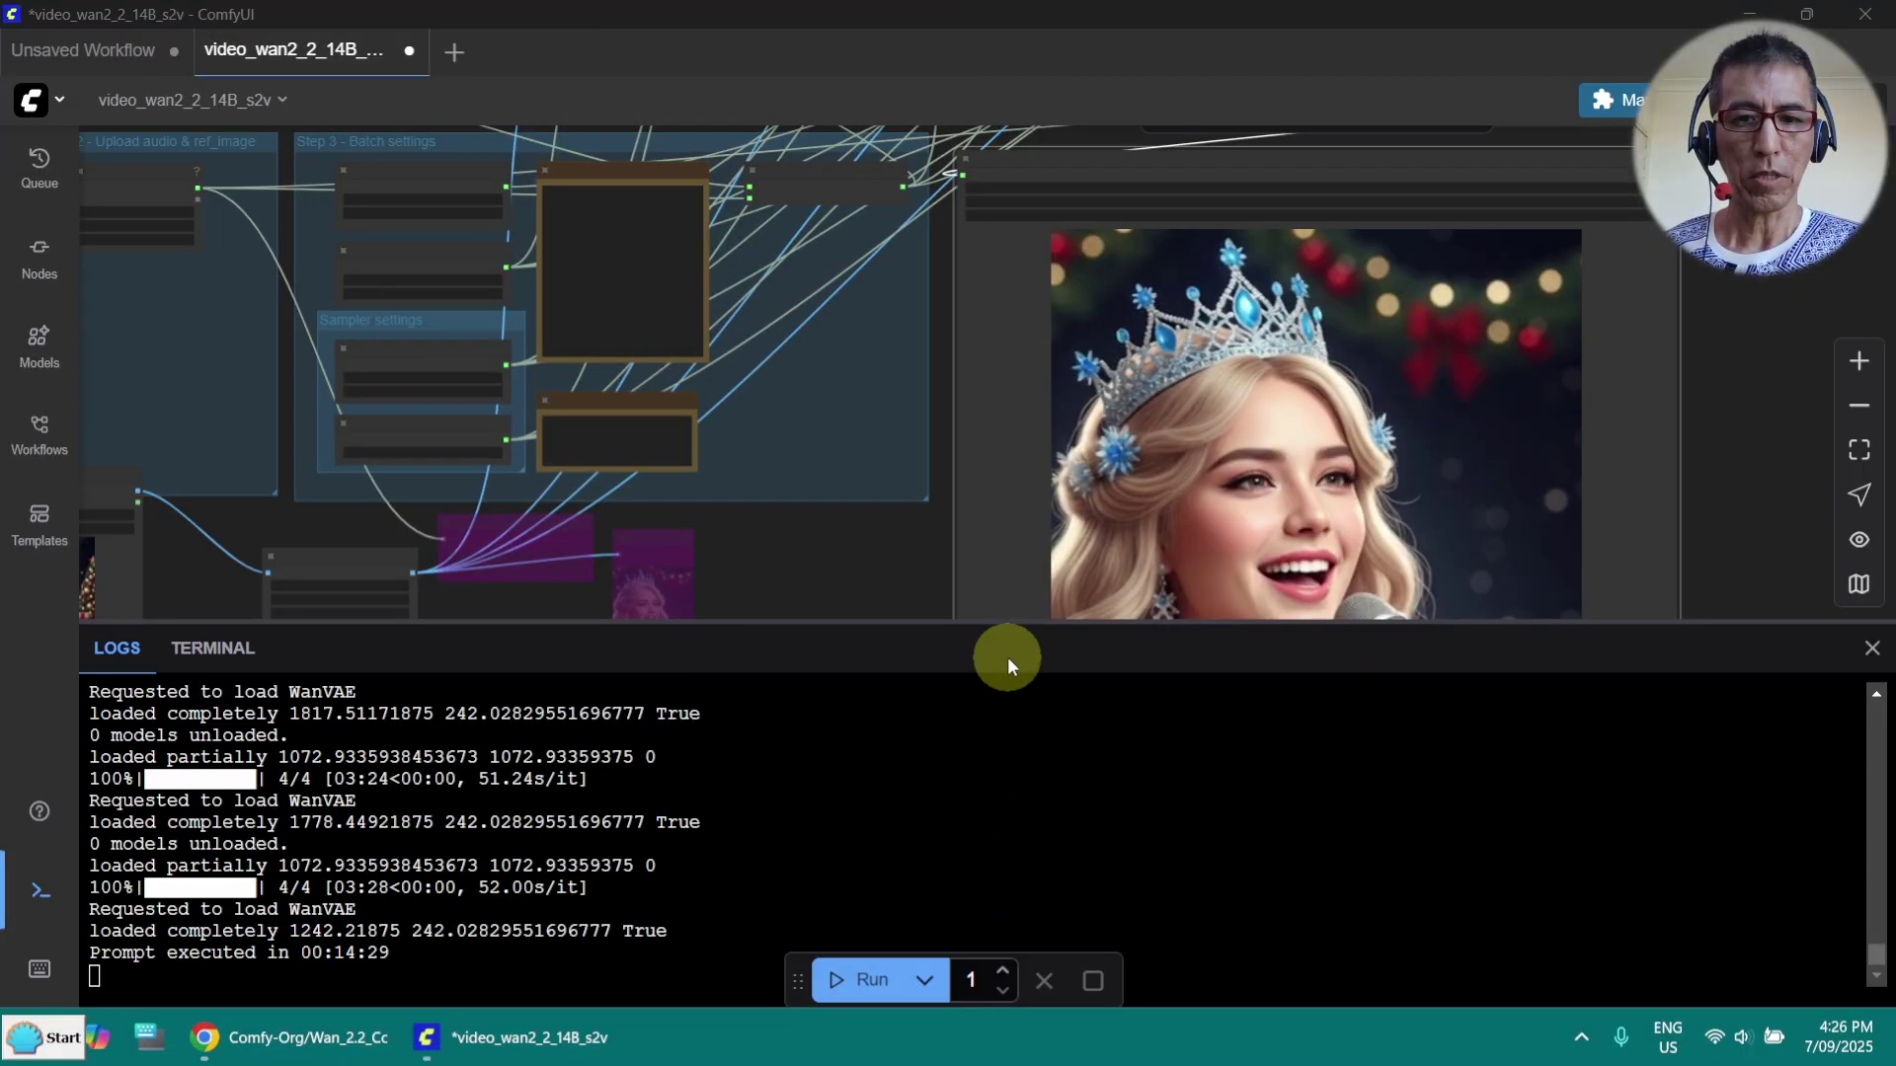
Examine the longer generated video in the Save Video node alongside the overall workflow layout
drag(1020, 622, 1063, 446)
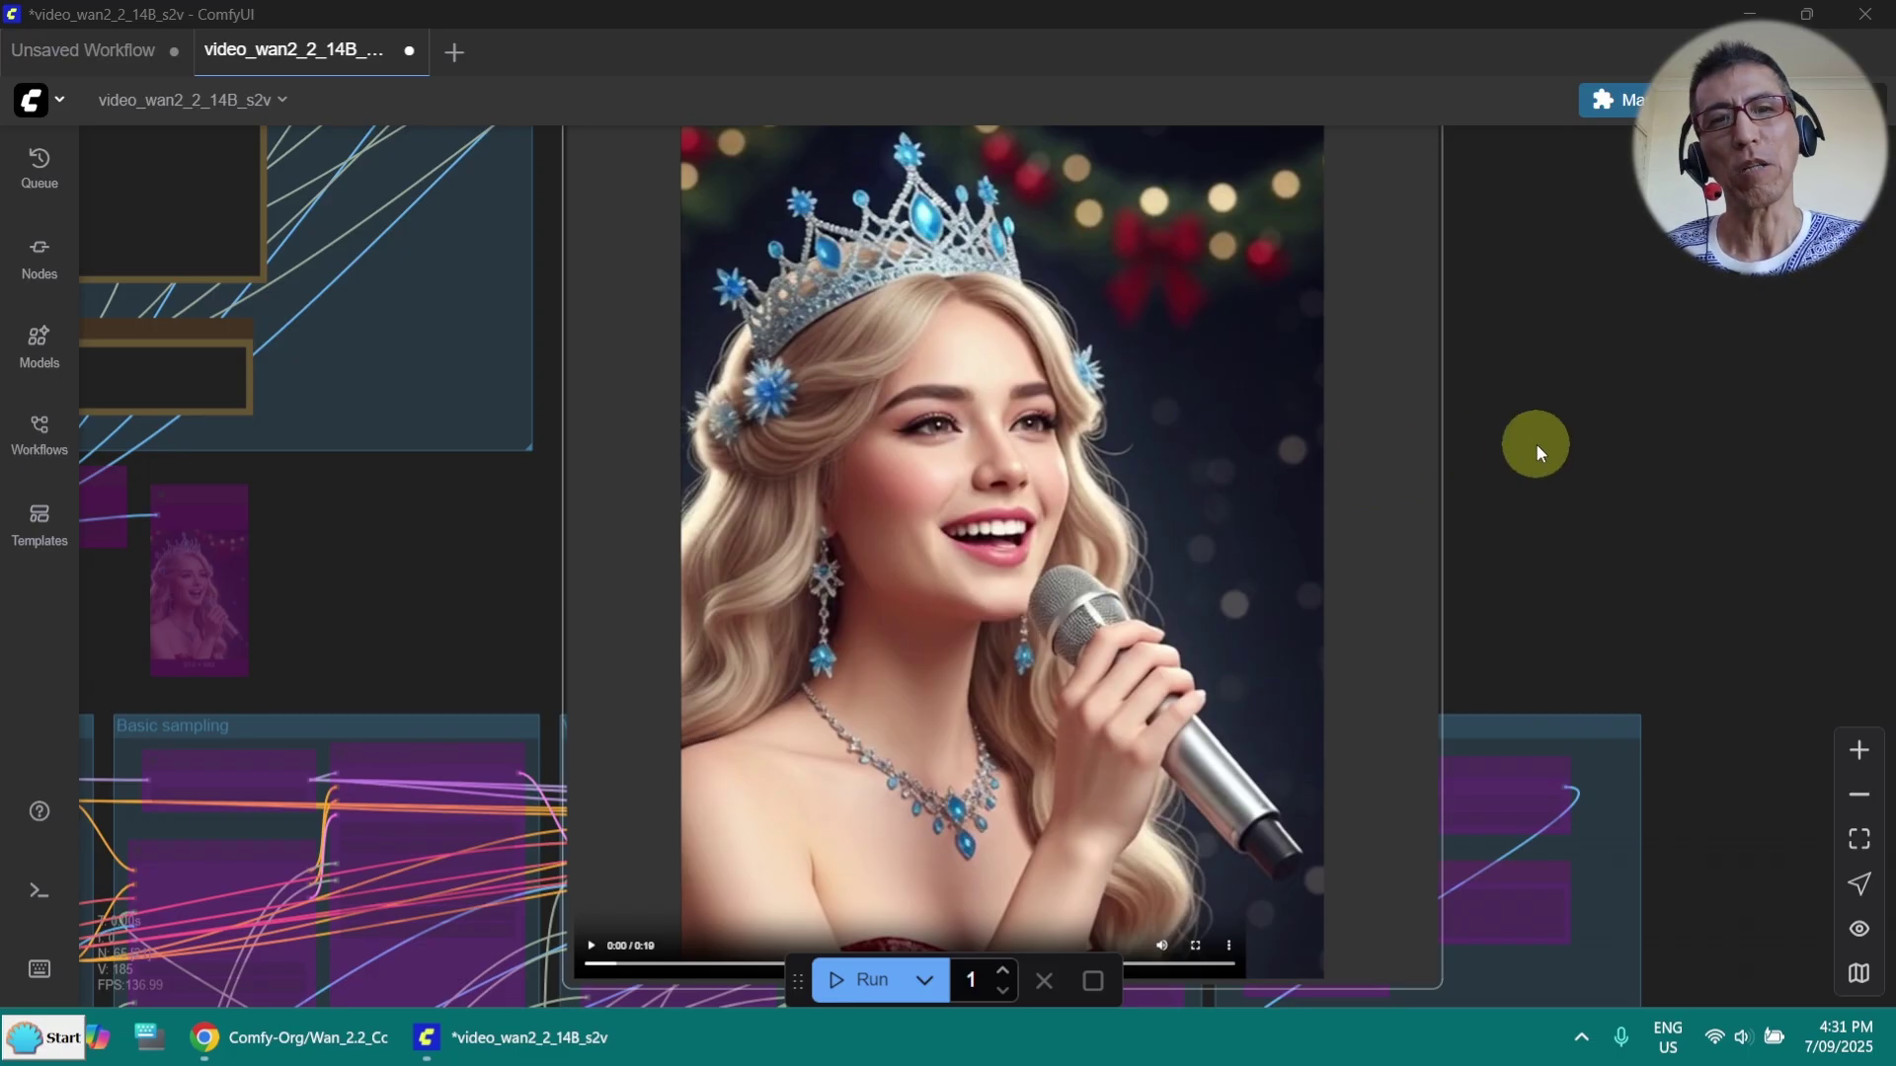
scroll(1537, 449, down, 1)
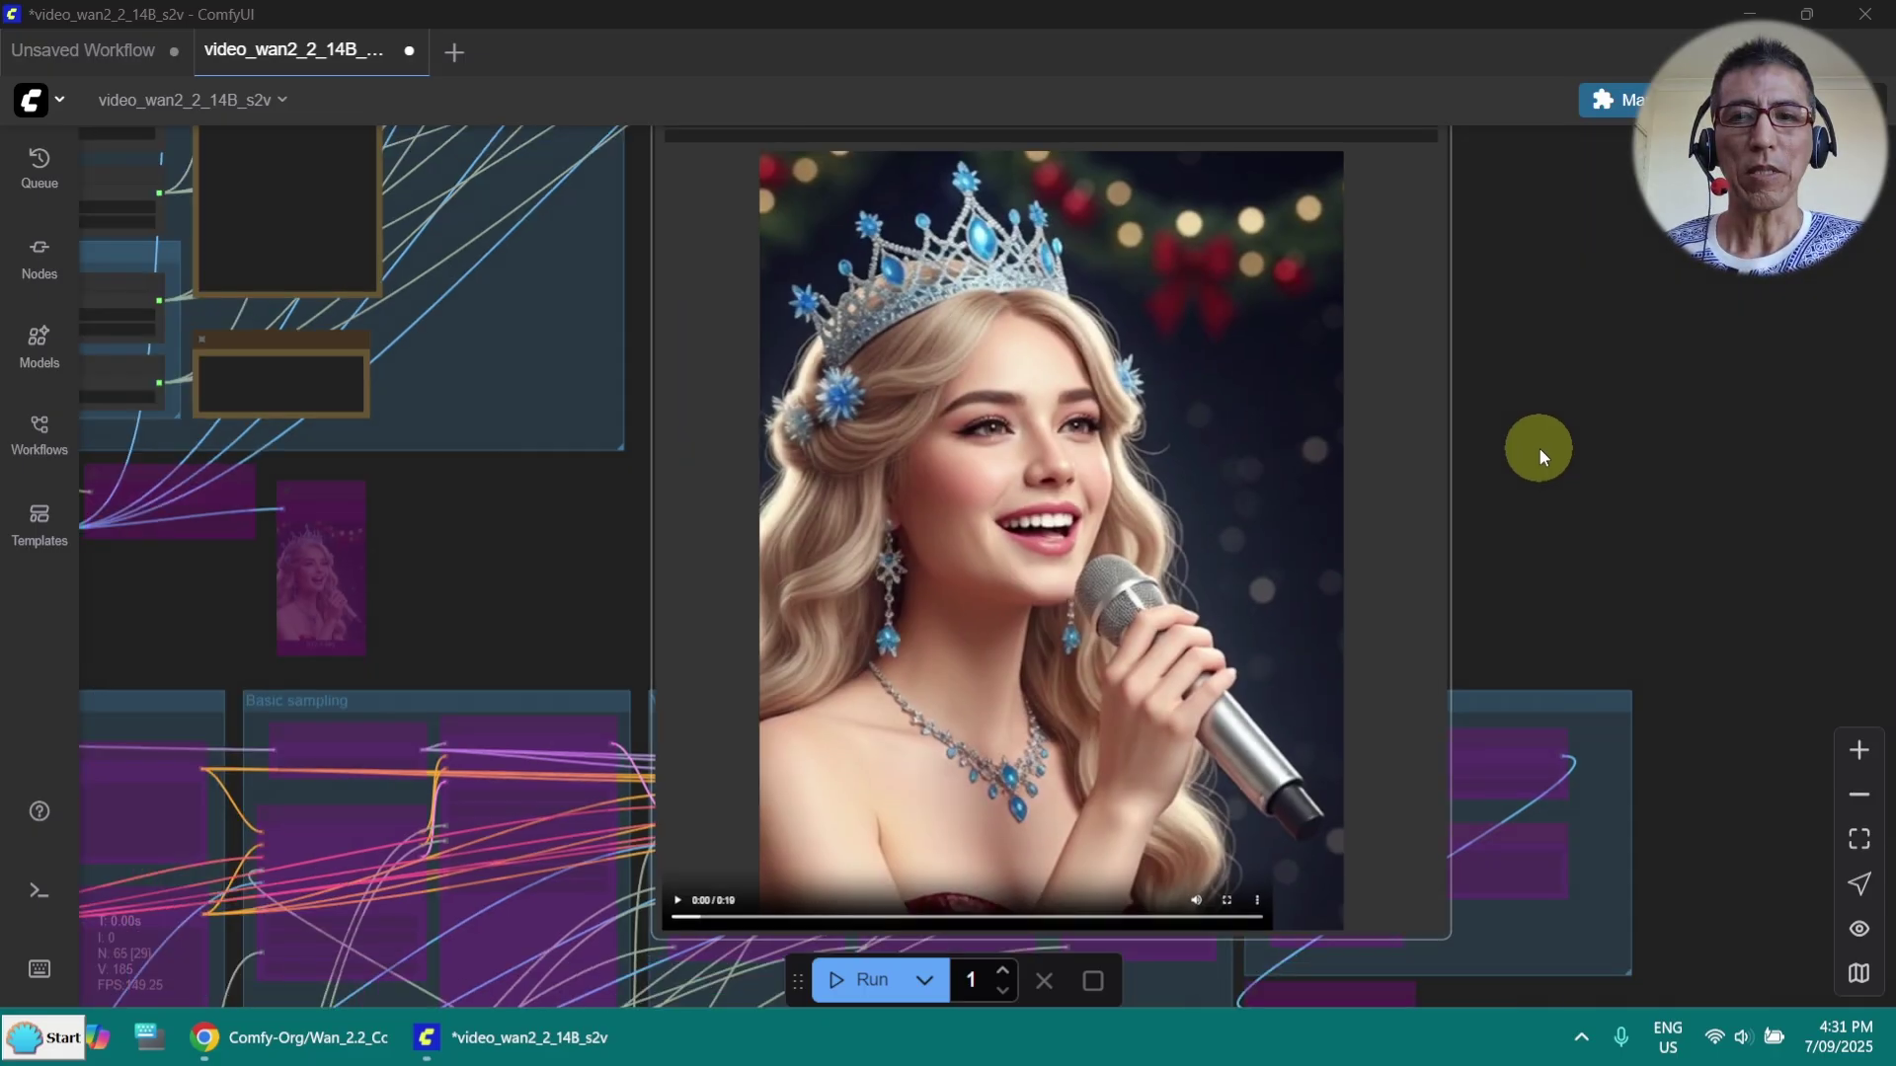
scroll(1555, 445, down, 2)
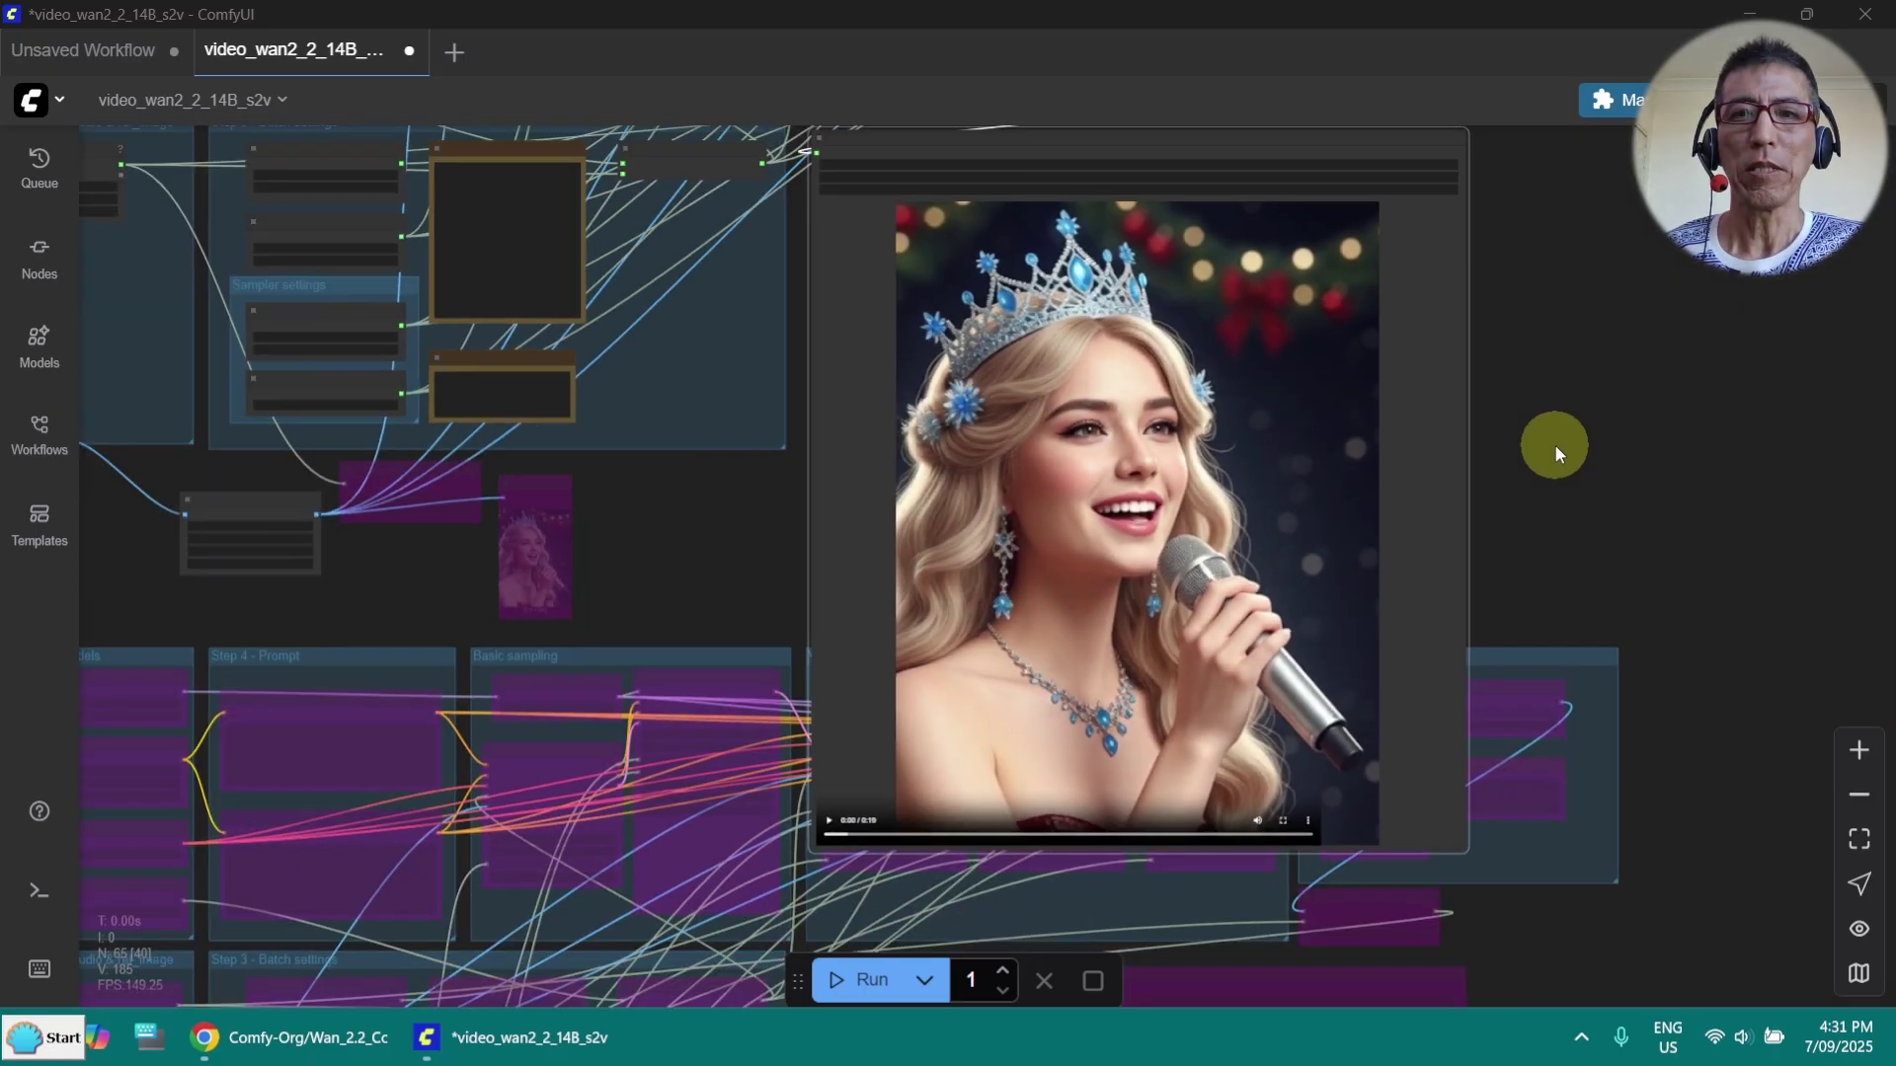
drag(1570, 440, 1619, 395)
scroll(1556, 500, up, 3)
scroll(1619, 395, down, 2)
scroll(1633, 426, down, 2)
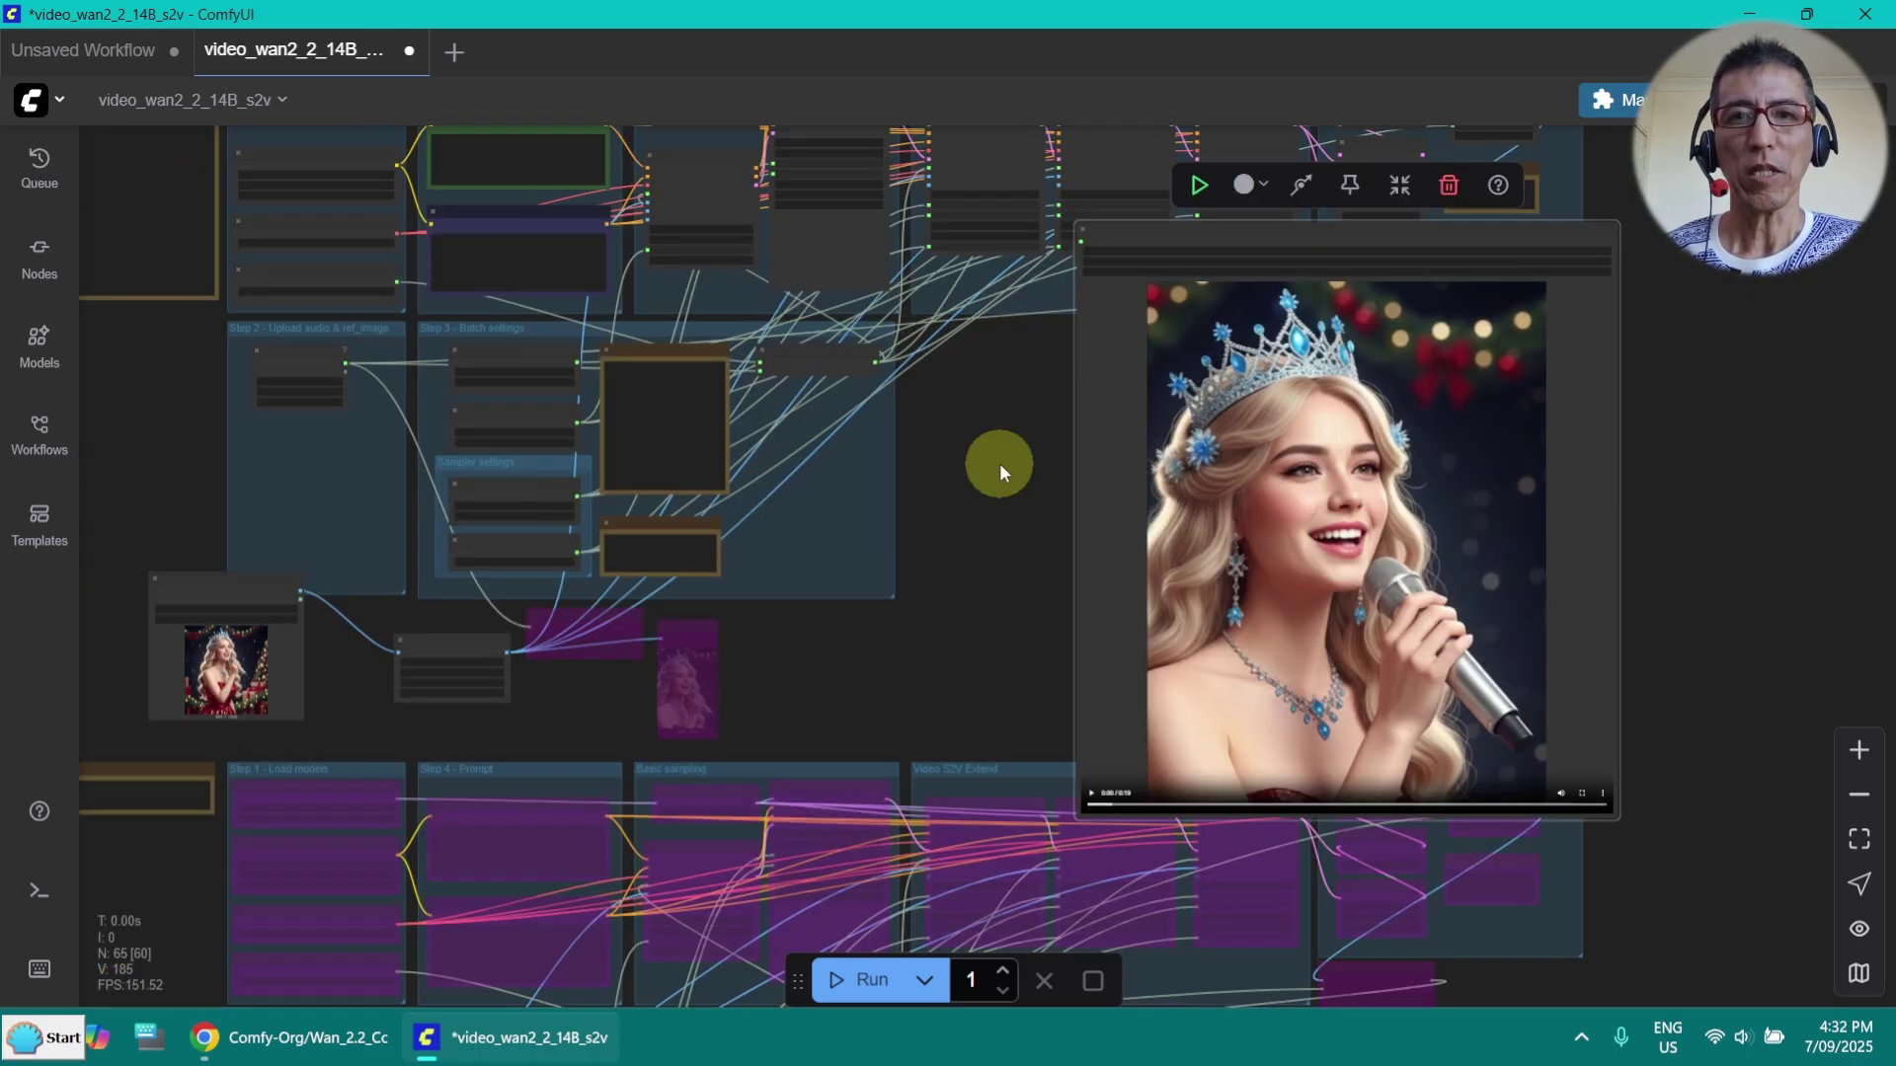